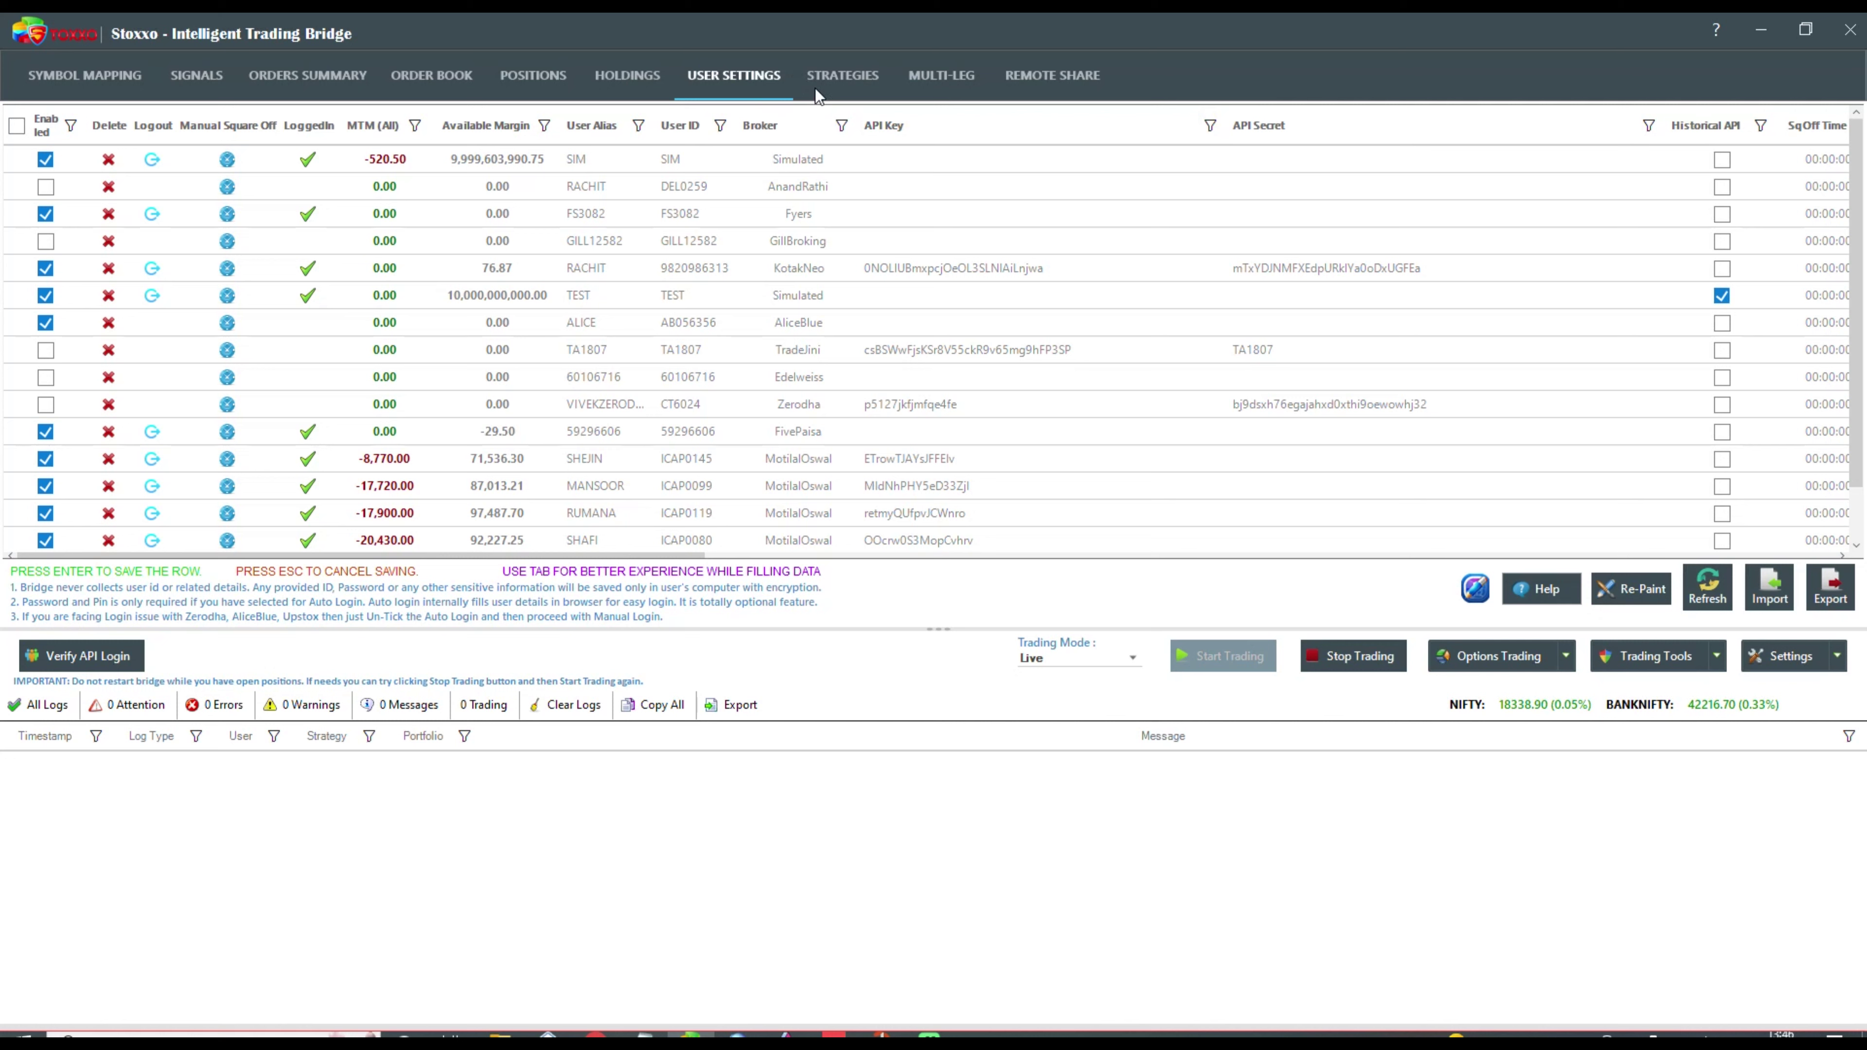
- Review the logged-in user accounts and the user selection of the DEFAULT strategy, leaving the selection without applying changes
left_click(312, 298)
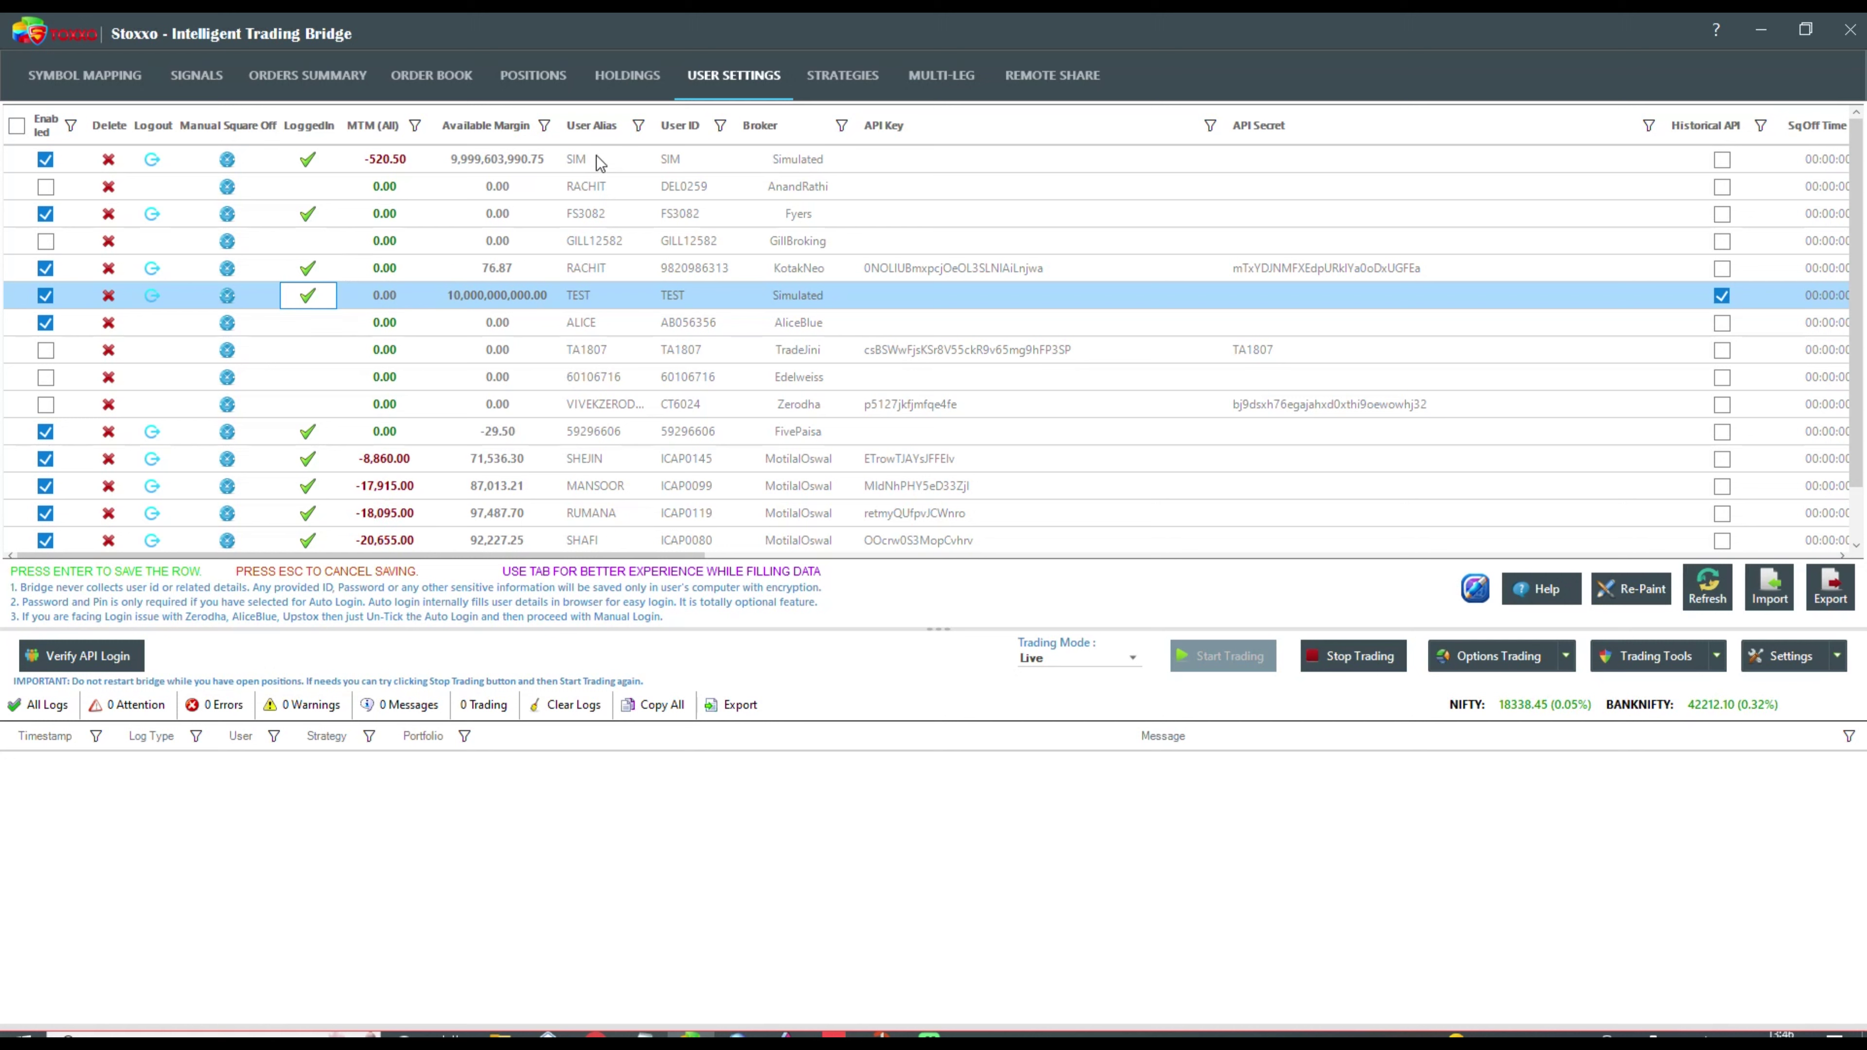
left_click(824, 87)
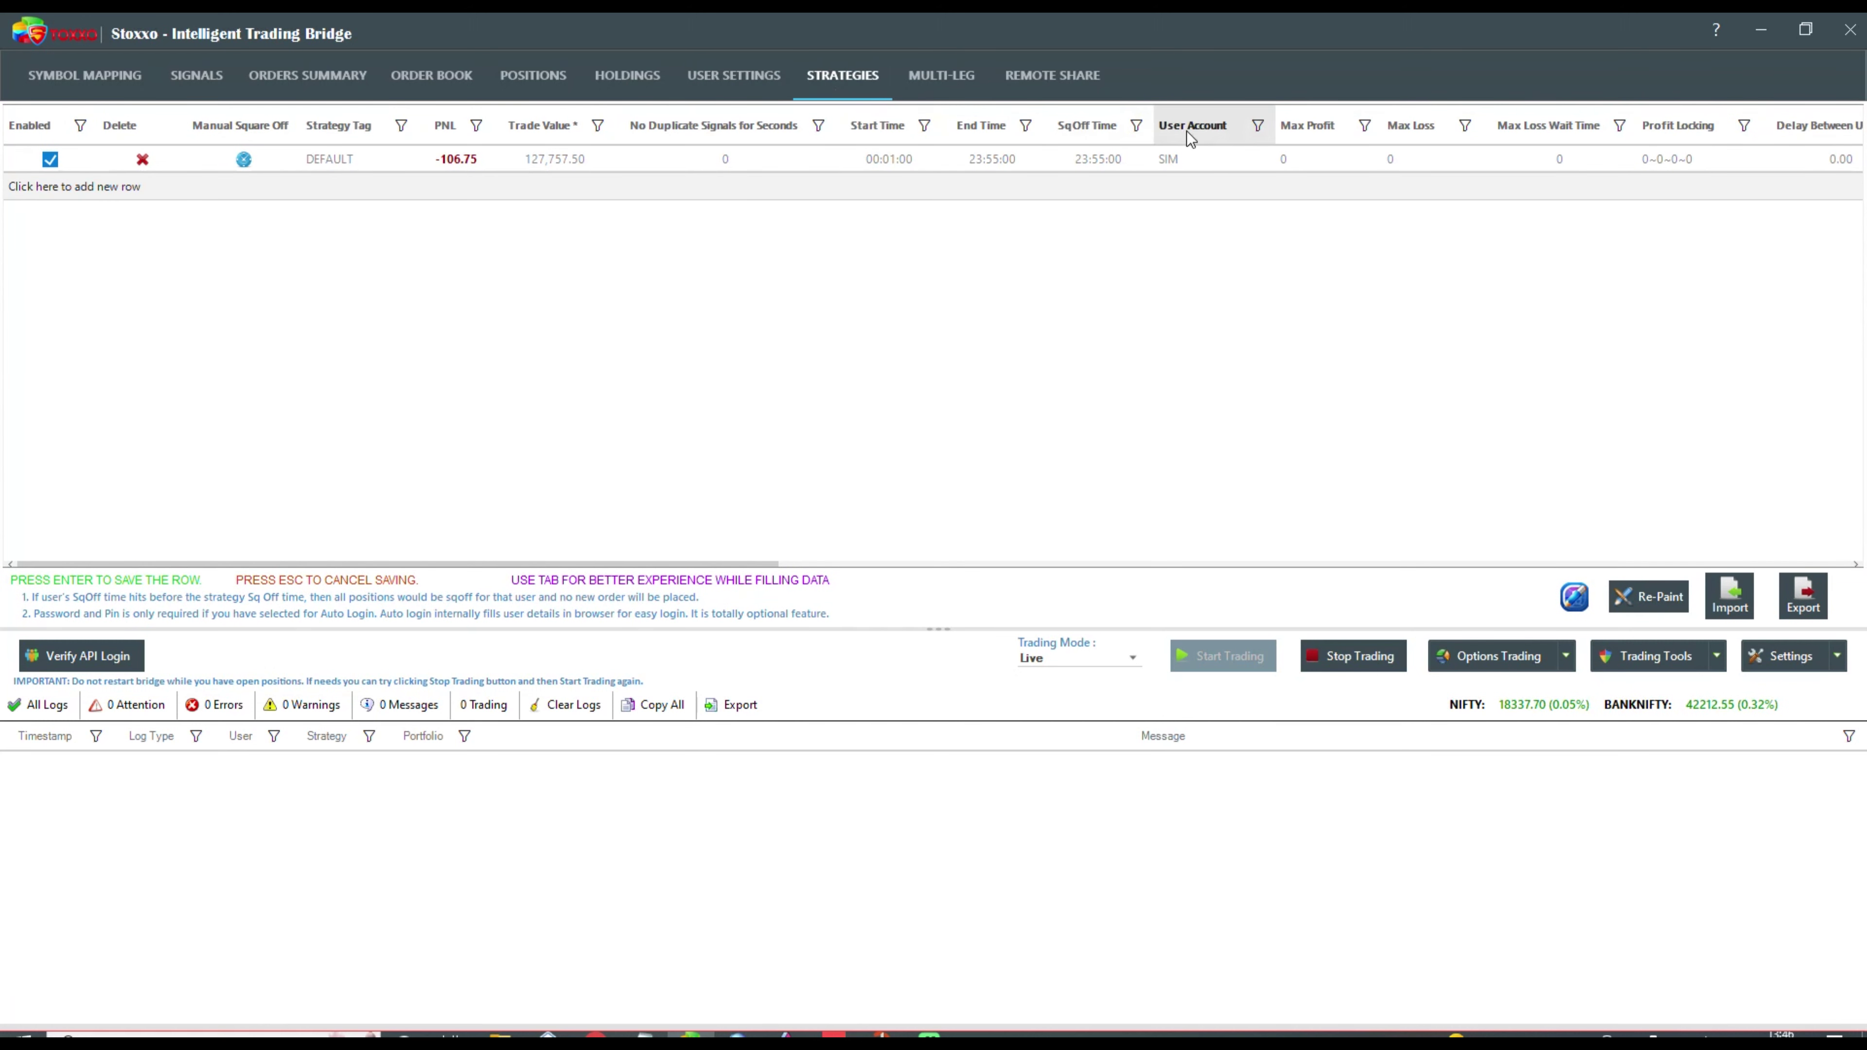
left_click(1184, 166)
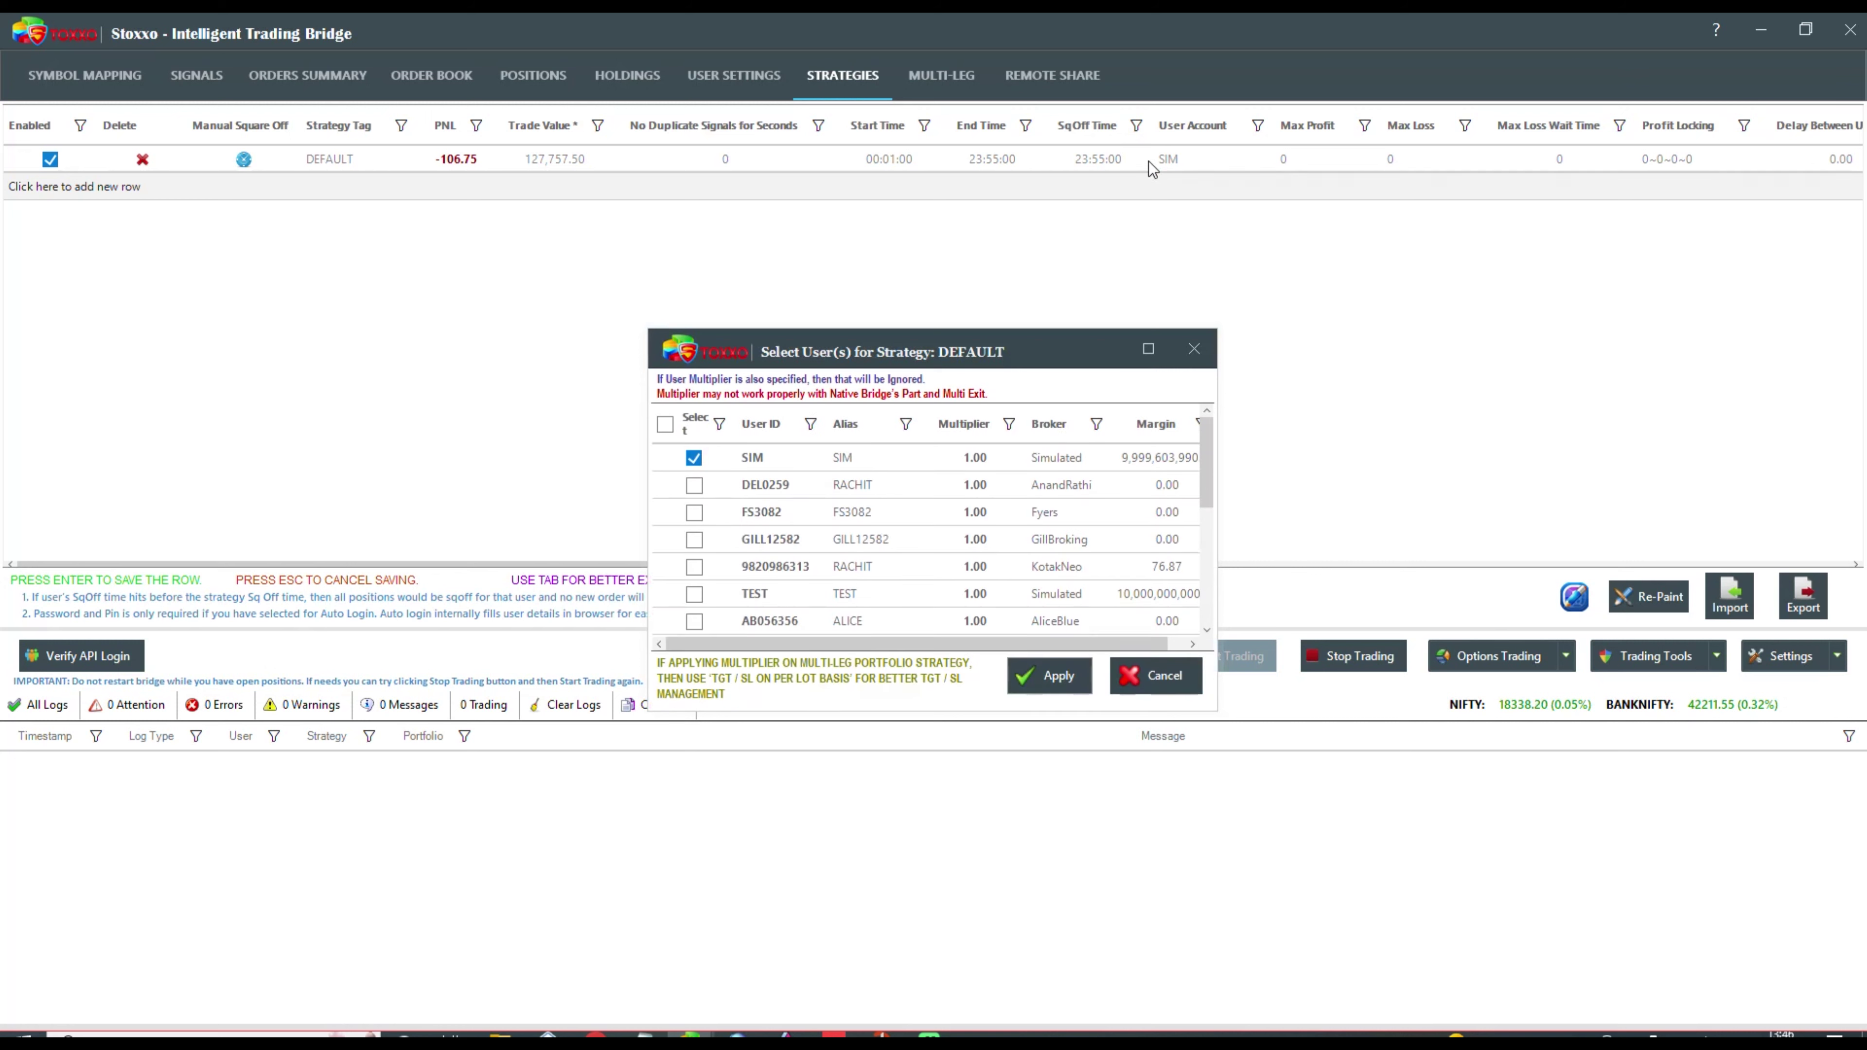
left_click(693, 485)
left_click(694, 486)
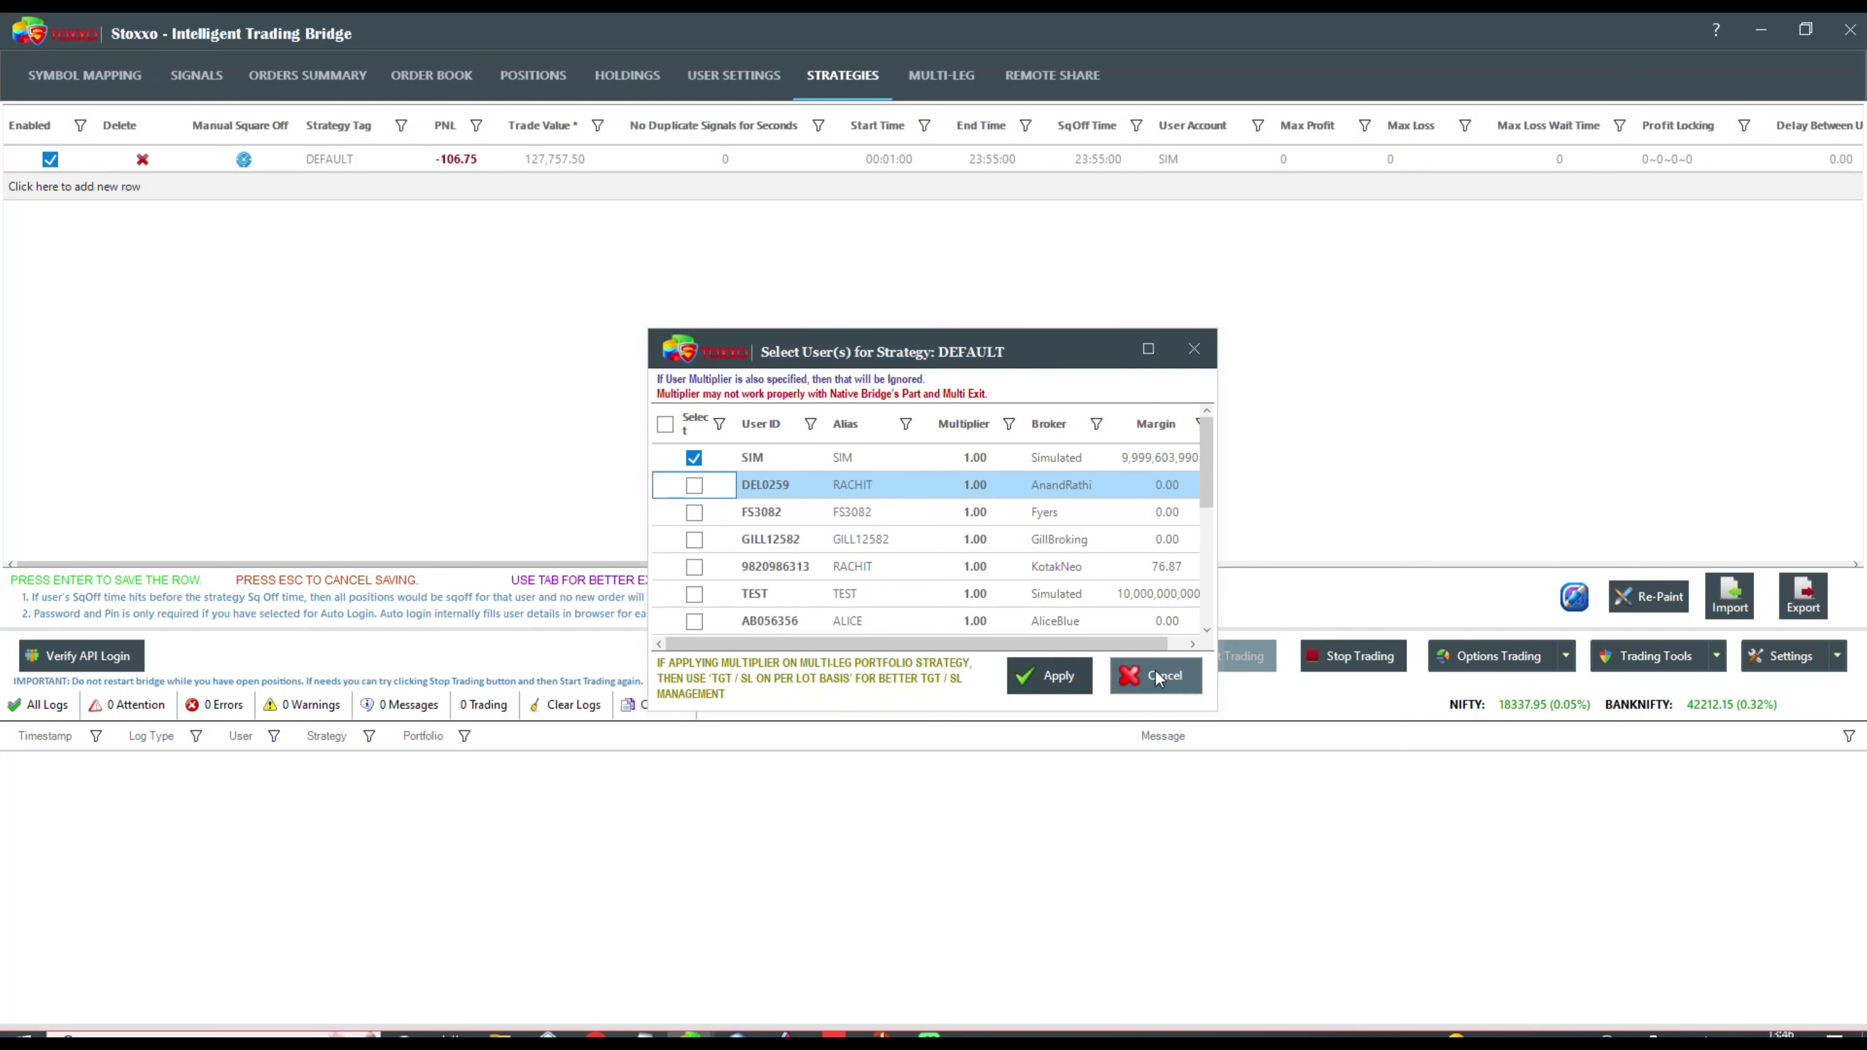
key("Escape")
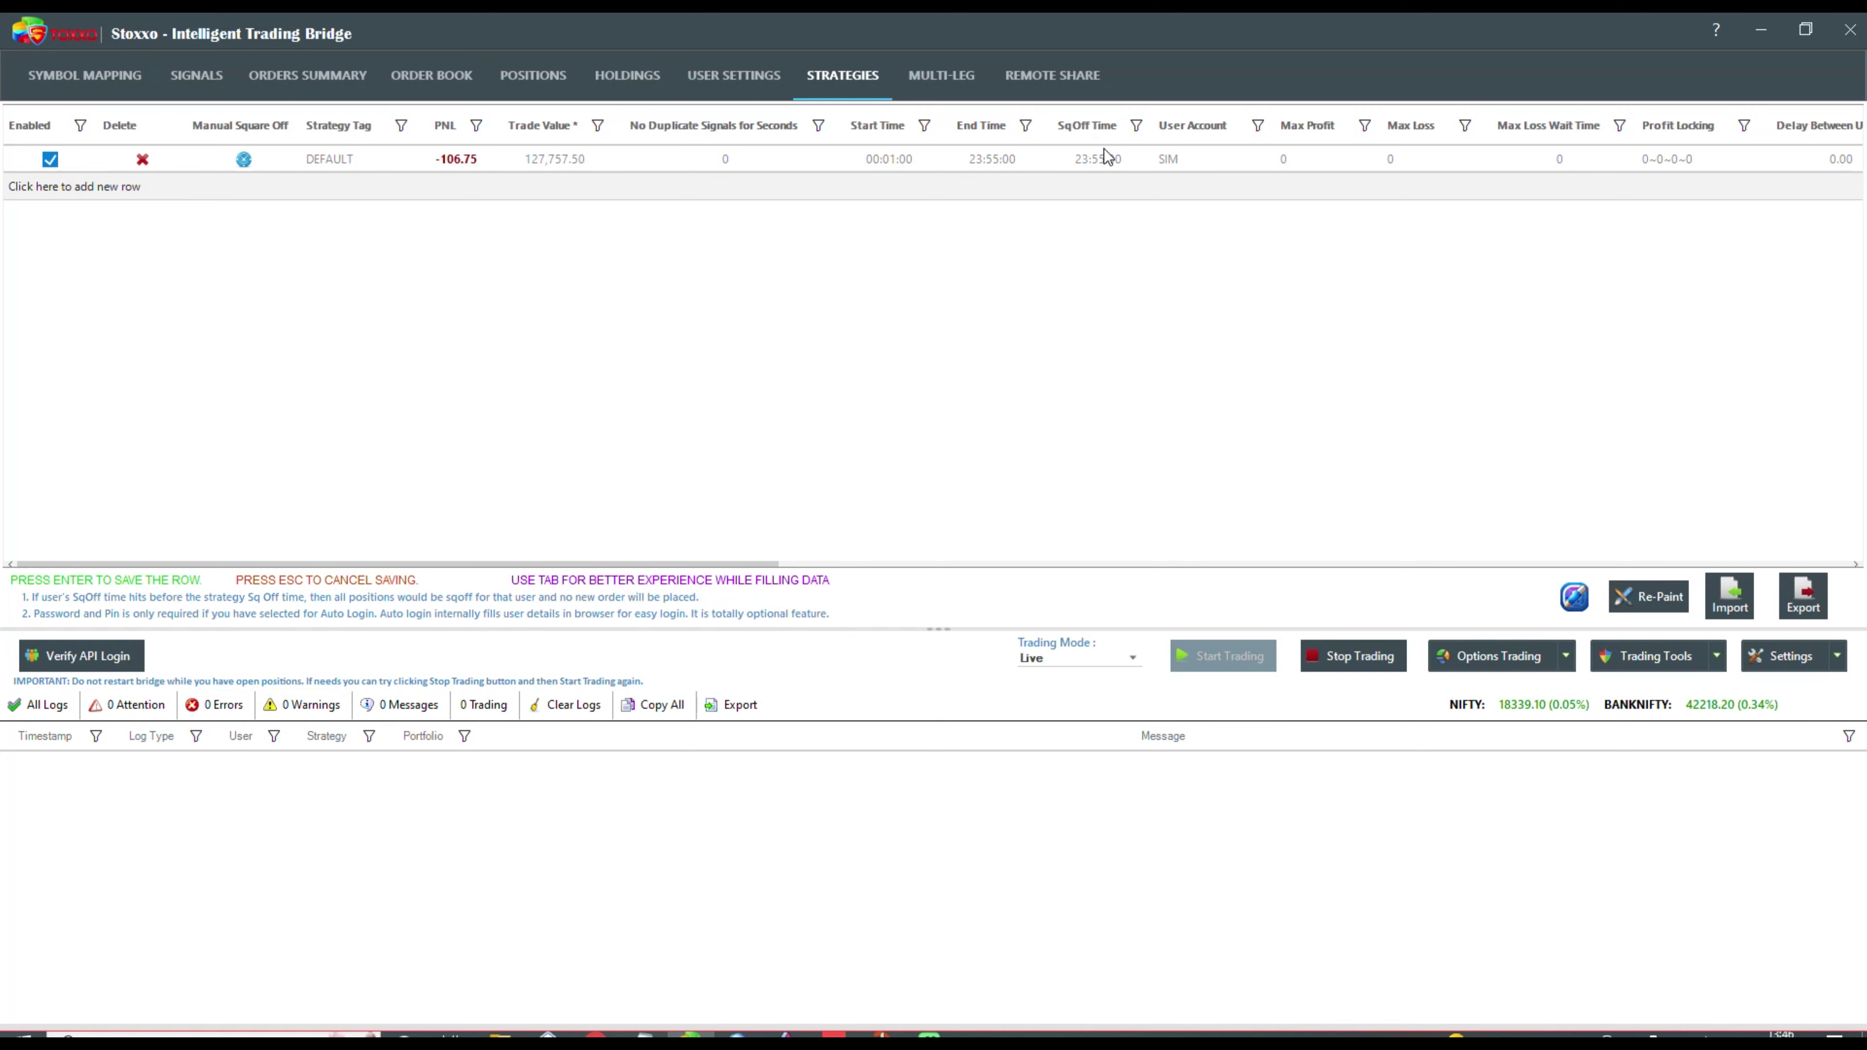
- Create a new multi-leg options portfolio for BANKNIFTY using the predefined ShortStraddle strategy
left_click(950, 82)
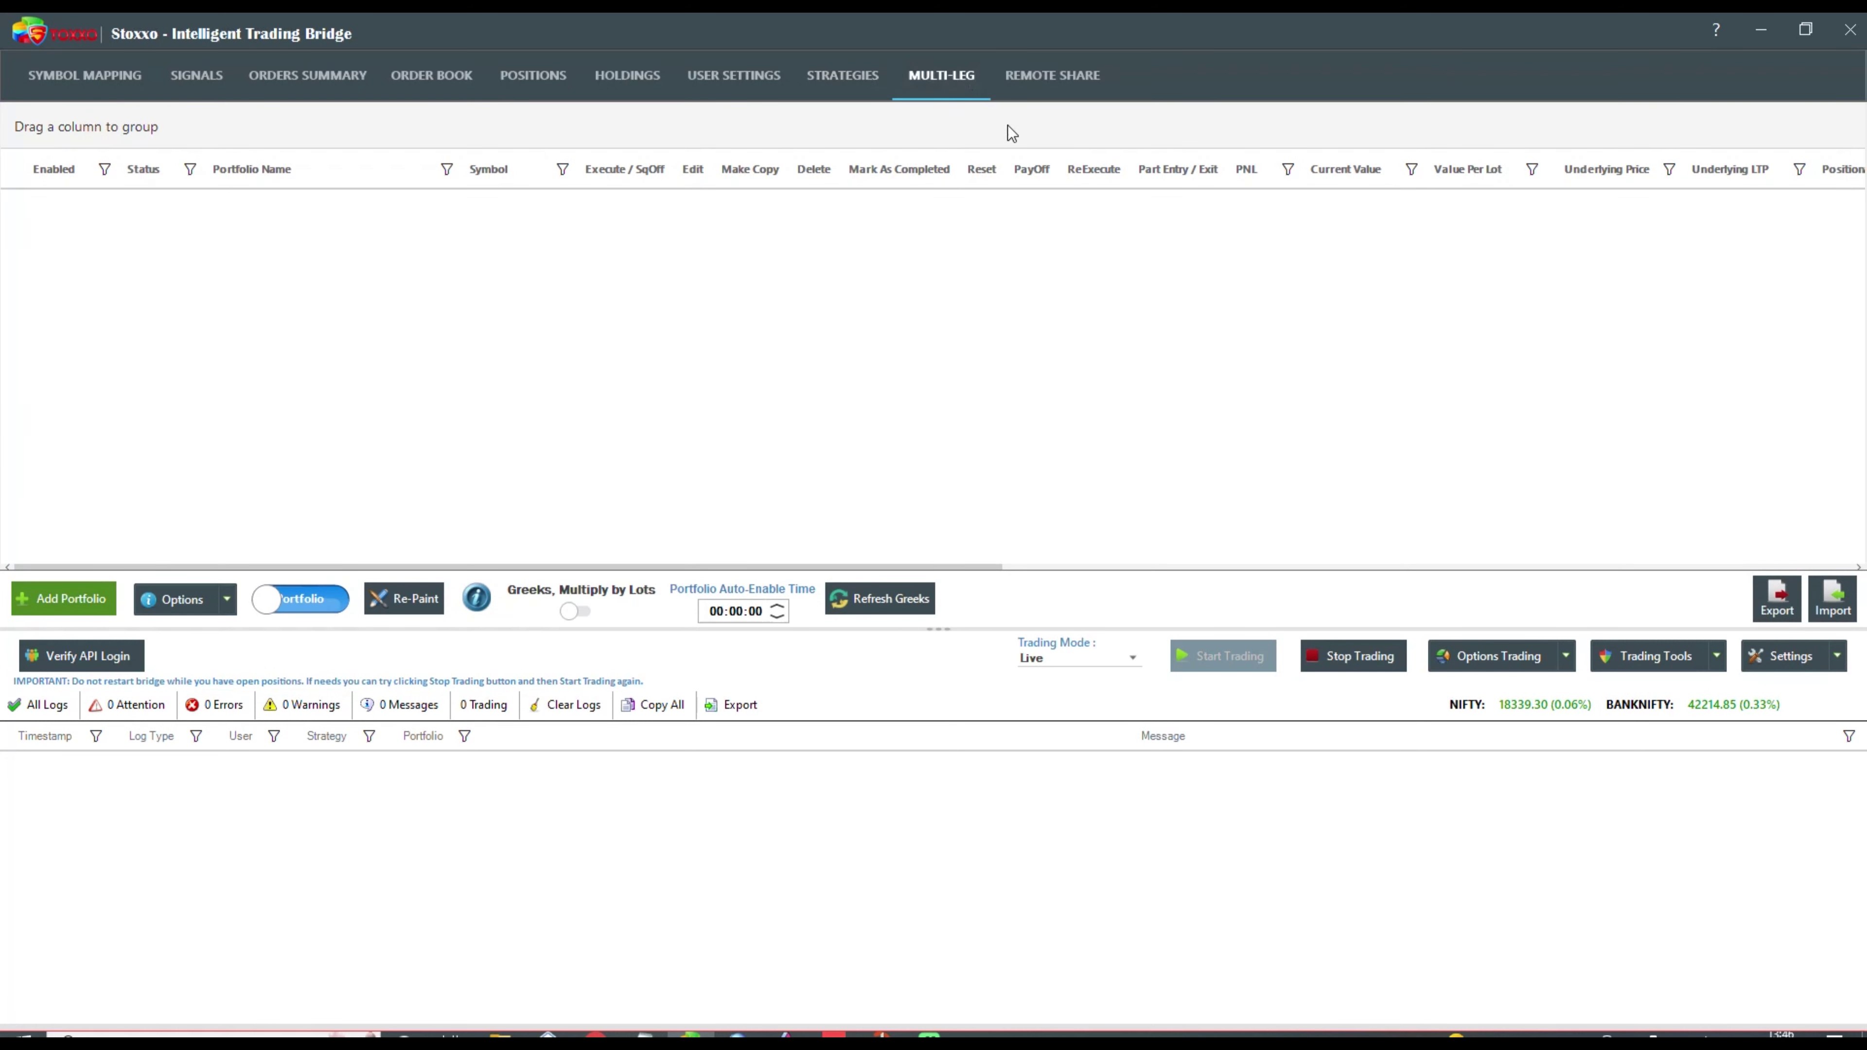
left_click(34, 598)
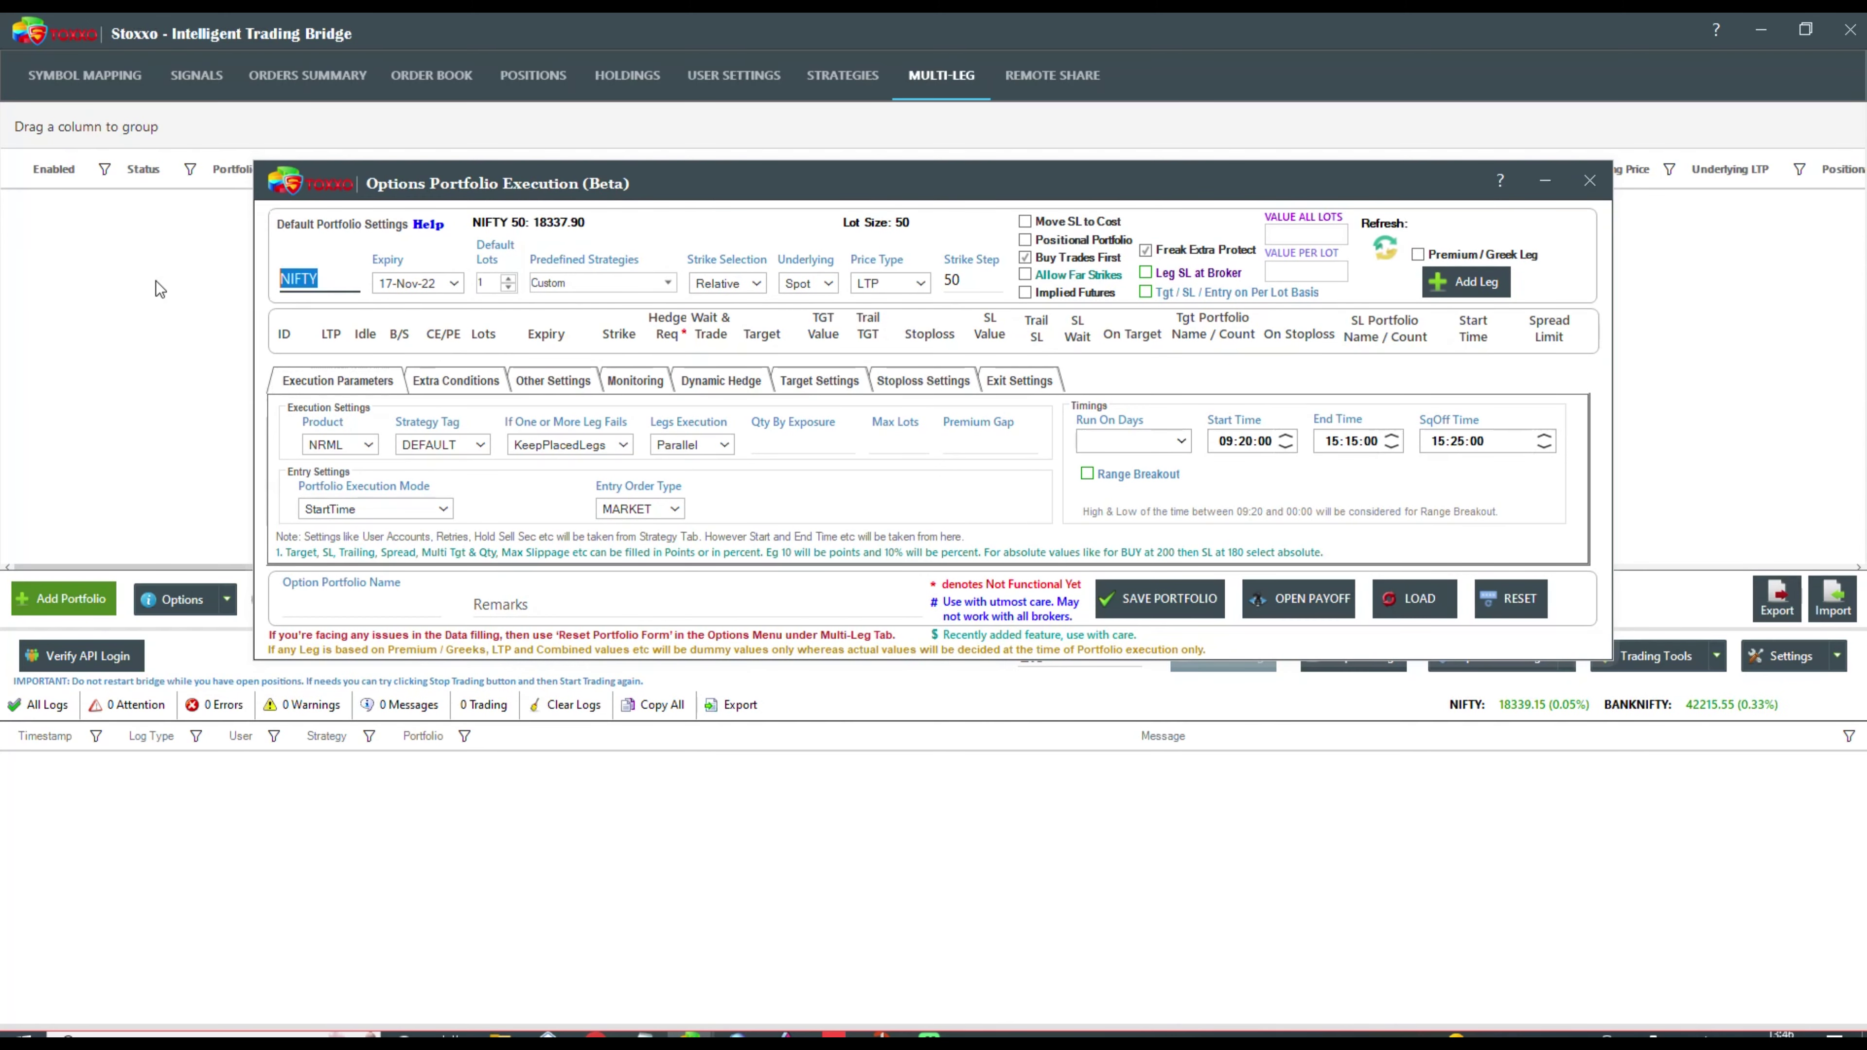
type("BANKNIFTY")
key("Return")
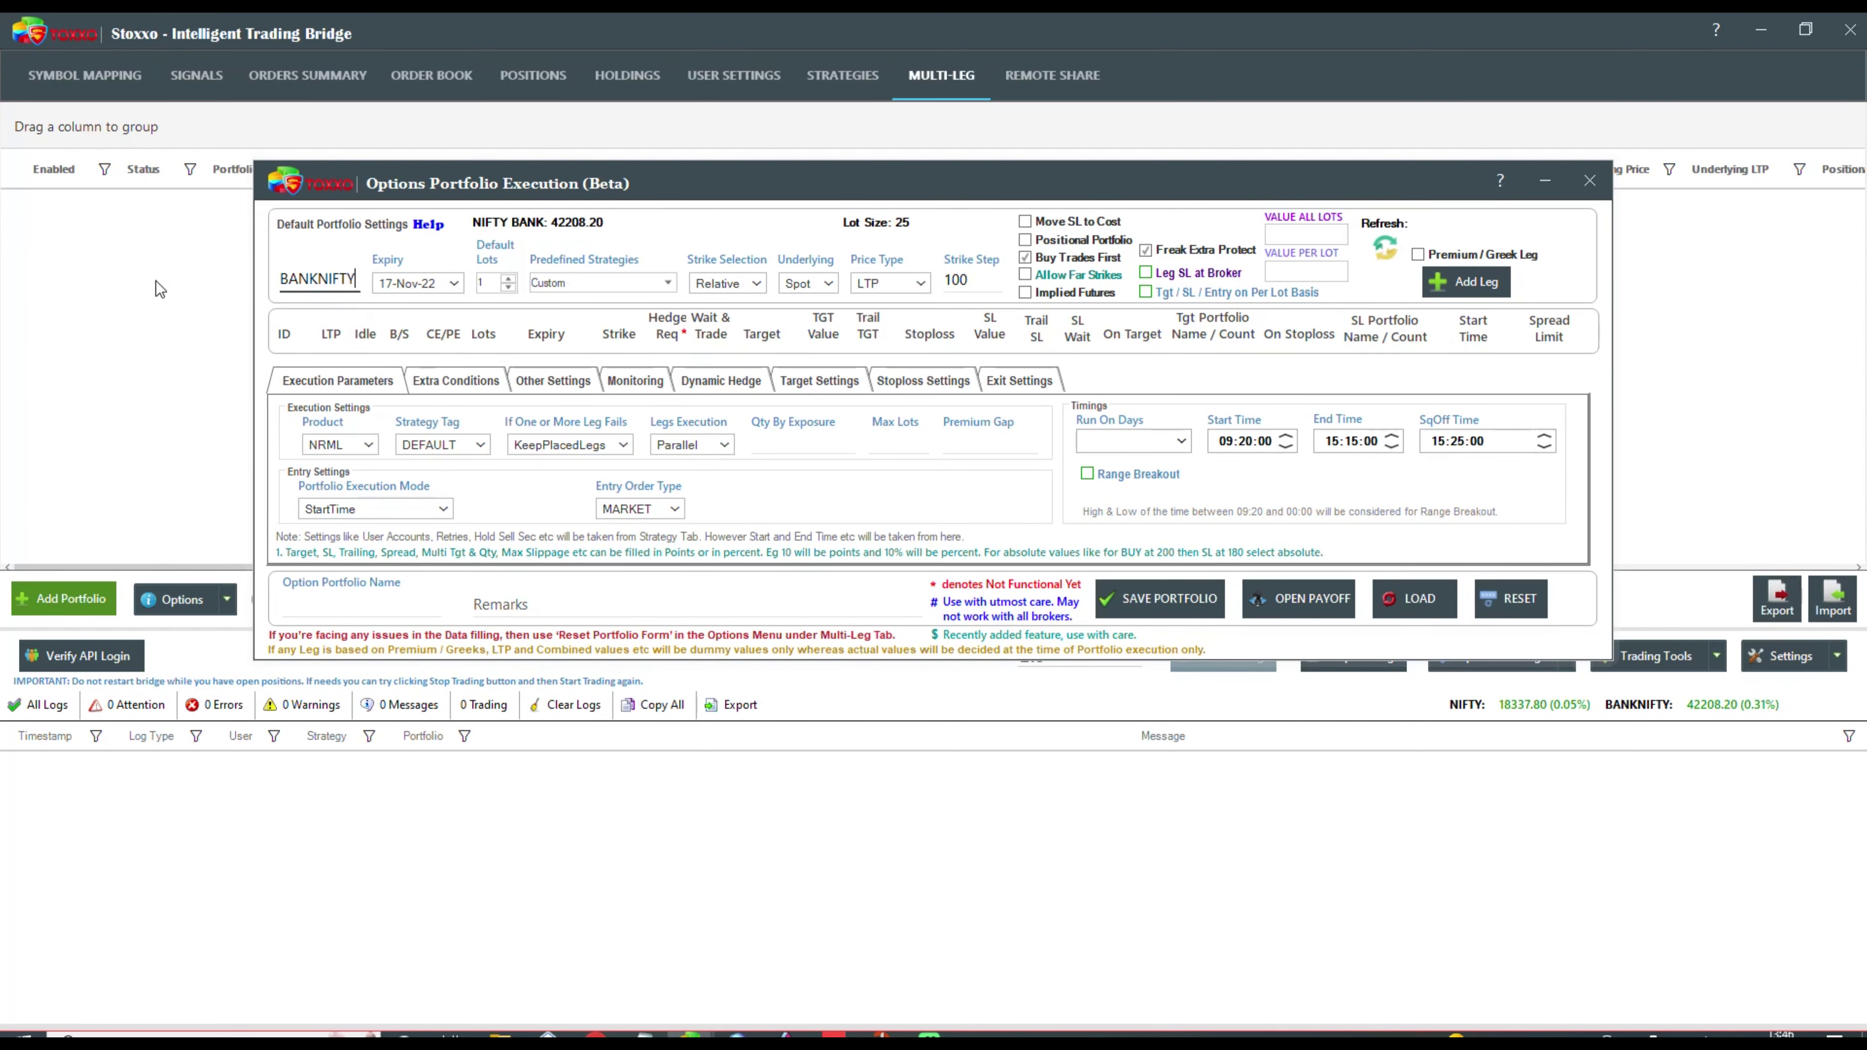
left_click(667, 285)
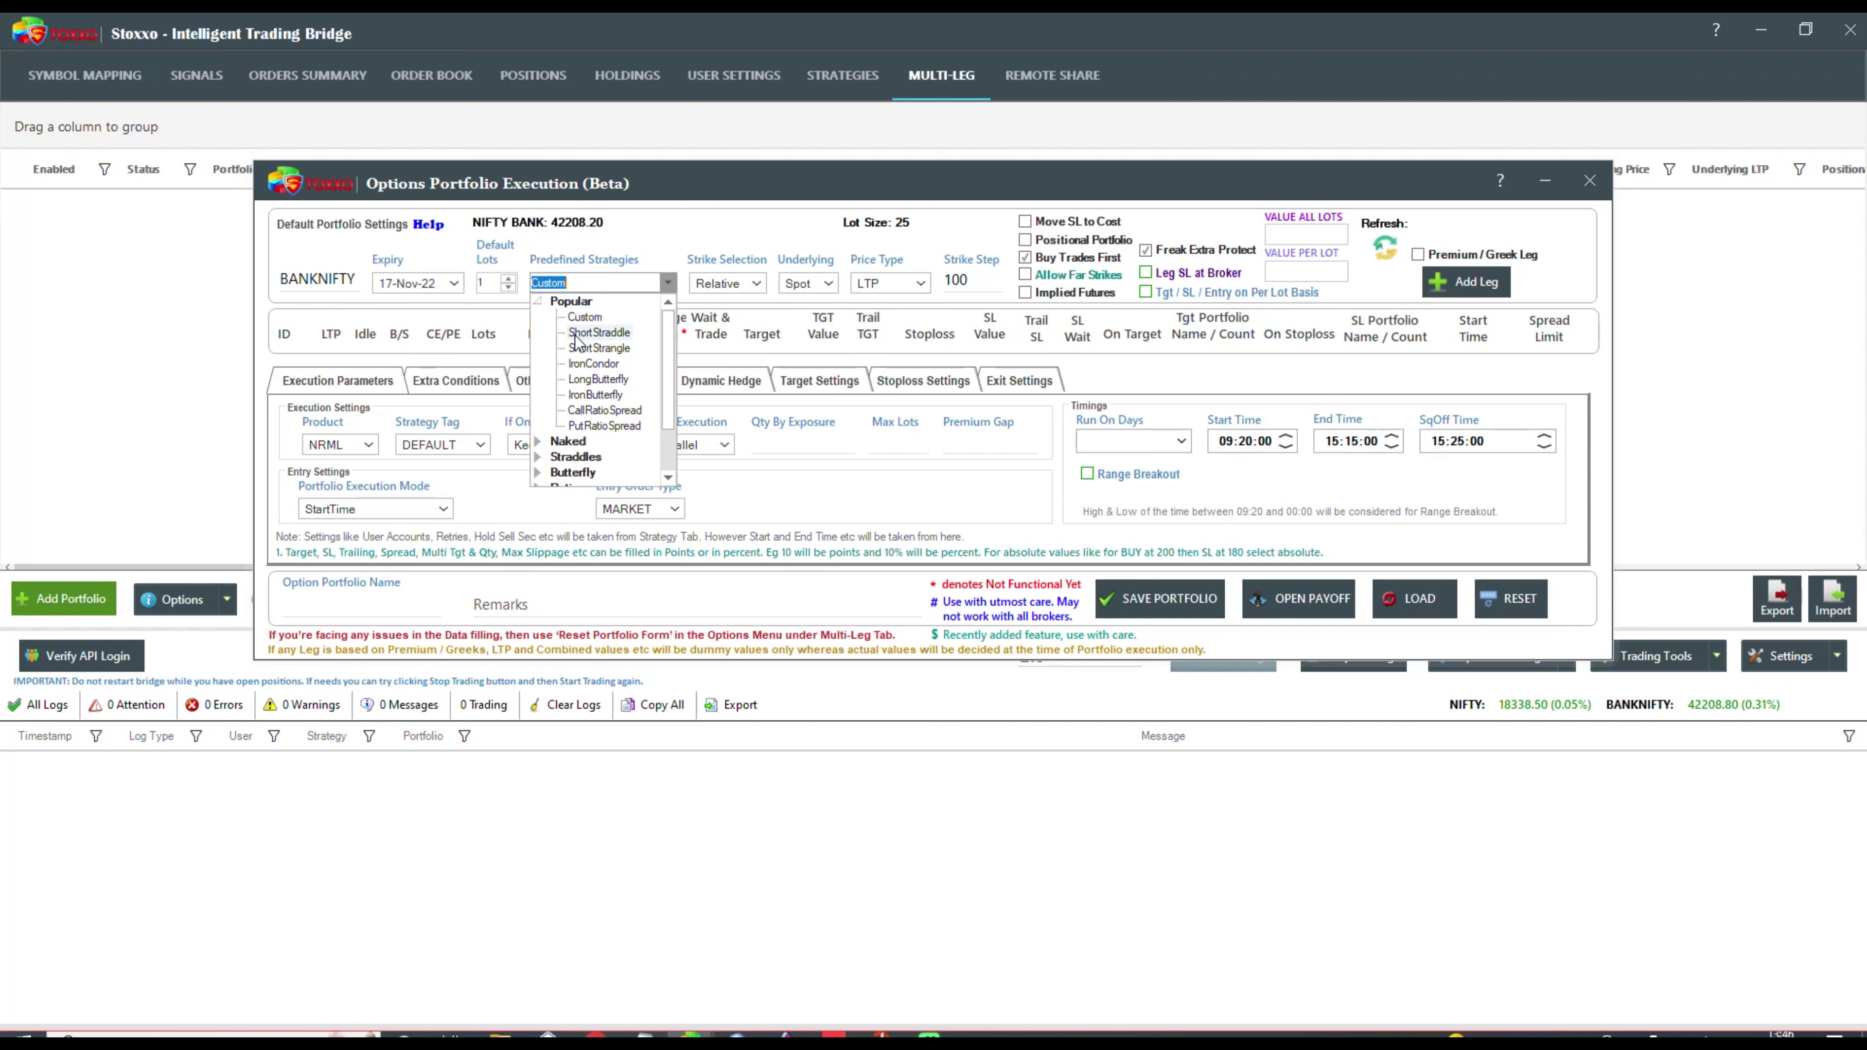
left_click(592, 333)
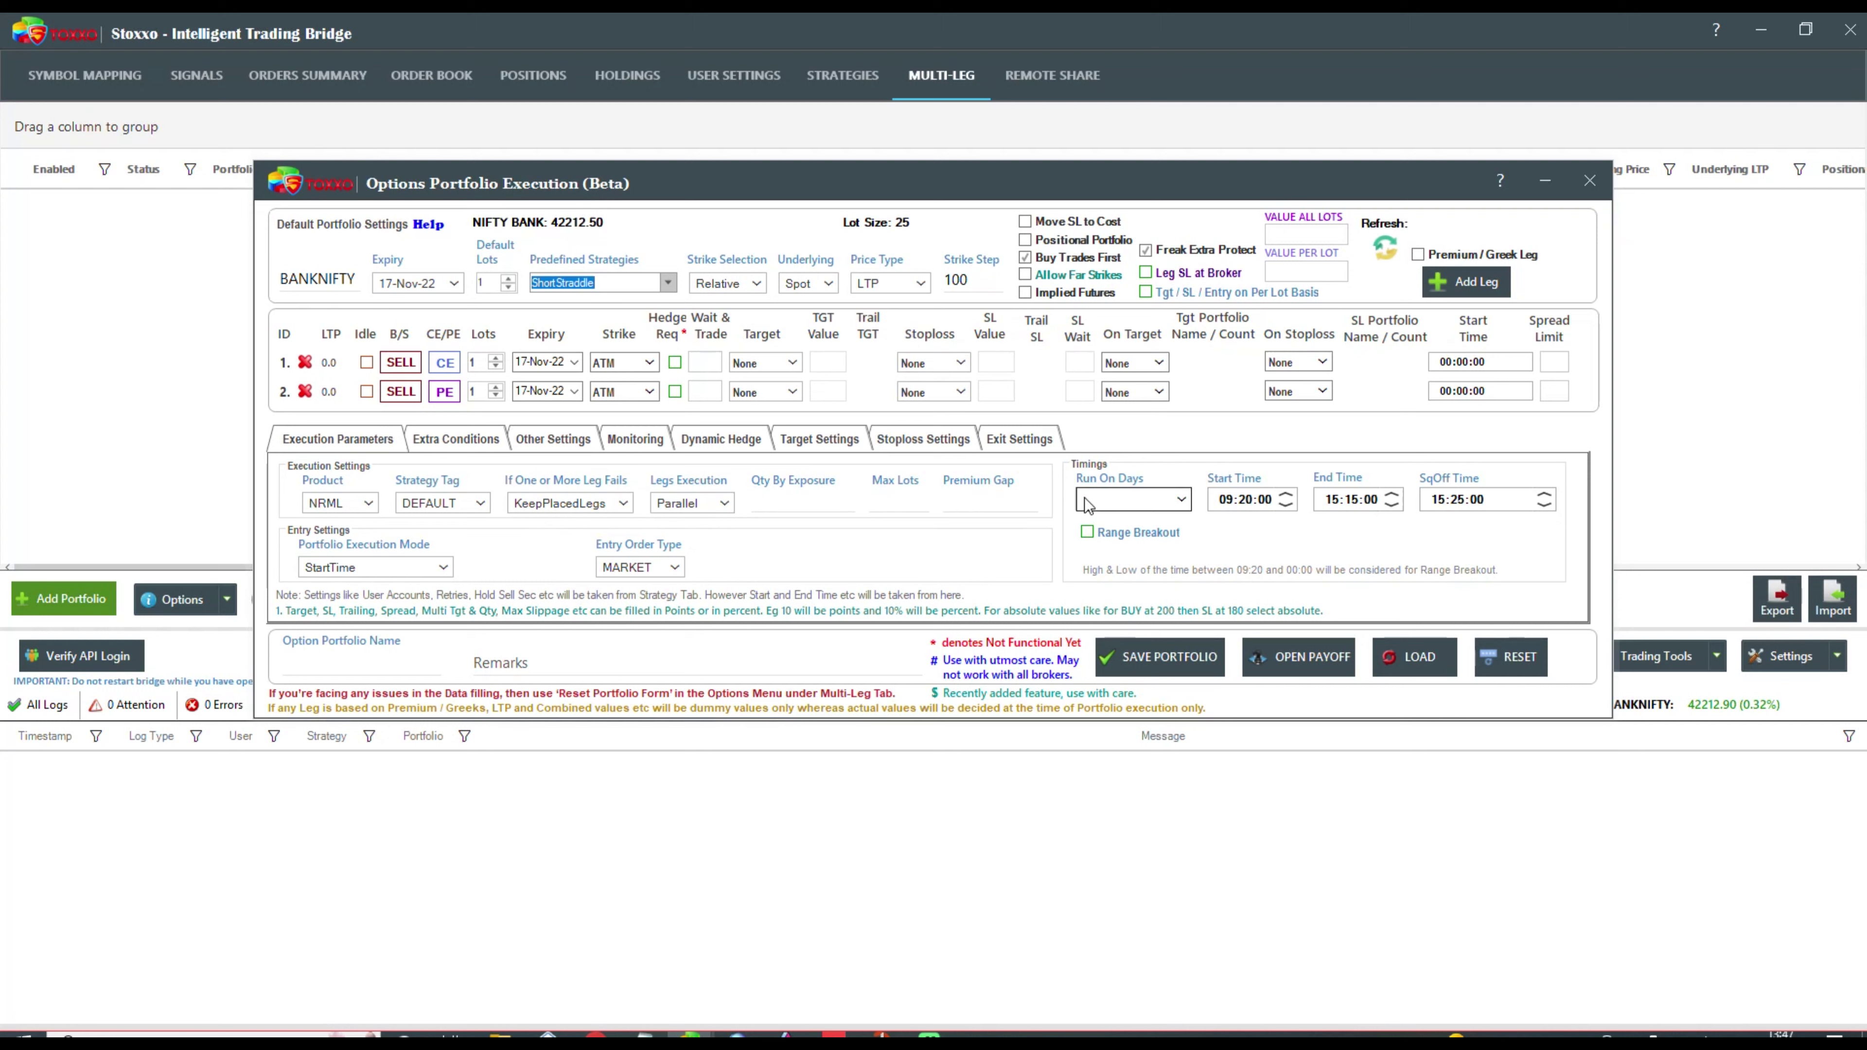
- Schedule the portfolio to run on all days and name it STR1
left_click(1180, 500)
left_click(1086, 521)
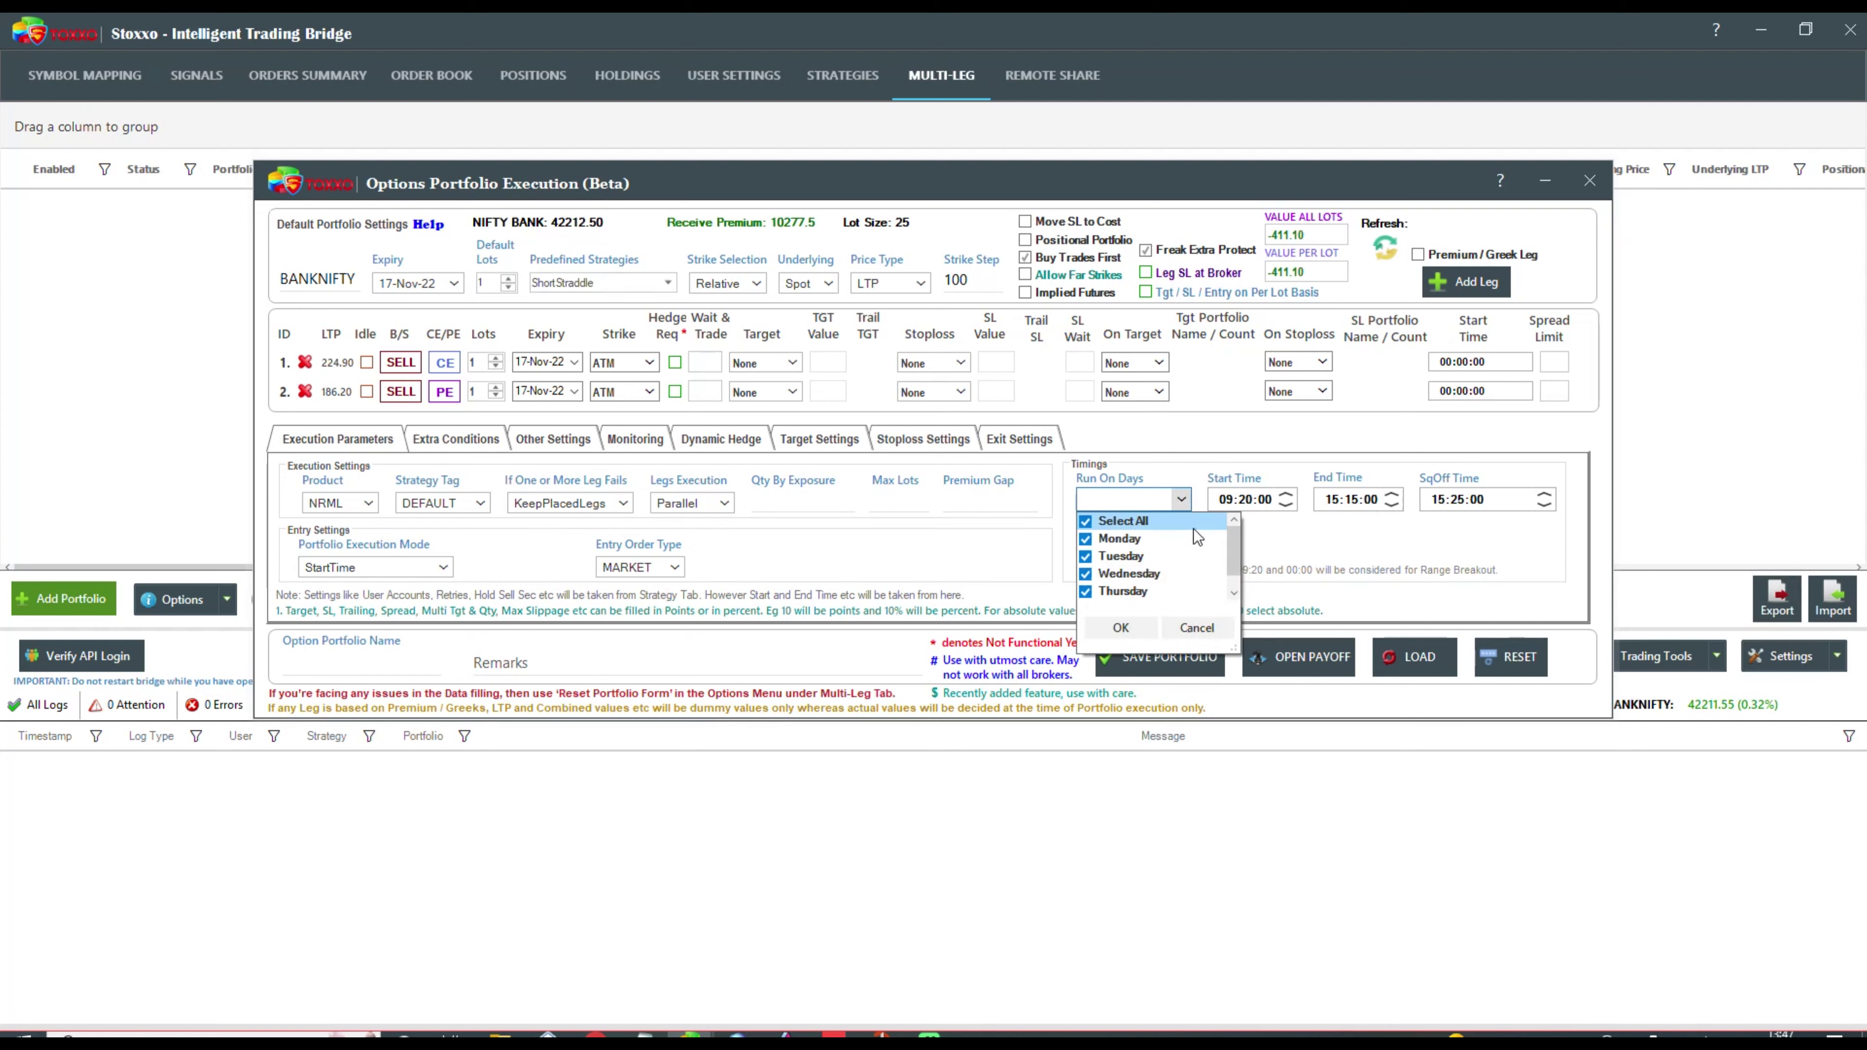
left_click(388, 655)
type("STR1")
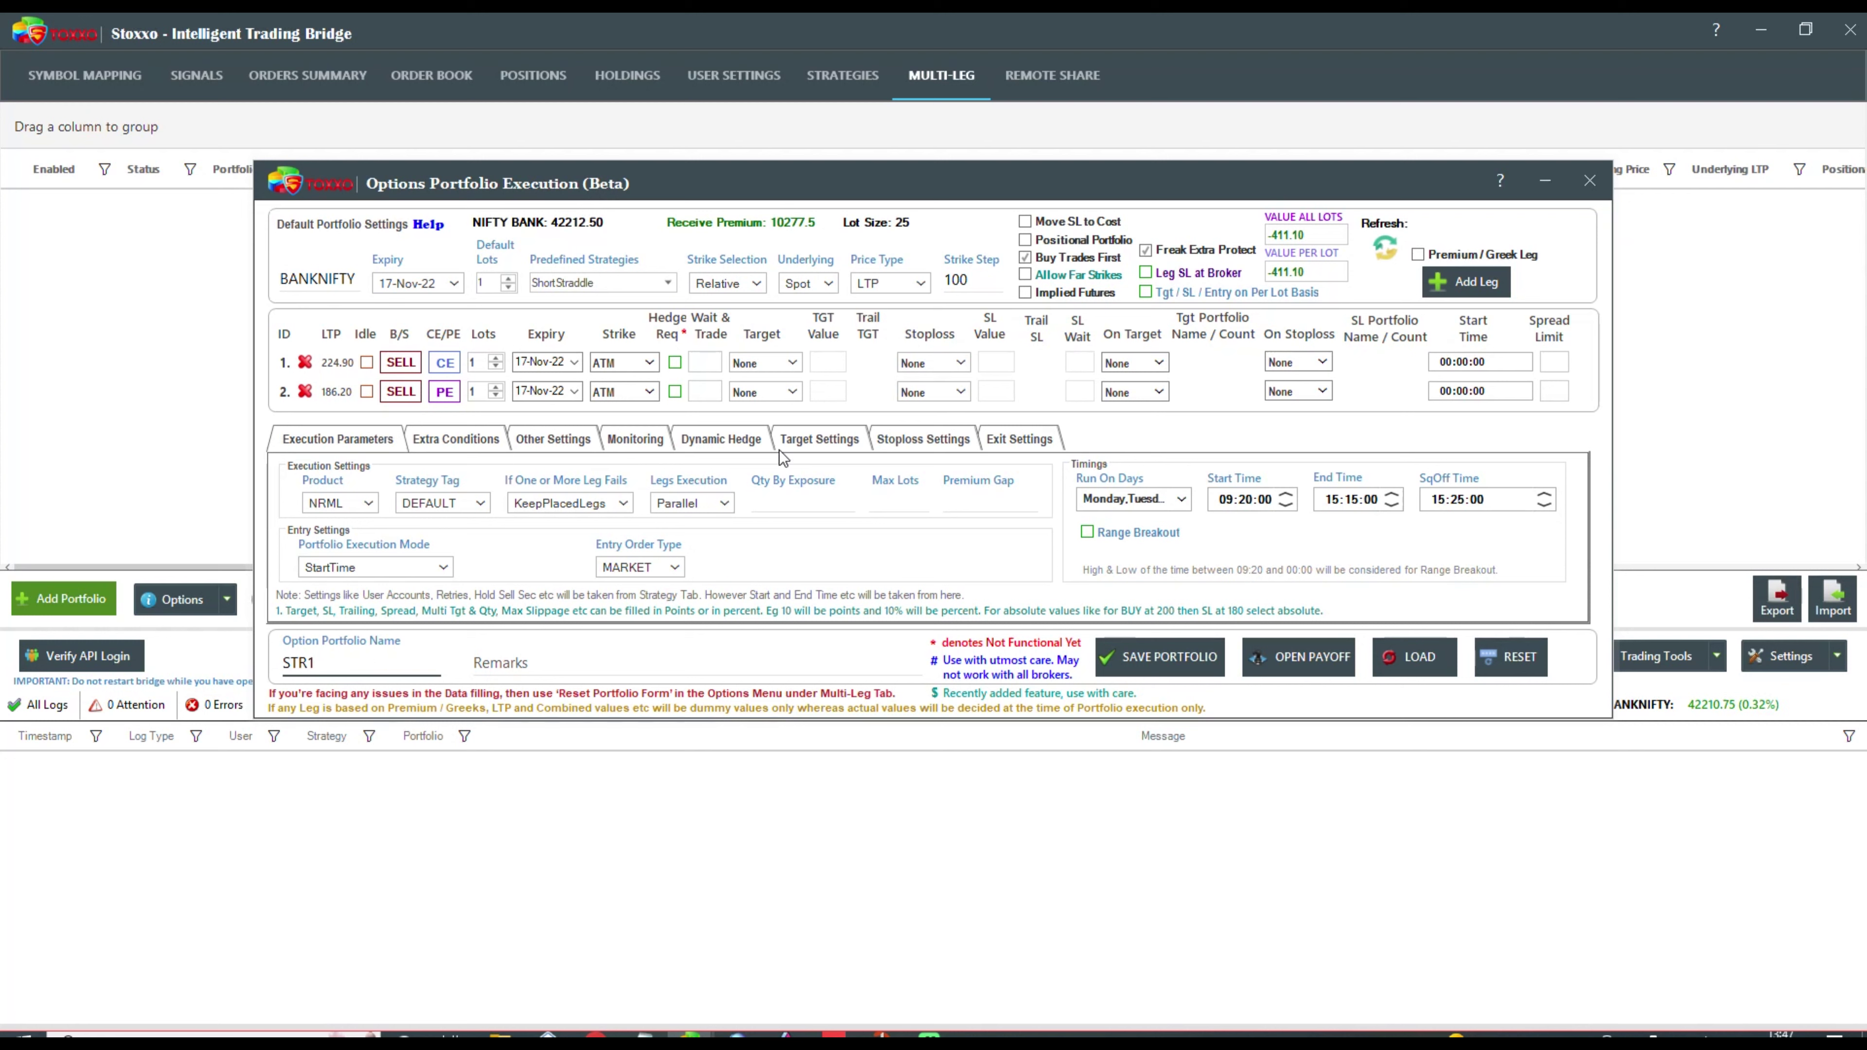
- Configure the portfolio target as UnderlyingMovement with a value of -20 and ReExecute as the action on target
left_click(820, 439)
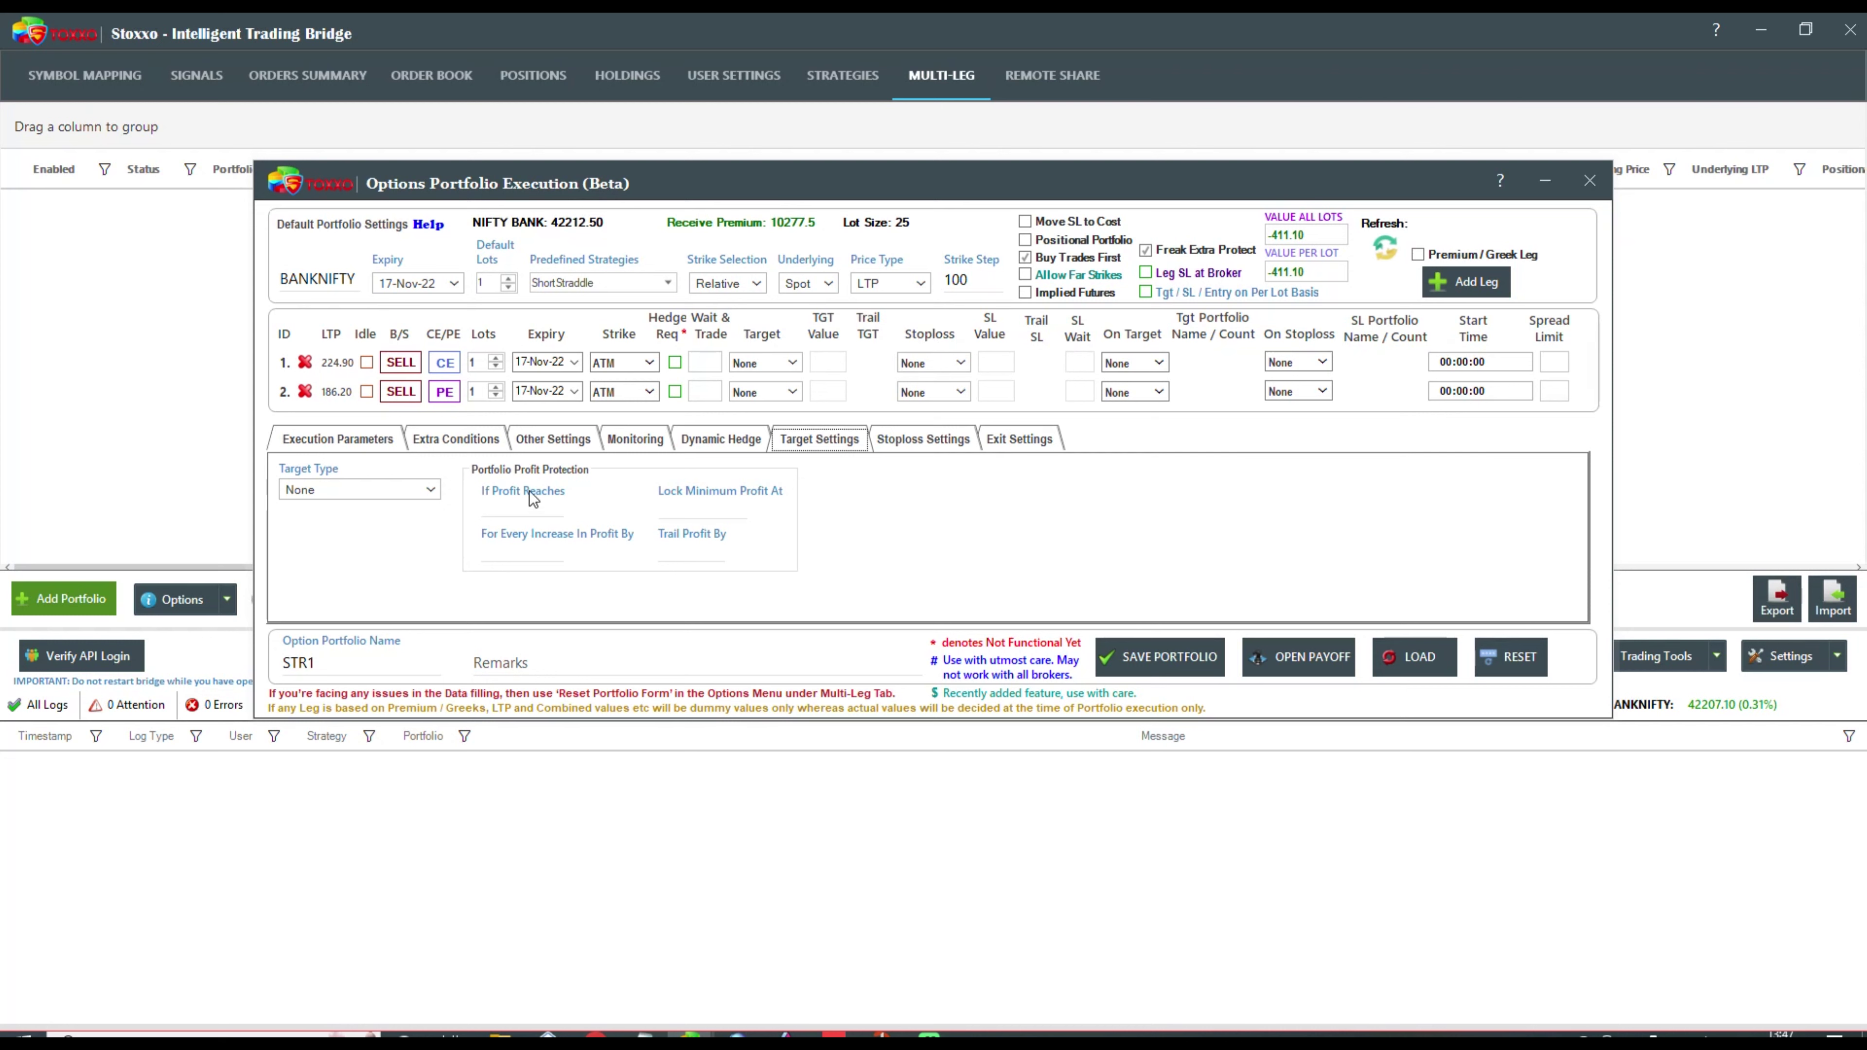
left_click(332, 491)
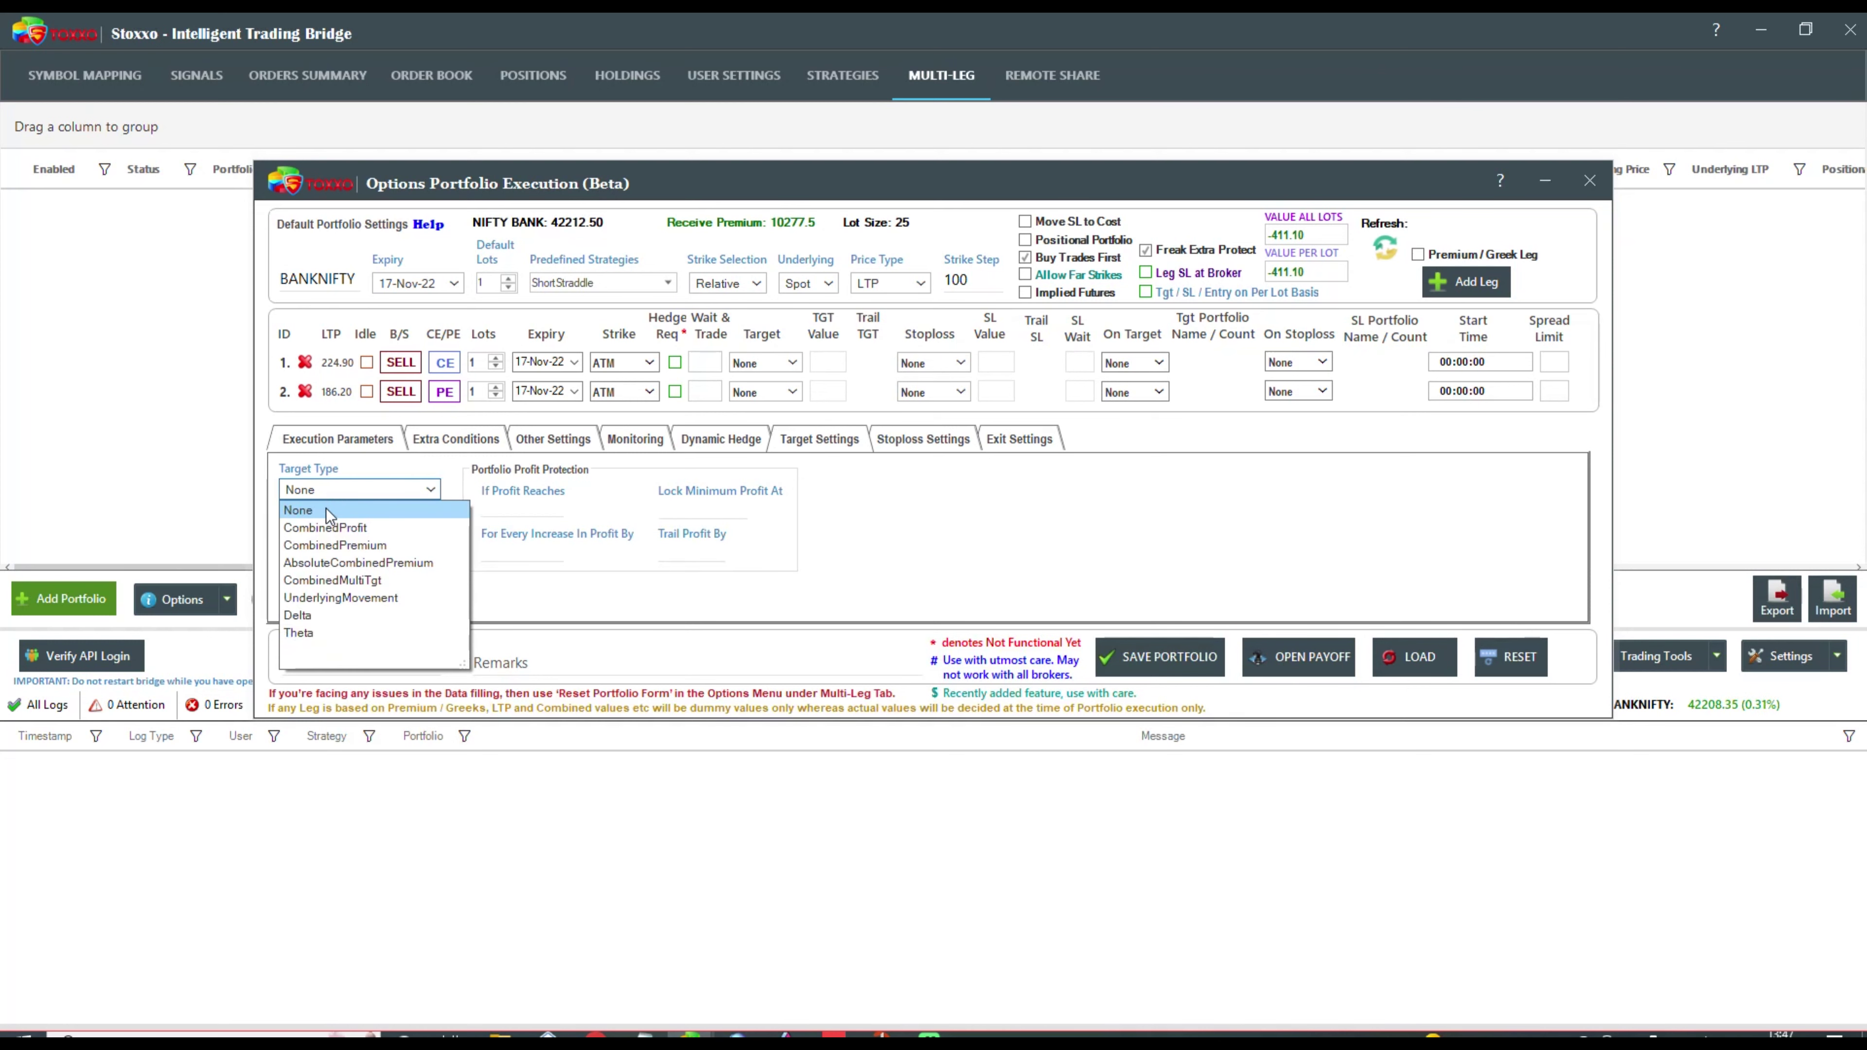
left_click(322, 598)
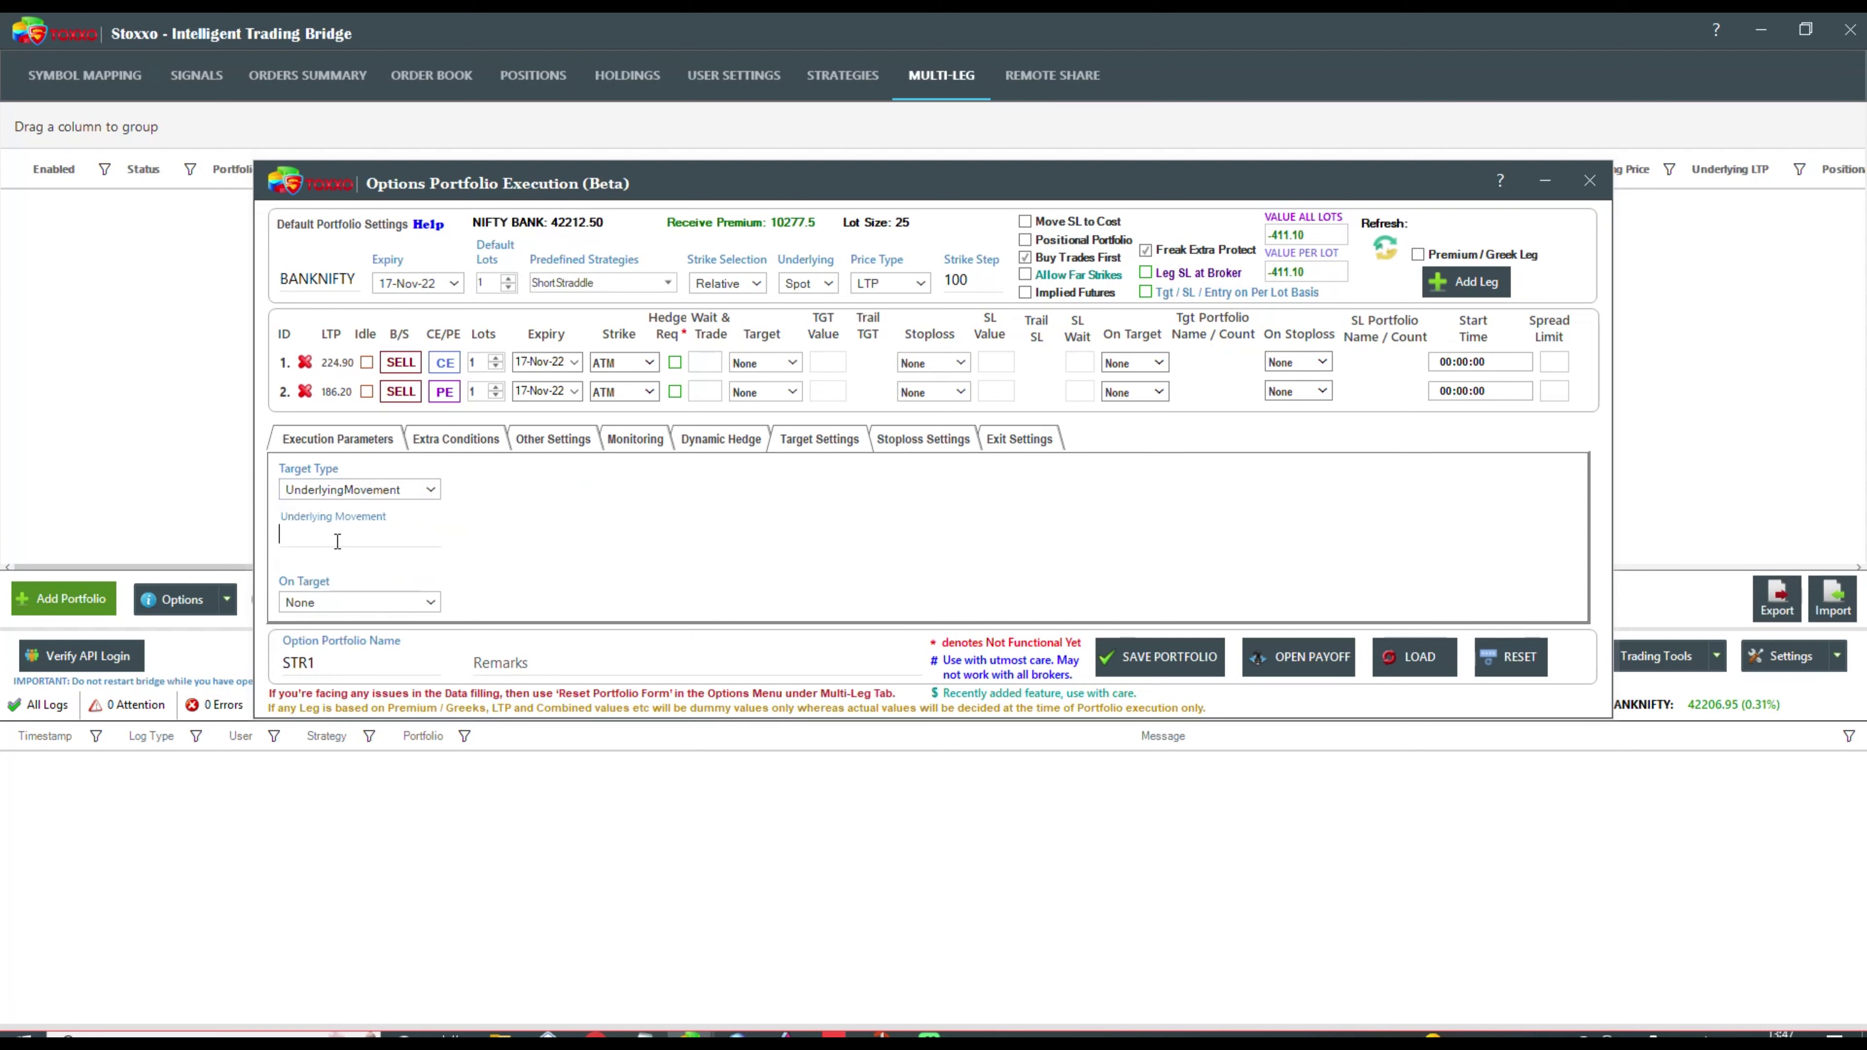
left_click(318, 529)
type("10")
key("BackSpace")
type("20")
left_click(353, 609)
left_click(344, 643)
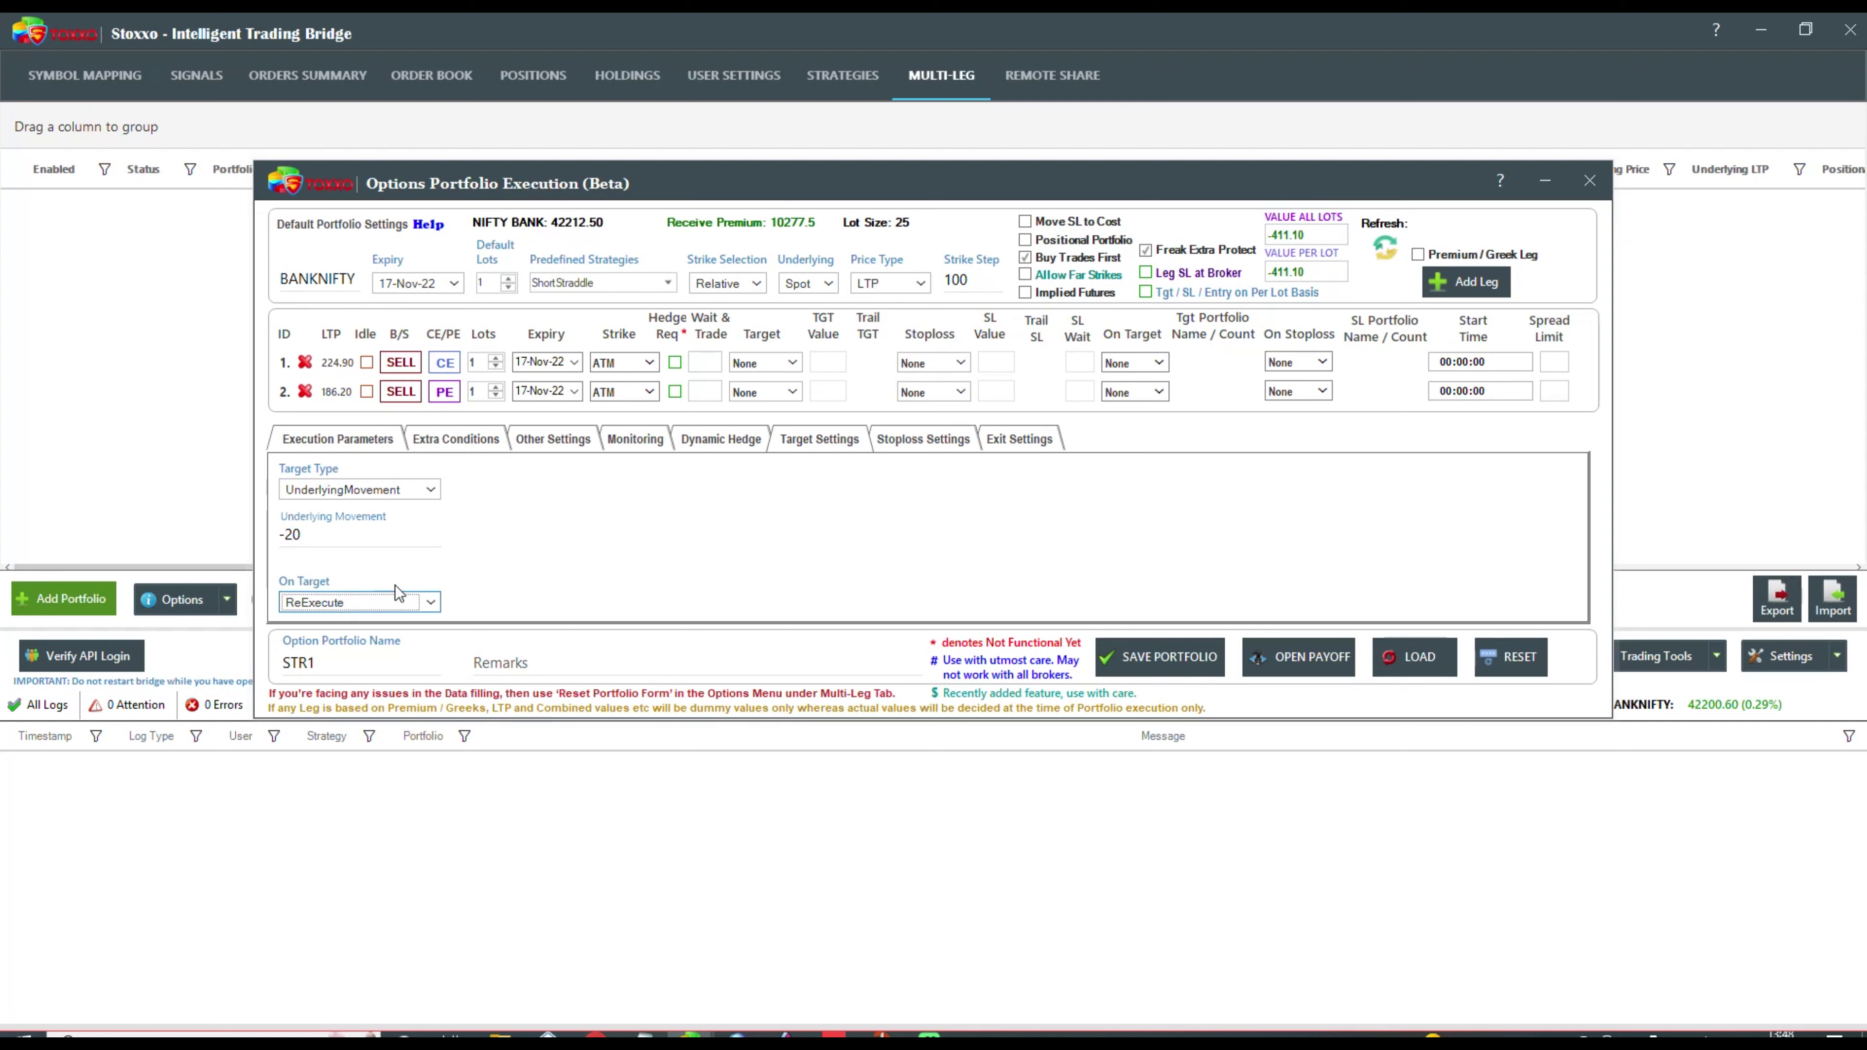
- Configure the portfolio stoploss as UnderlyingMovement of 20 with ReExecute on stoploss, and compare it with the target setup
left_click(911, 436)
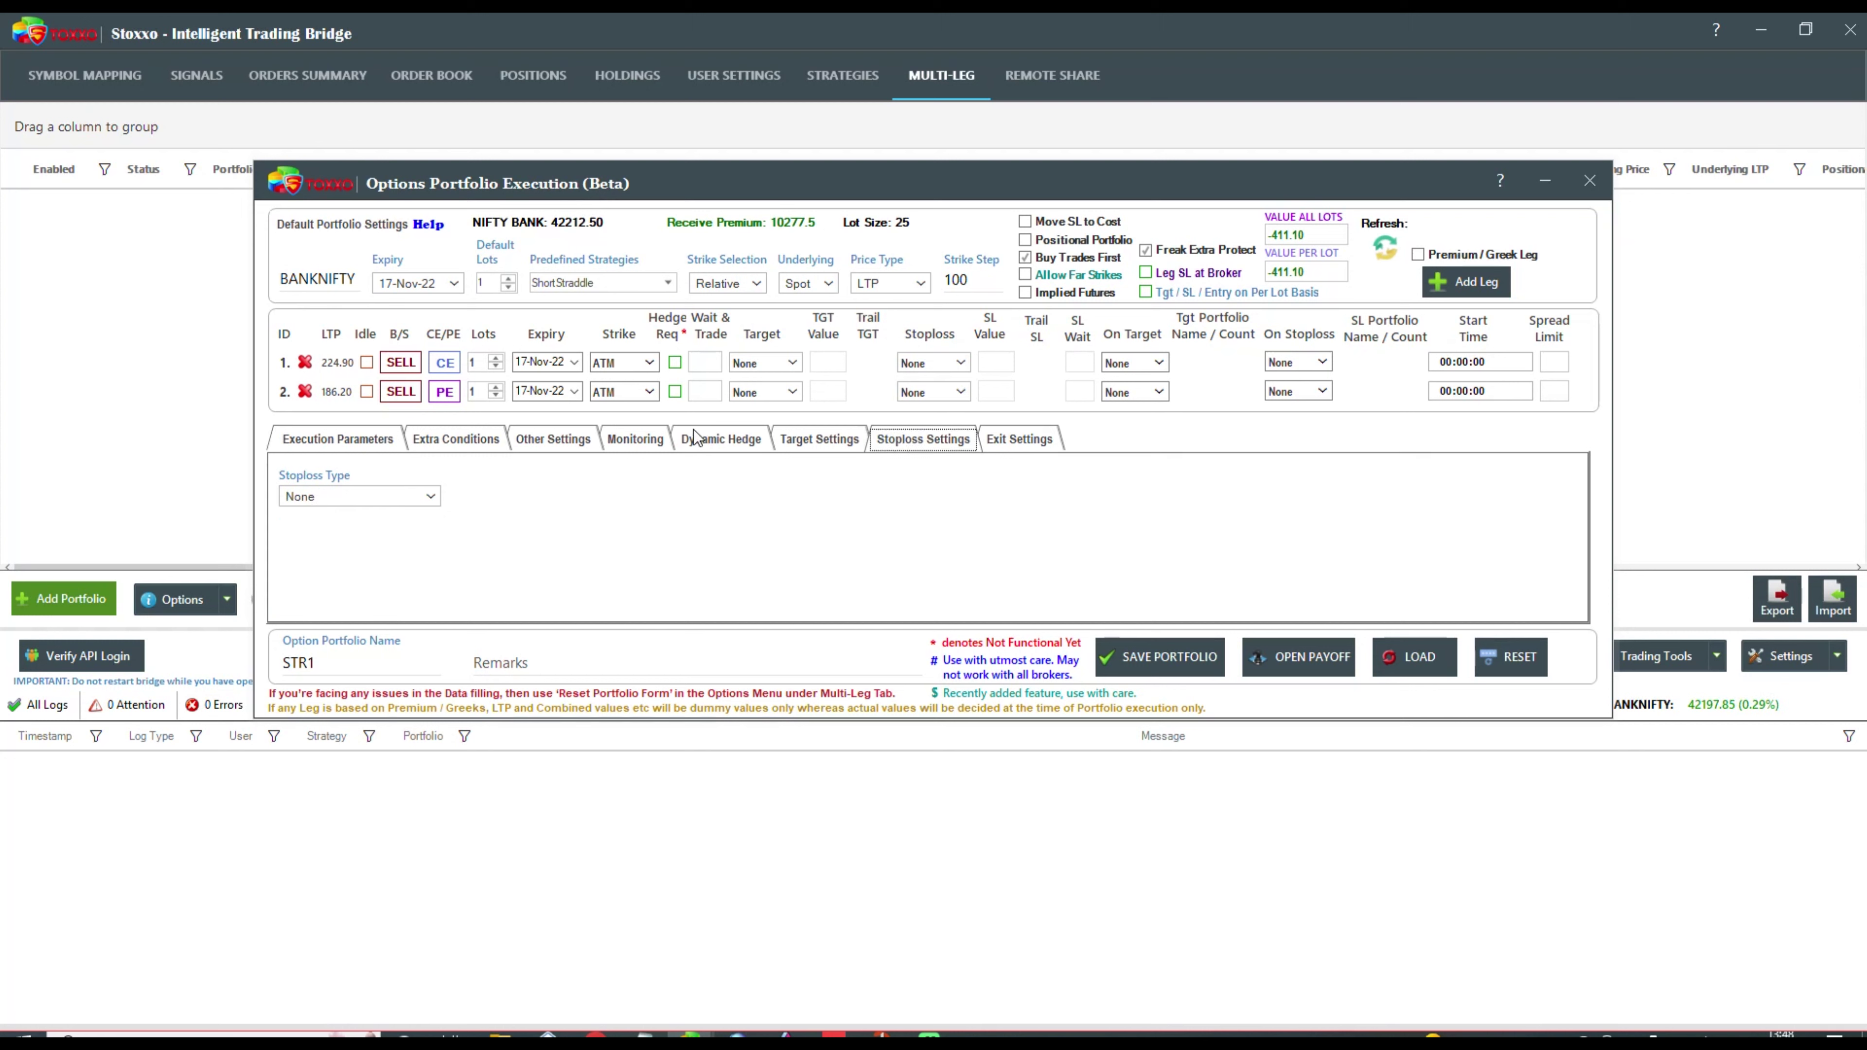
left_click(337, 497)
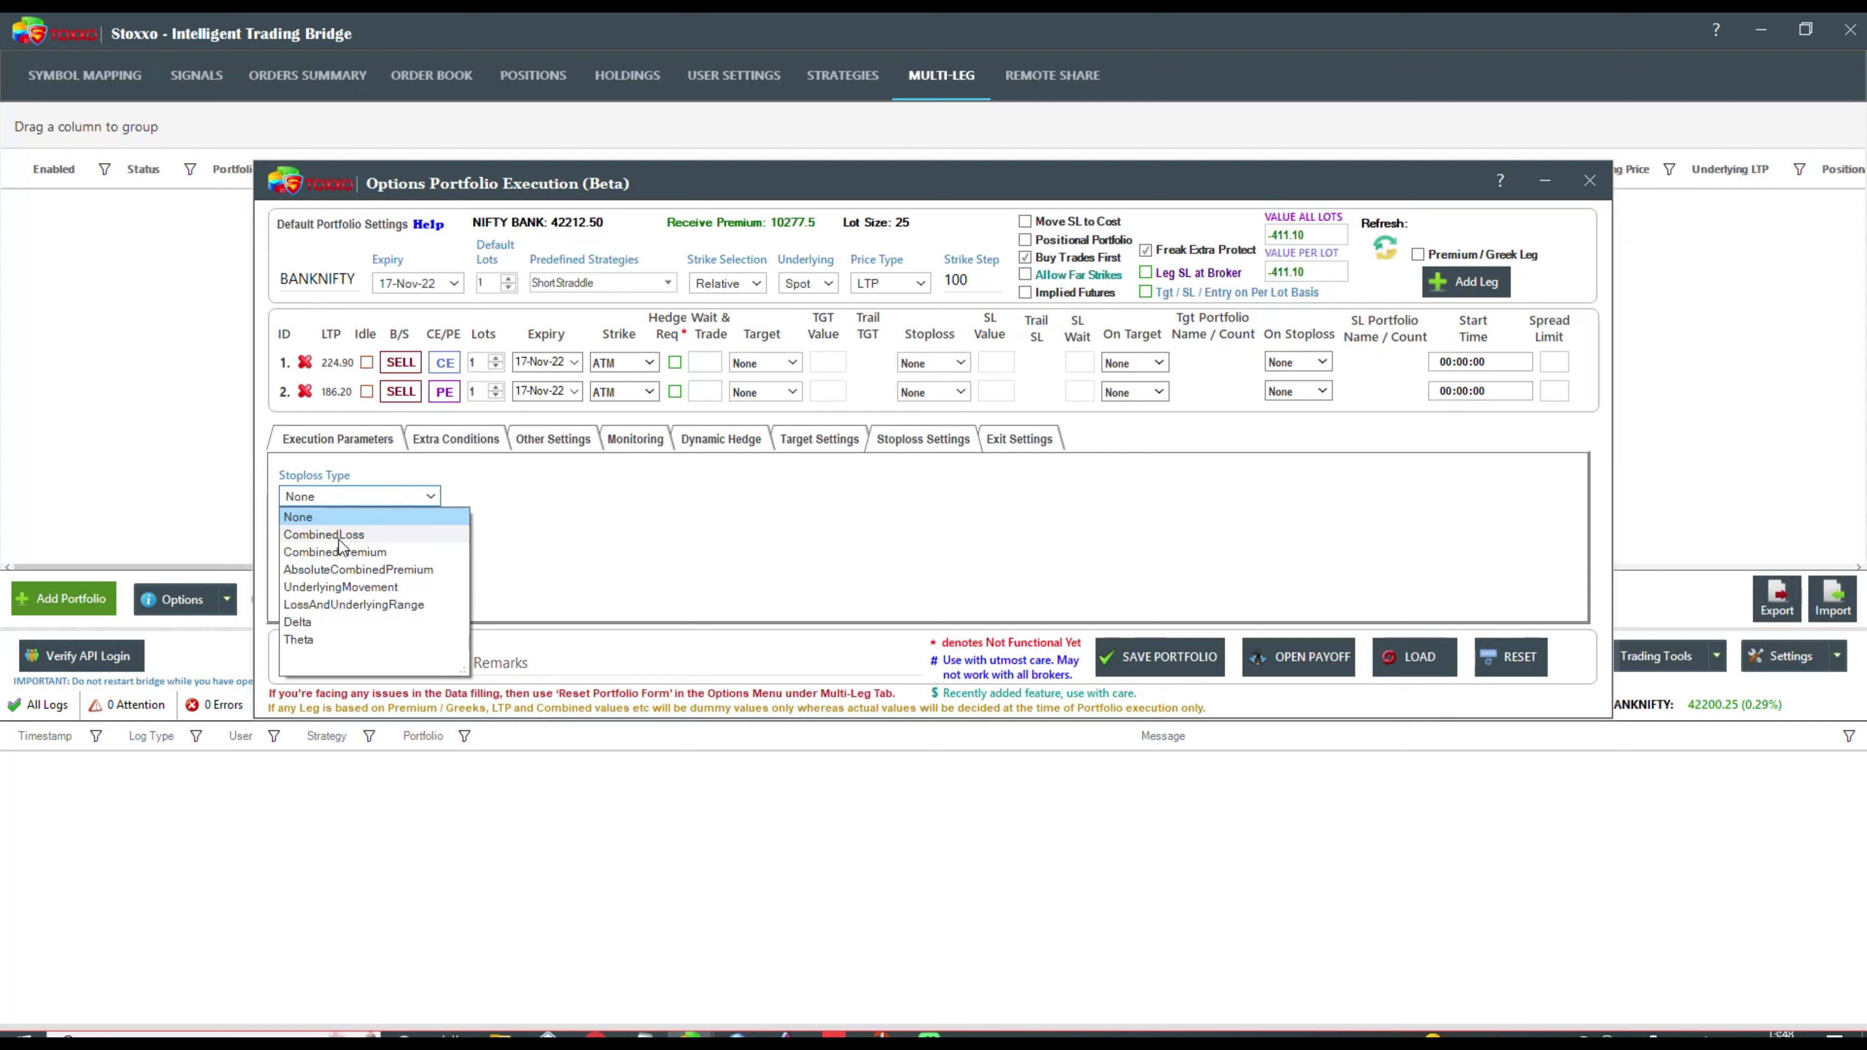
left_click(337, 587)
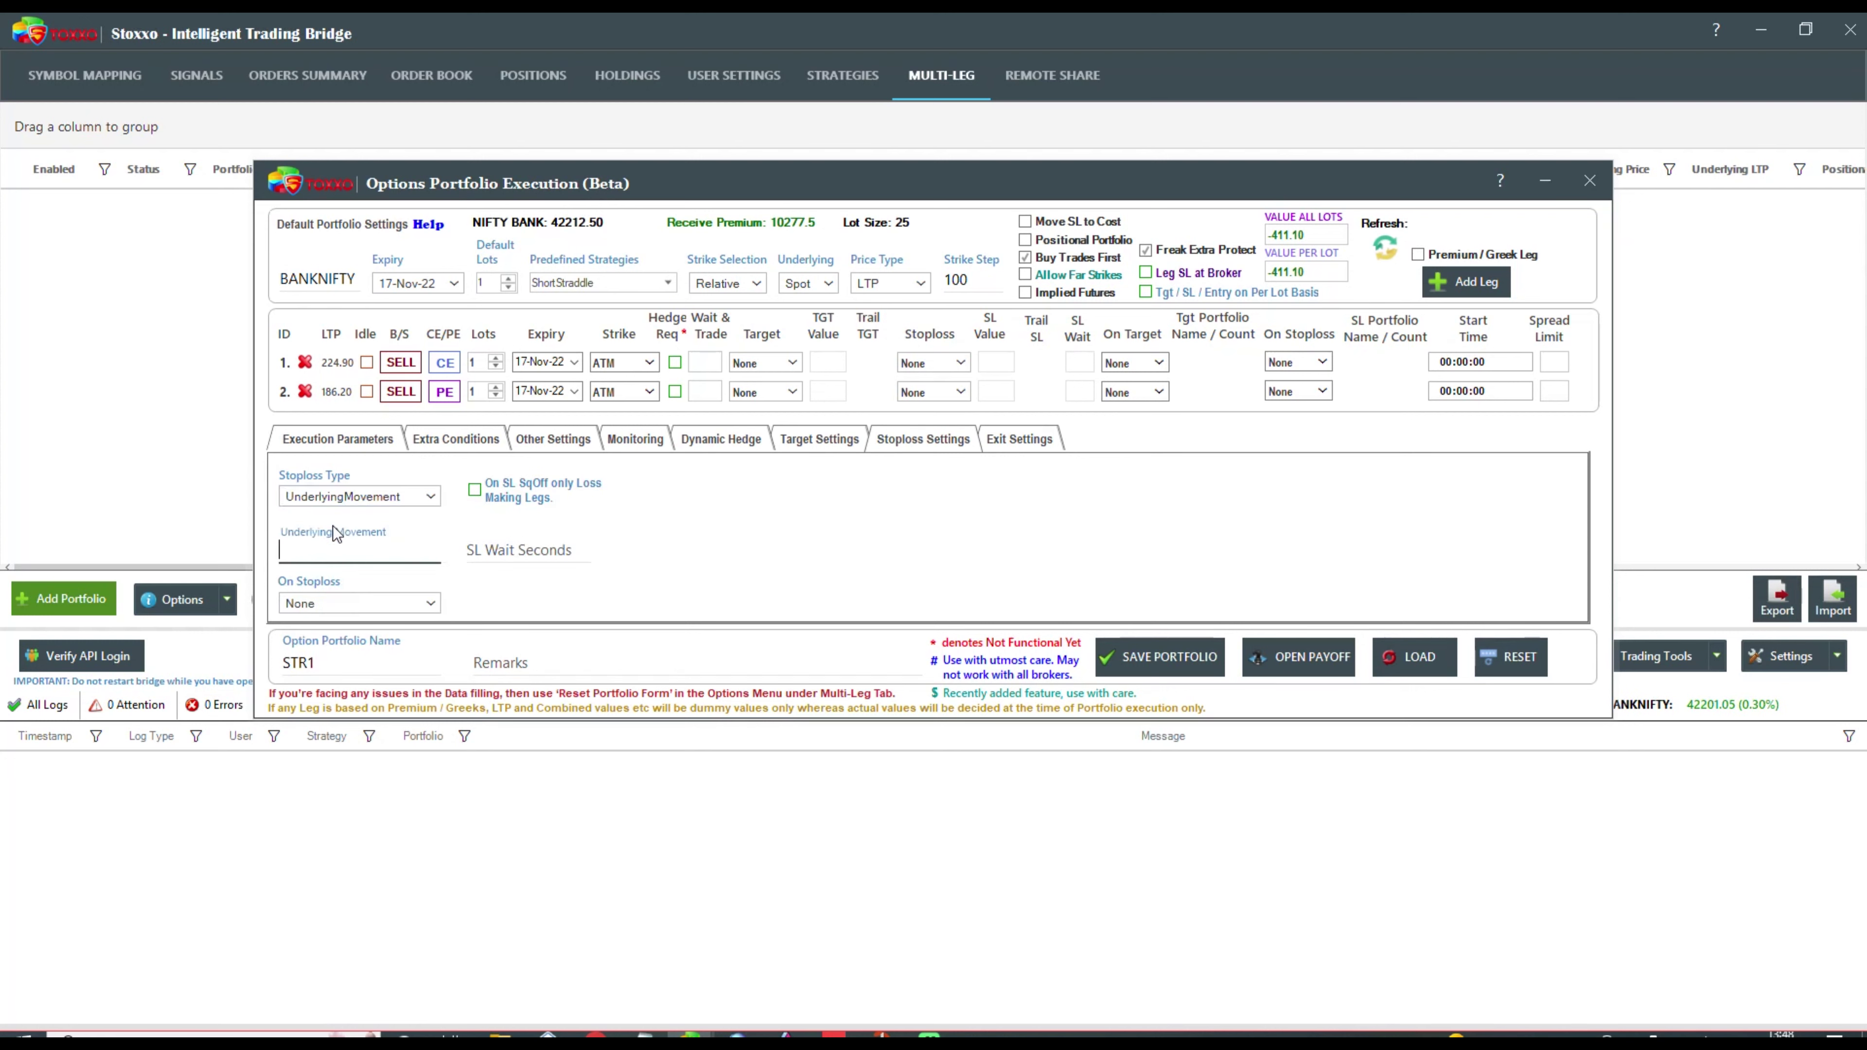
type("20")
mouse_move(520, 500)
left_click(480, 551)
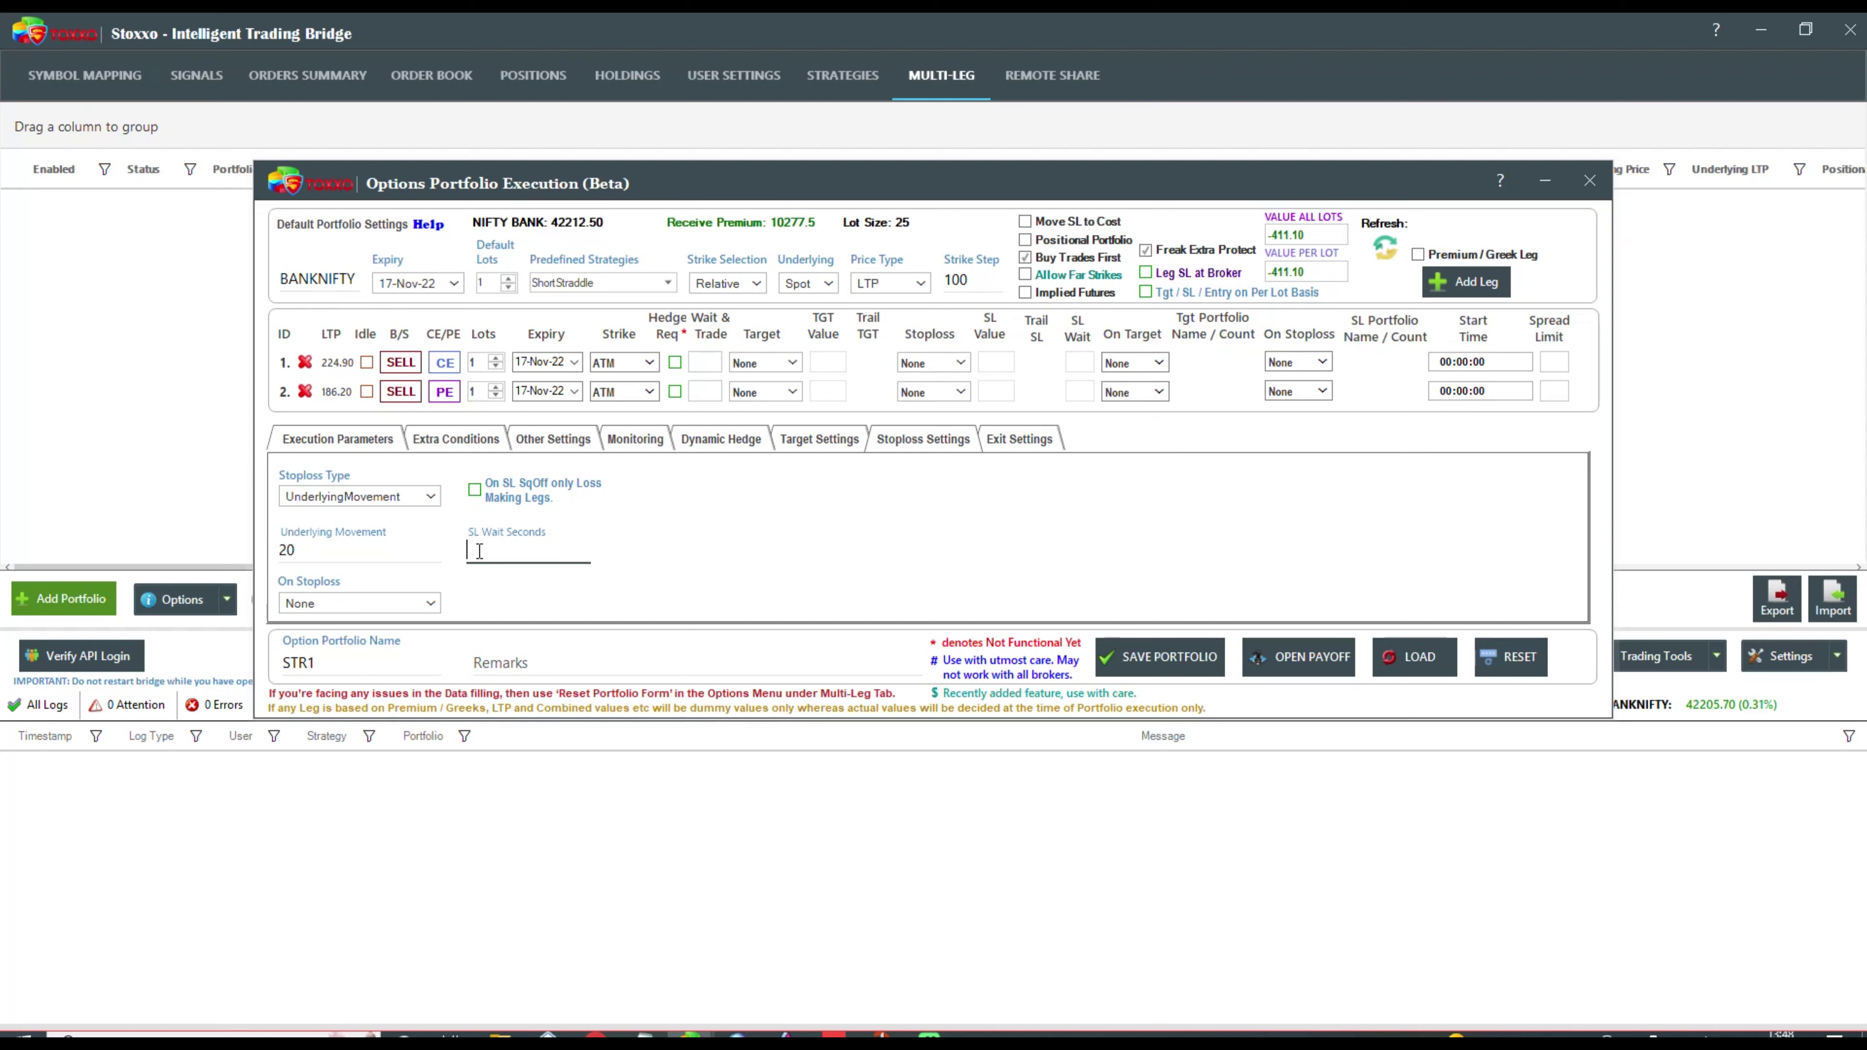
type("1")
key("BackSpace")
left_click(384, 603)
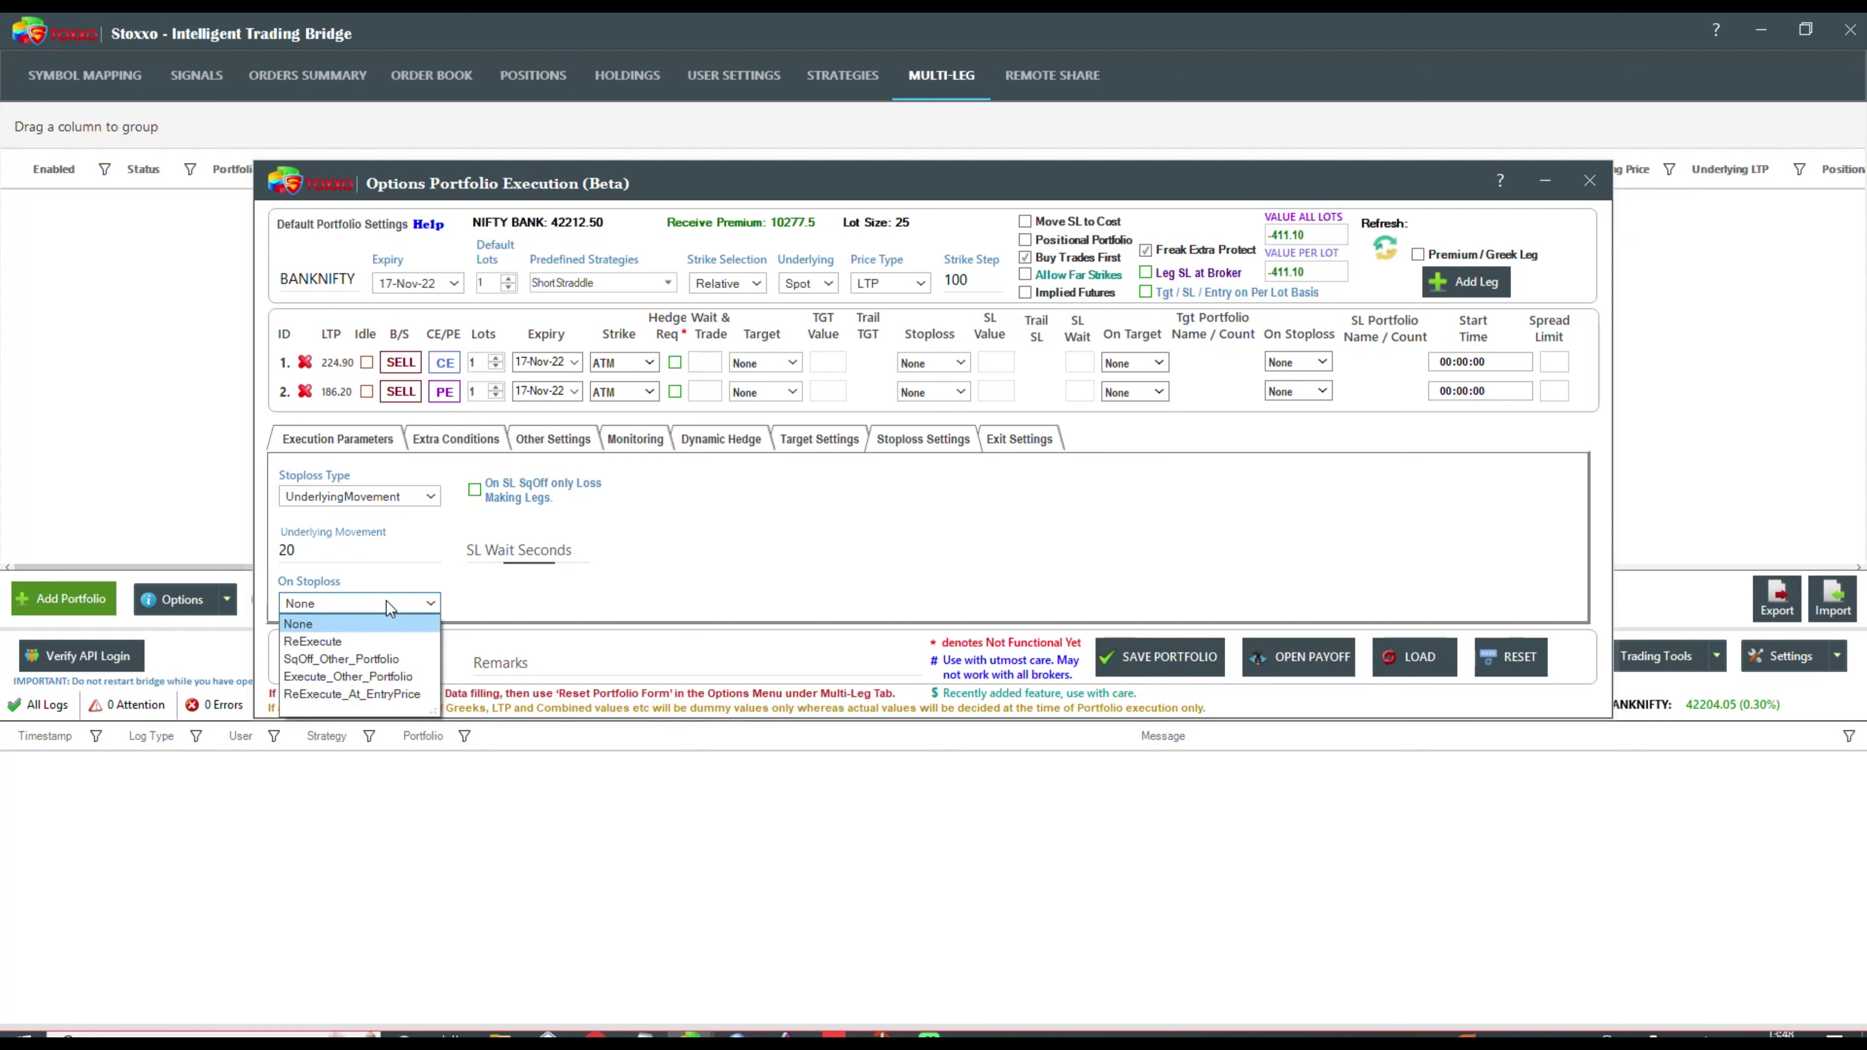
left_click(362, 642)
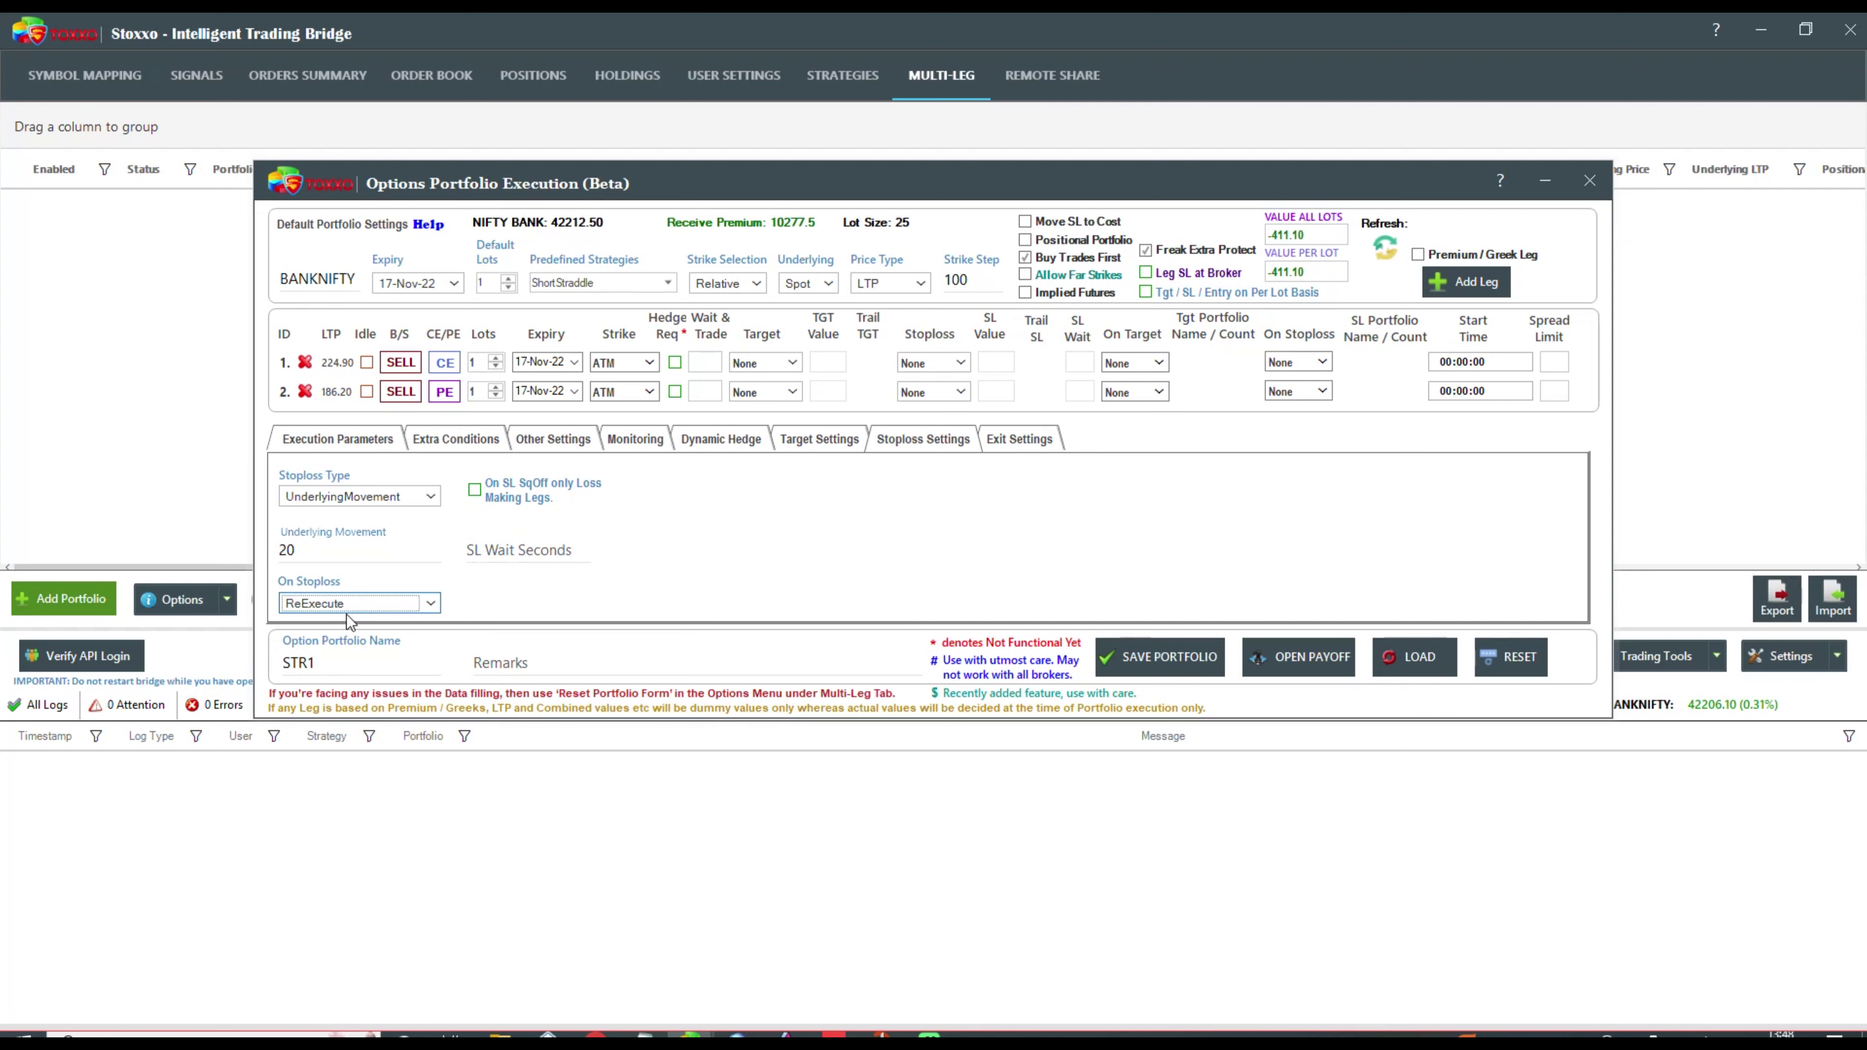
left_click(826, 440)
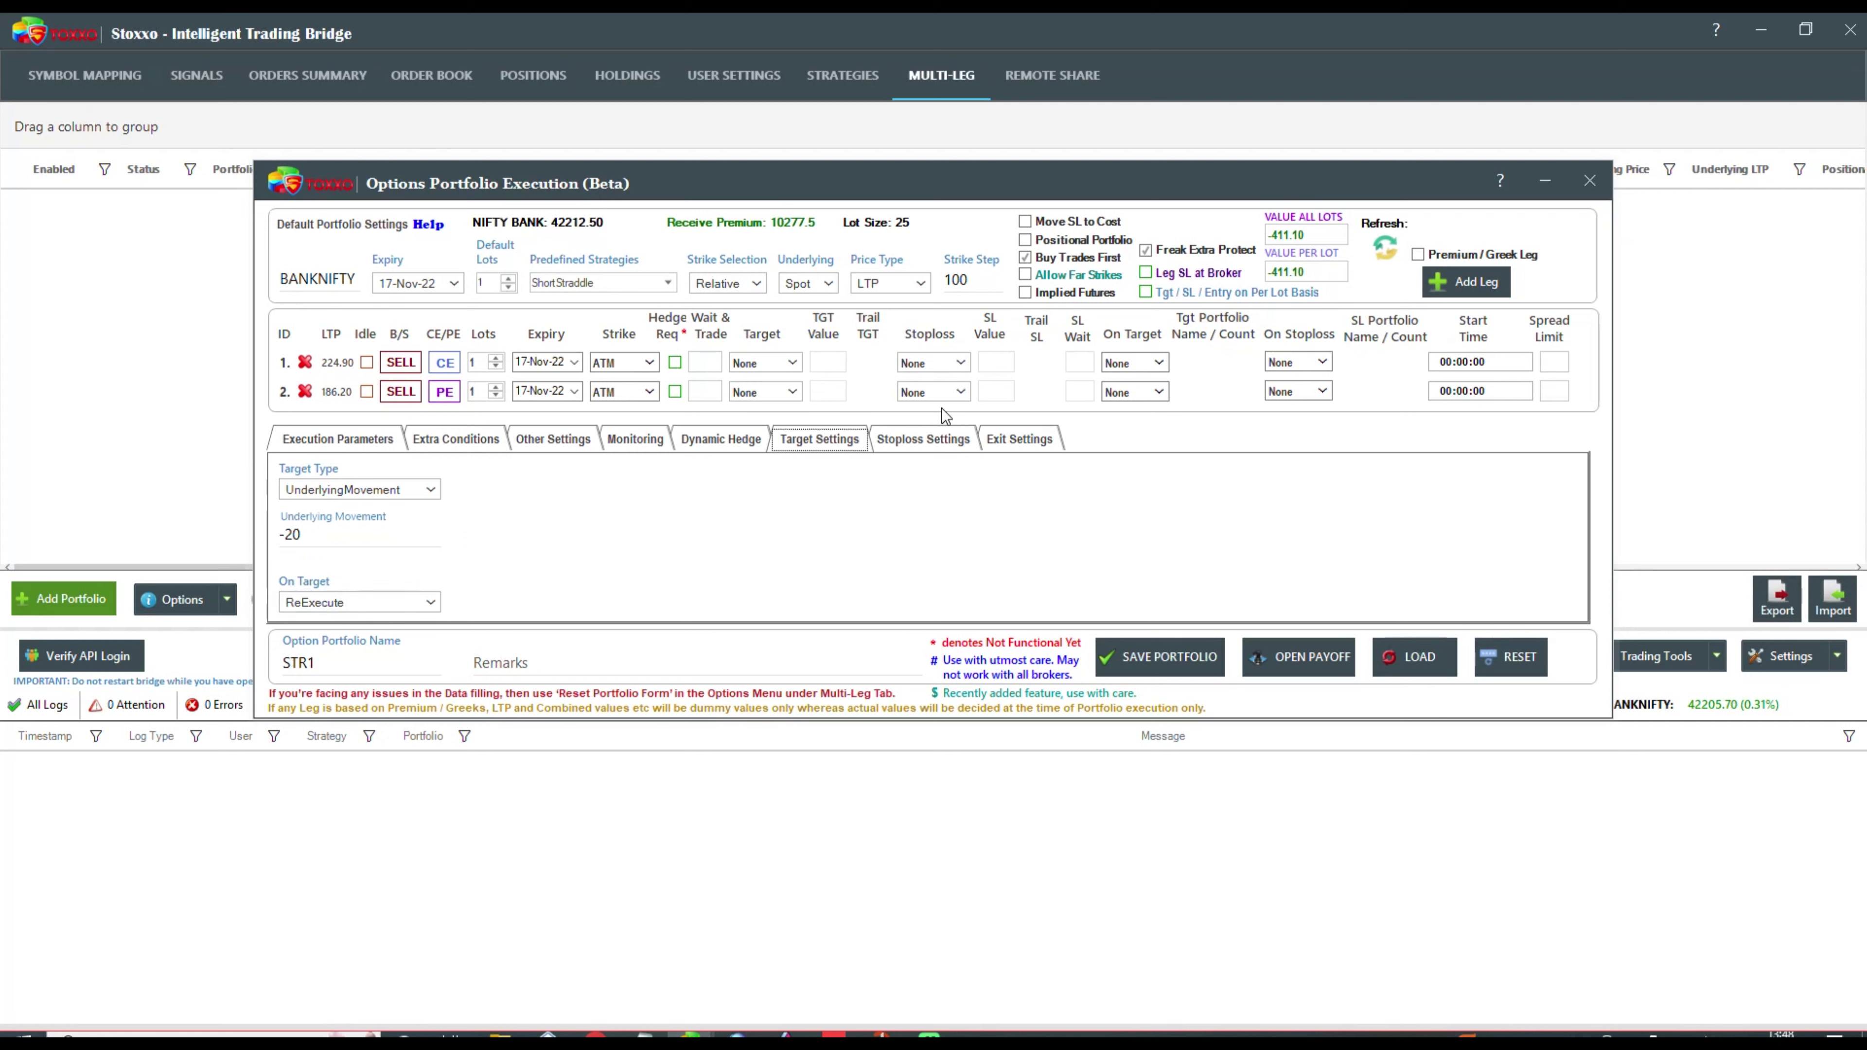
left_click(912, 442)
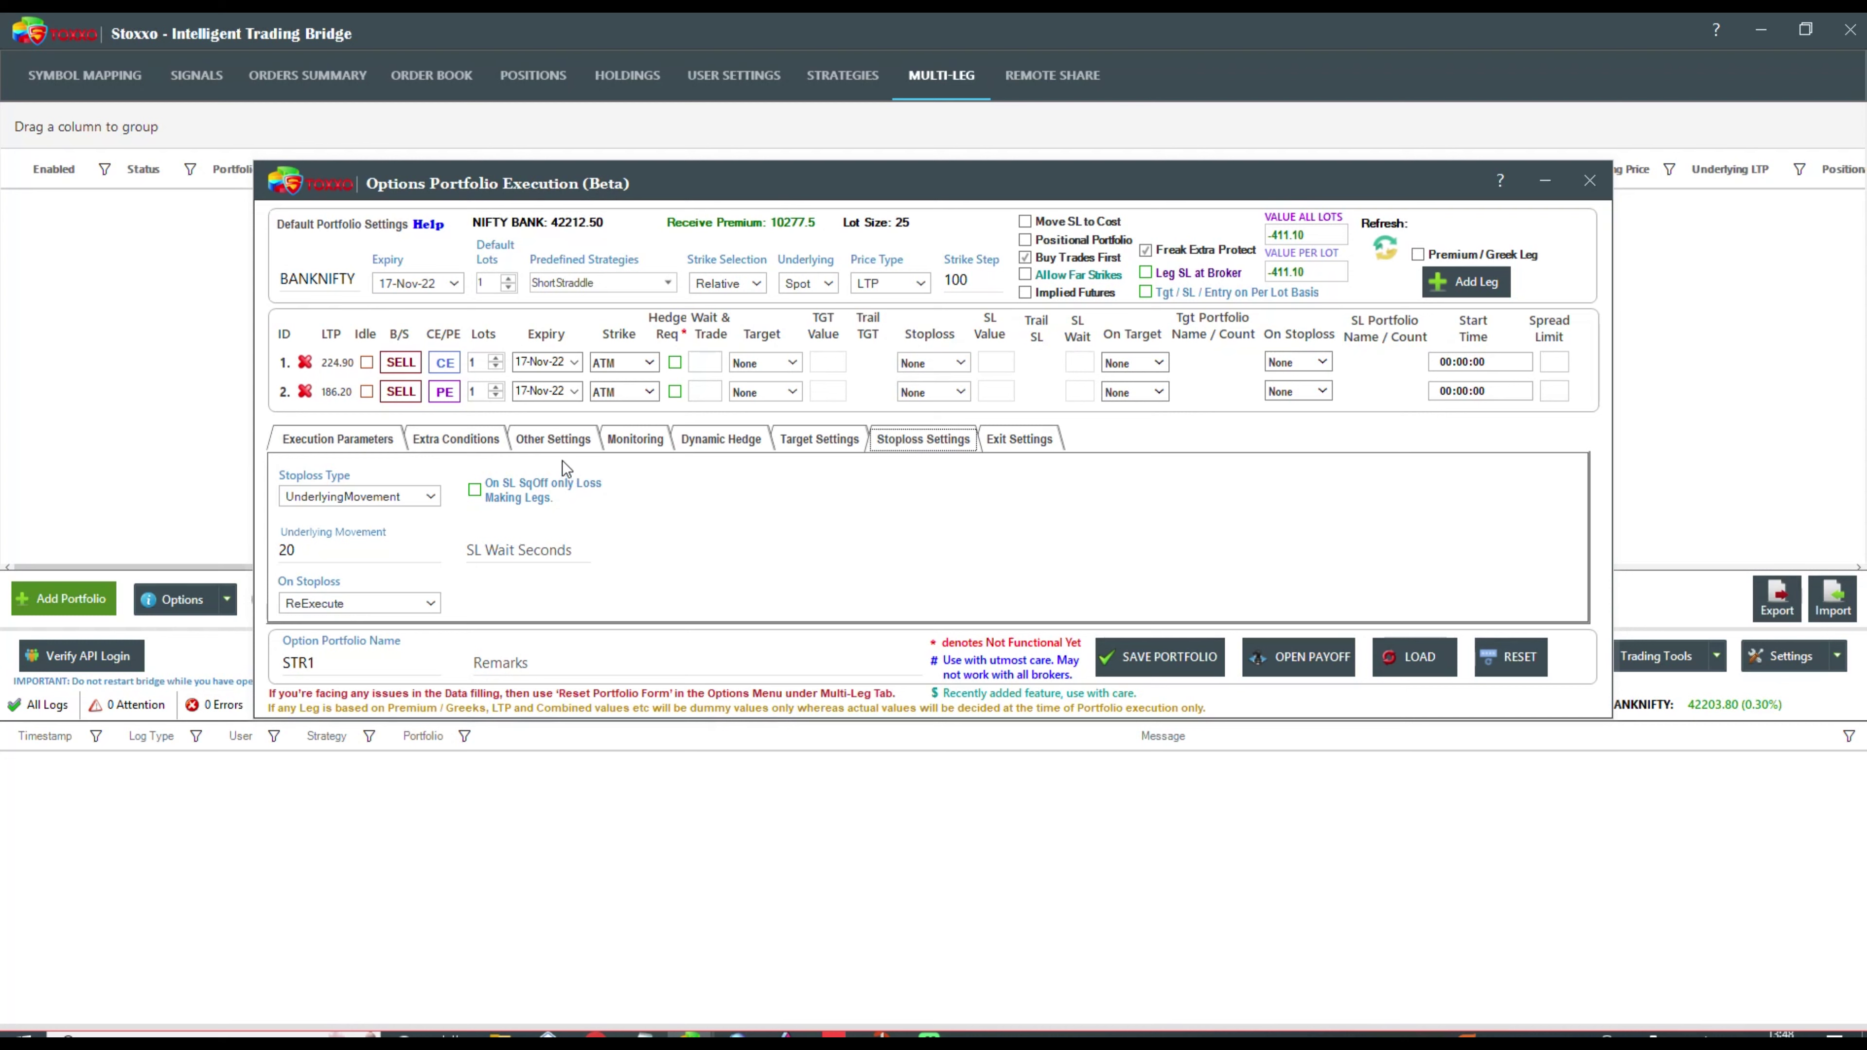
- Try a new execute/re-execute delay for the portfolio and clear the value
left_click(562, 448)
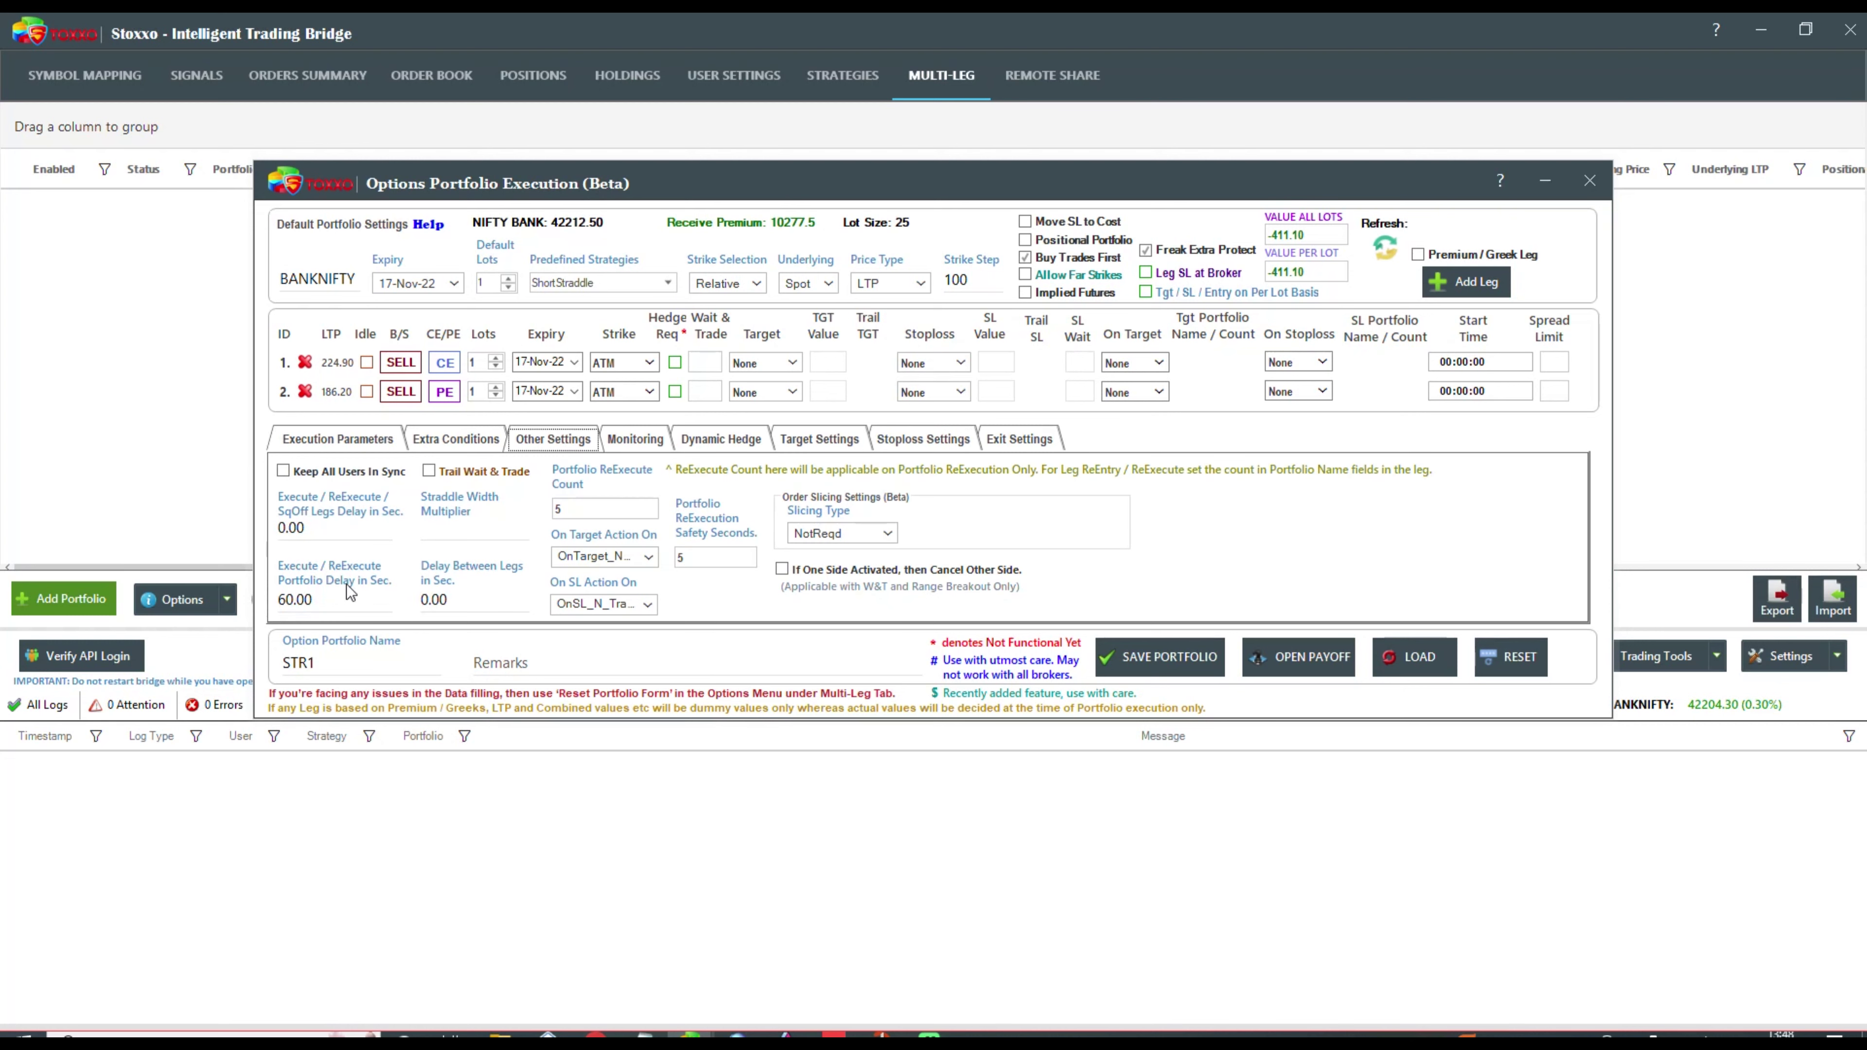
left_click(309, 600)
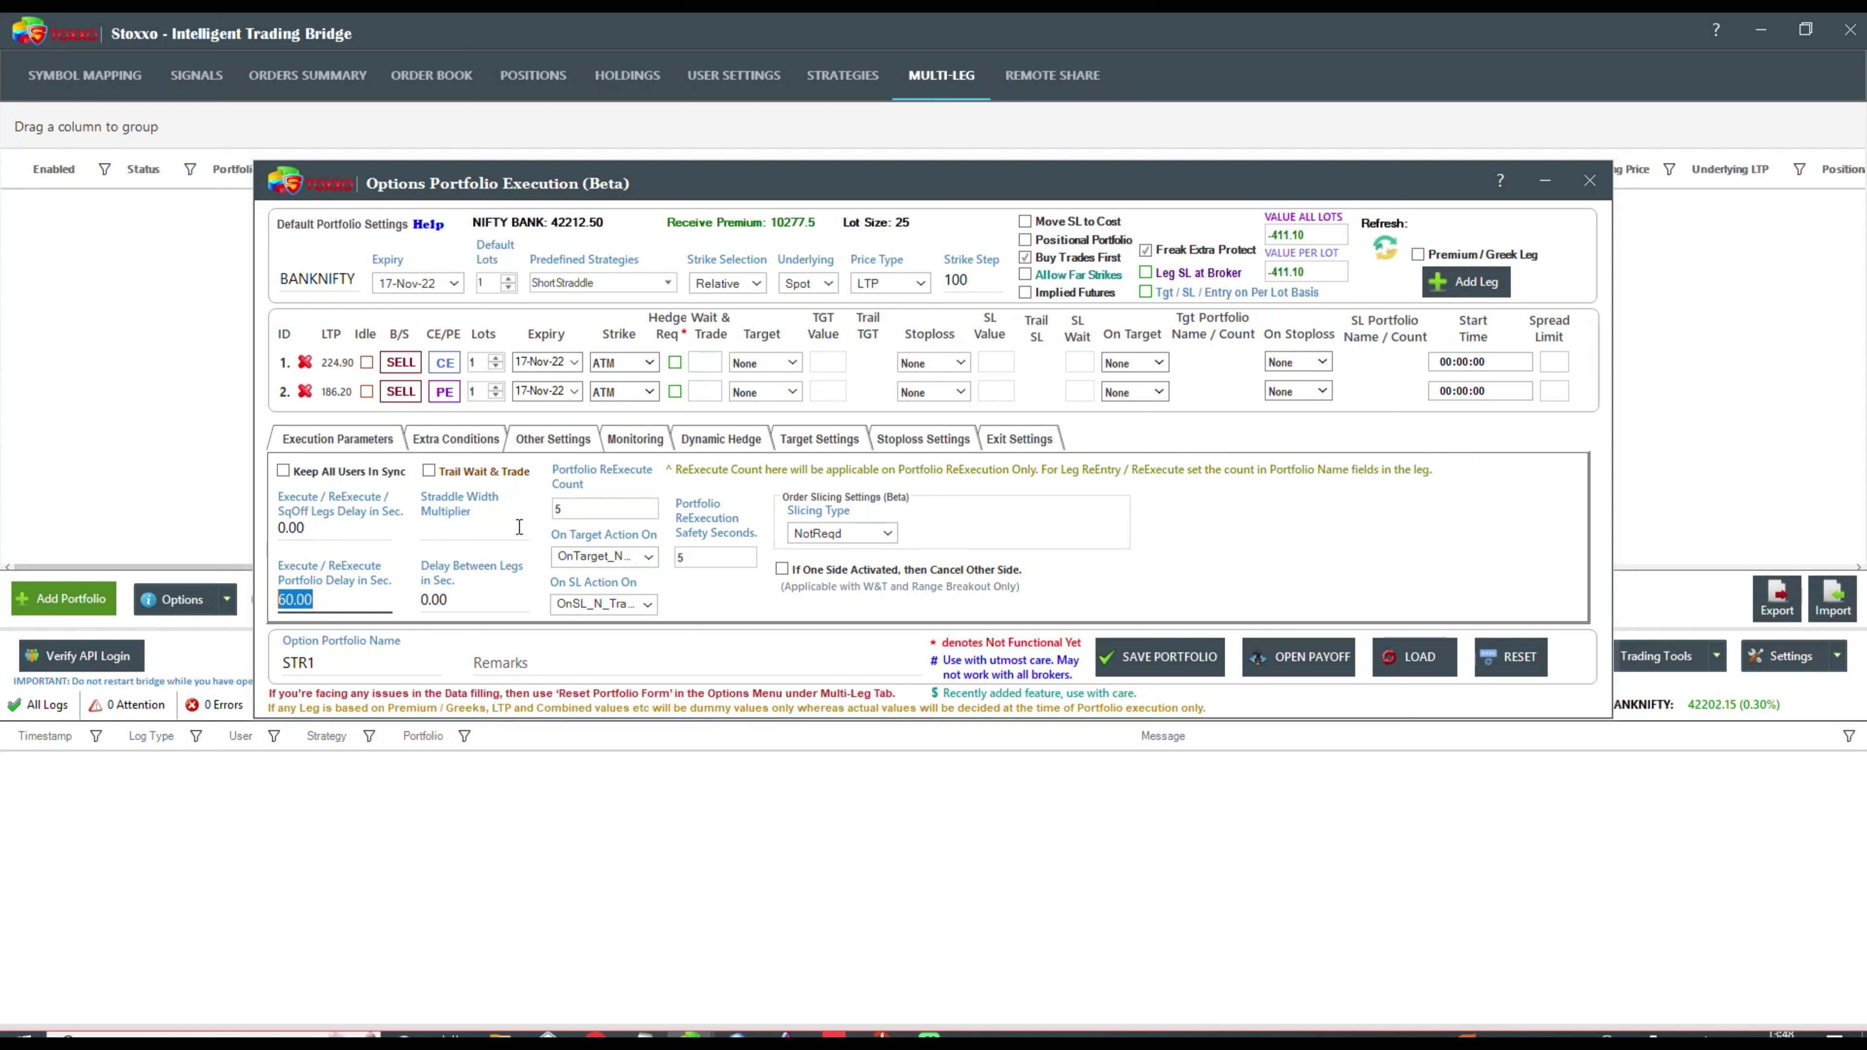
type("1")
key("BackSpace")
type("300")
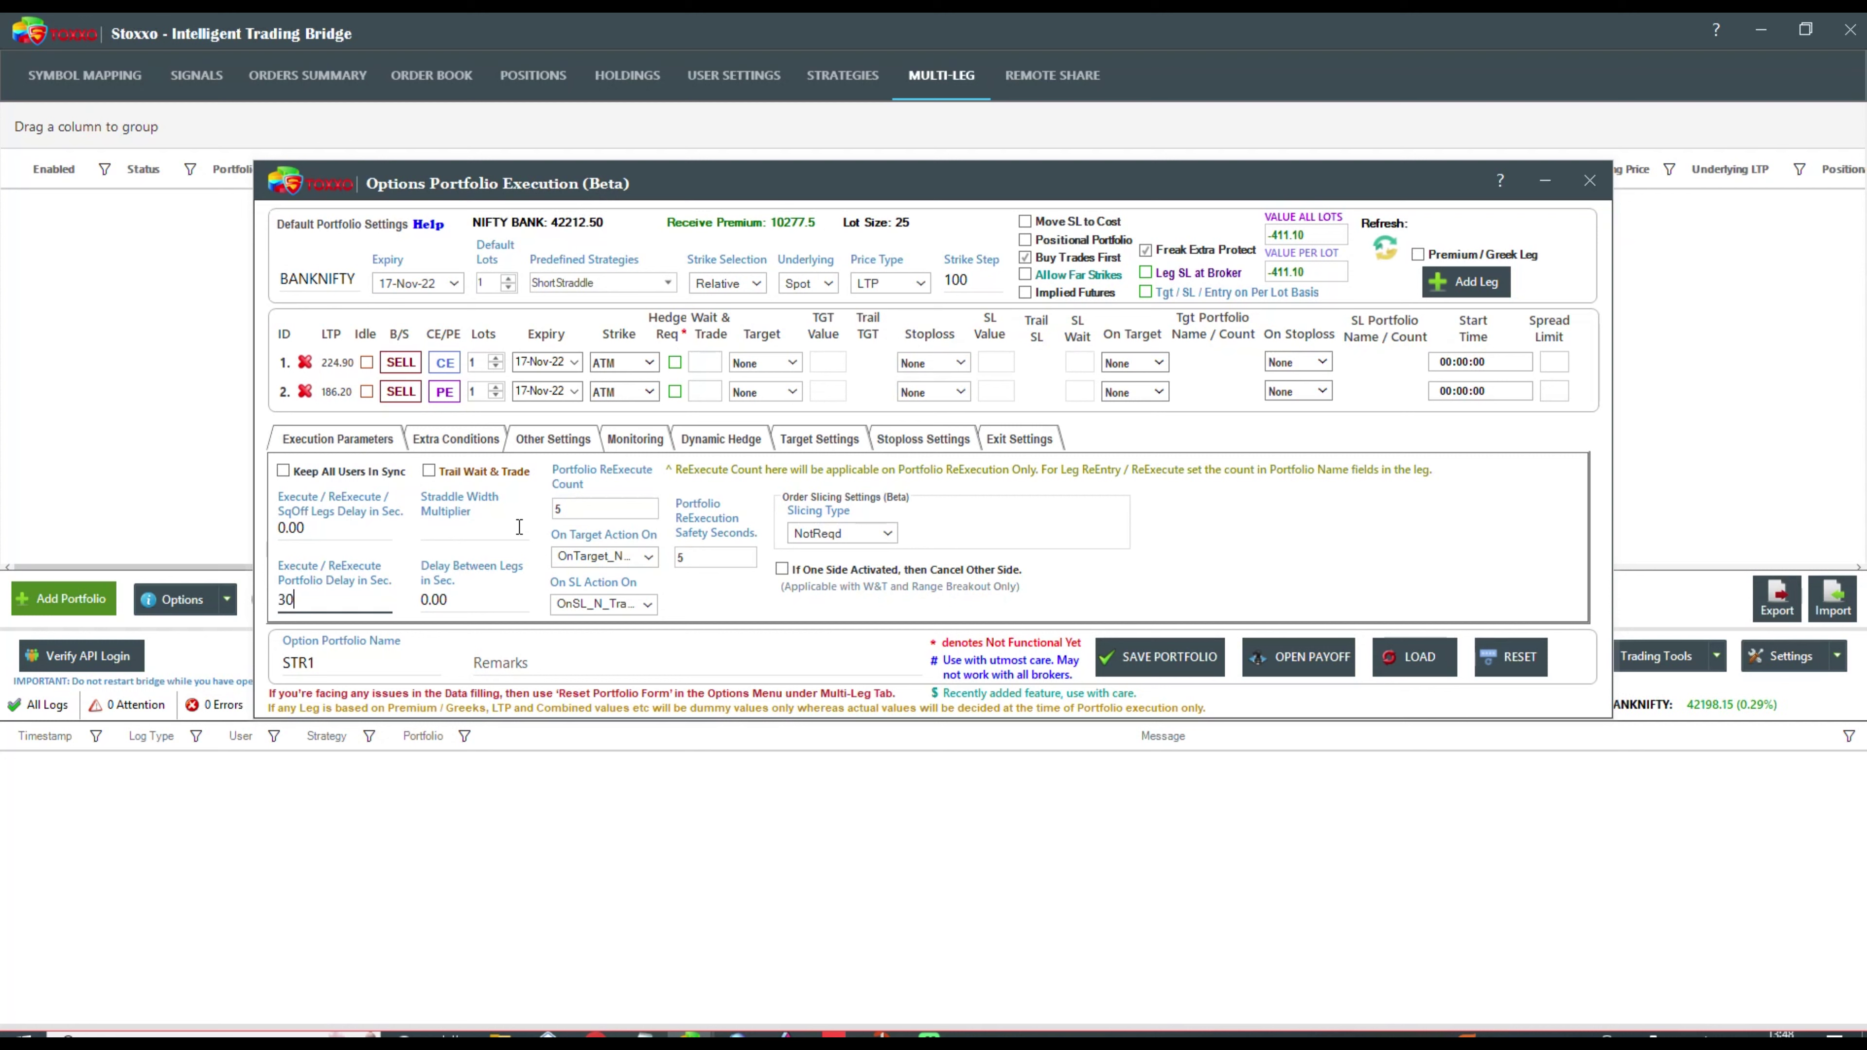
key("BackSpace")
key("BackSpace")
key("BackSpace")
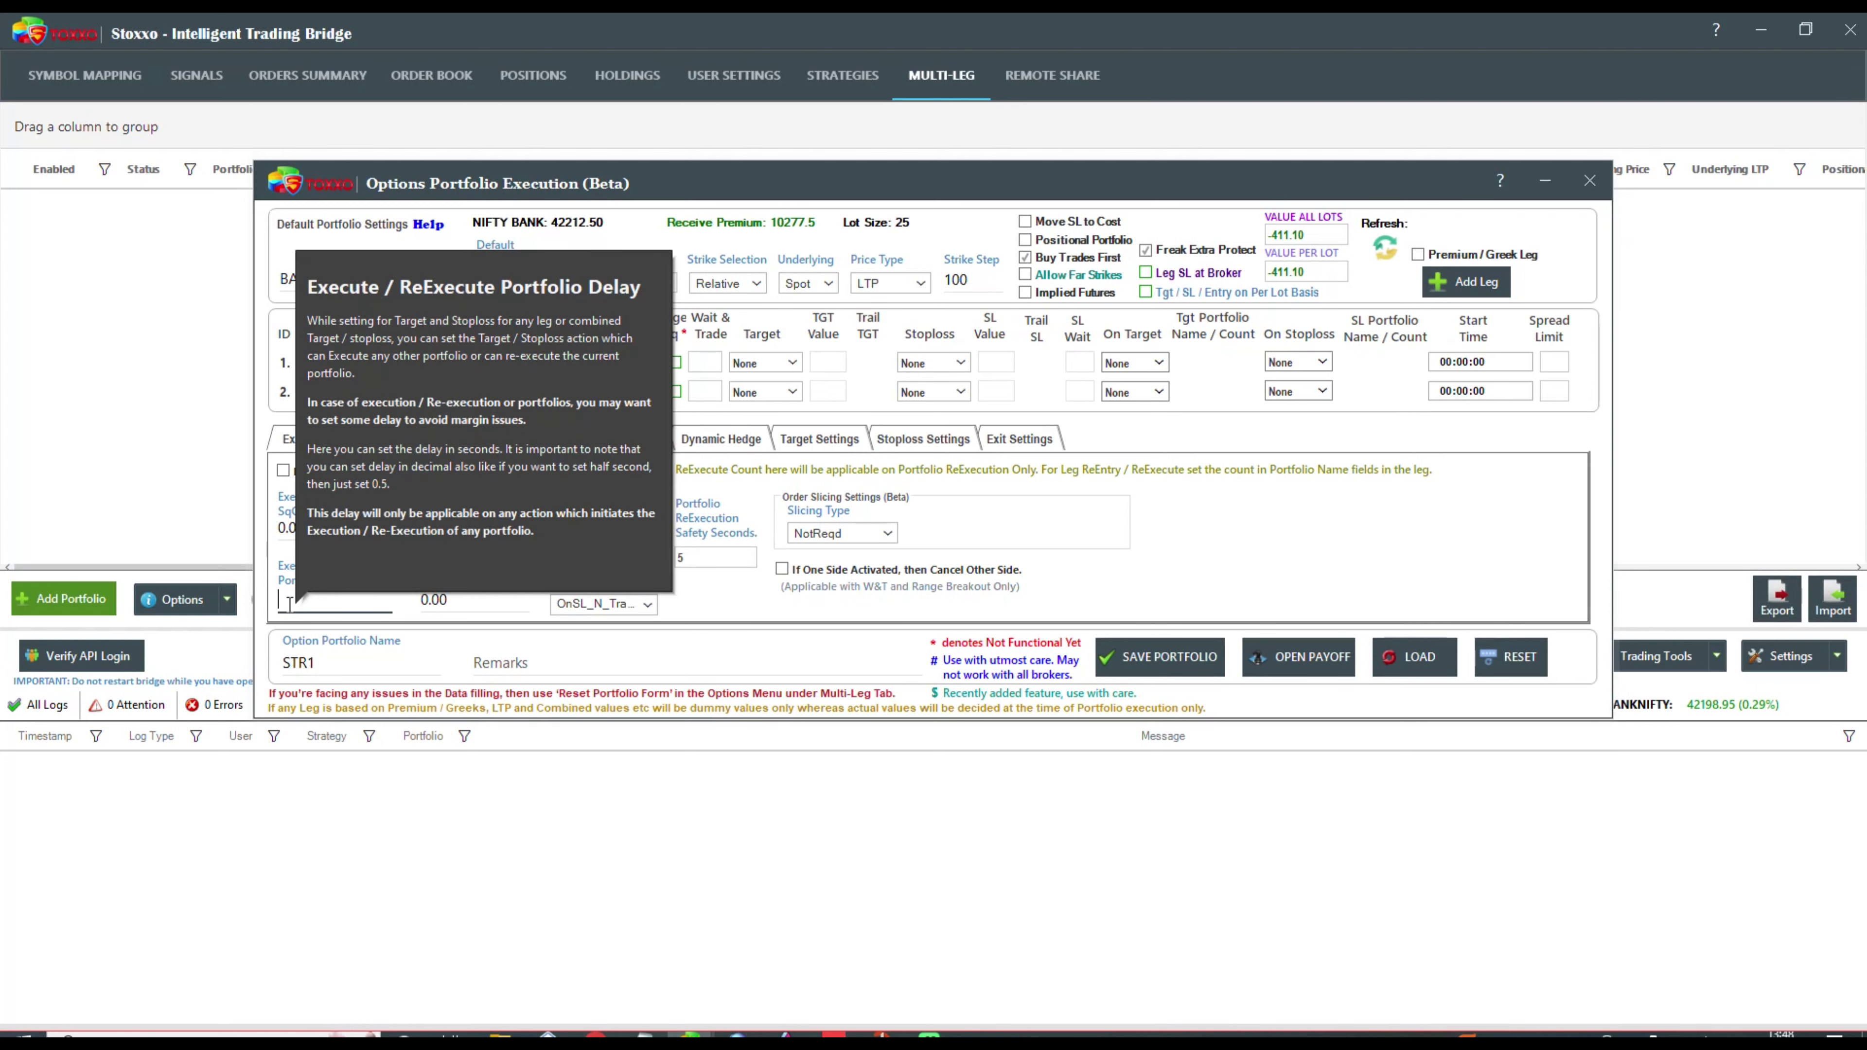
- Try a portfolio re-execute count of 20, and return it to 5
left_click(580, 509)
type("20")
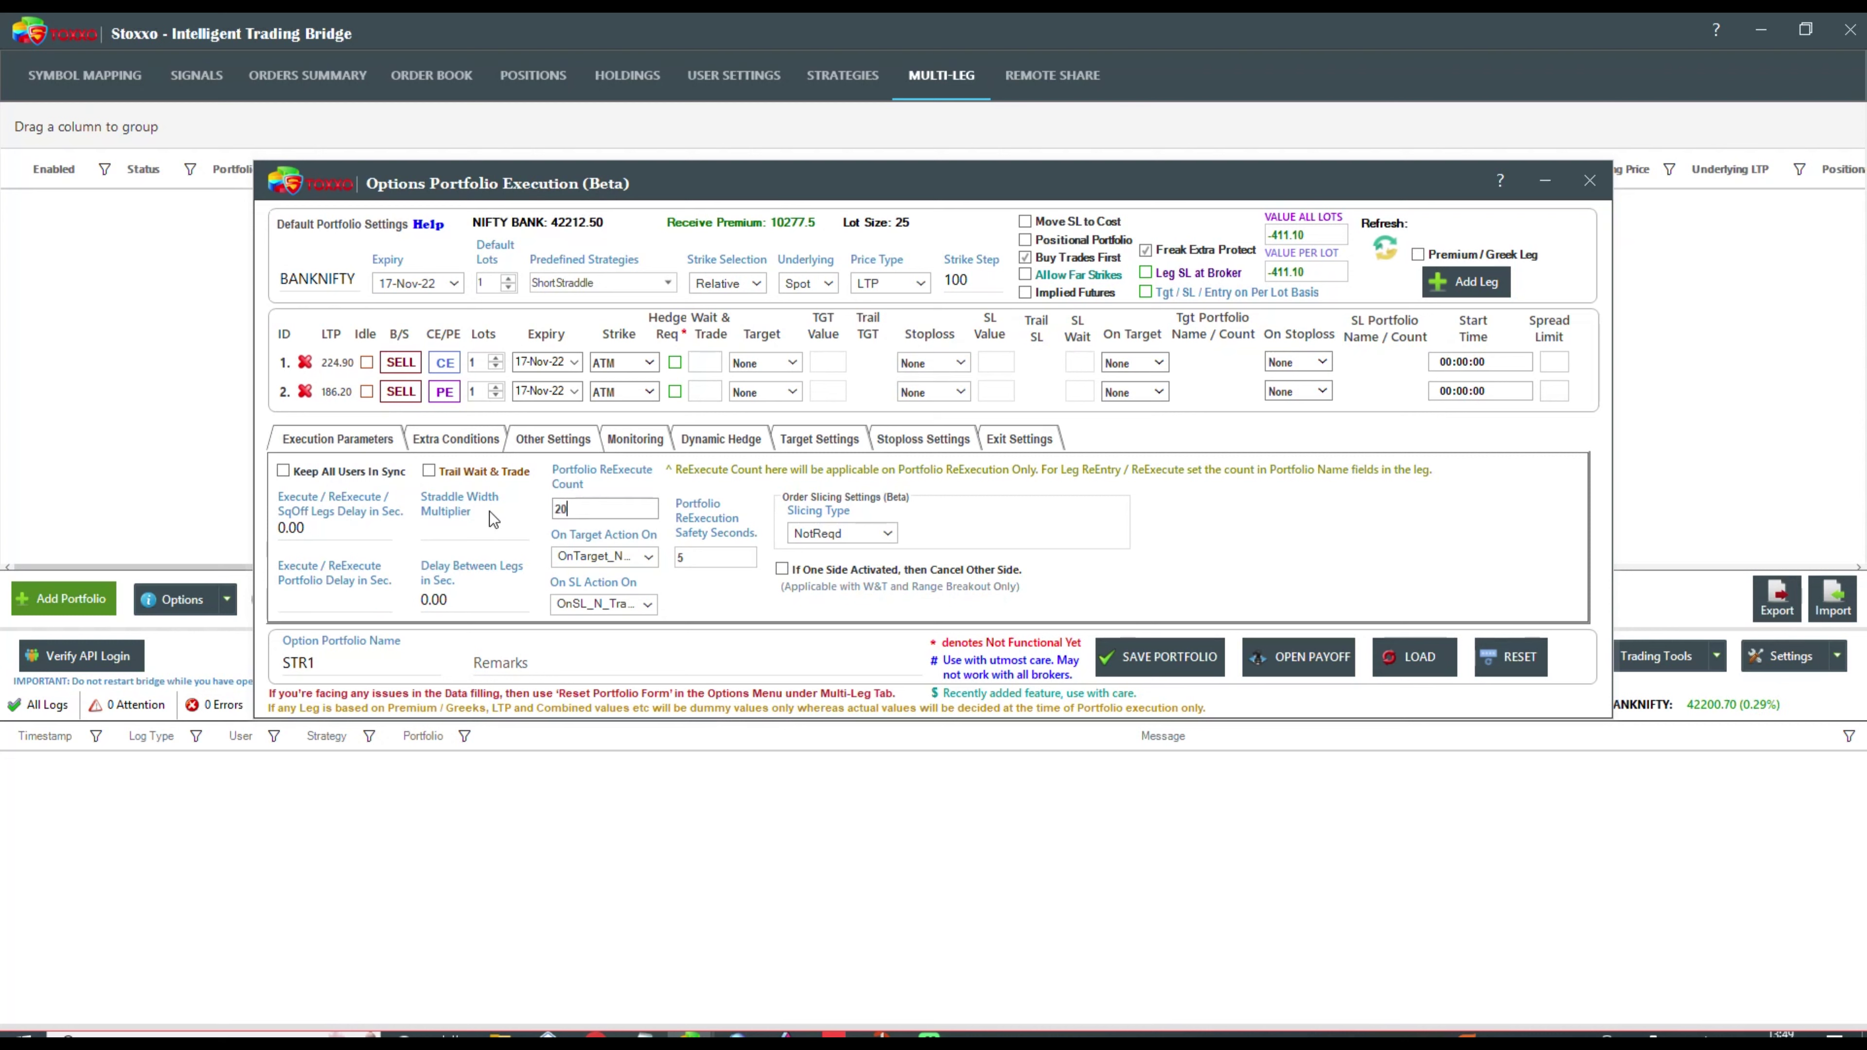
key("BackSpace")
key("BackSpace")
type("5")
- Set both the portfolio execute/re-execute delay and the re-execution safety seconds to 0
left_click(330, 601)
type("60")
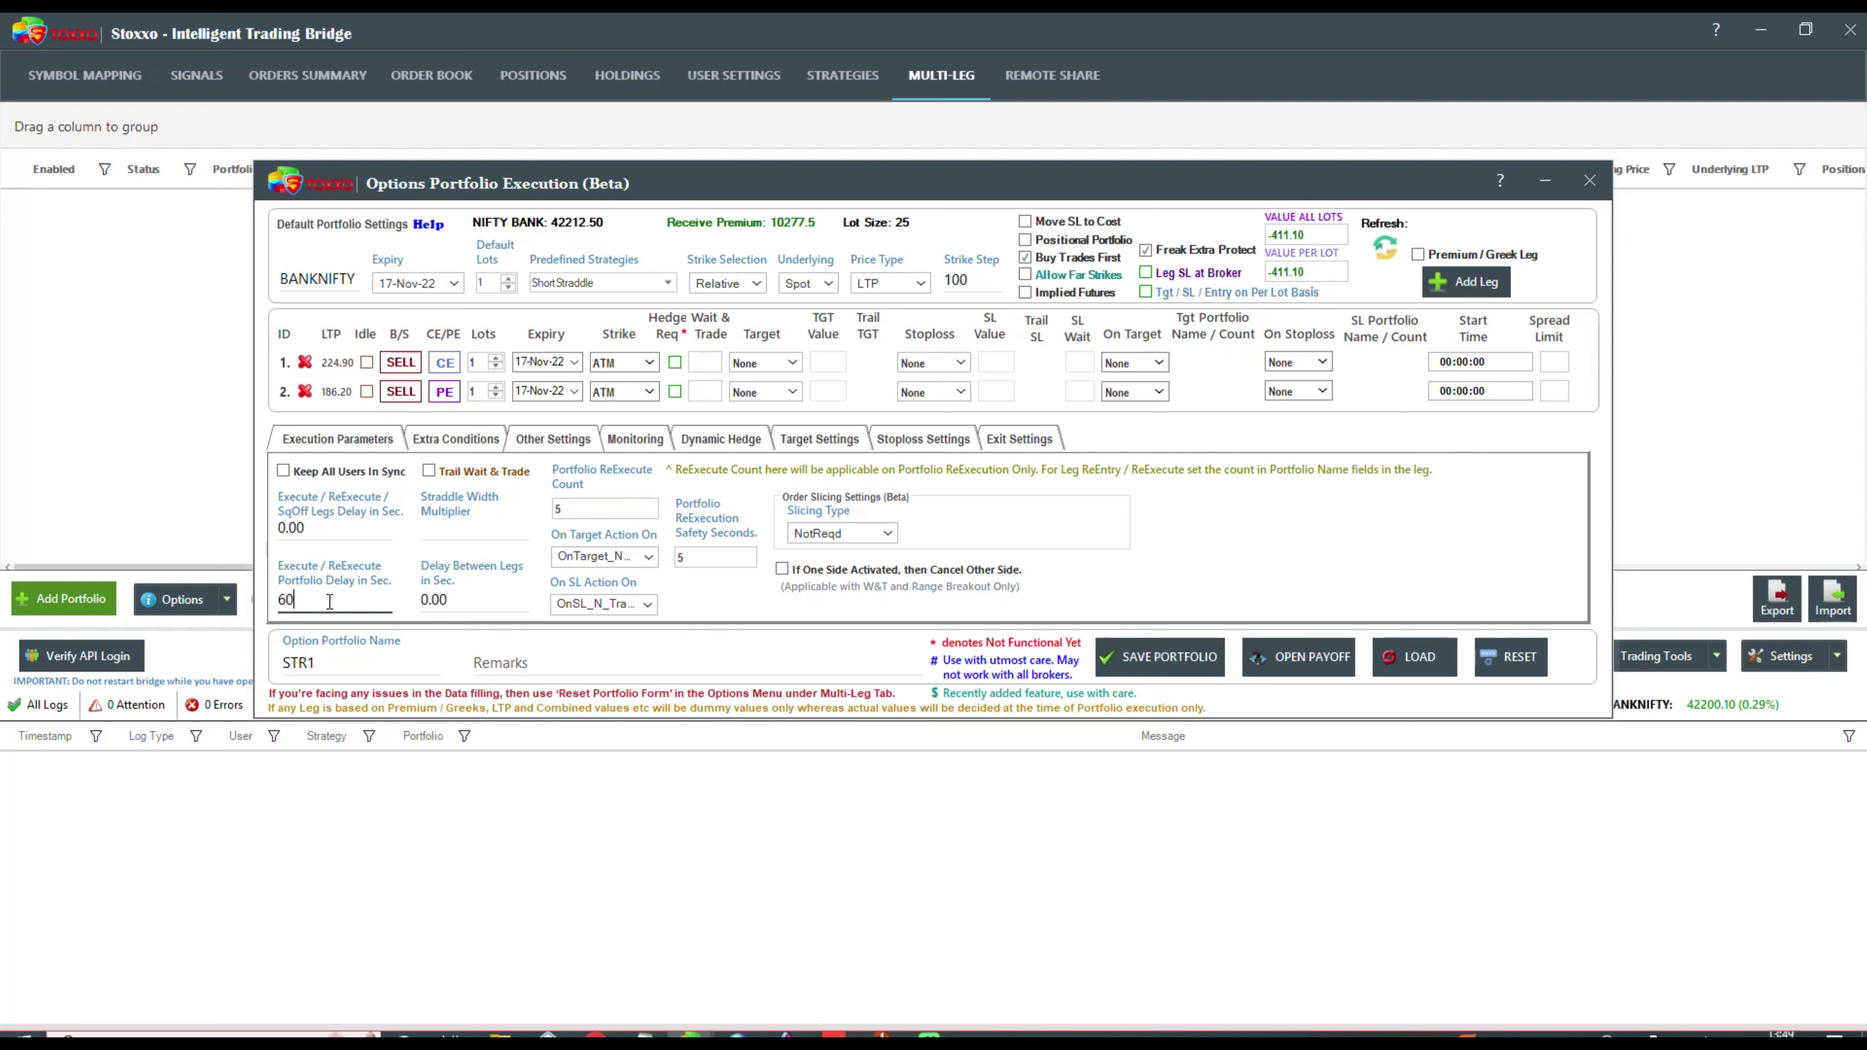
left_click_drag(330, 602, 102, 572)
type("0")
left_click(695, 557)
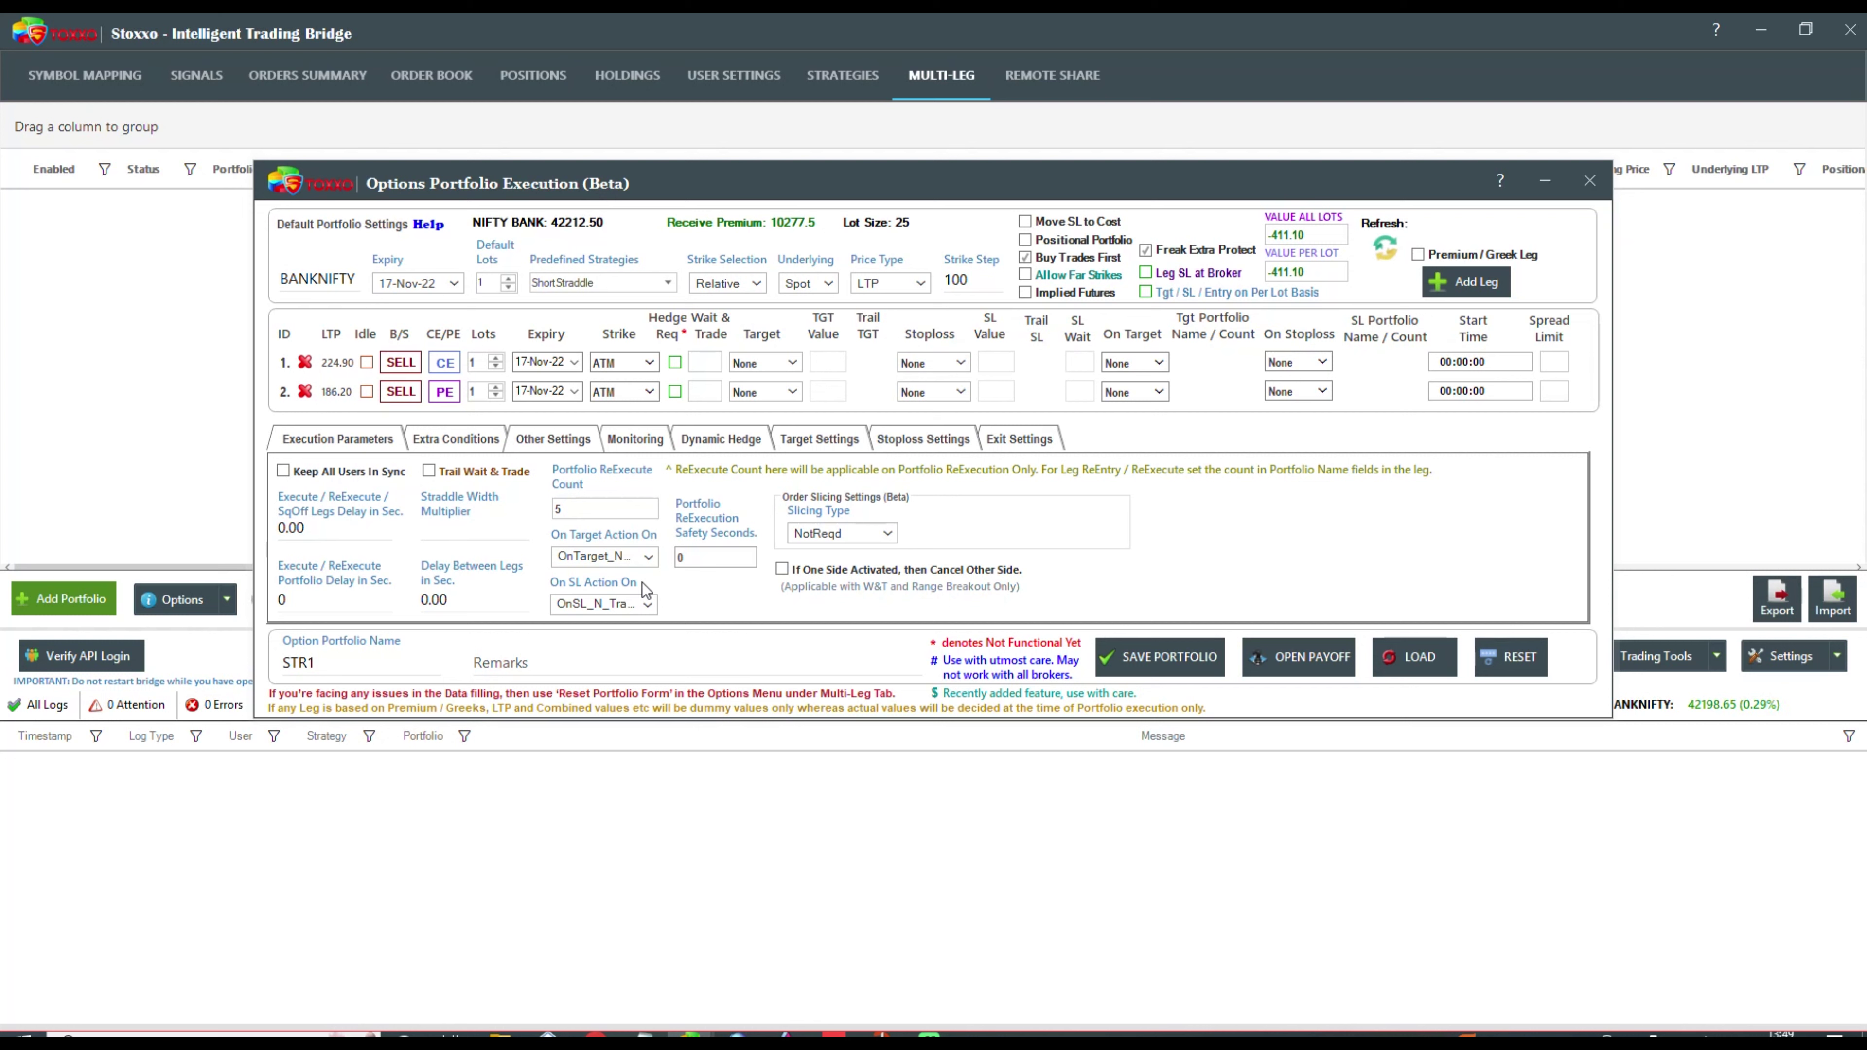
- Recheck the target setup and set the stoploss underlying movement to 10
left_click(846, 441)
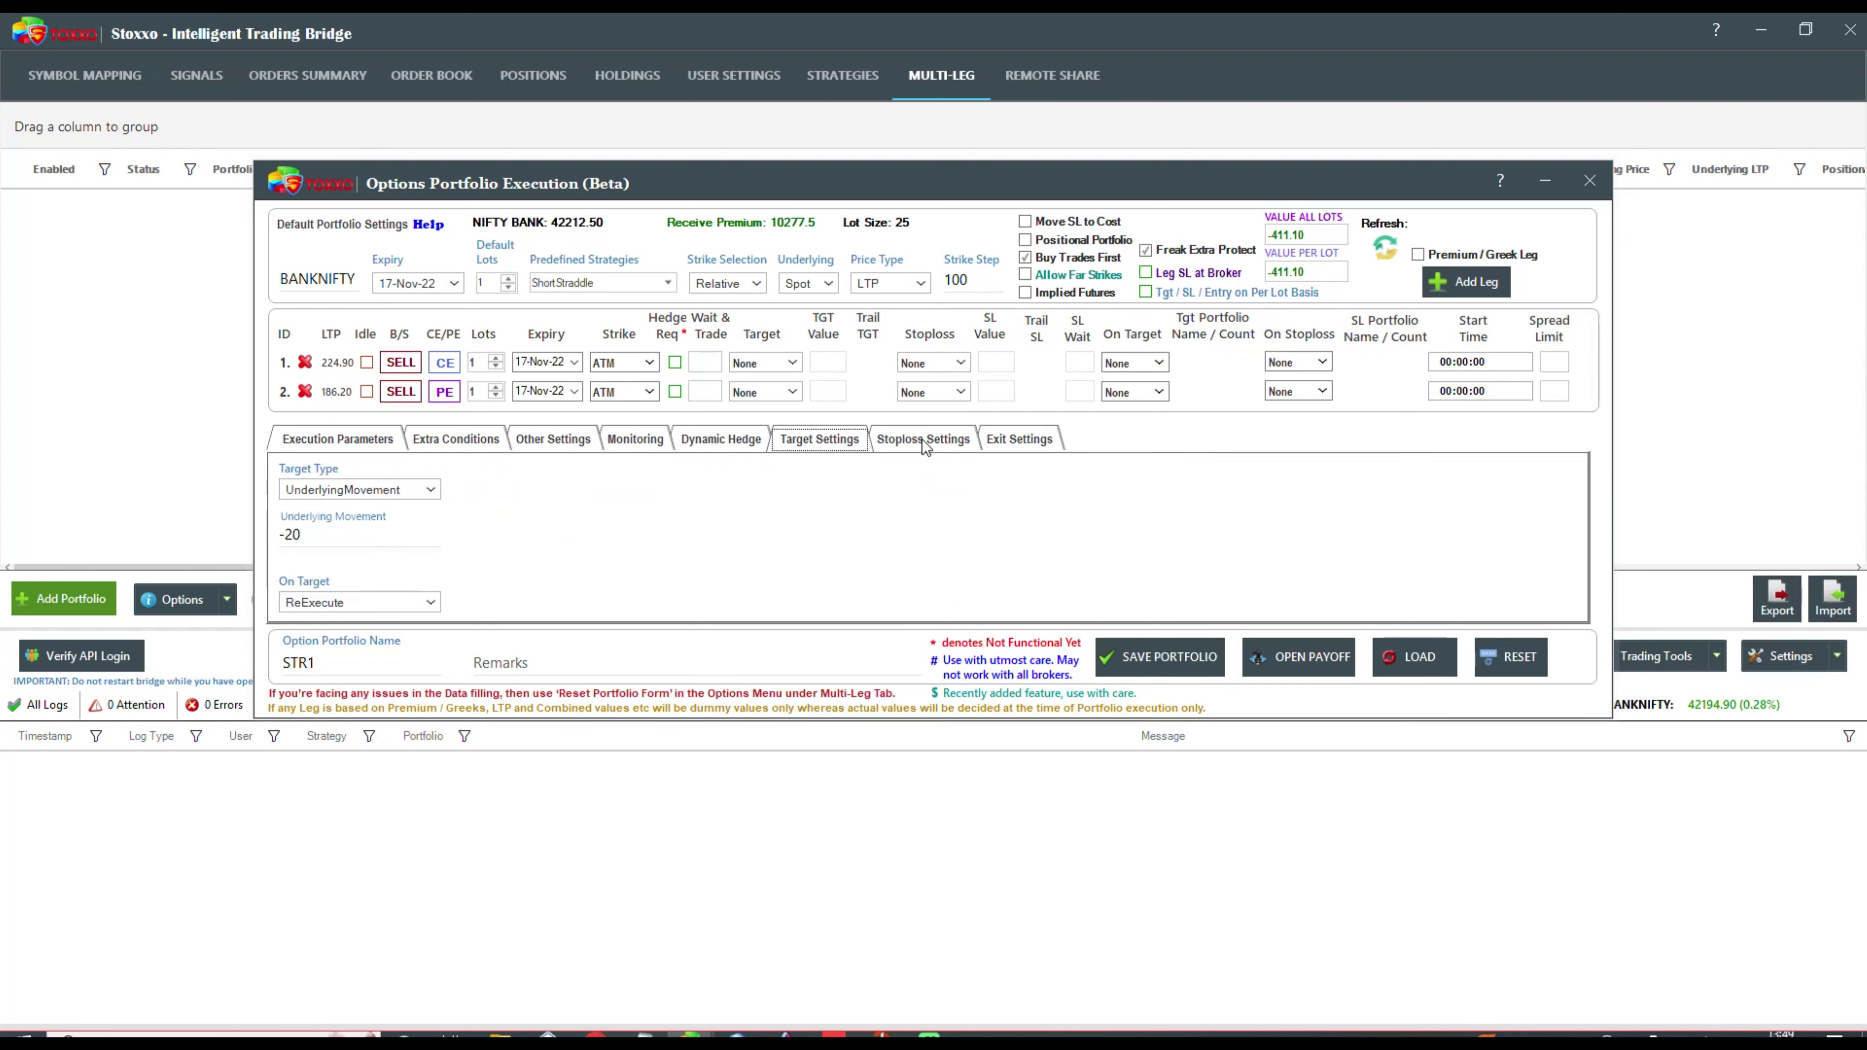
left_click(925, 440)
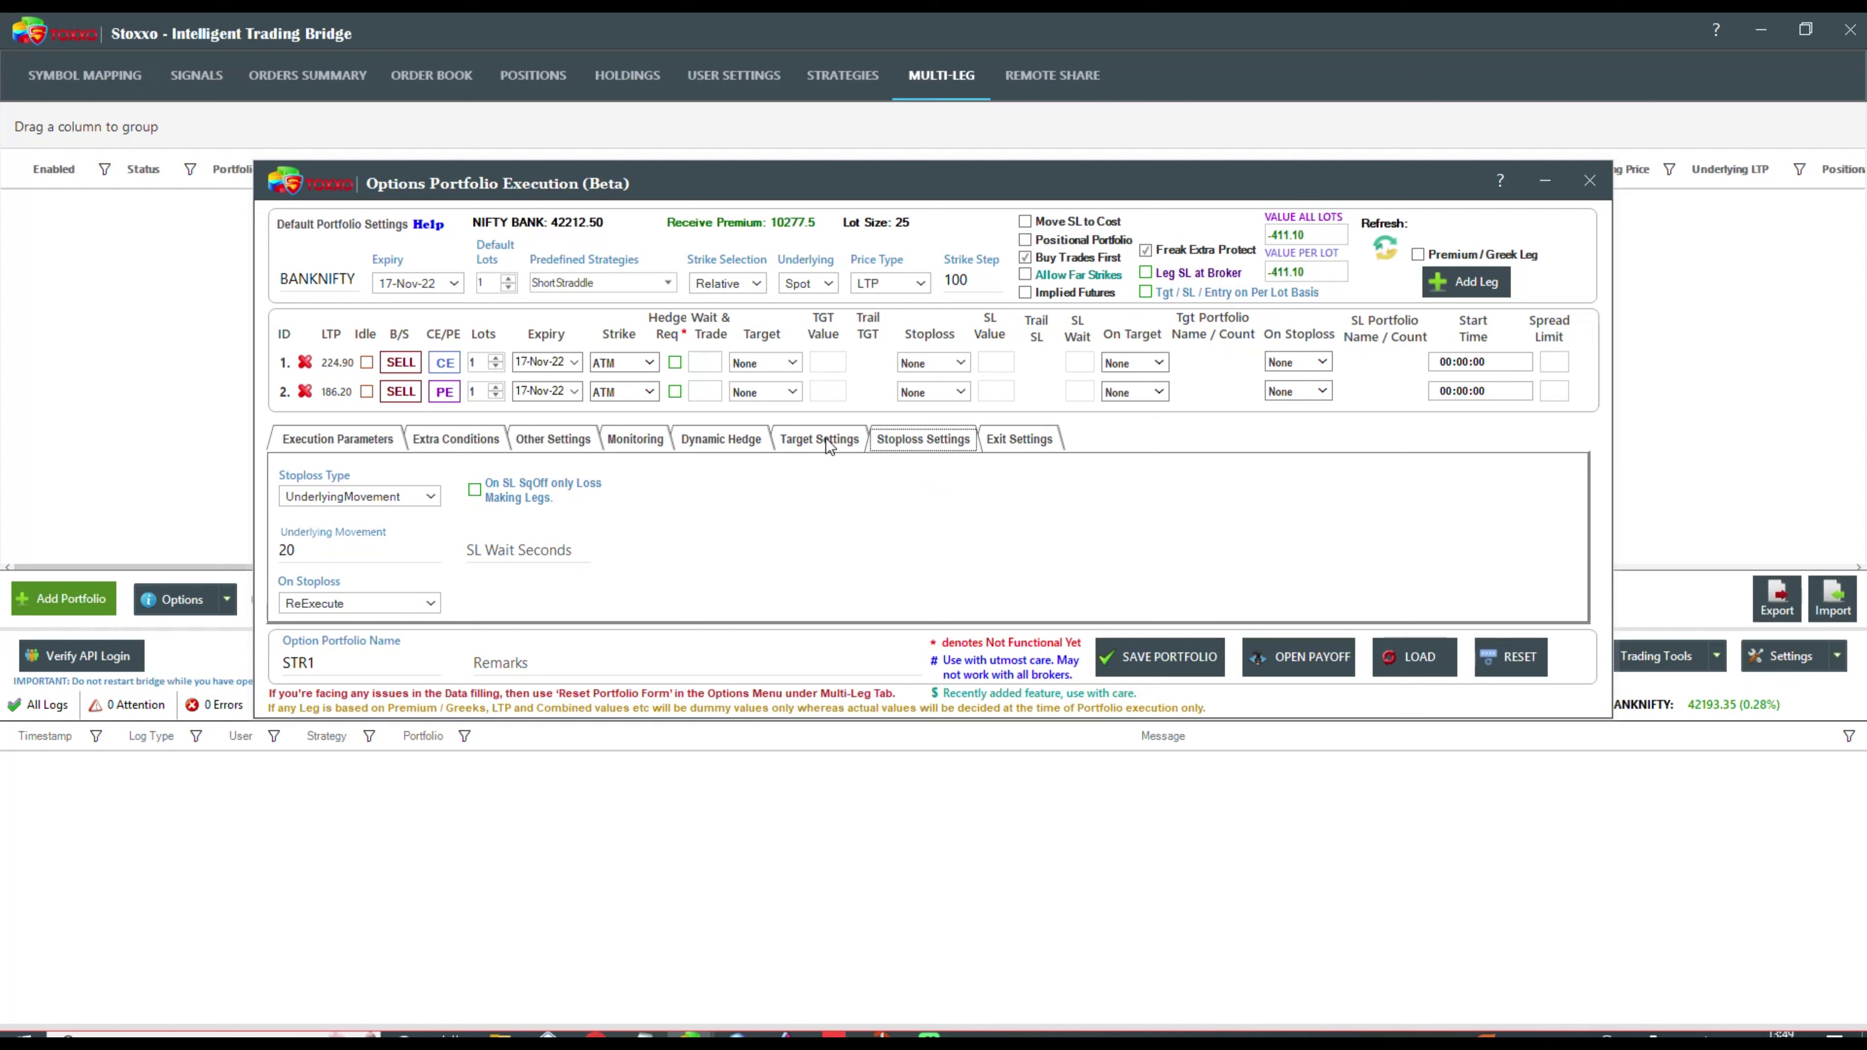
double_click(402, 552)
type("10")
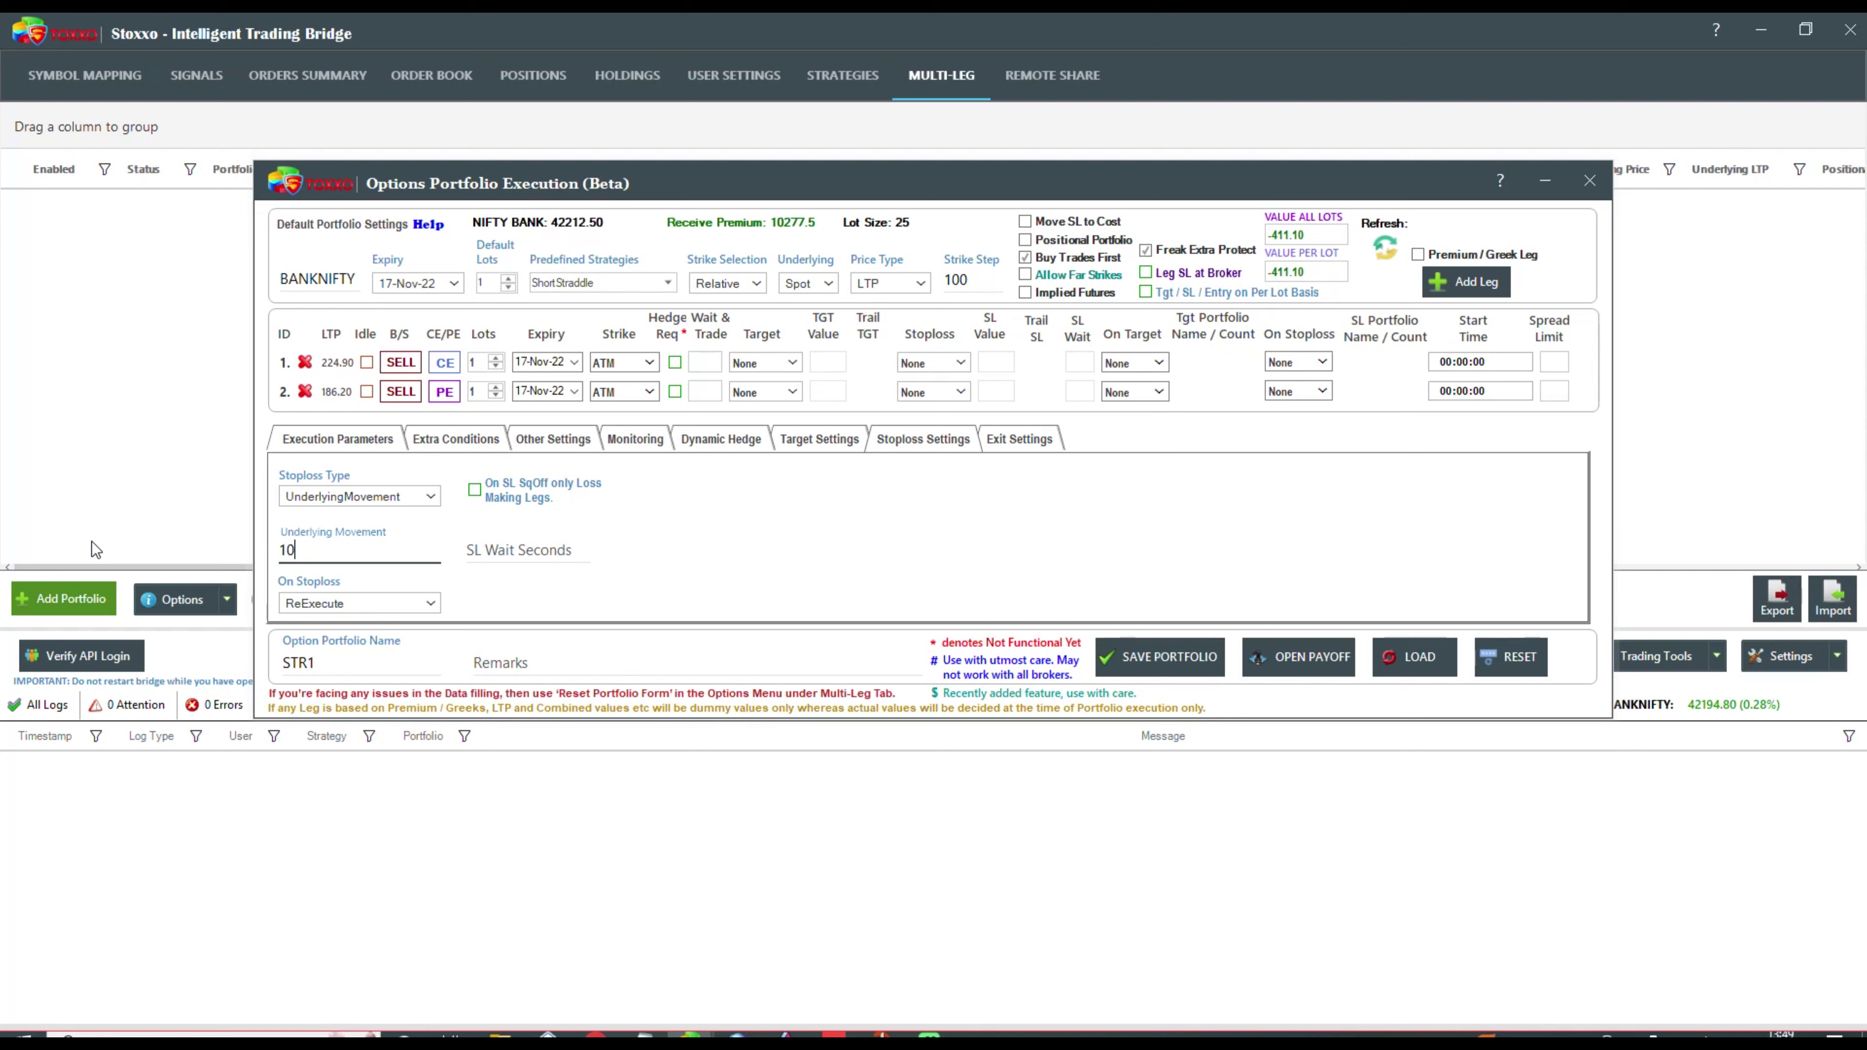
- Change the size of the target's negative underlying movement to 10 and save the portfolio
left_click(790, 439)
left_click(322, 531)
key("BackSpace")
type("10")
left_click(1150, 649)
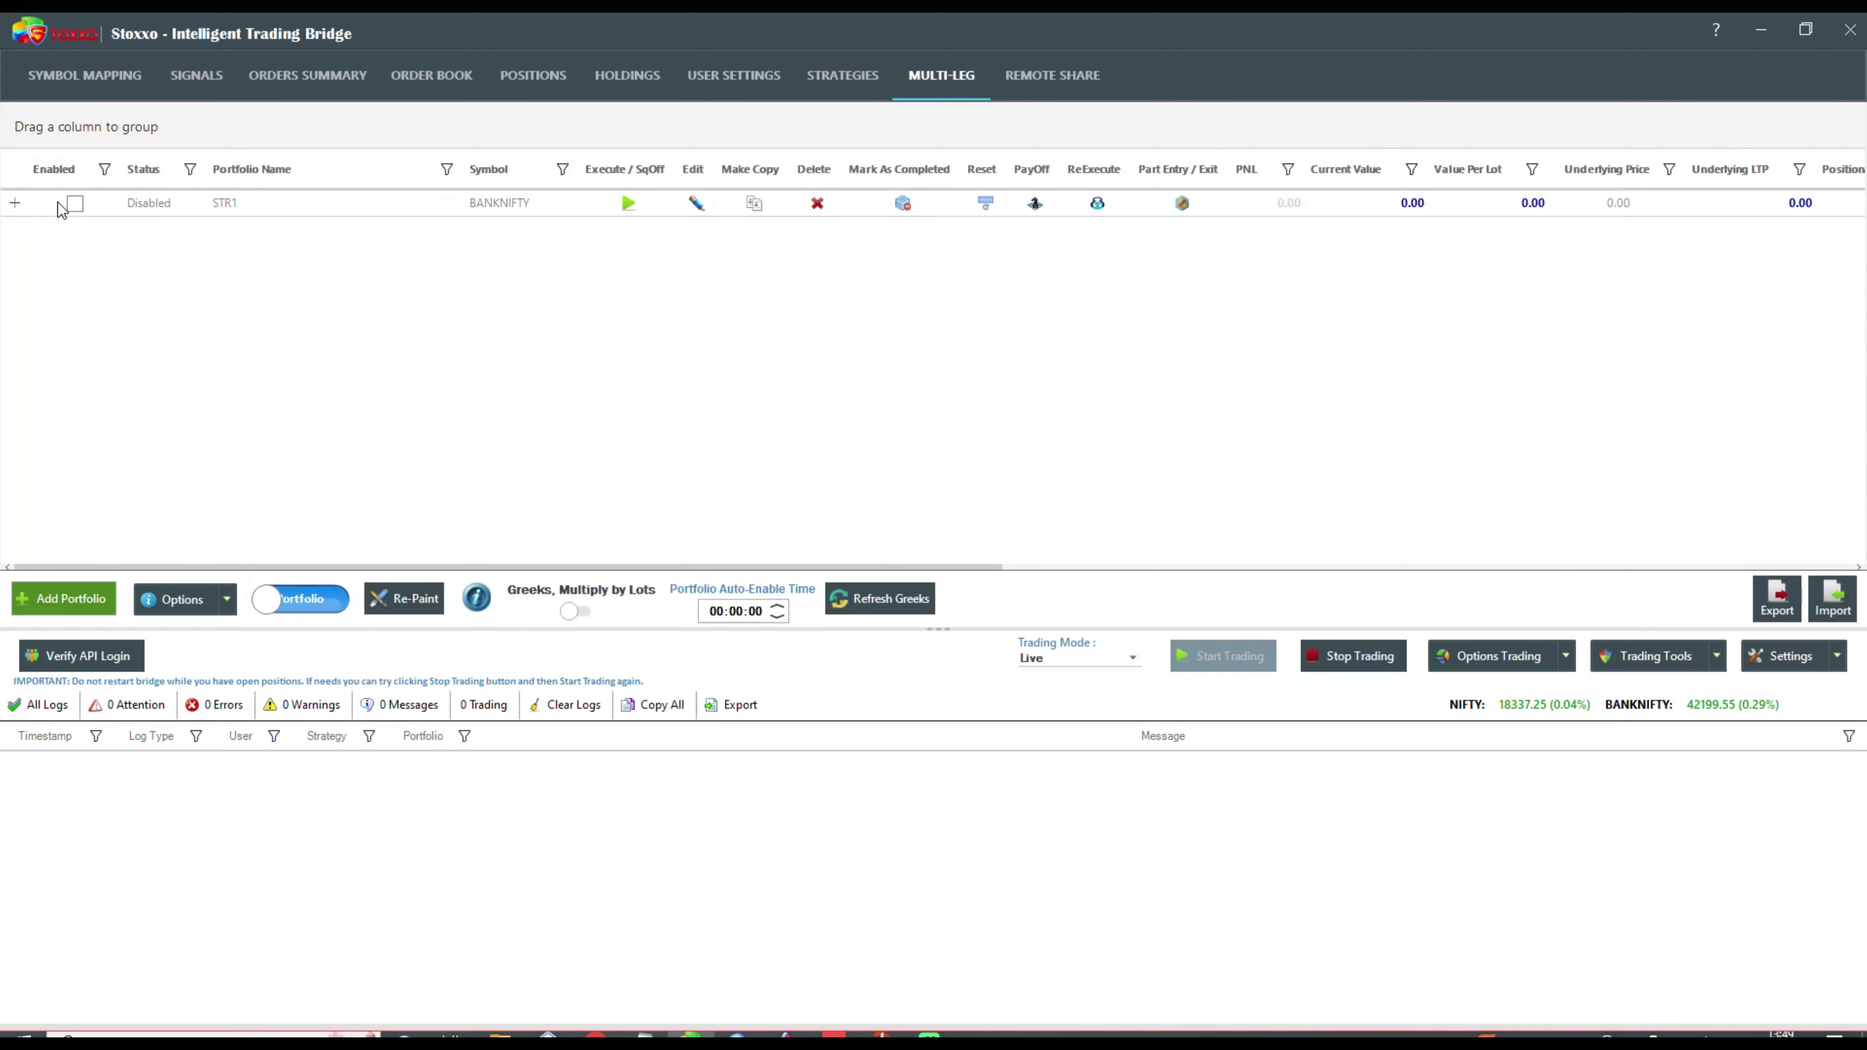
- Enable the STR1 portfolio and check the target and SL levels in its running position details
left_click(75, 204)
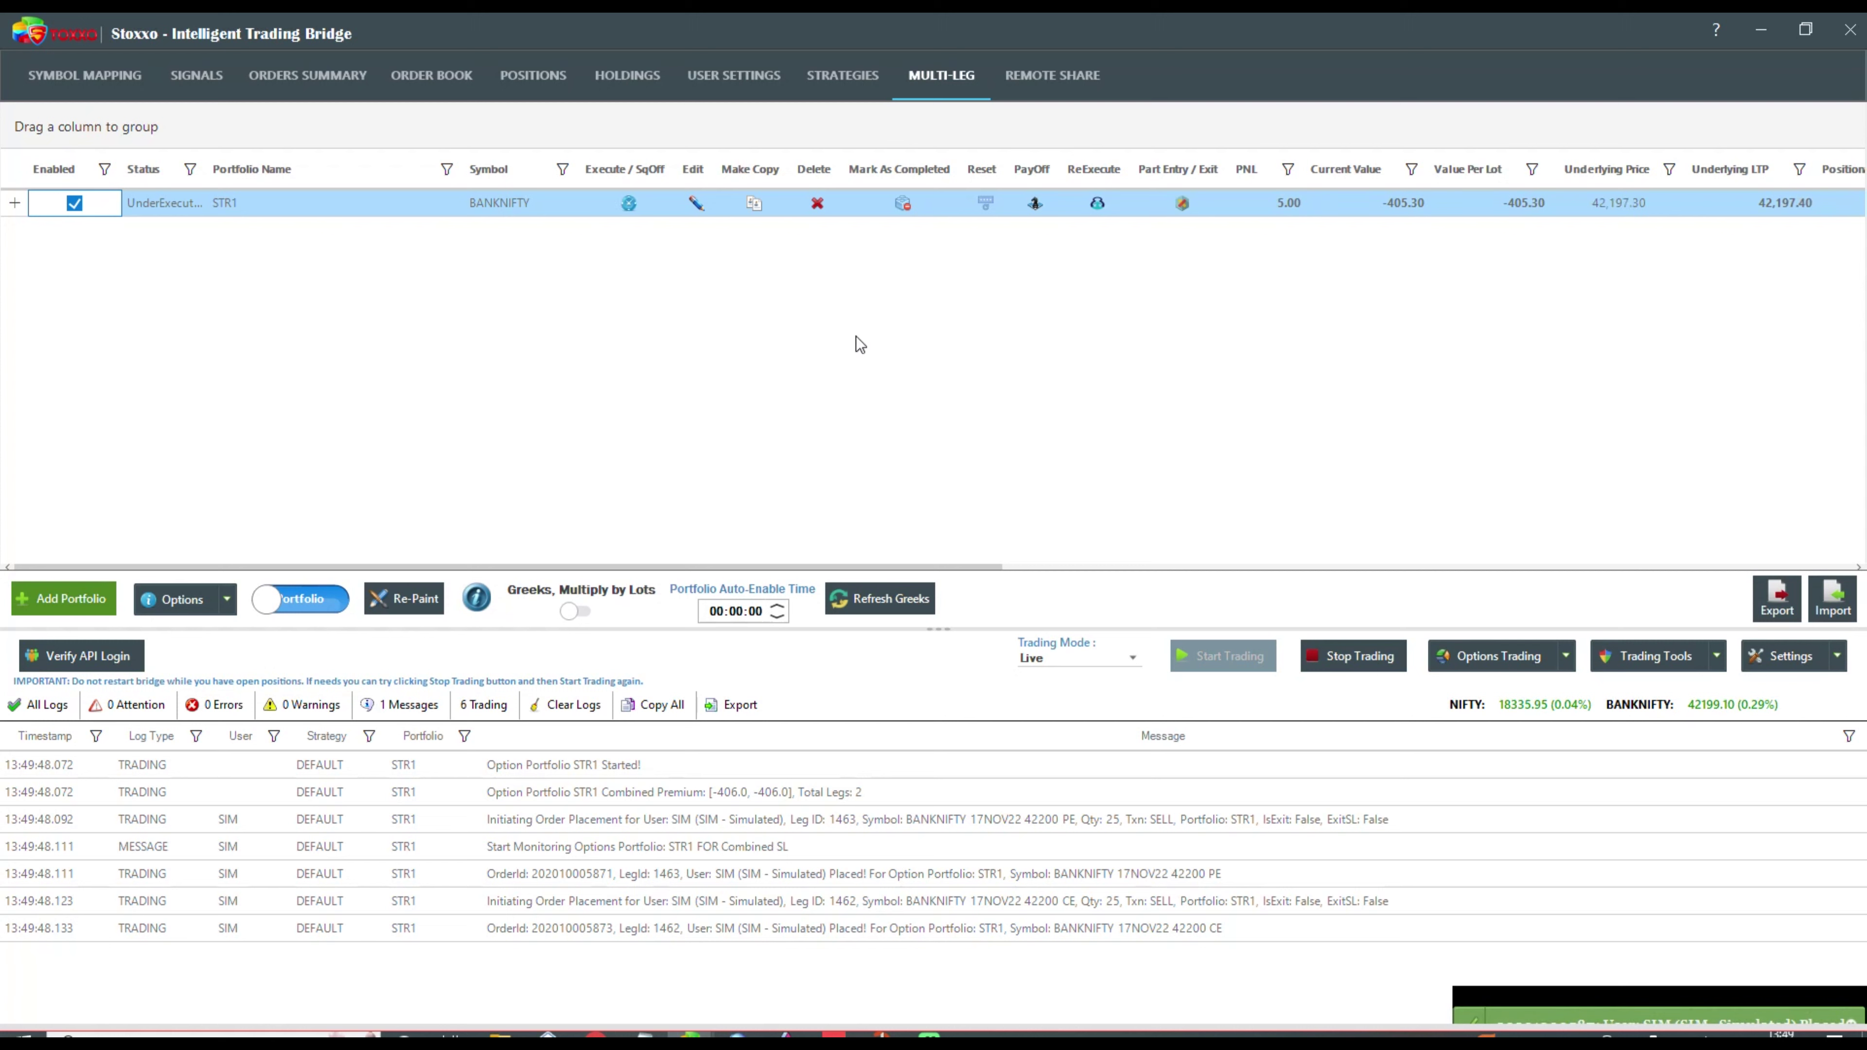
left_click(14, 202)
left_click_drag(293, 567, 1001, 612)
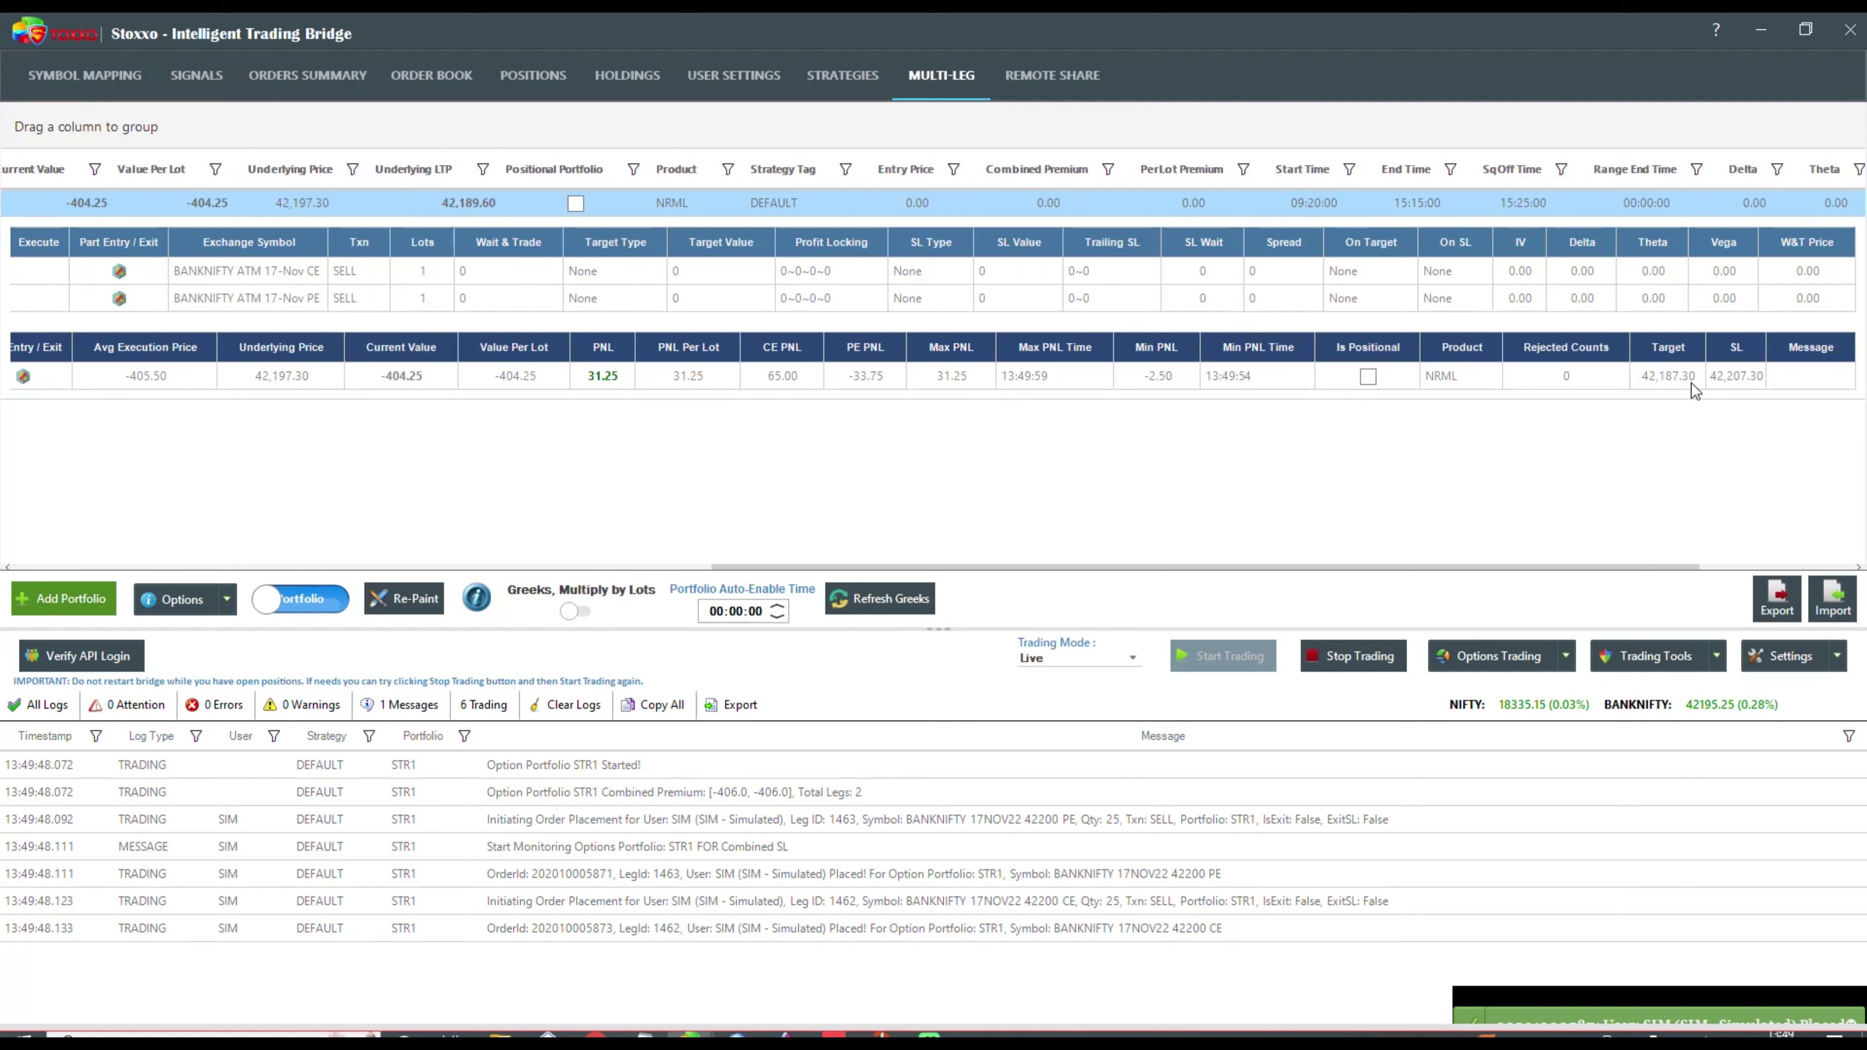
left_click(1690, 381)
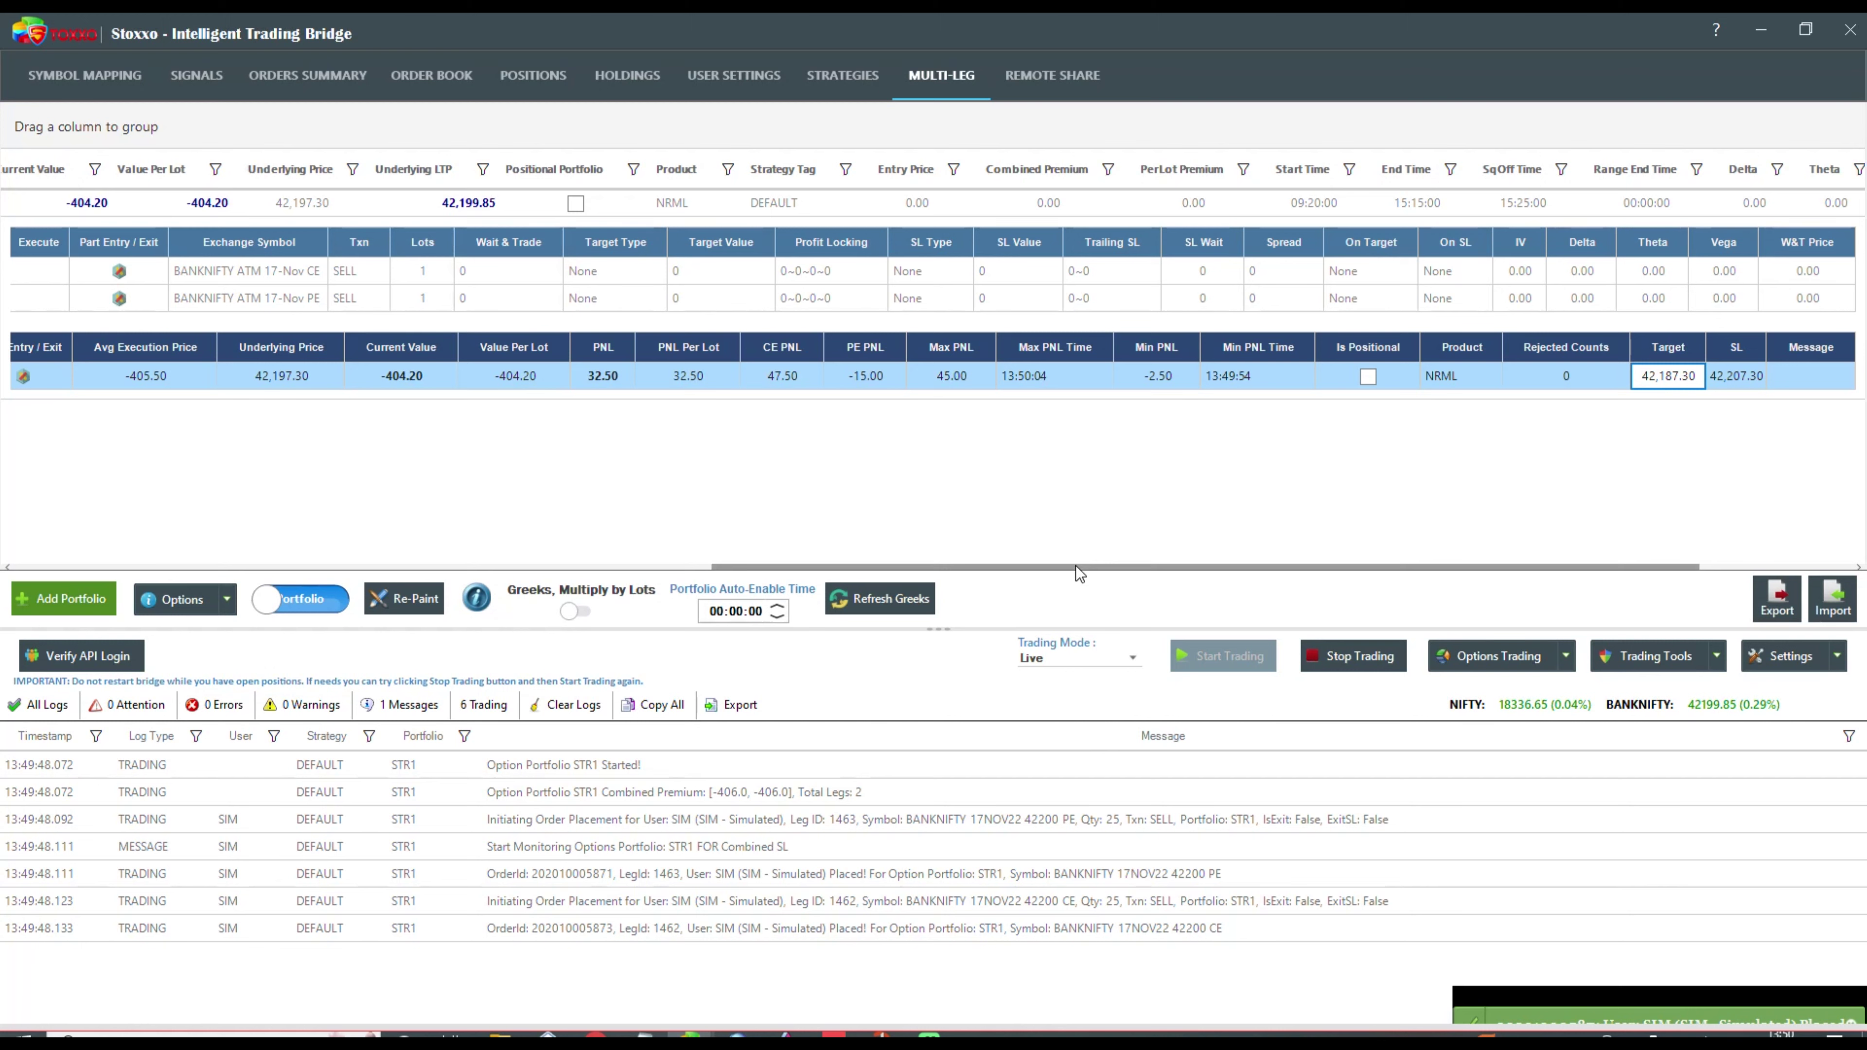
left_click_drag(1071, 567, 169, 531)
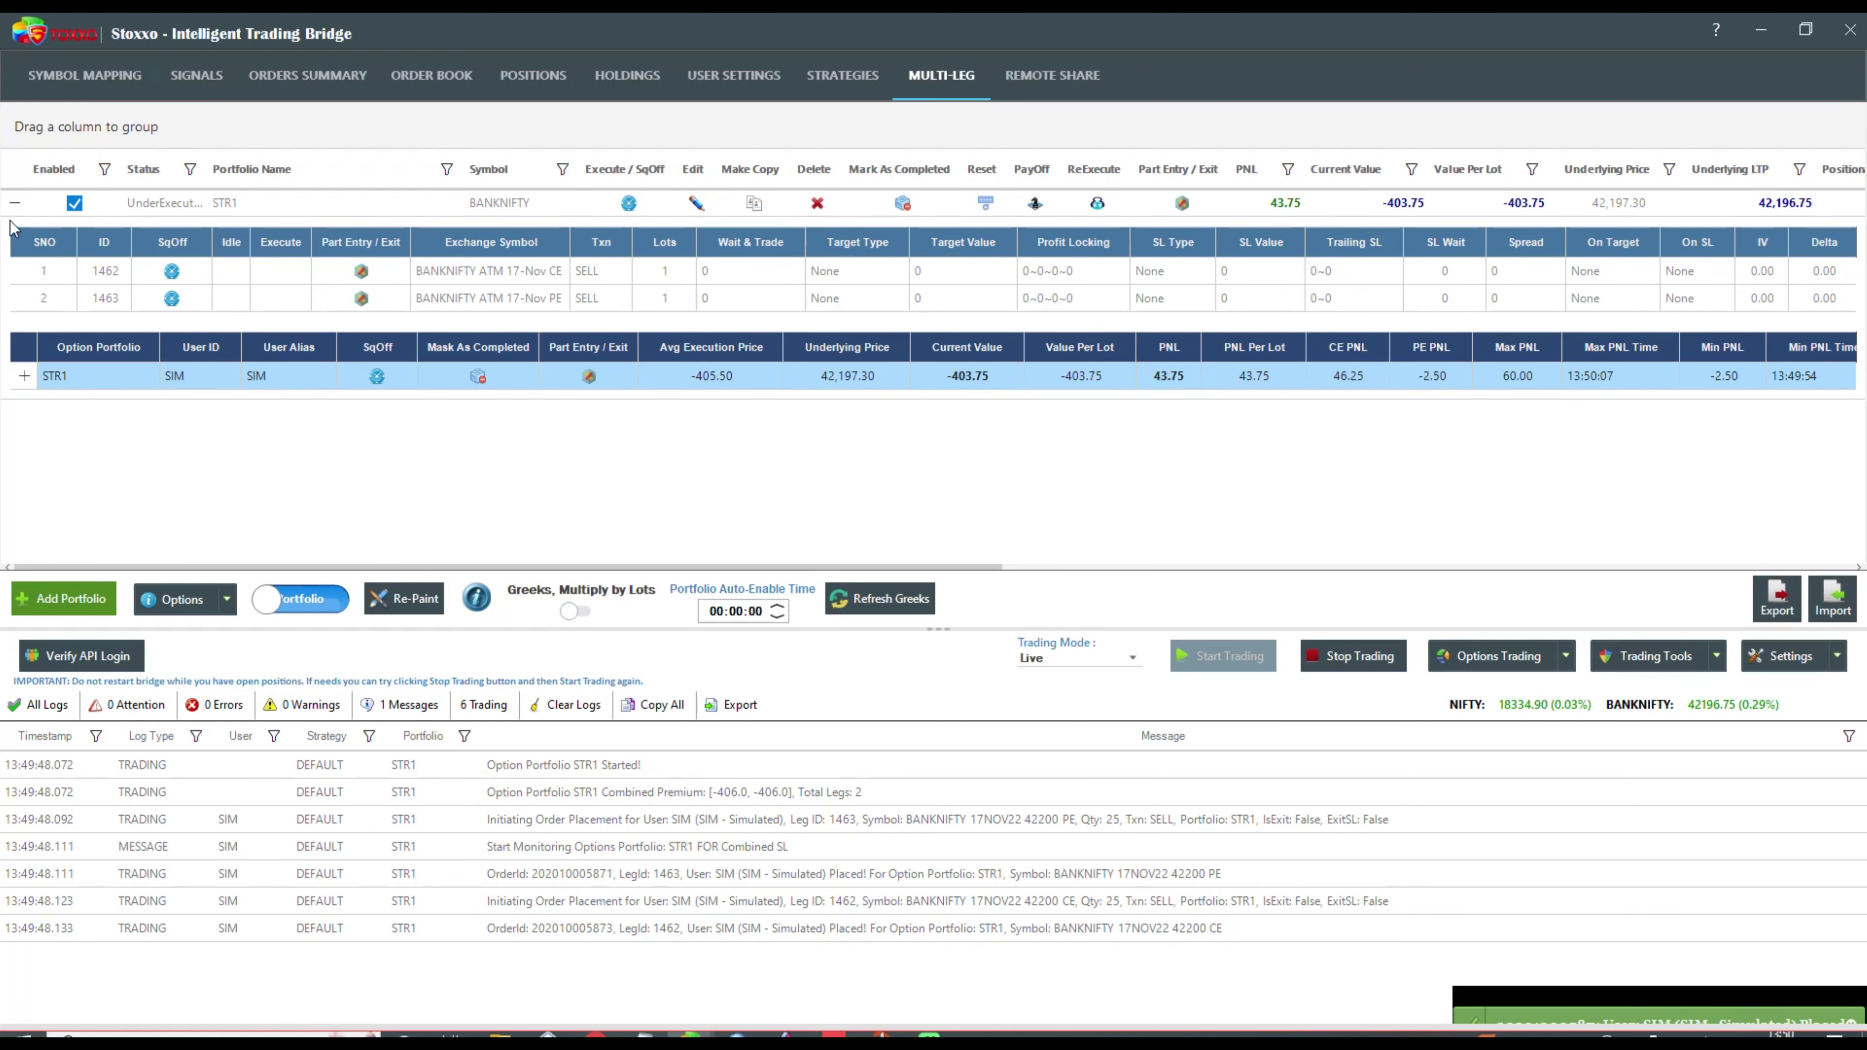
left_click(28, 211)
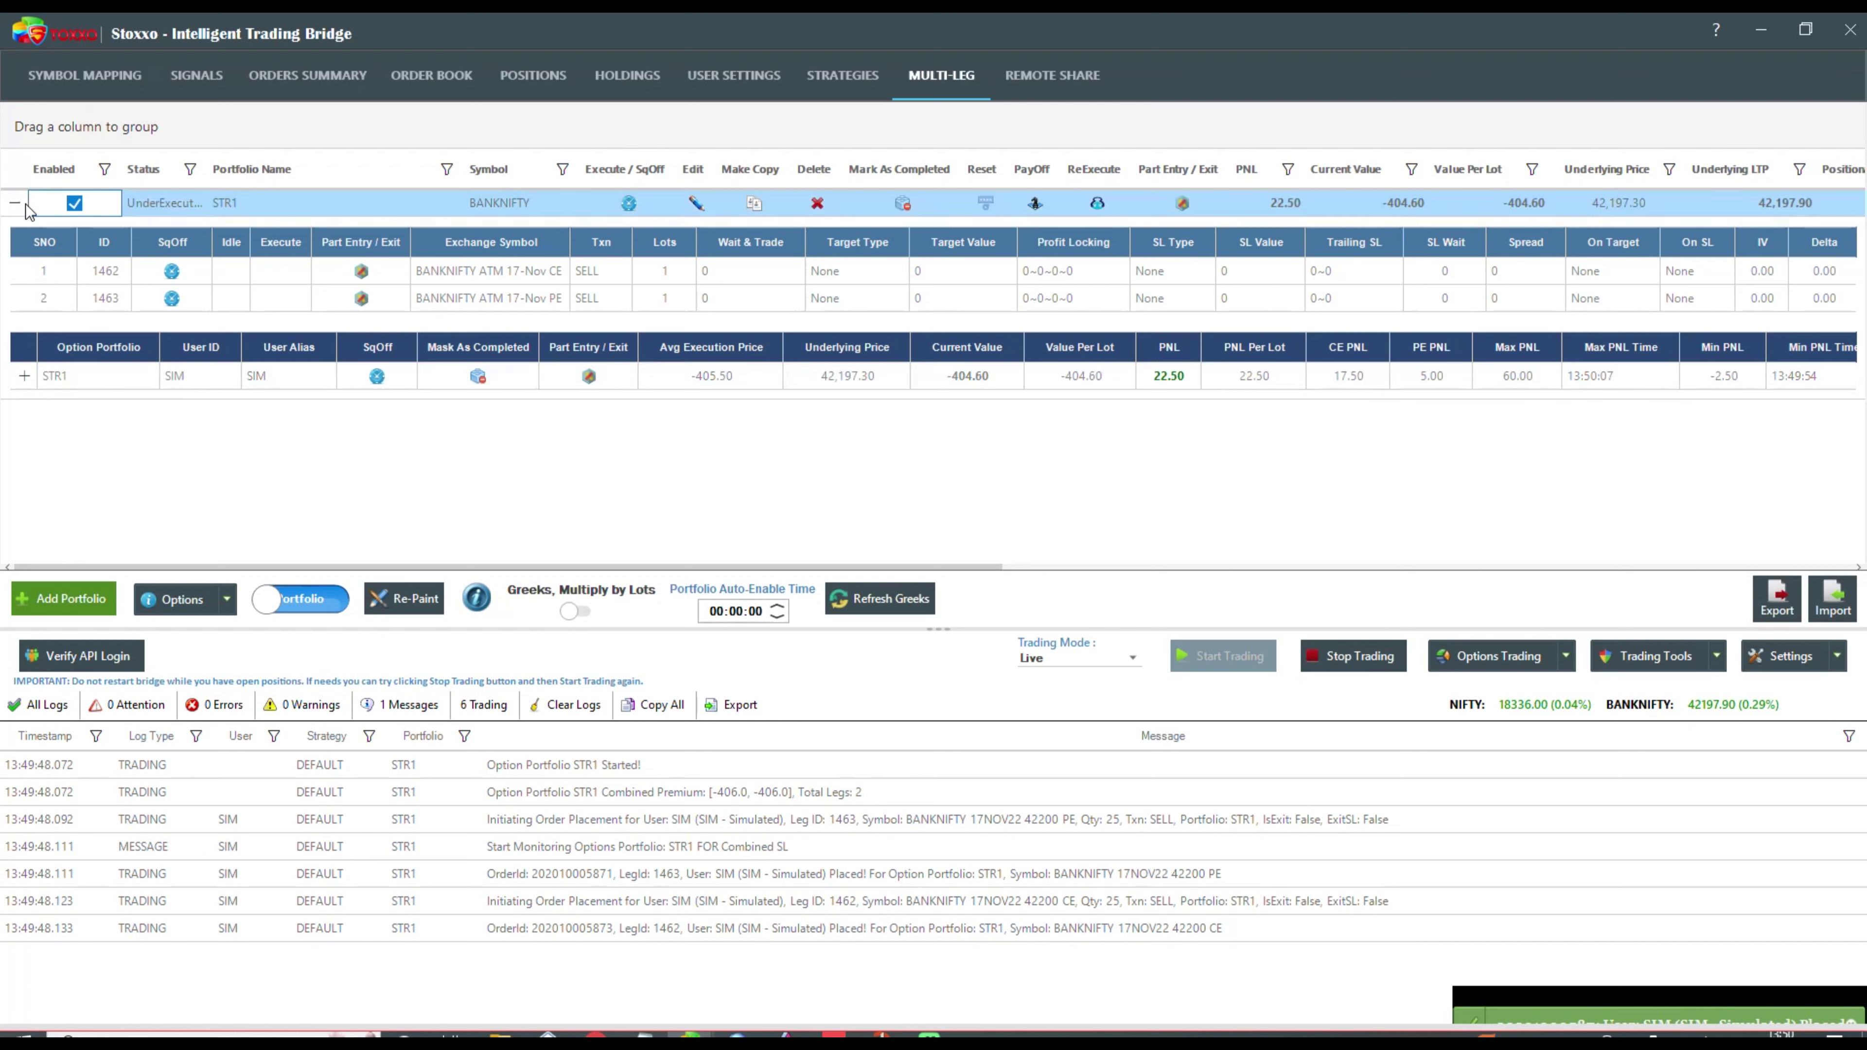
left_click(16, 205)
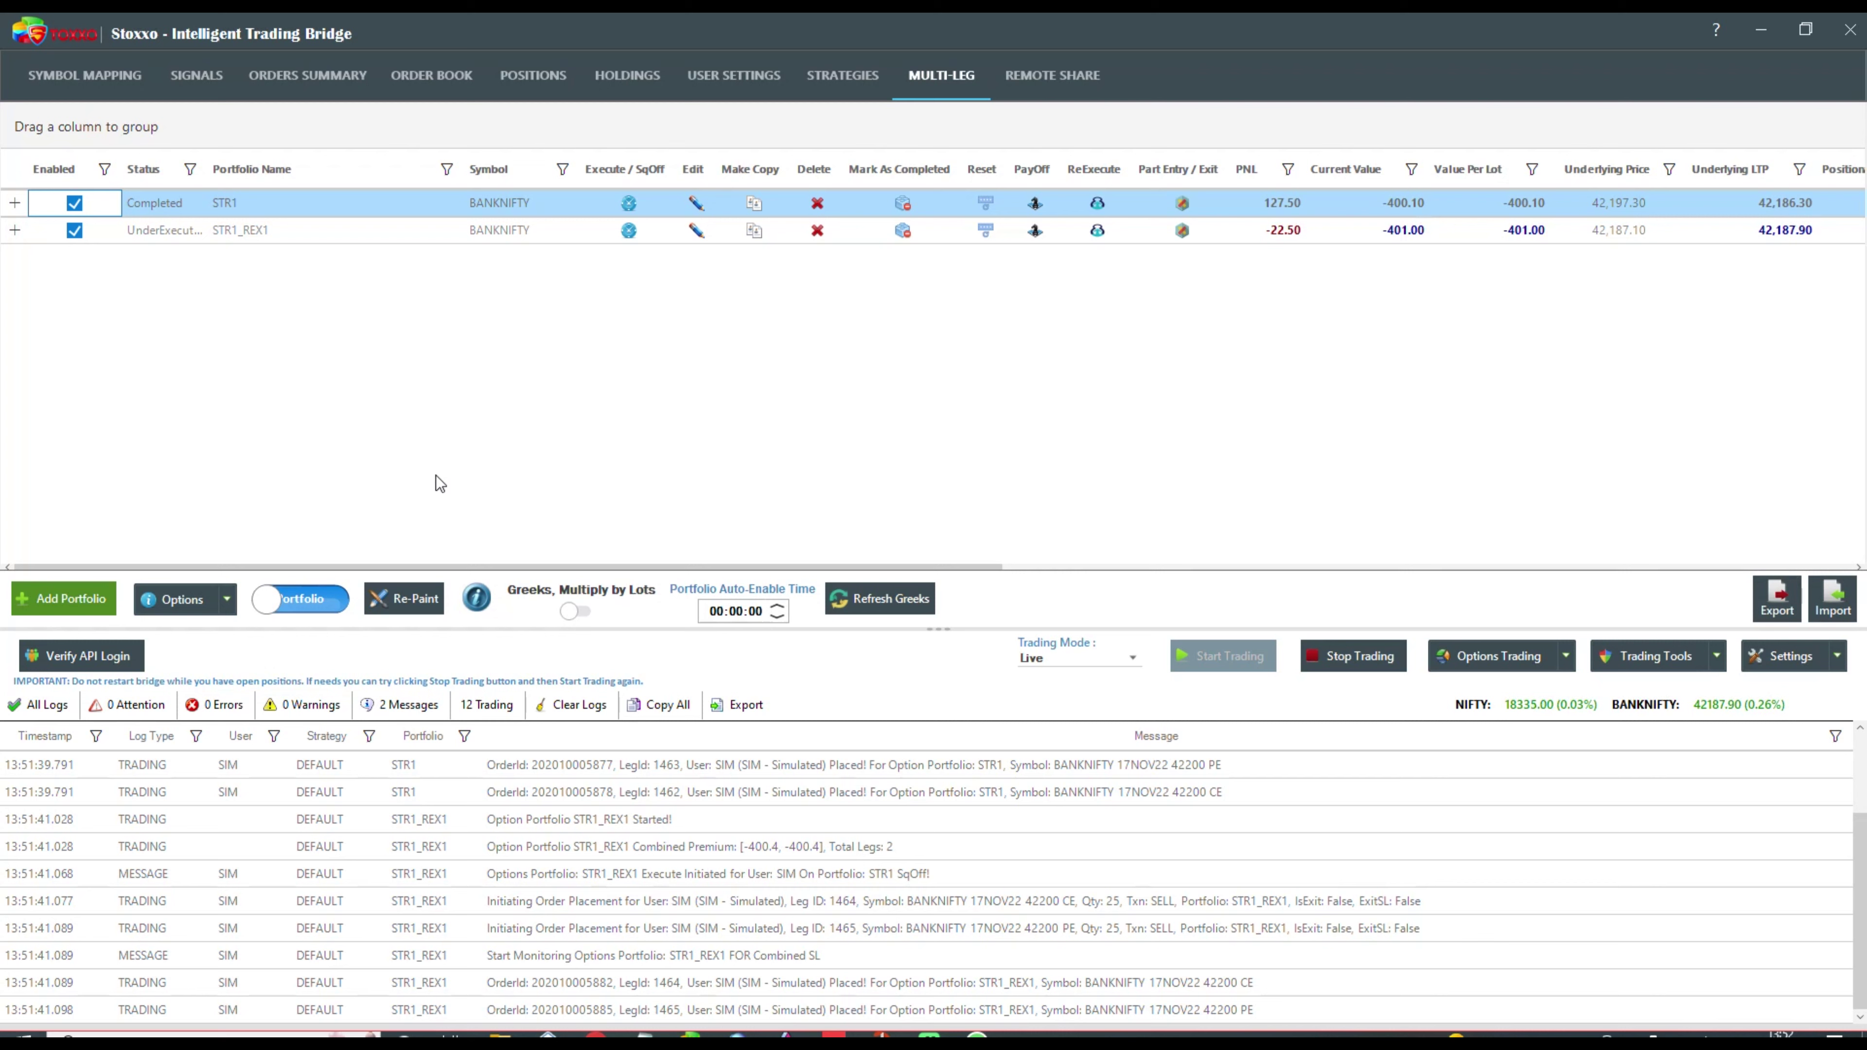
- Review the re-execute count and related execution settings of the completed STR1 portfolio
left_click(696, 206)
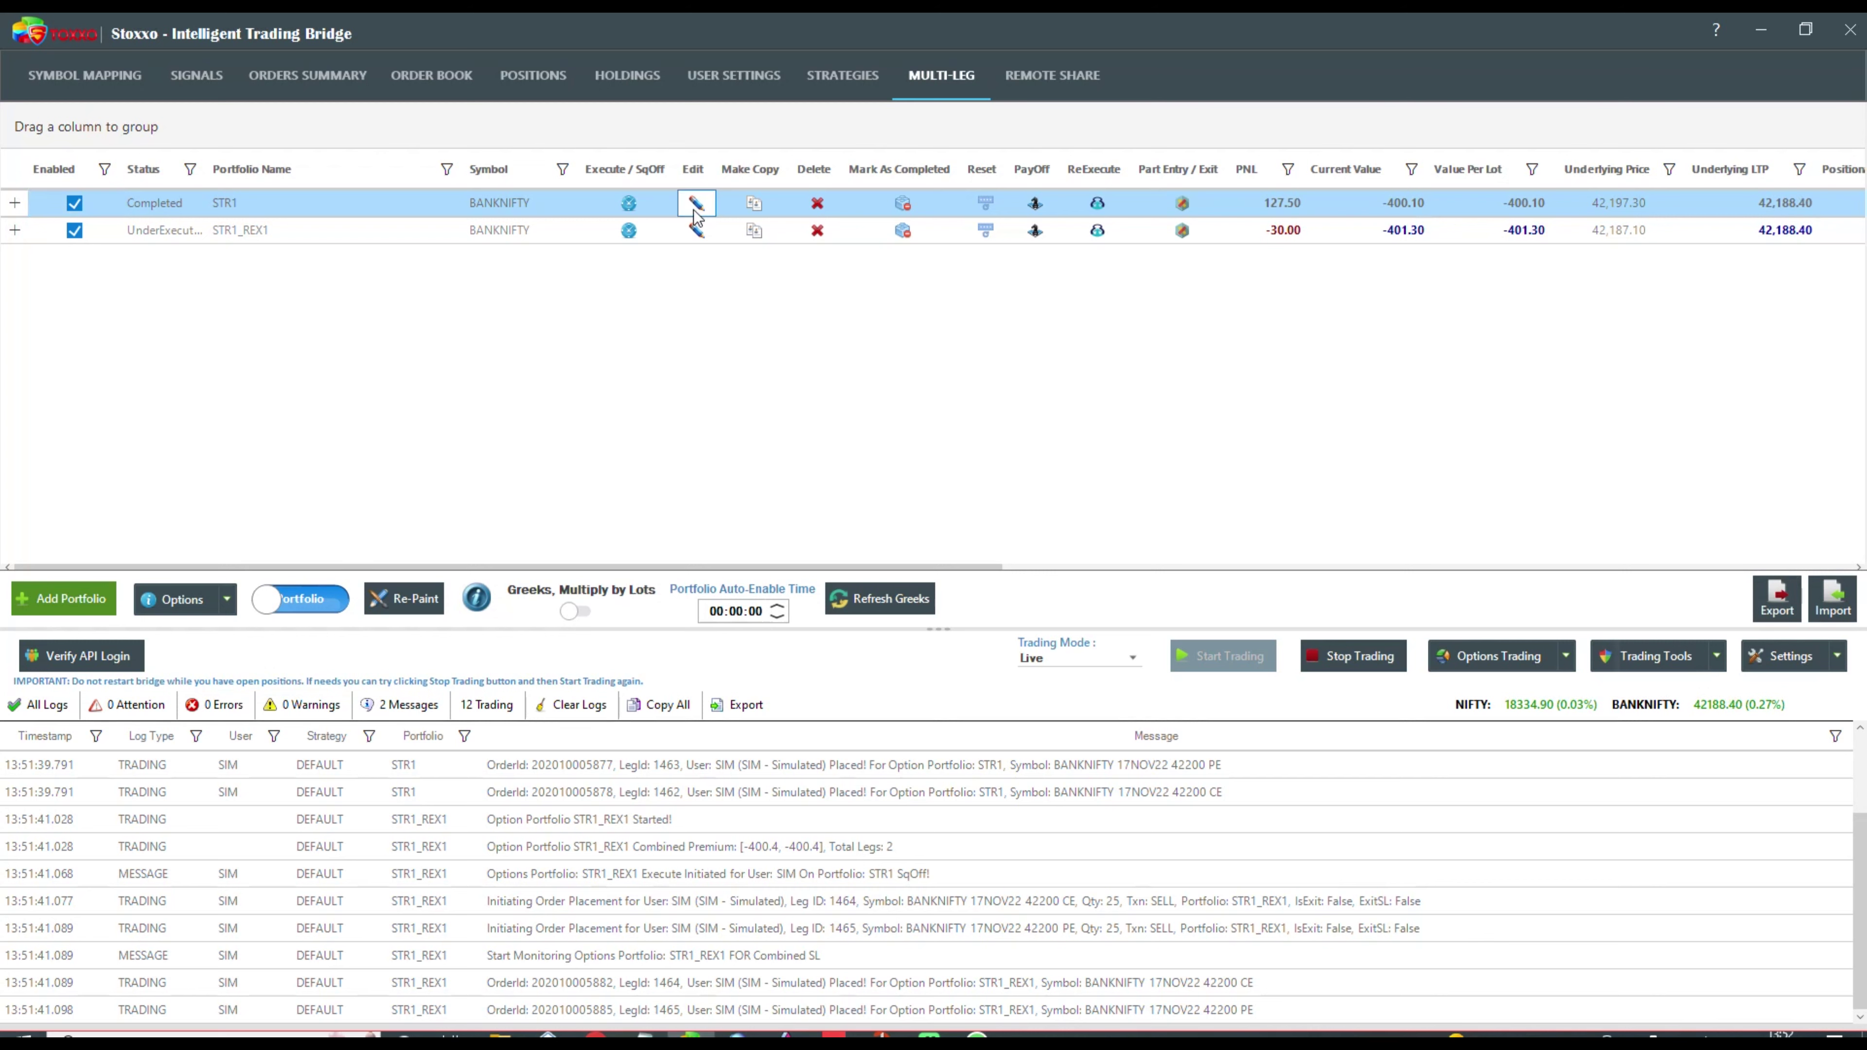
left_click(482, 438)
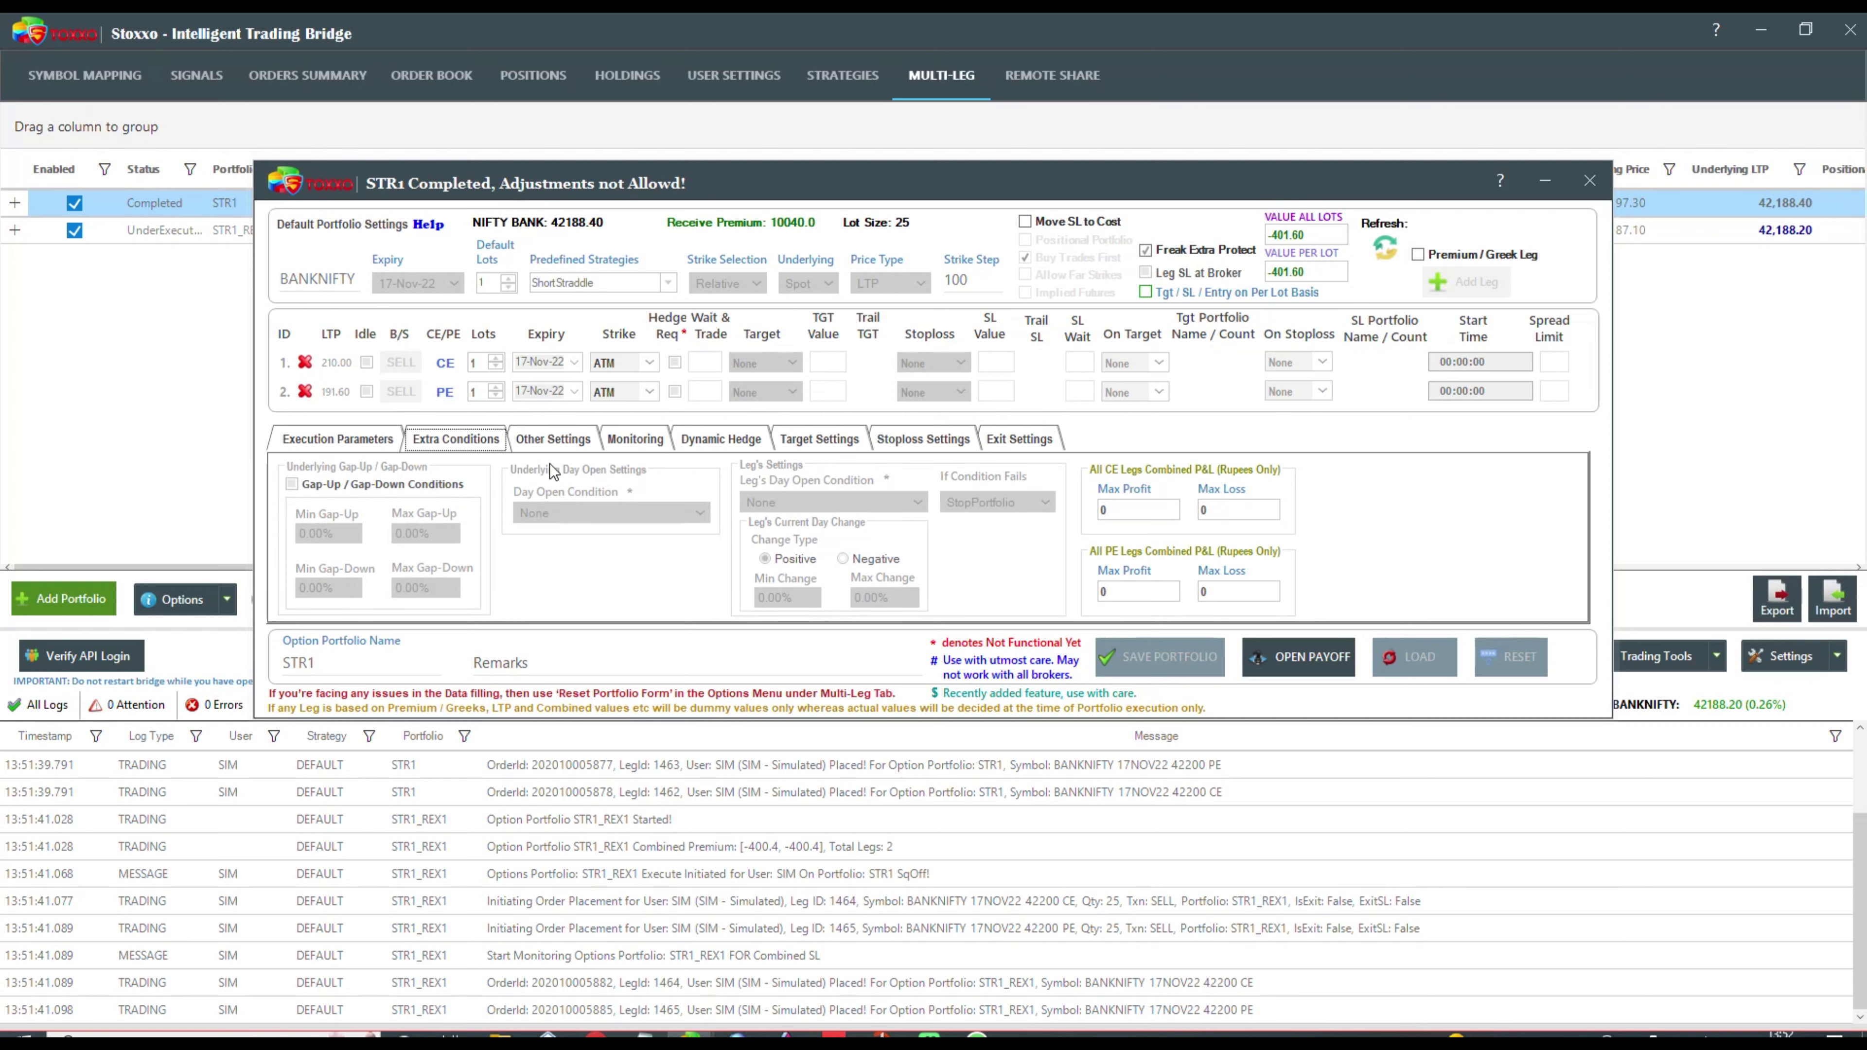
left_click(552, 439)
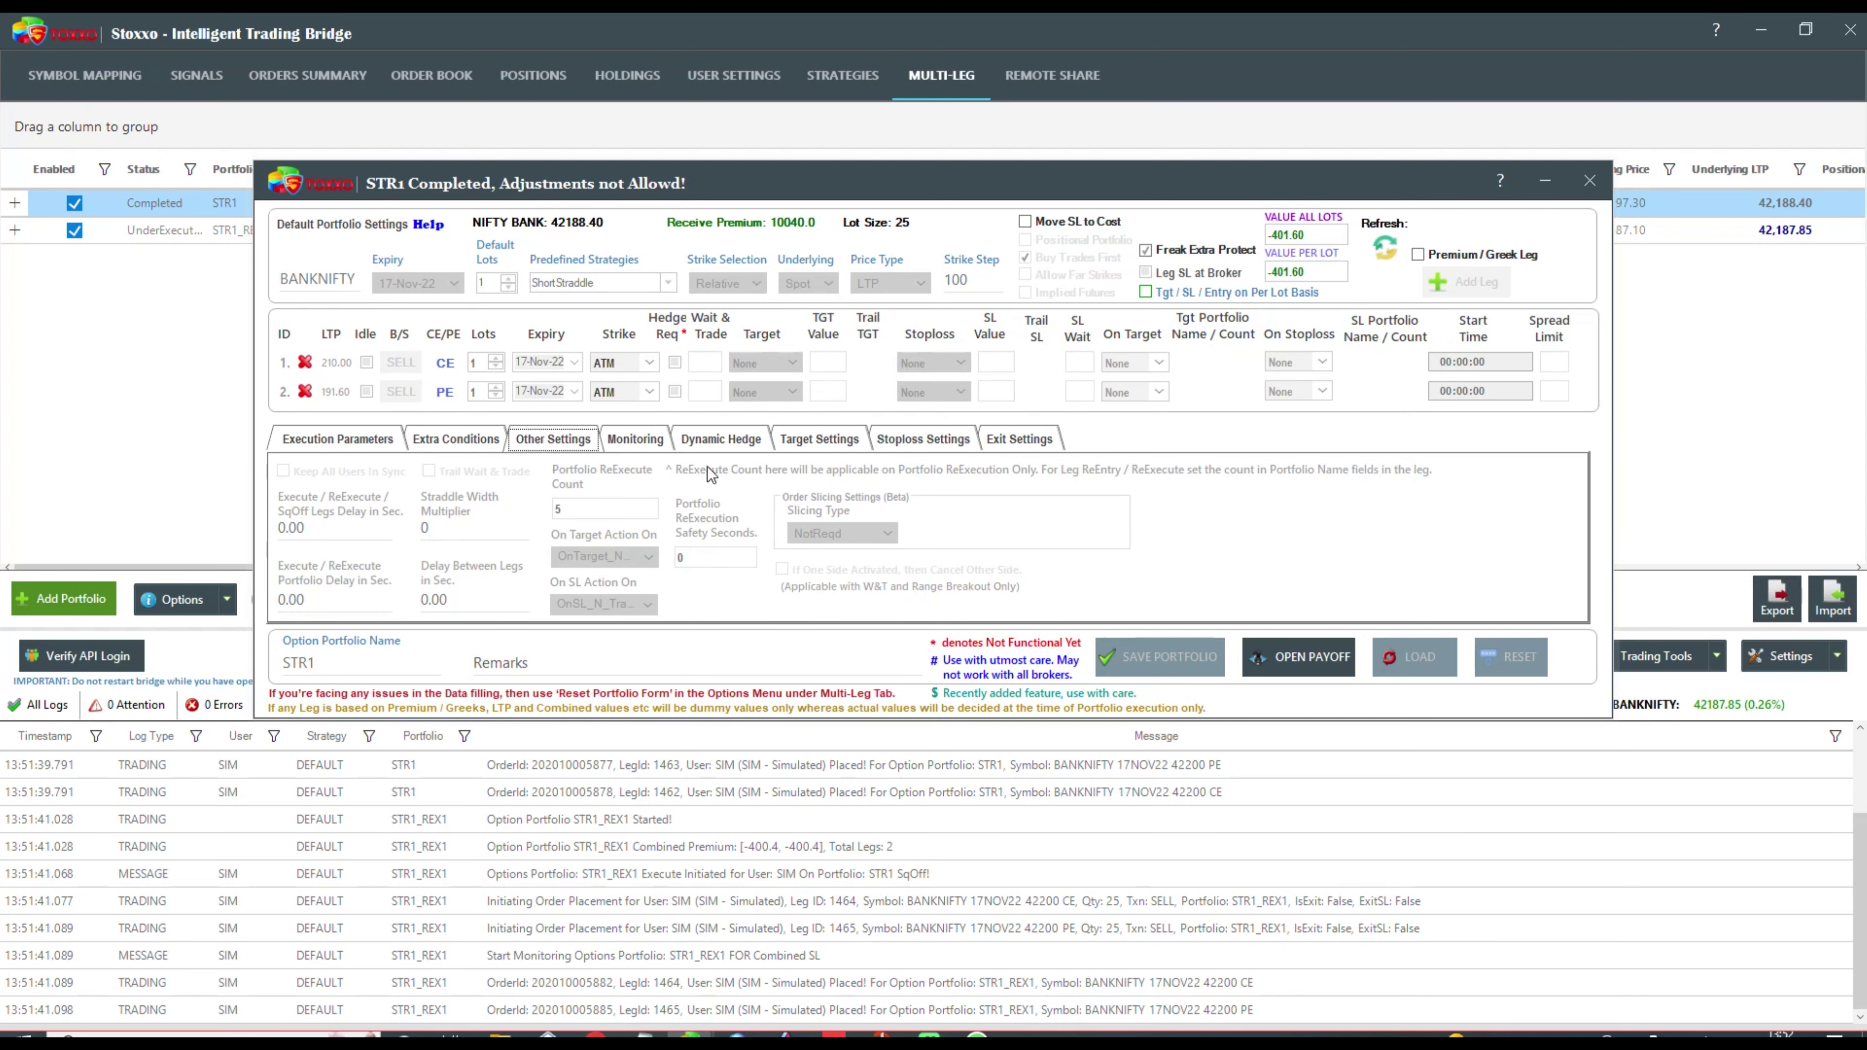
left_click(1587, 182)
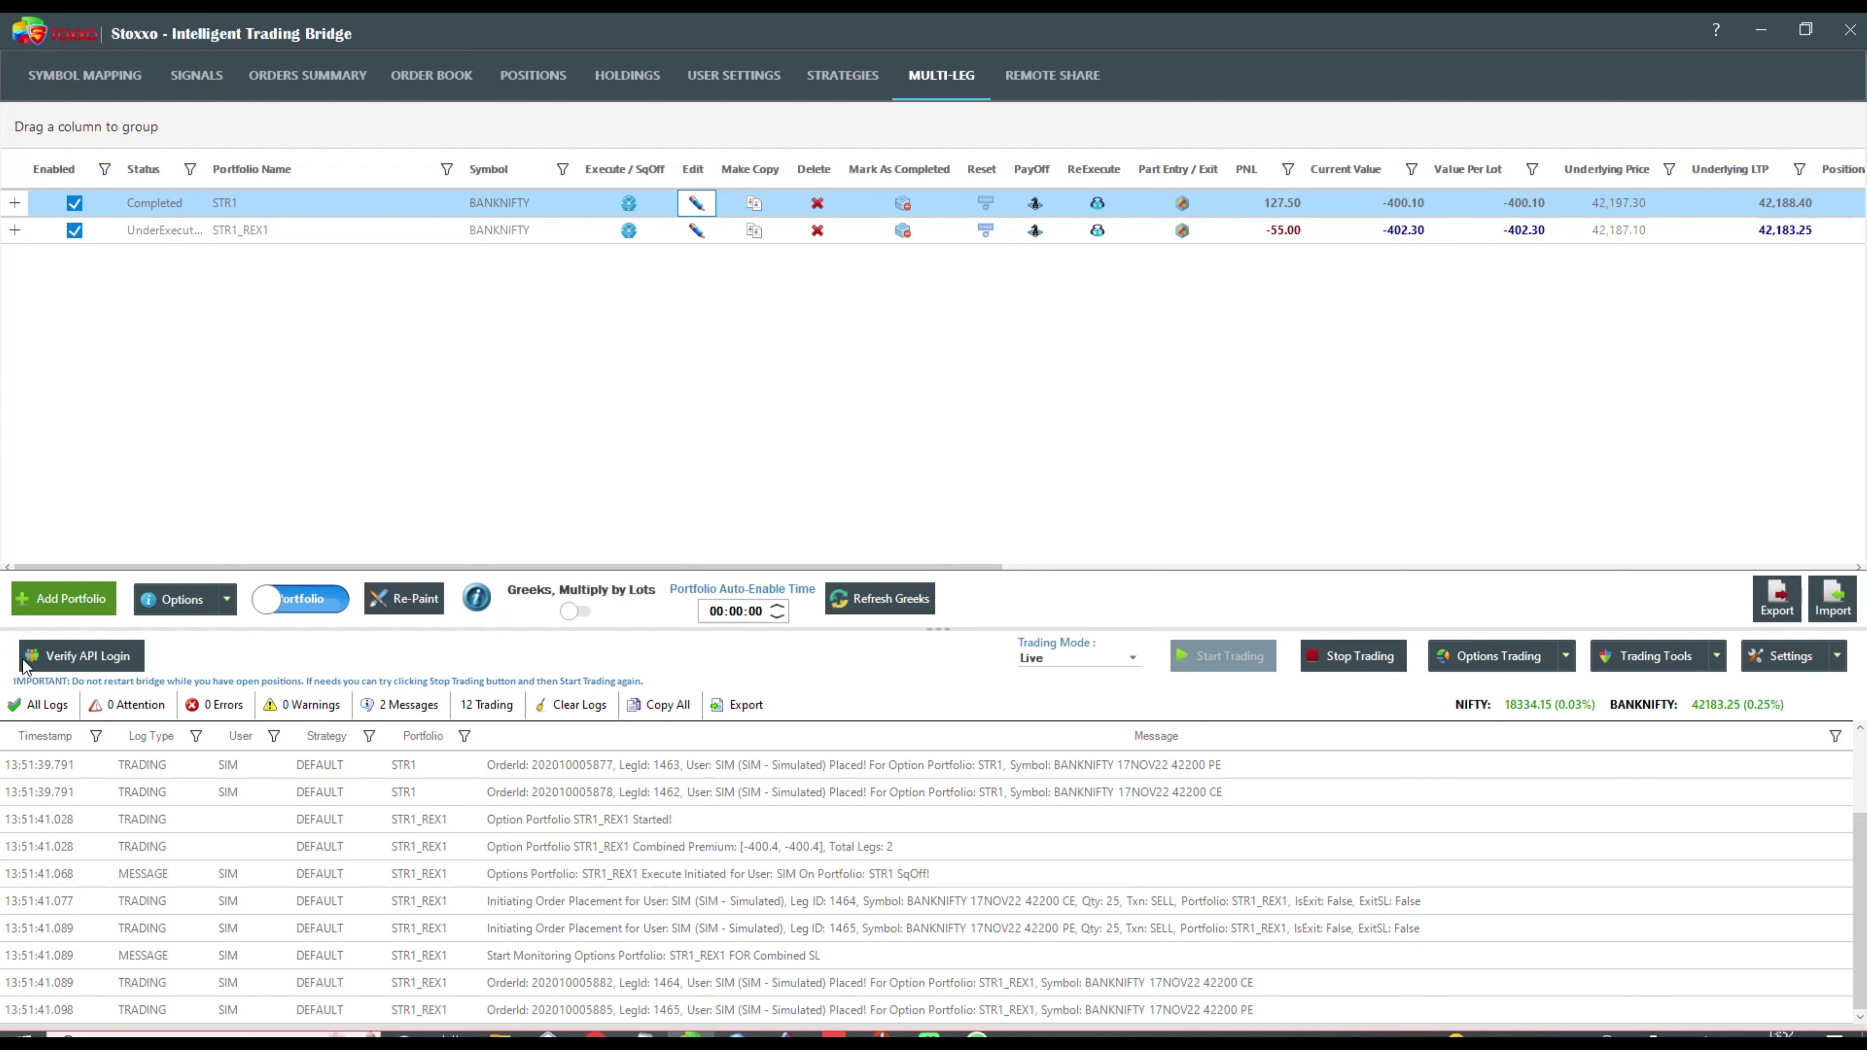
- Start a new NIFTY portfolio using the predefined ShortStraddle strategy
left_click(47, 610)
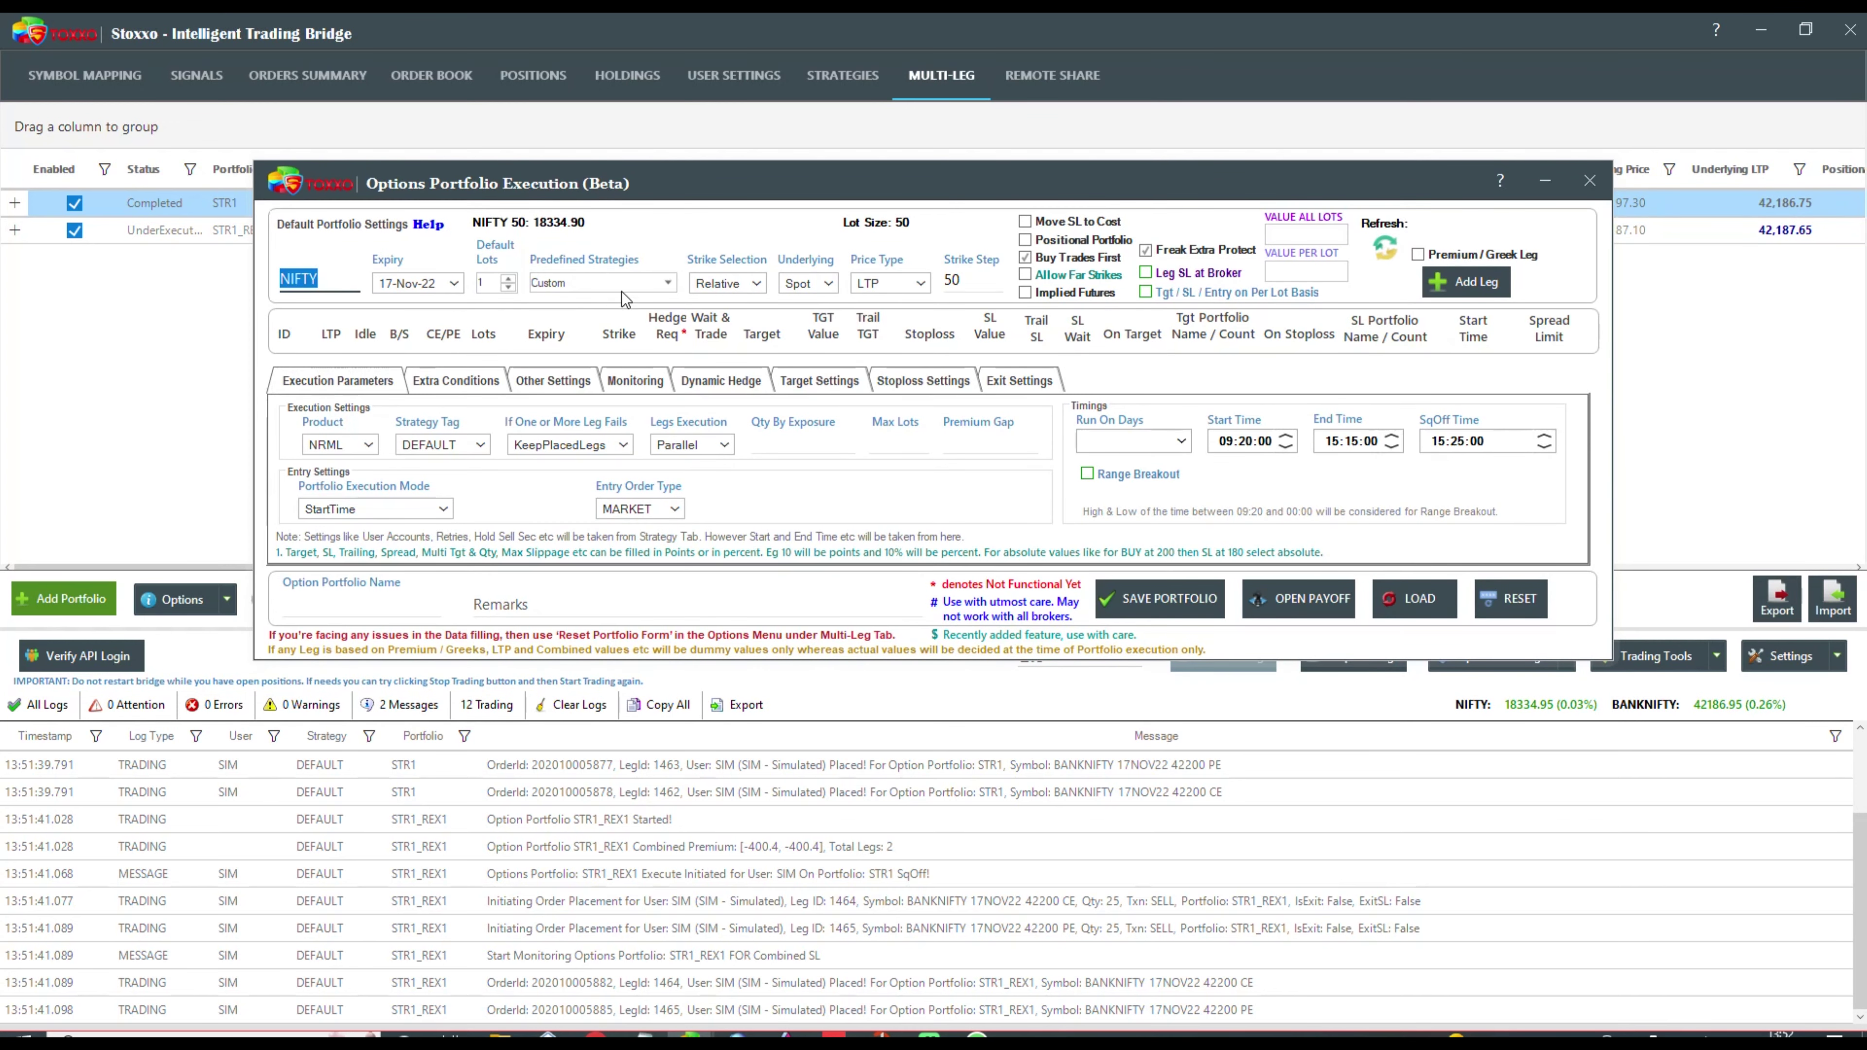
left_click(670, 284)
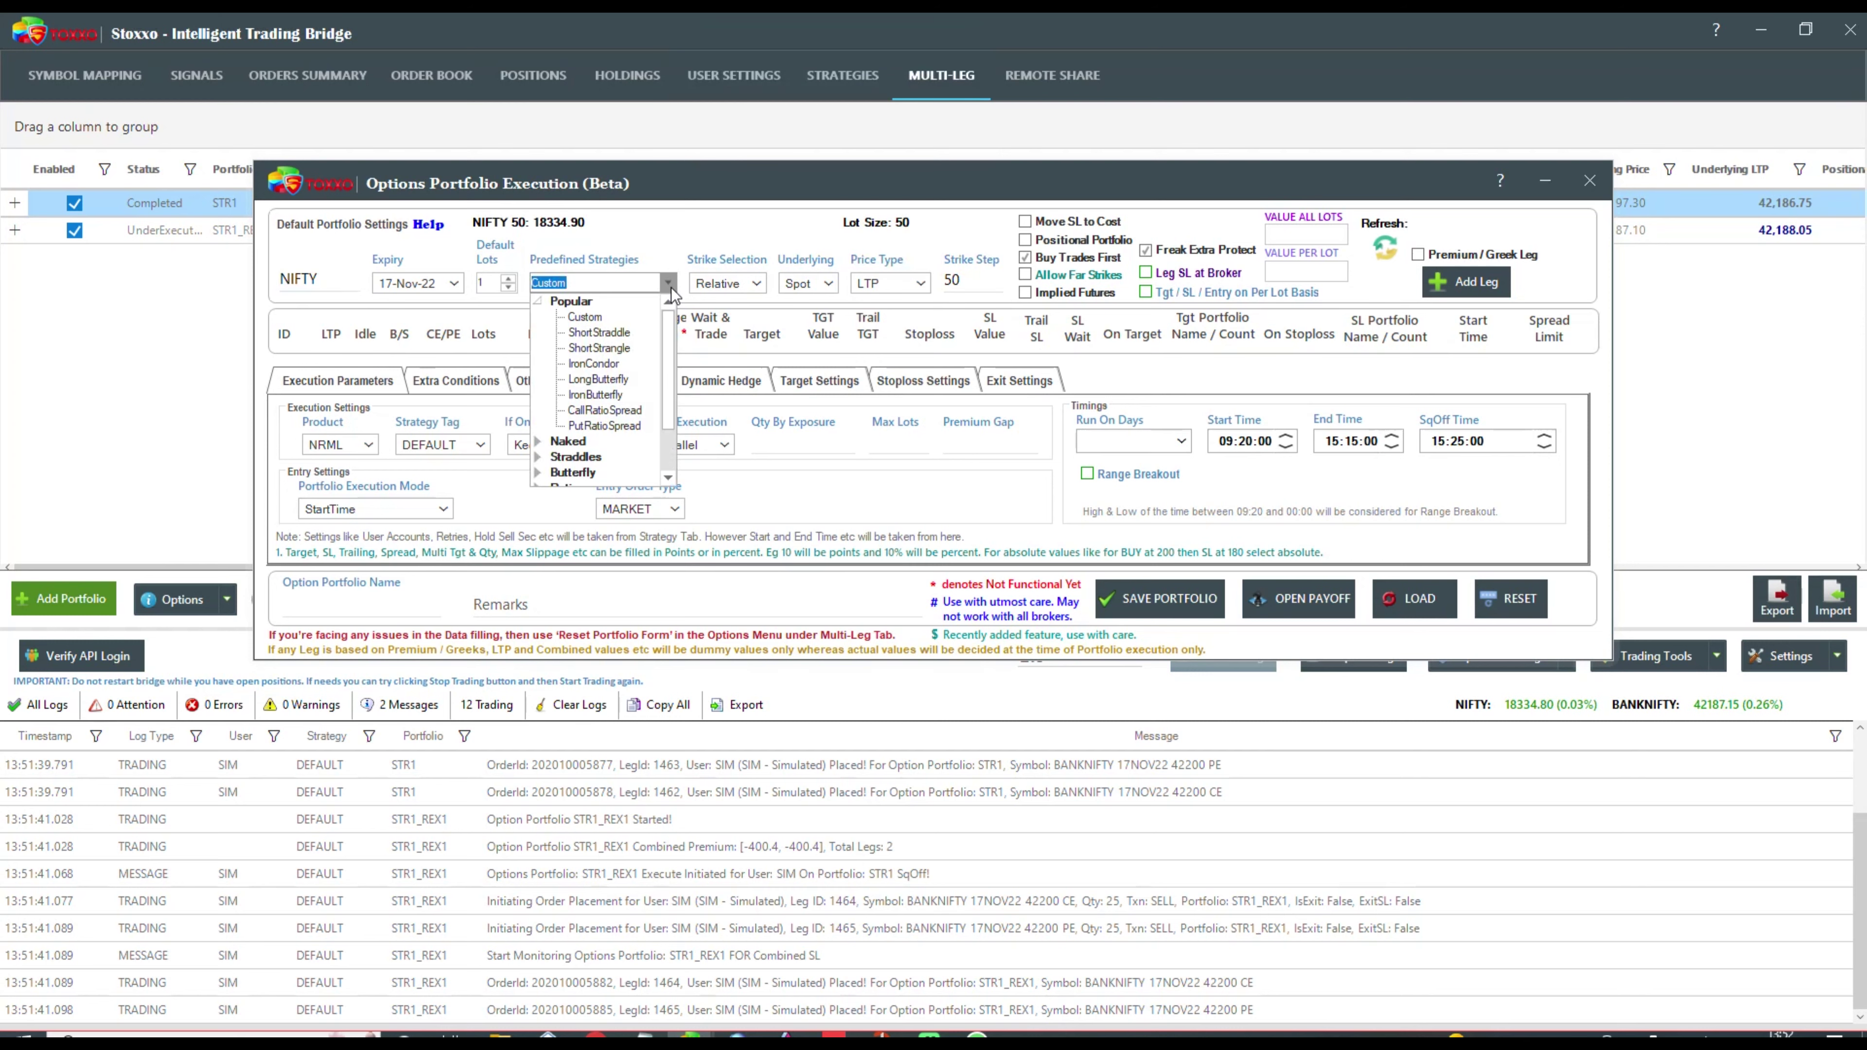
left_click(600, 334)
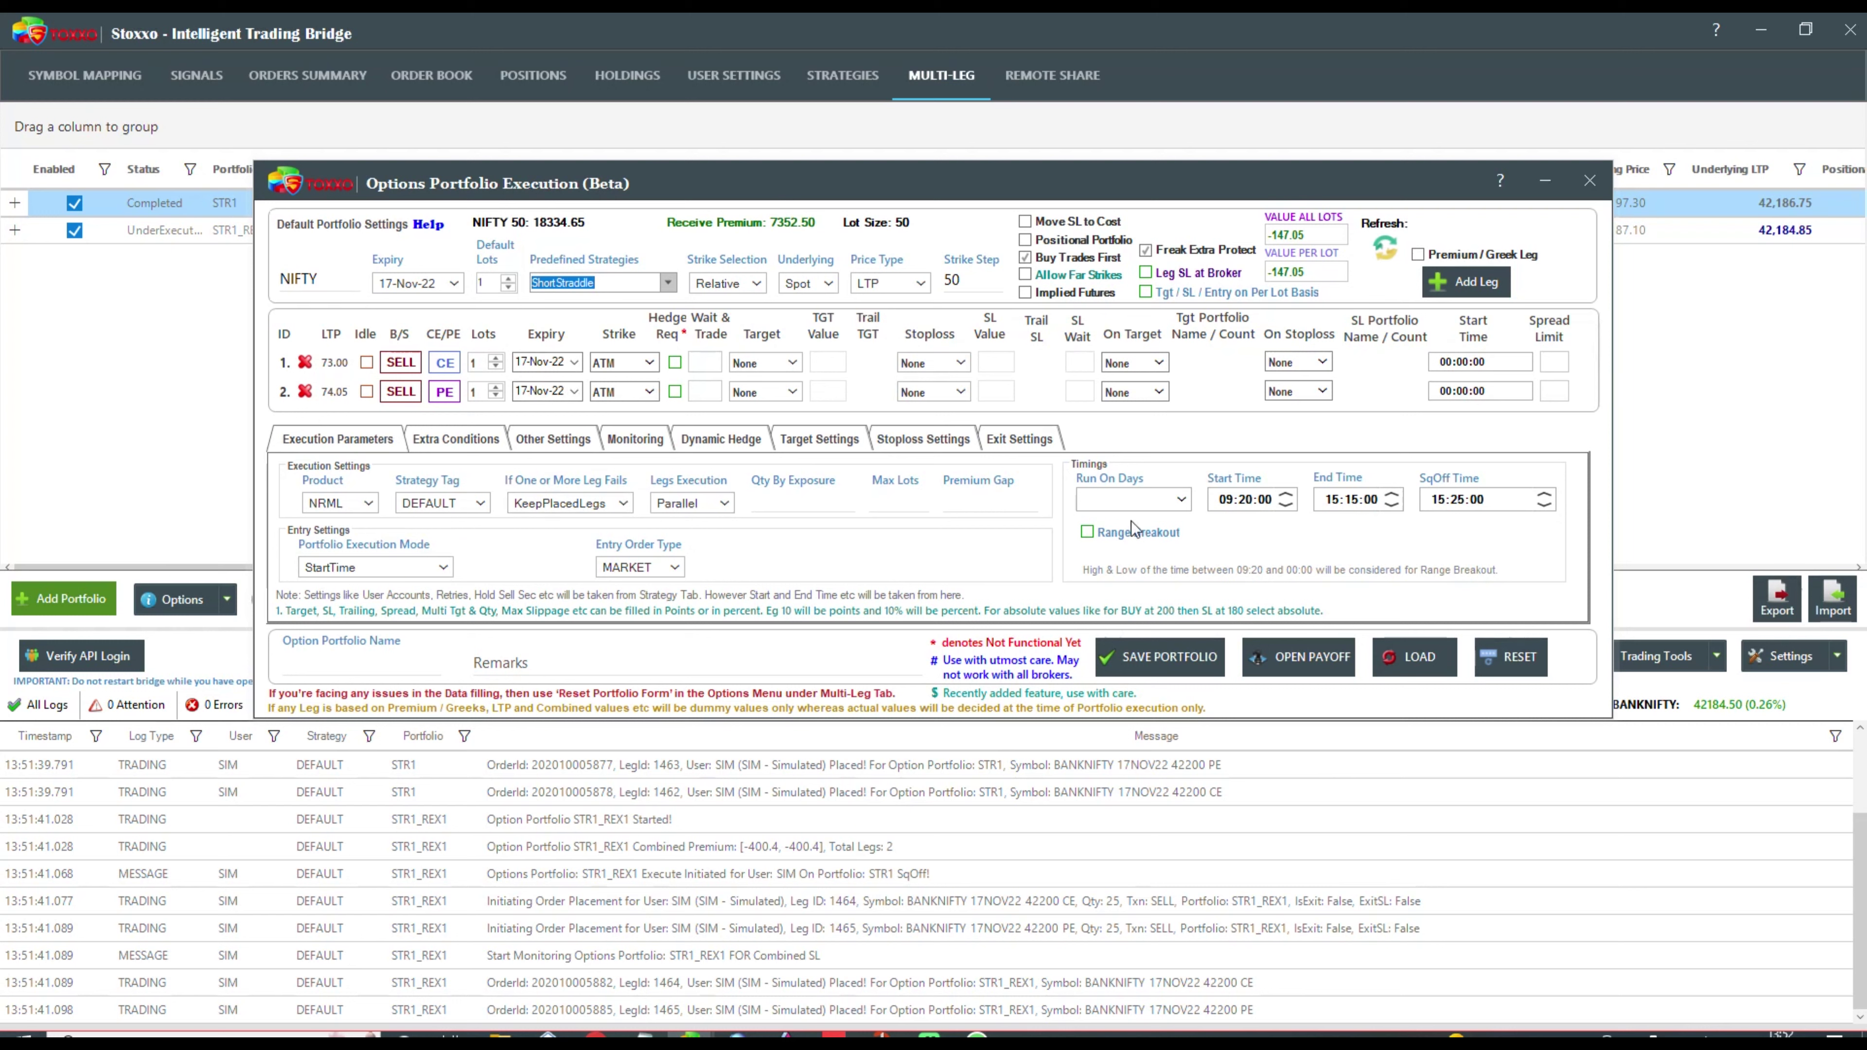
- Select the new portfolio's run days from Monday onward and name it NIF1
left_click(1146, 499)
left_click(1086, 520)
left_click(1112, 634)
left_click(333, 664)
type("NIF1")
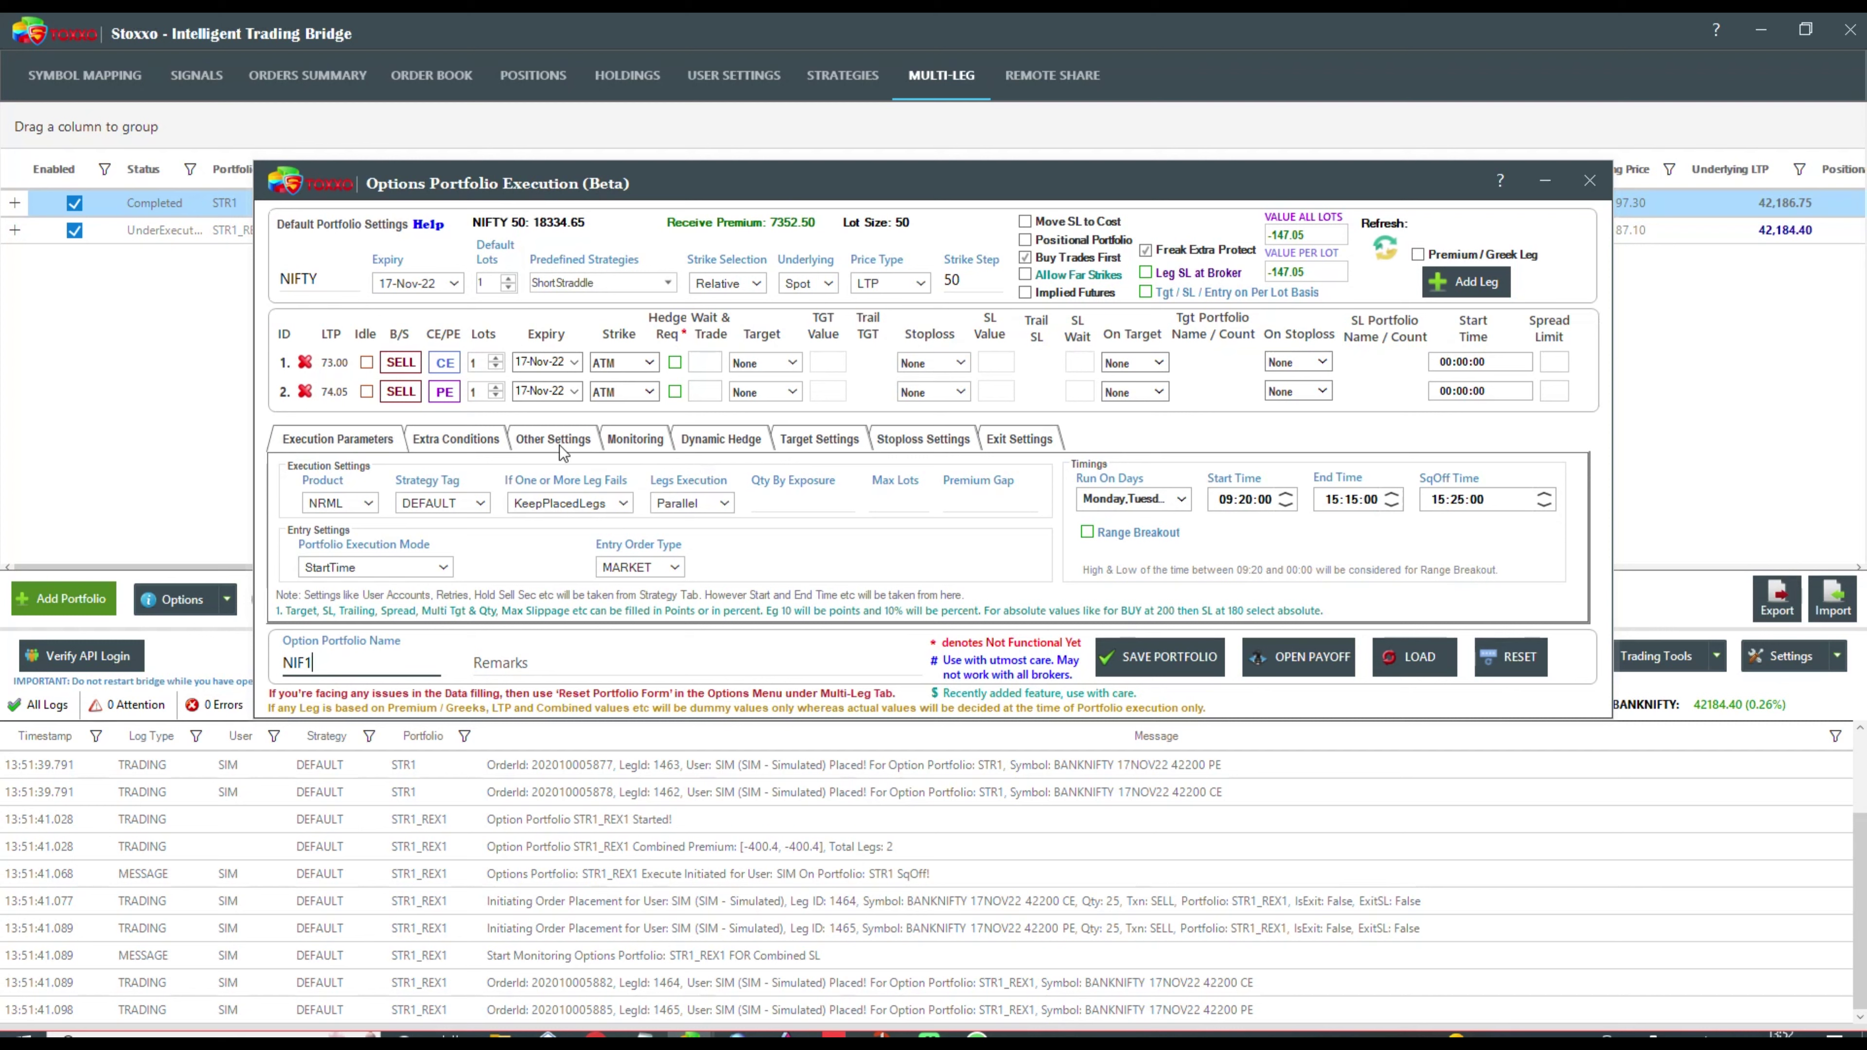
- Review the NIF1 portfolio's re-execute count and execute/re-execute delay settings
left_click(473, 441)
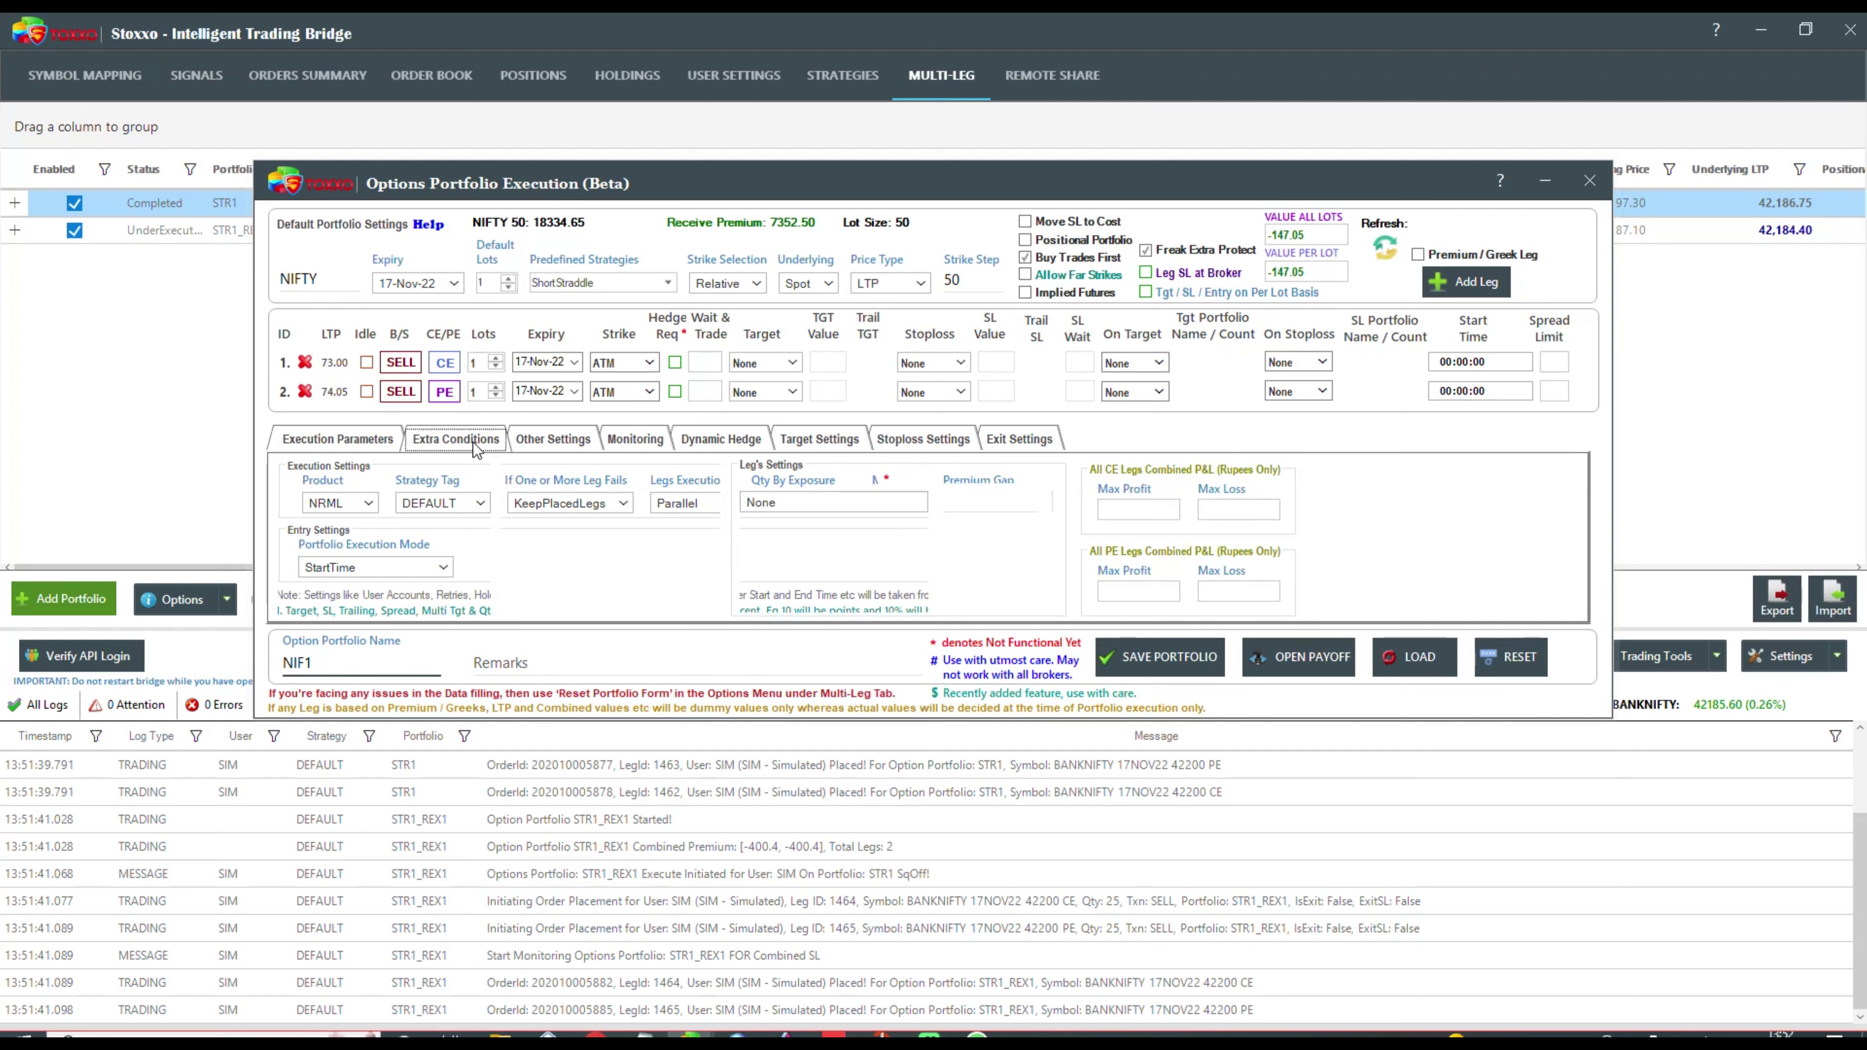
left_click(558, 447)
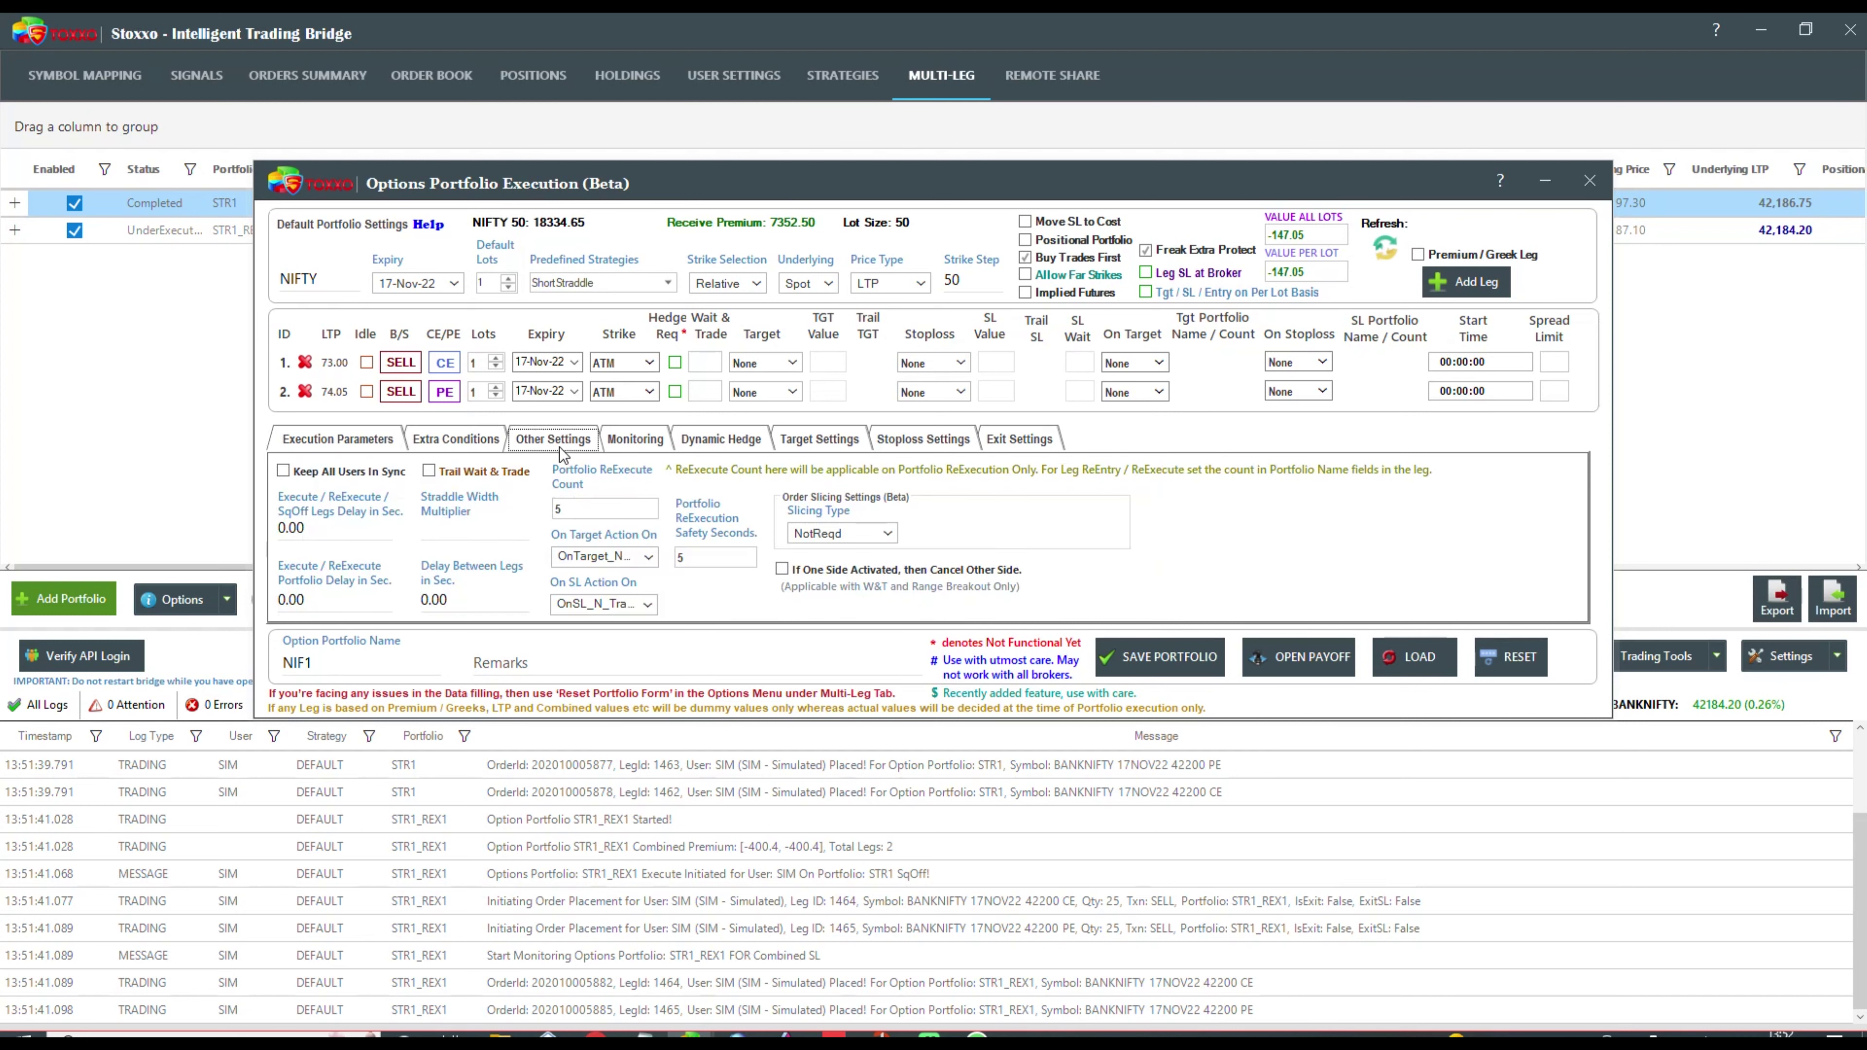
left_click(314, 599)
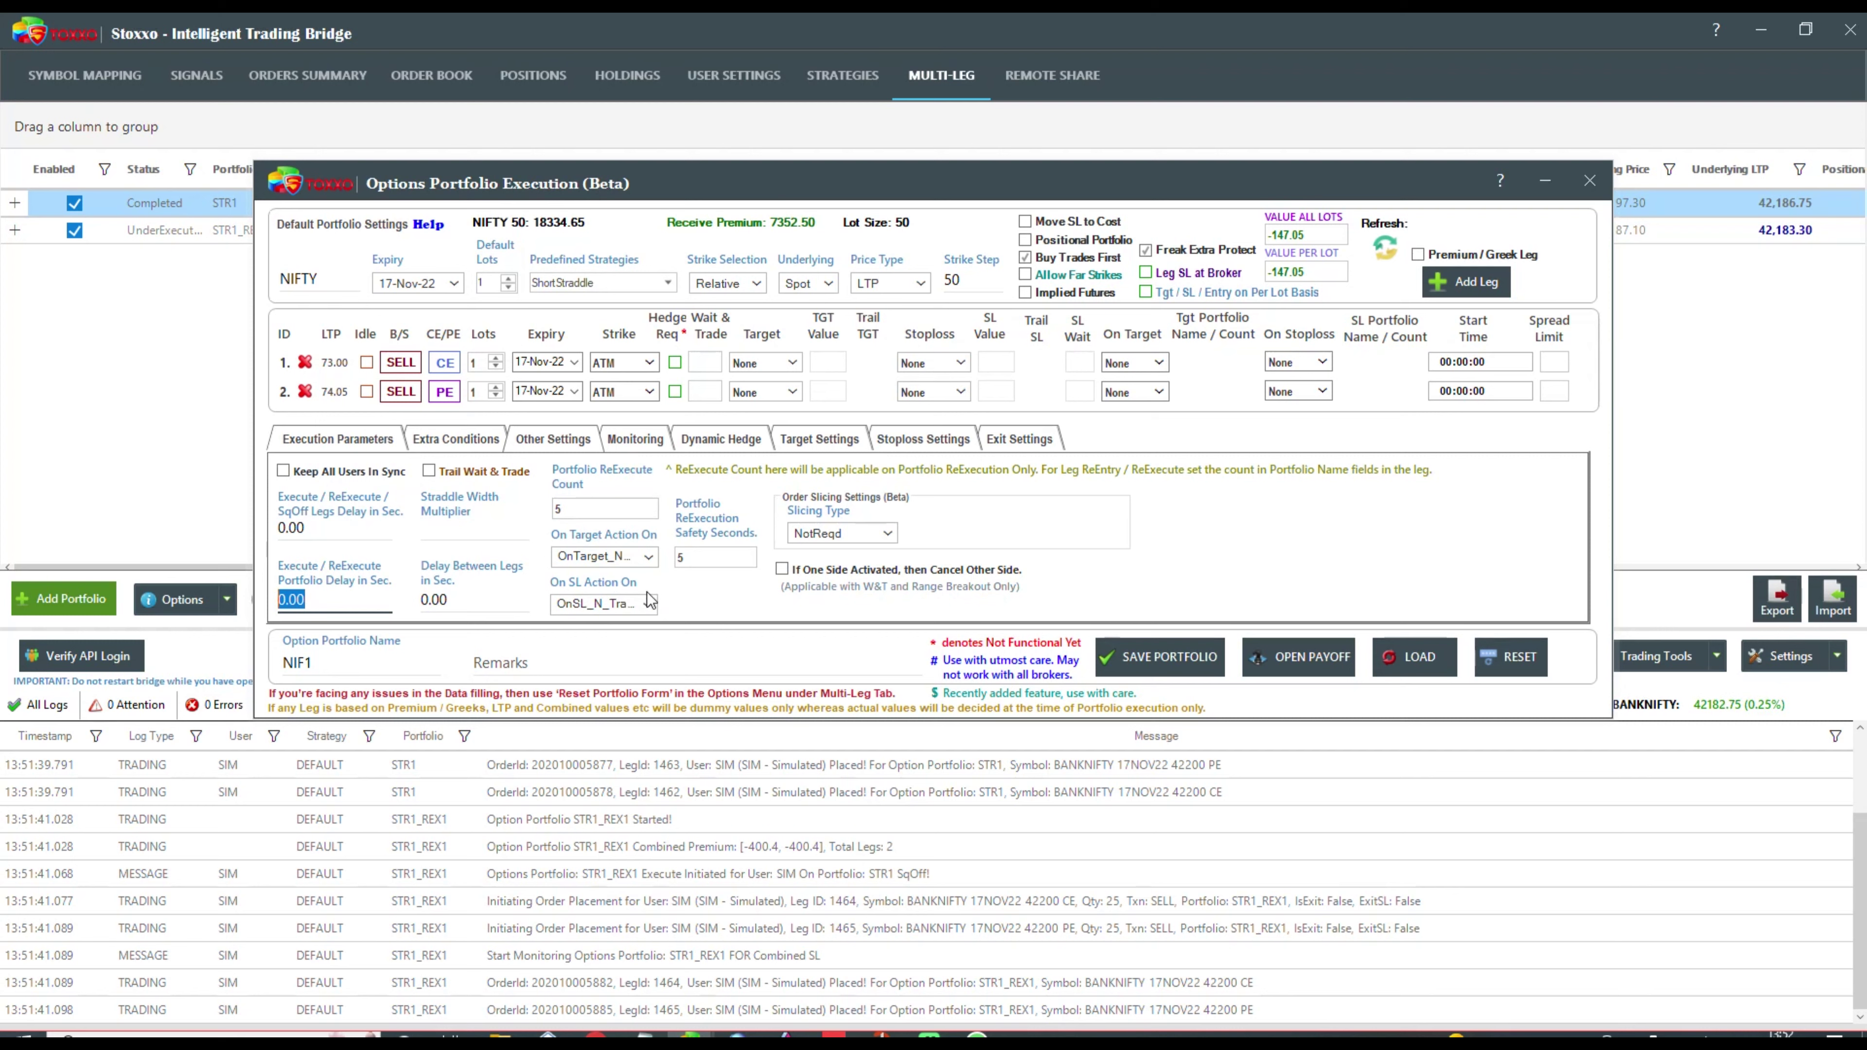
- Check the monitoring options for the combined target and SL, keeping both on Realtime
left_click(608, 441)
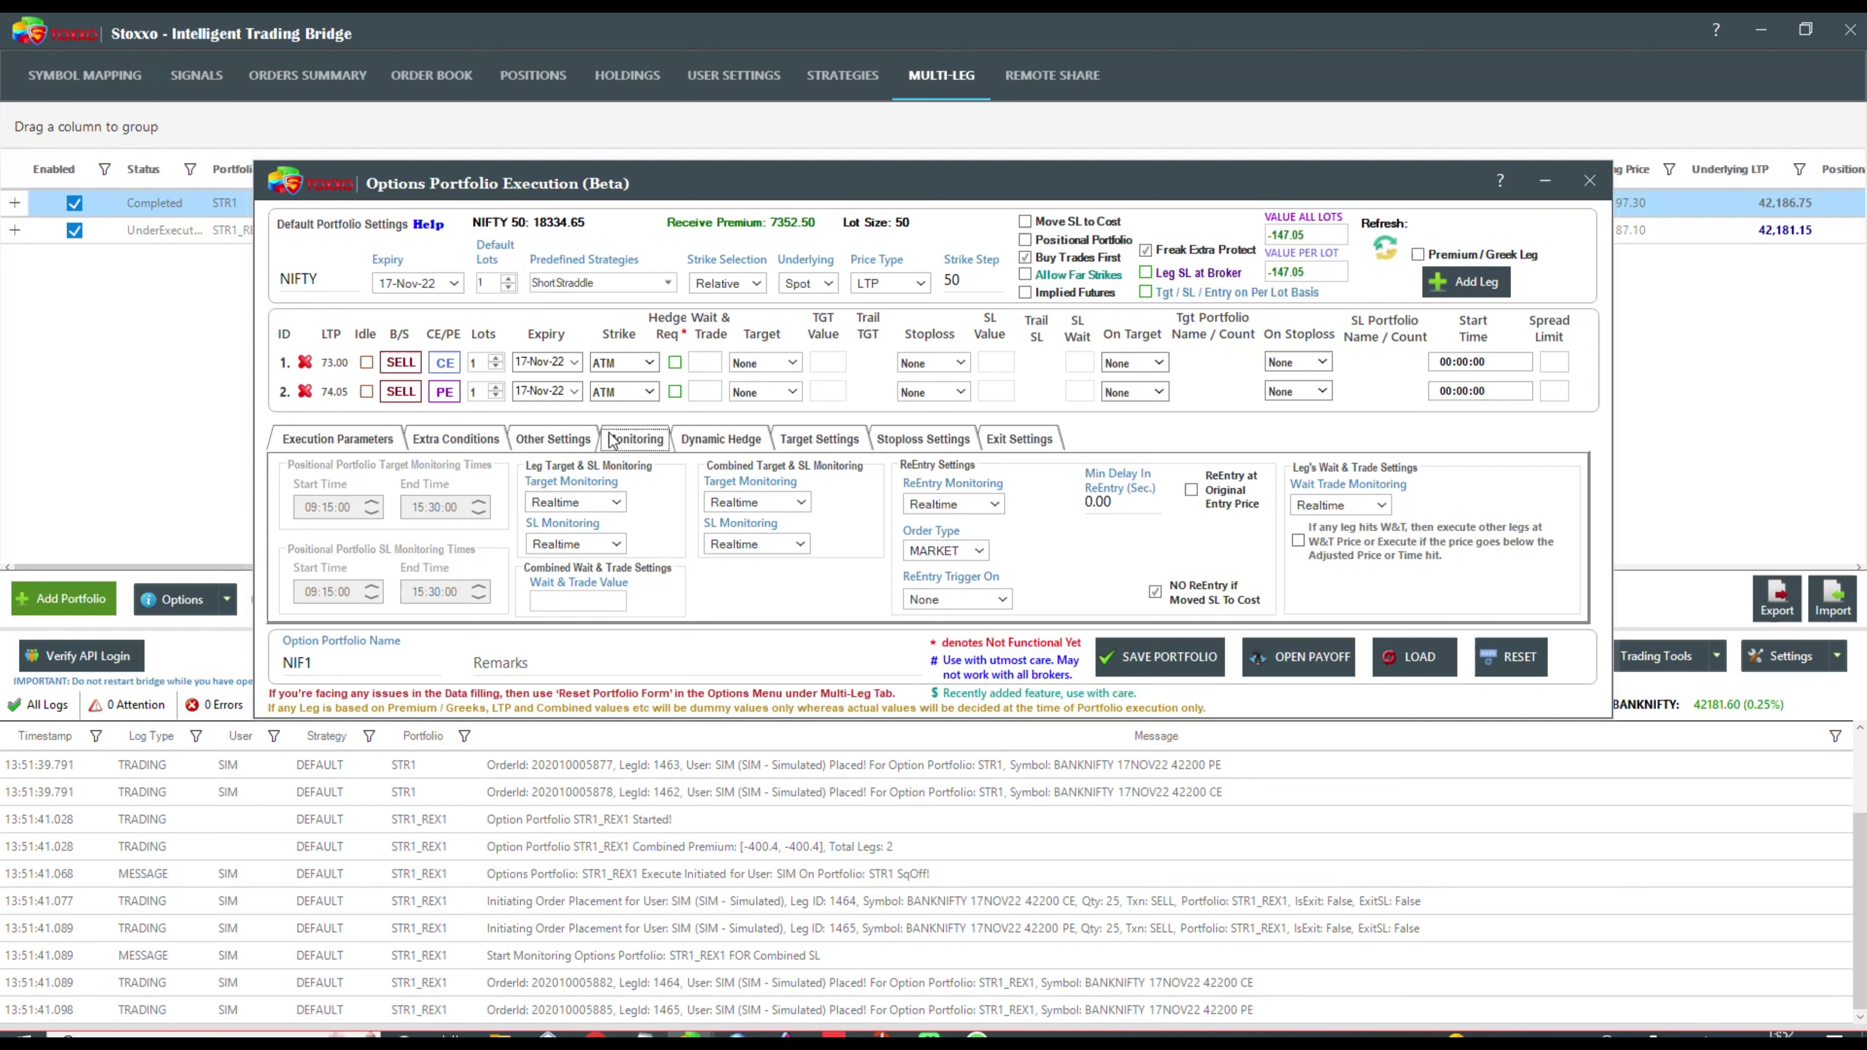
left_click(744, 503)
left_click(755, 503)
left_click(760, 503)
left_click(757, 522)
left_click(751, 544)
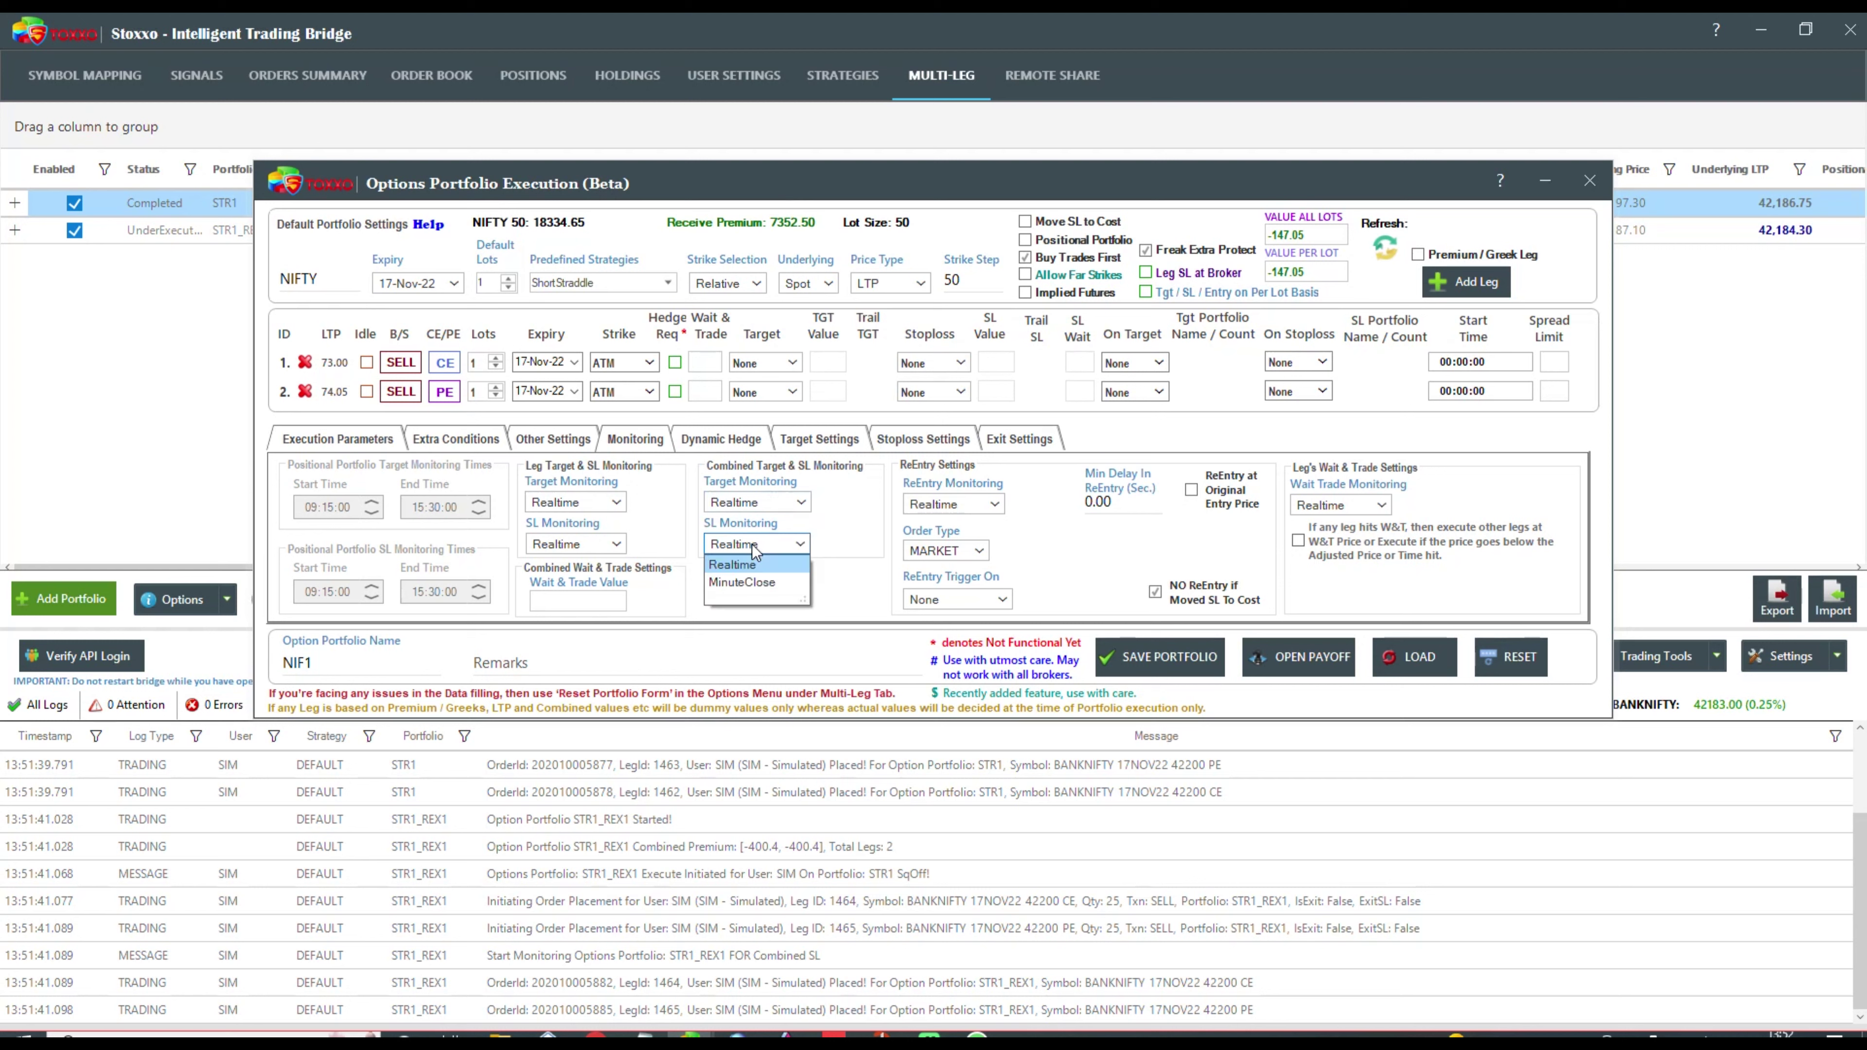
left_click(836, 568)
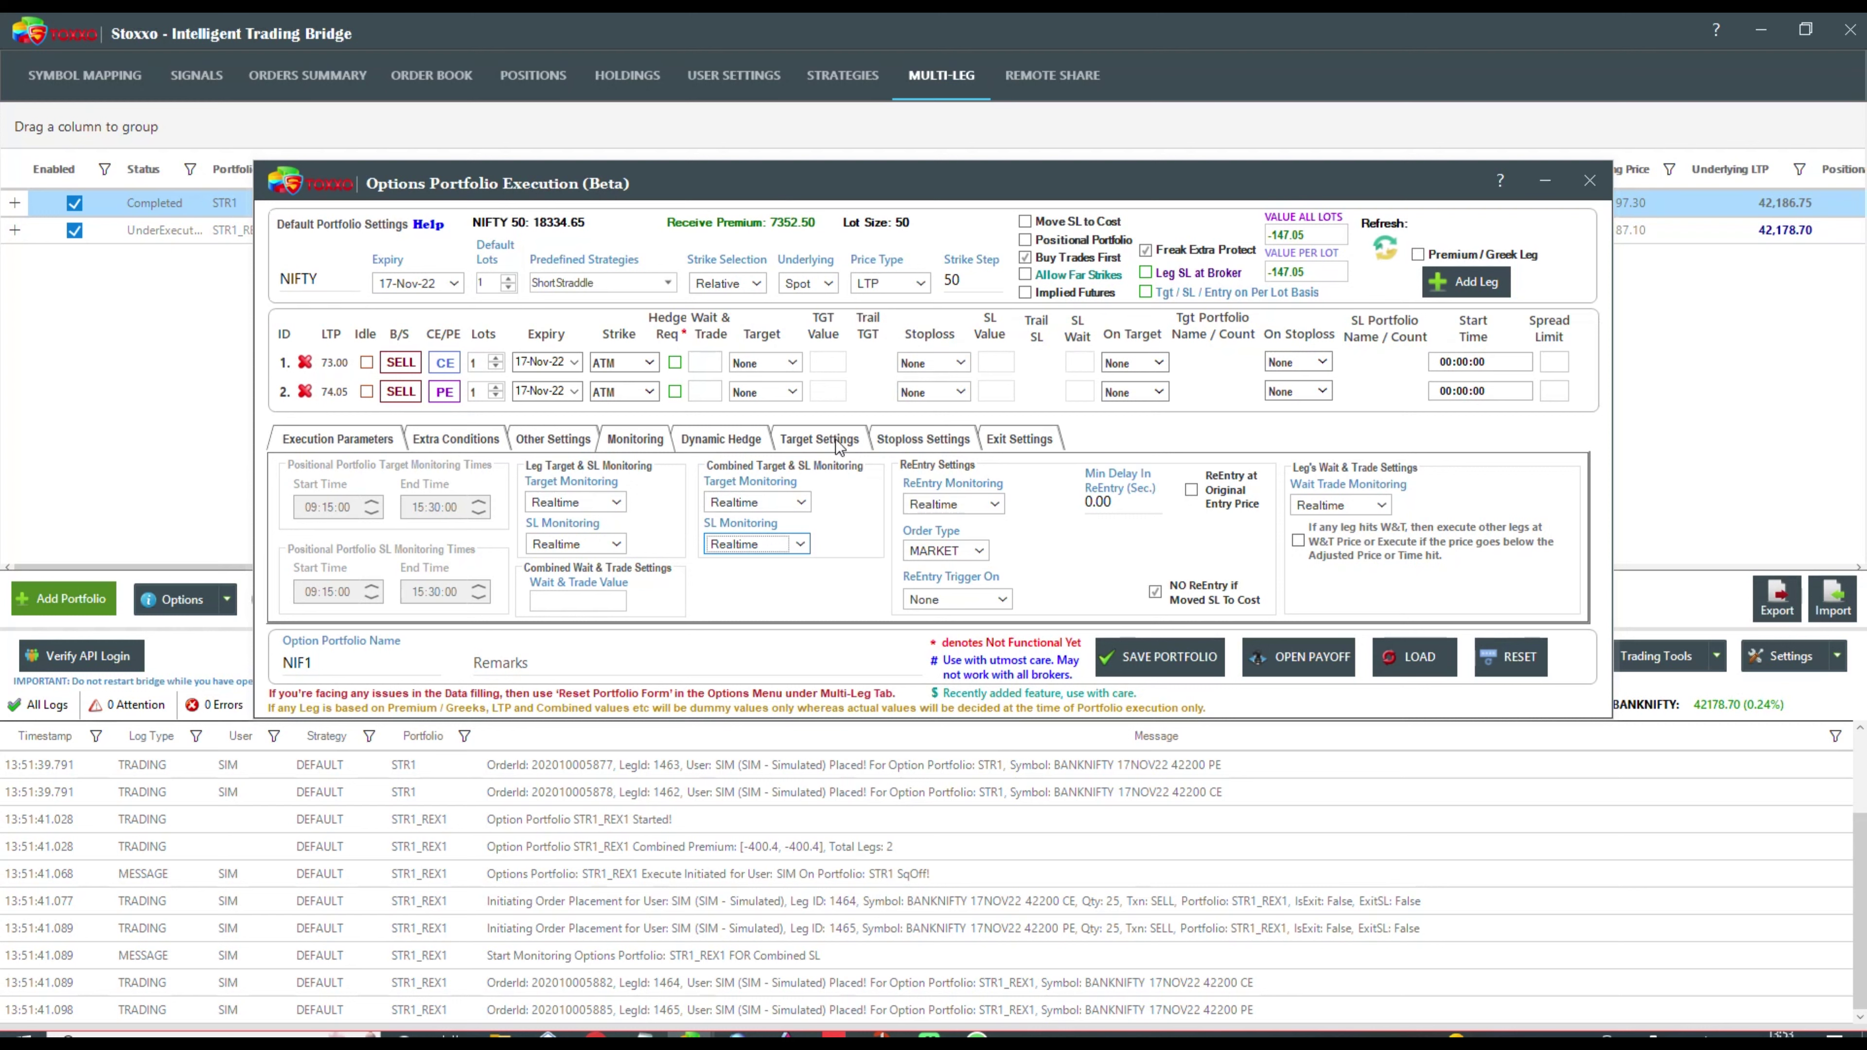
- Set the NIF1 portfolio's stoploss type to LossAndUnderlyingRange
left_click(821, 443)
left_click(928, 445)
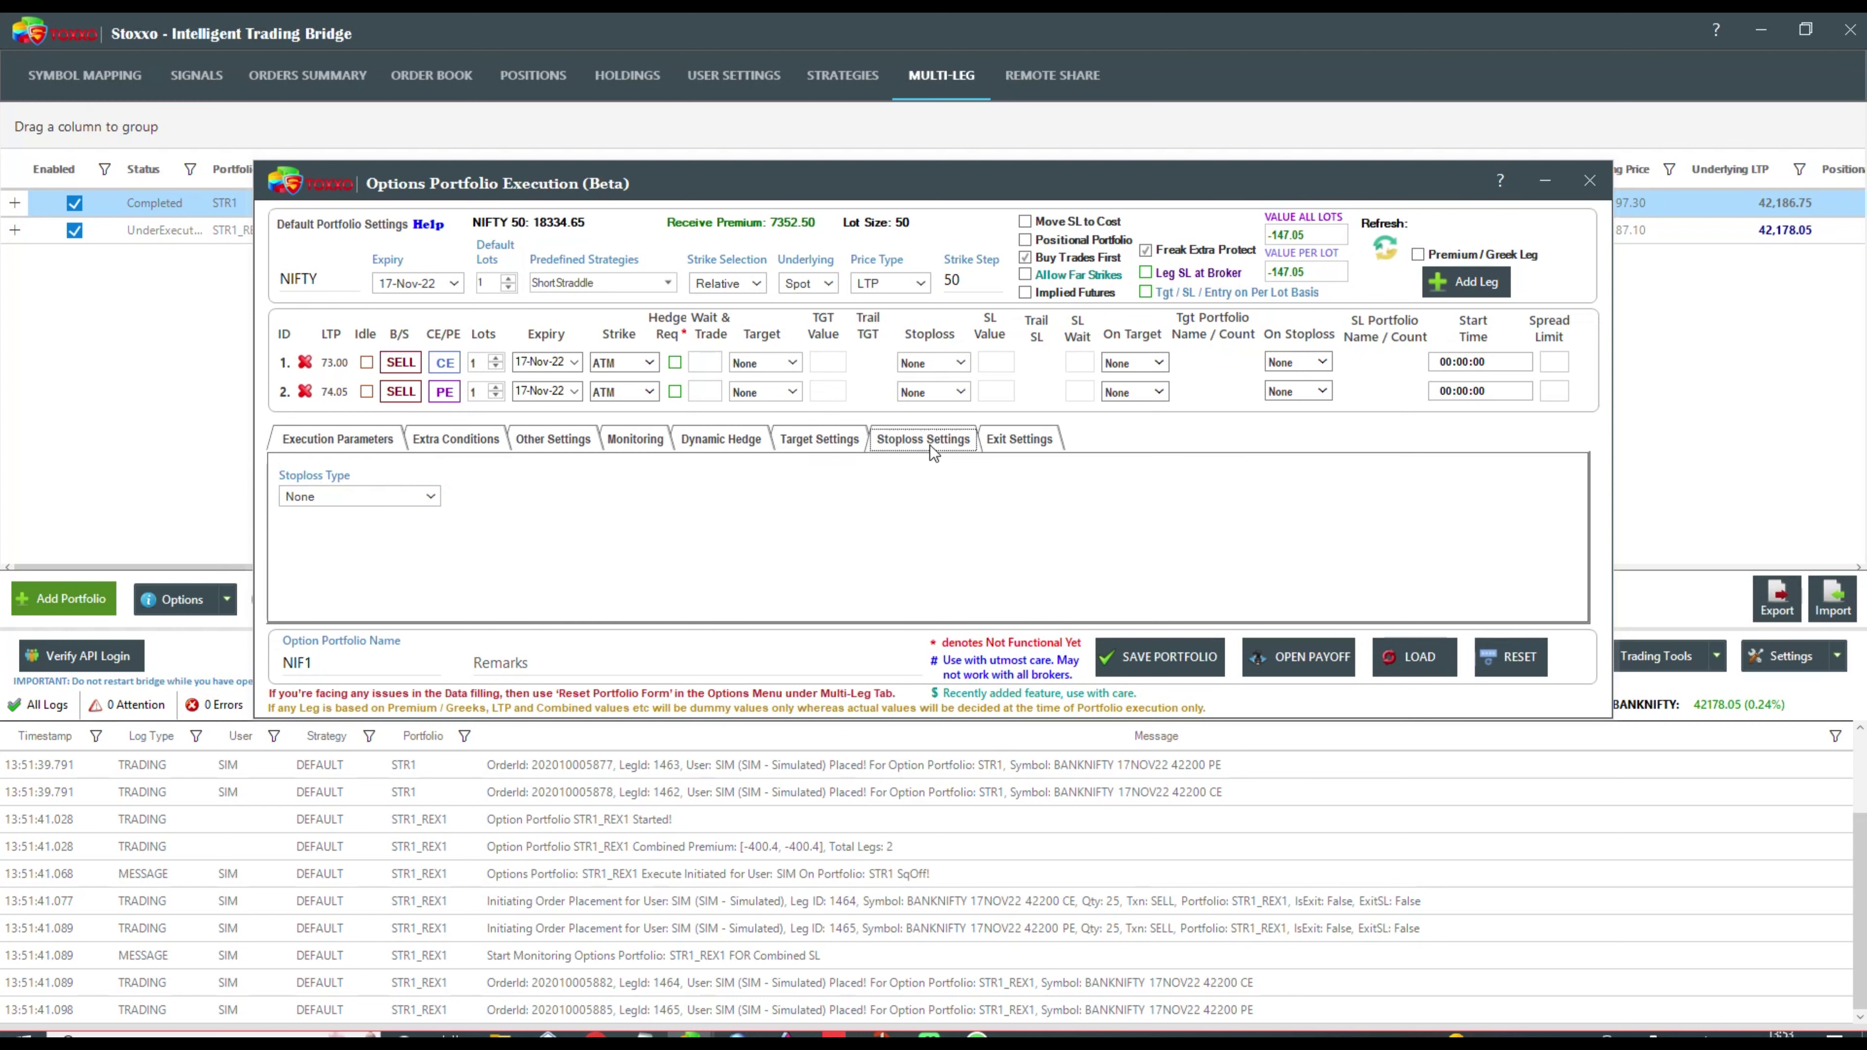
left_click(421, 503)
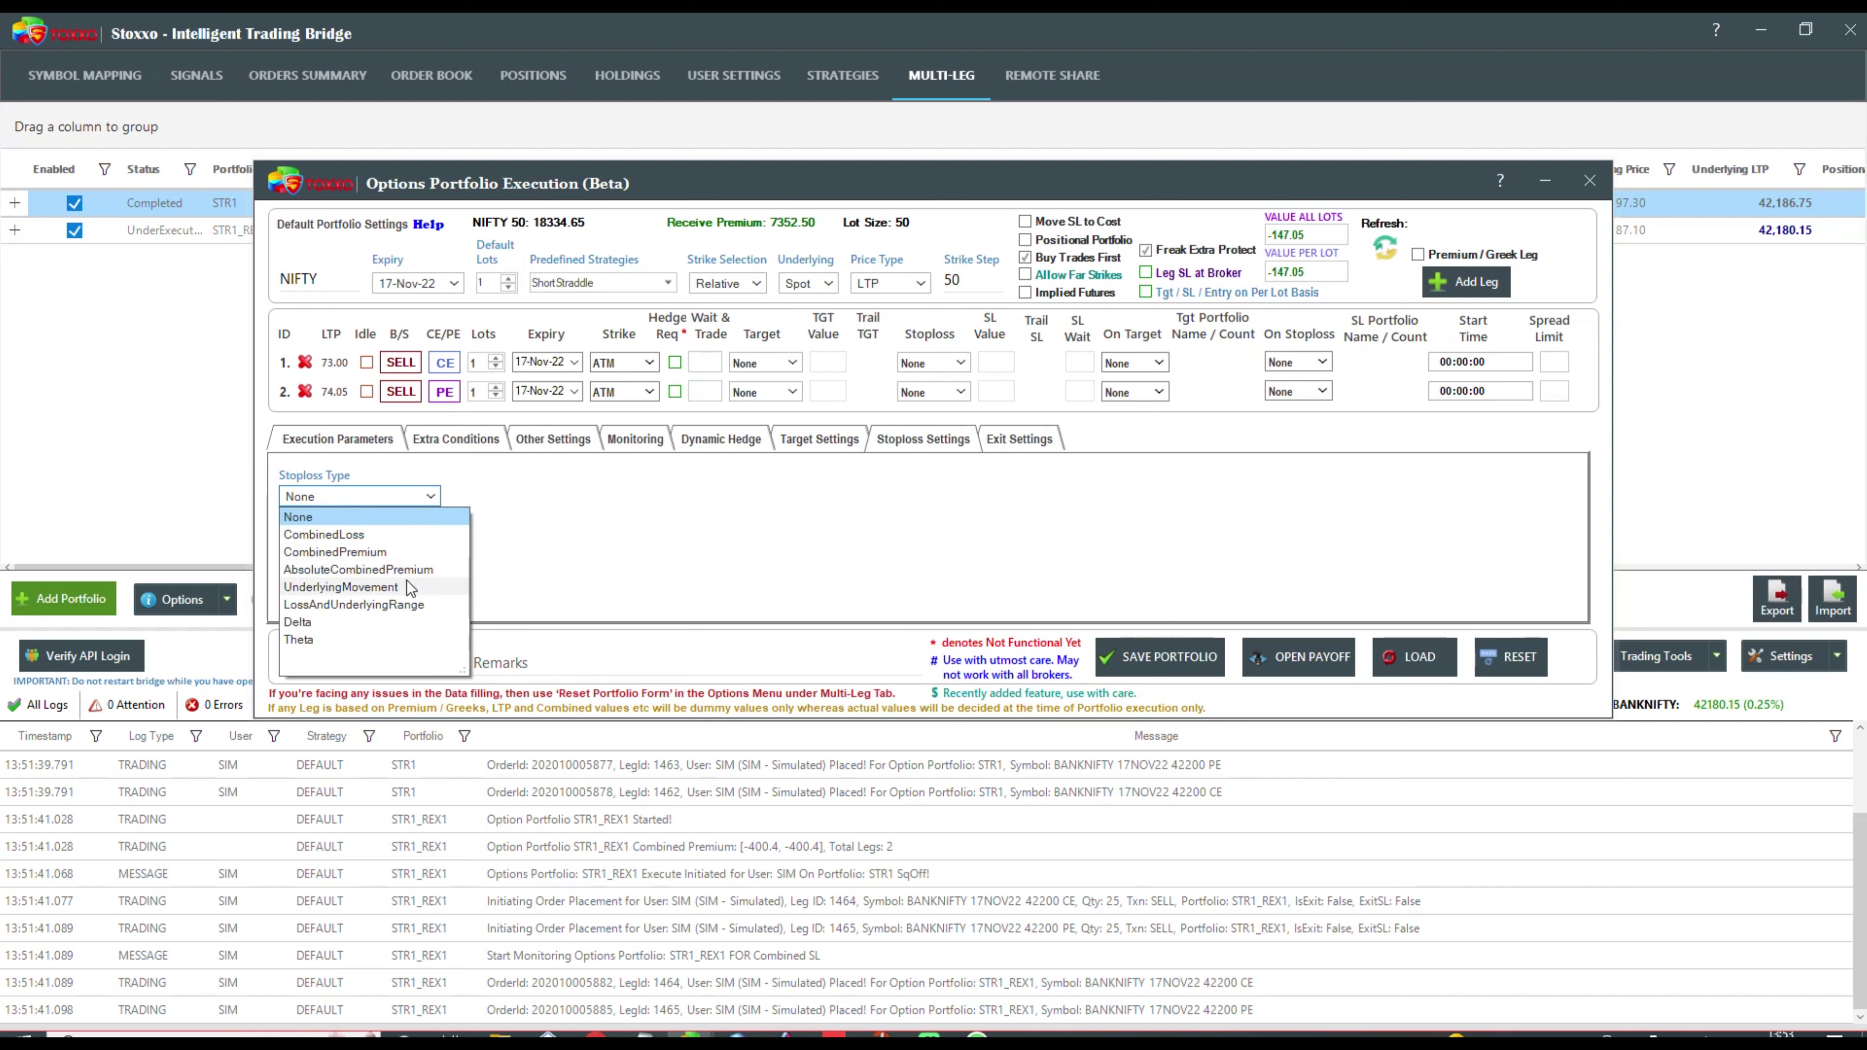
left_click(411, 604)
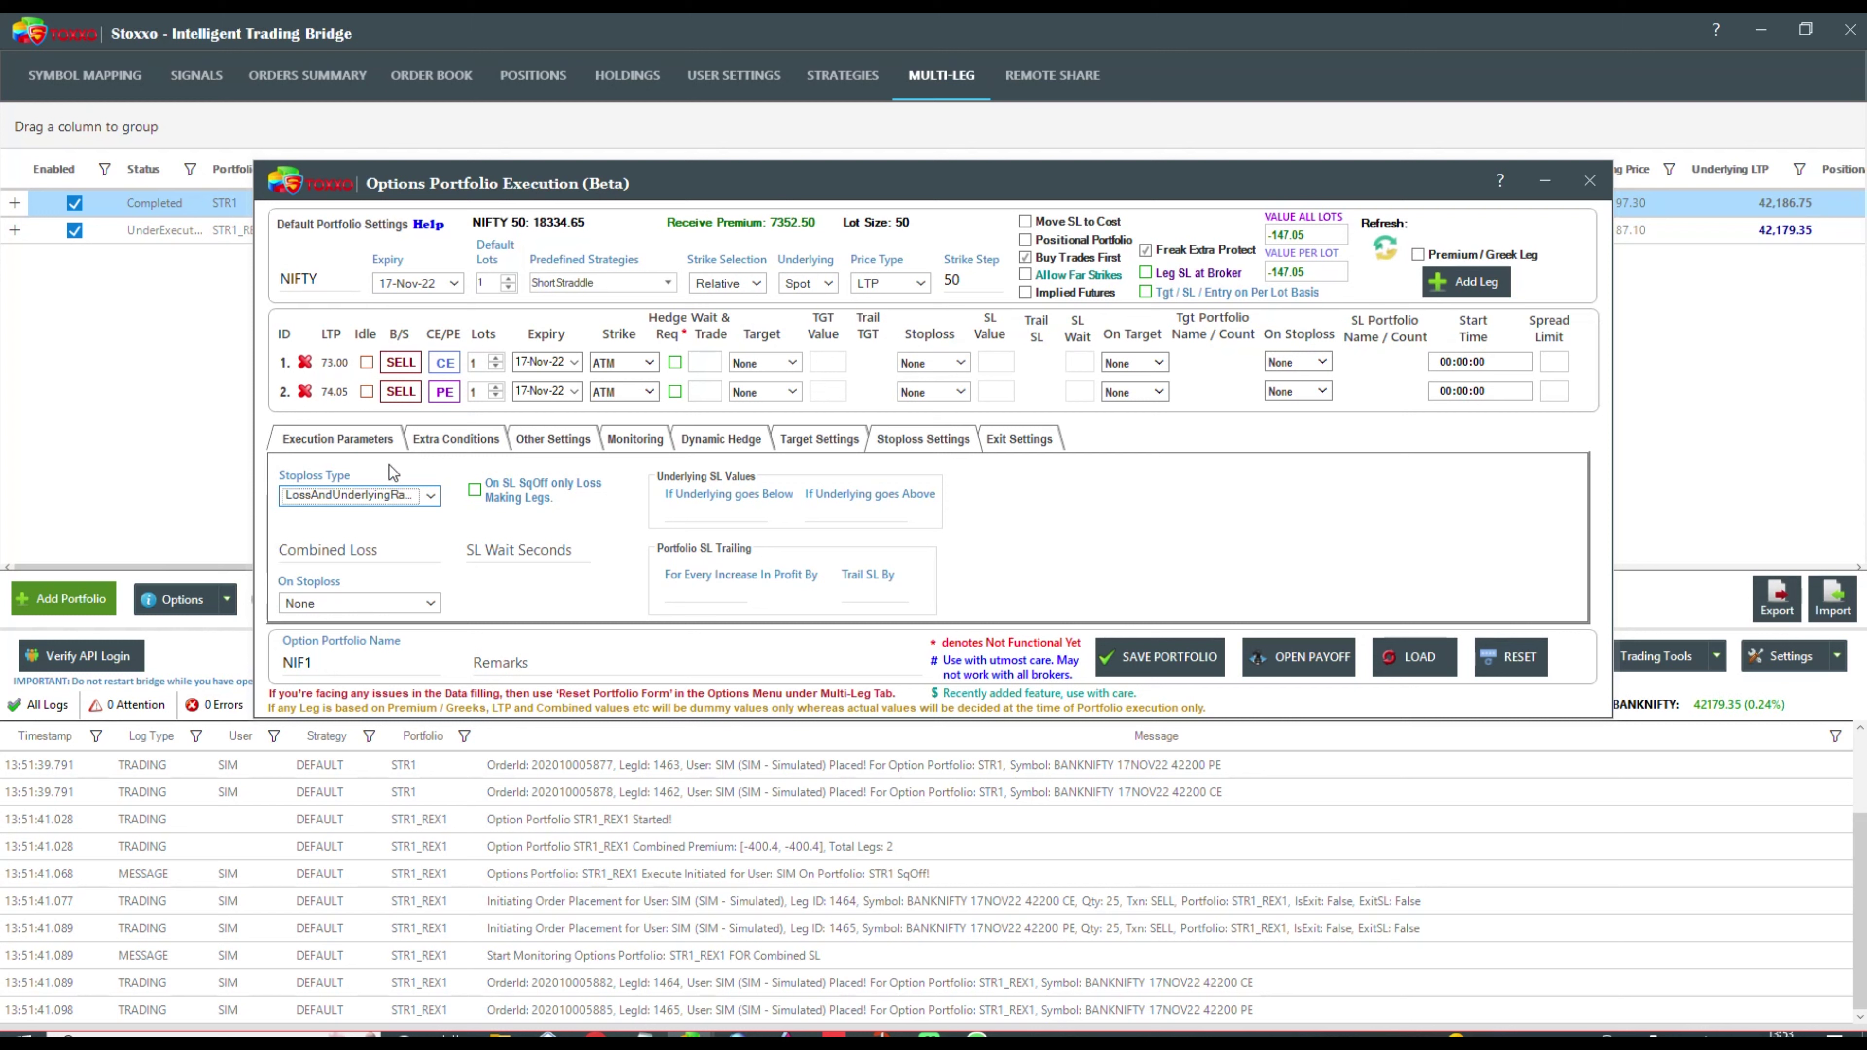
- Set the lots of both the CE and PE sell legs to 100
left_click(479, 363)
type("00")
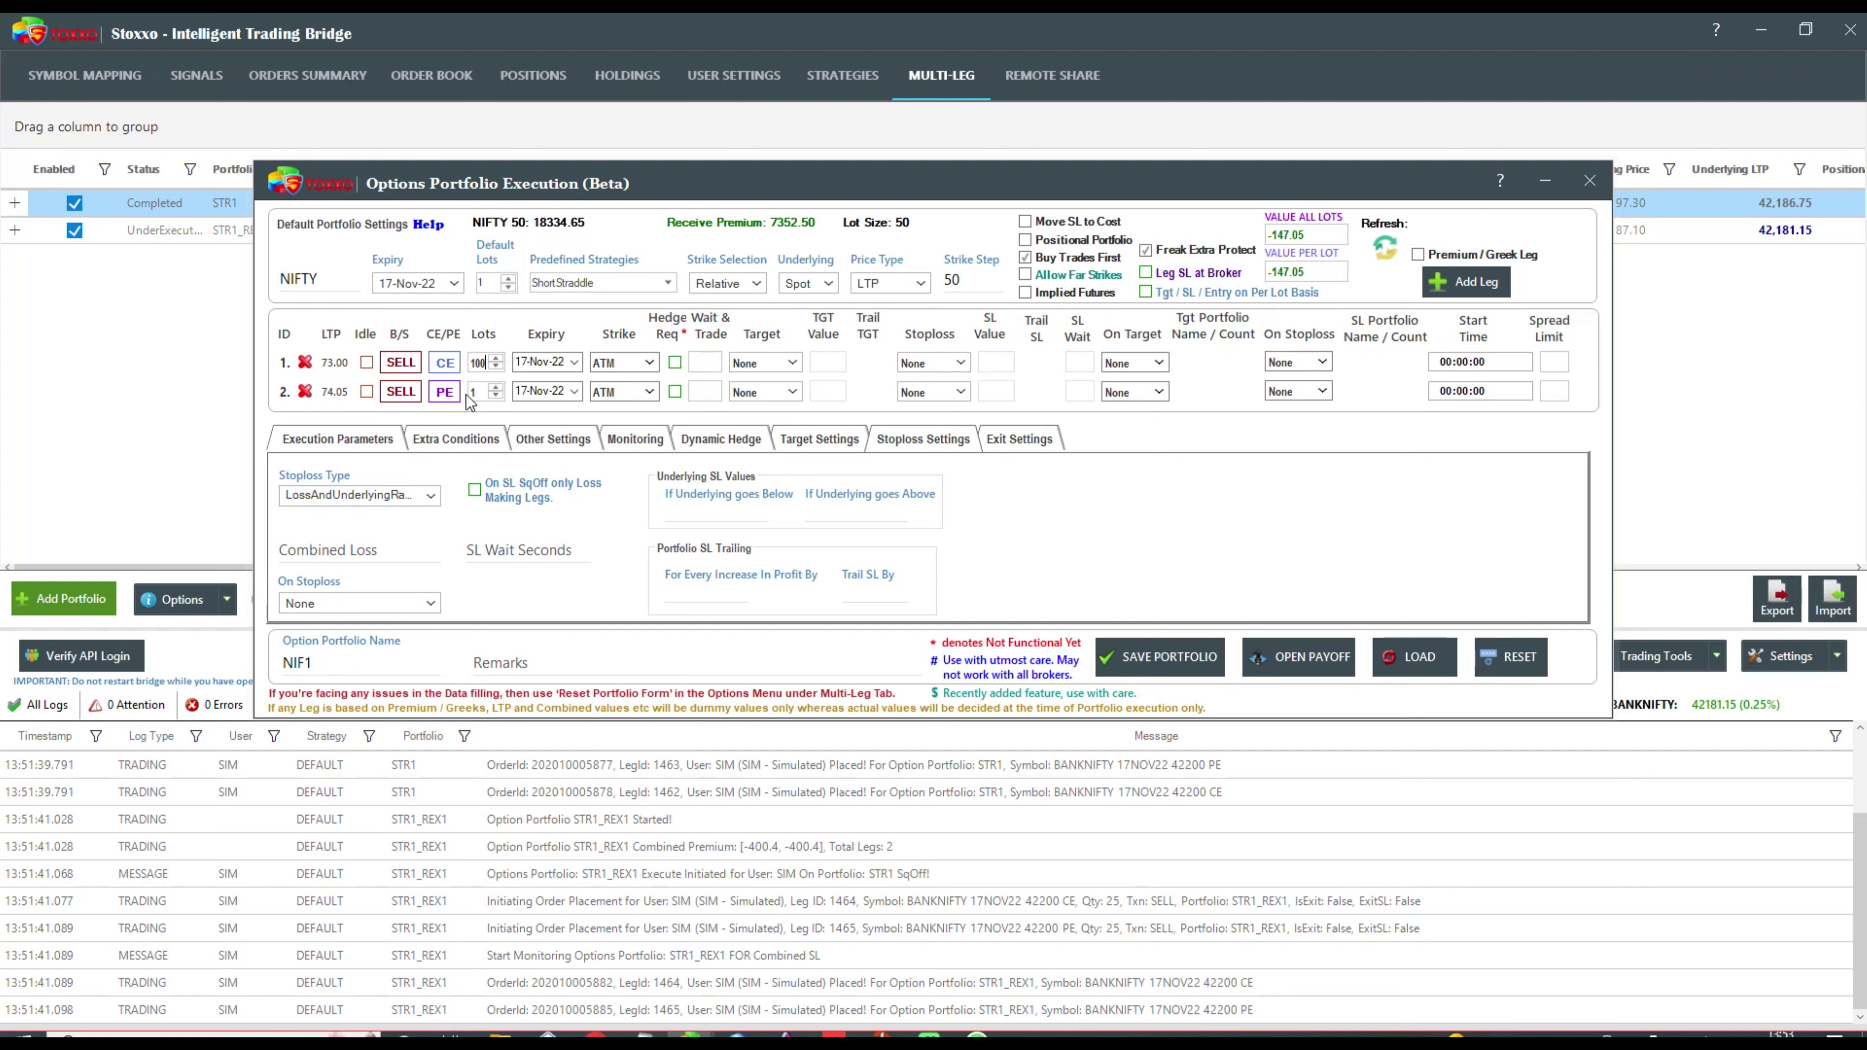
left_click(478, 392)
type("00")
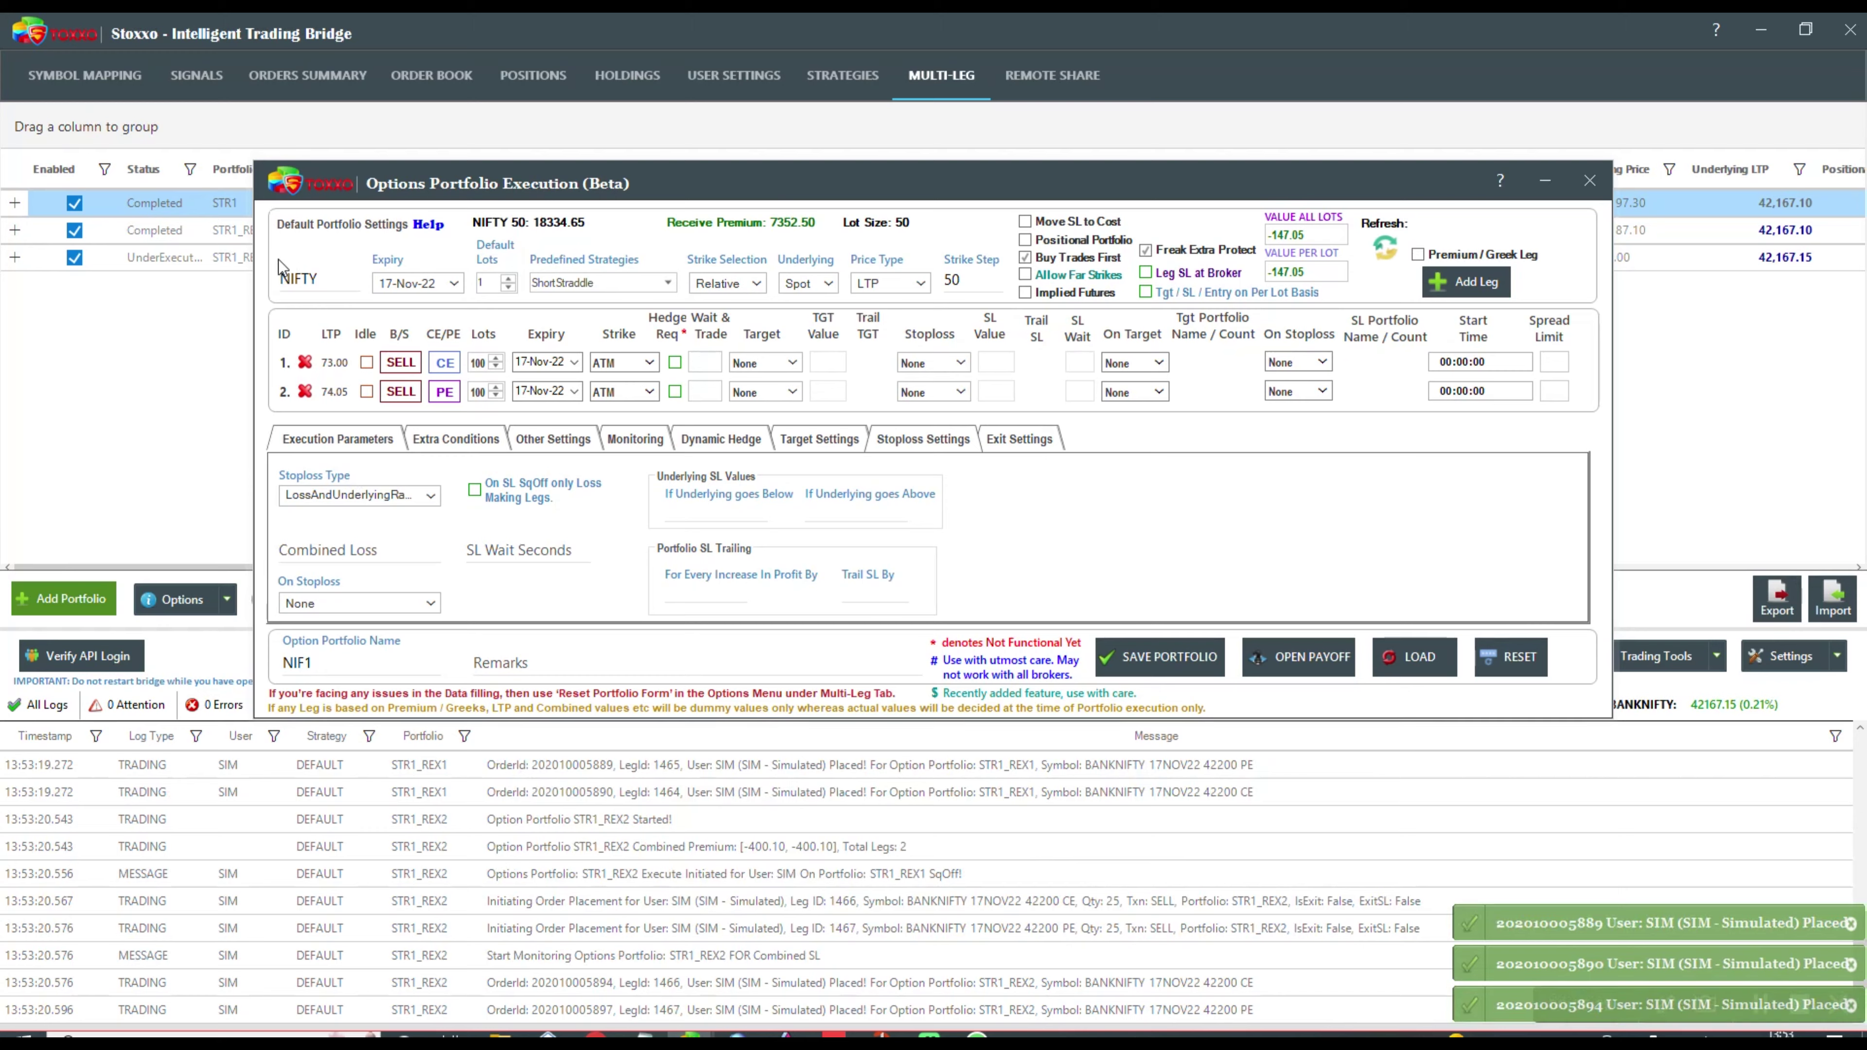
- Uncover the list of re-executed portfolios and set NIF1's combined loss to 10000
left_click_drag(450, 185, 570, 298)
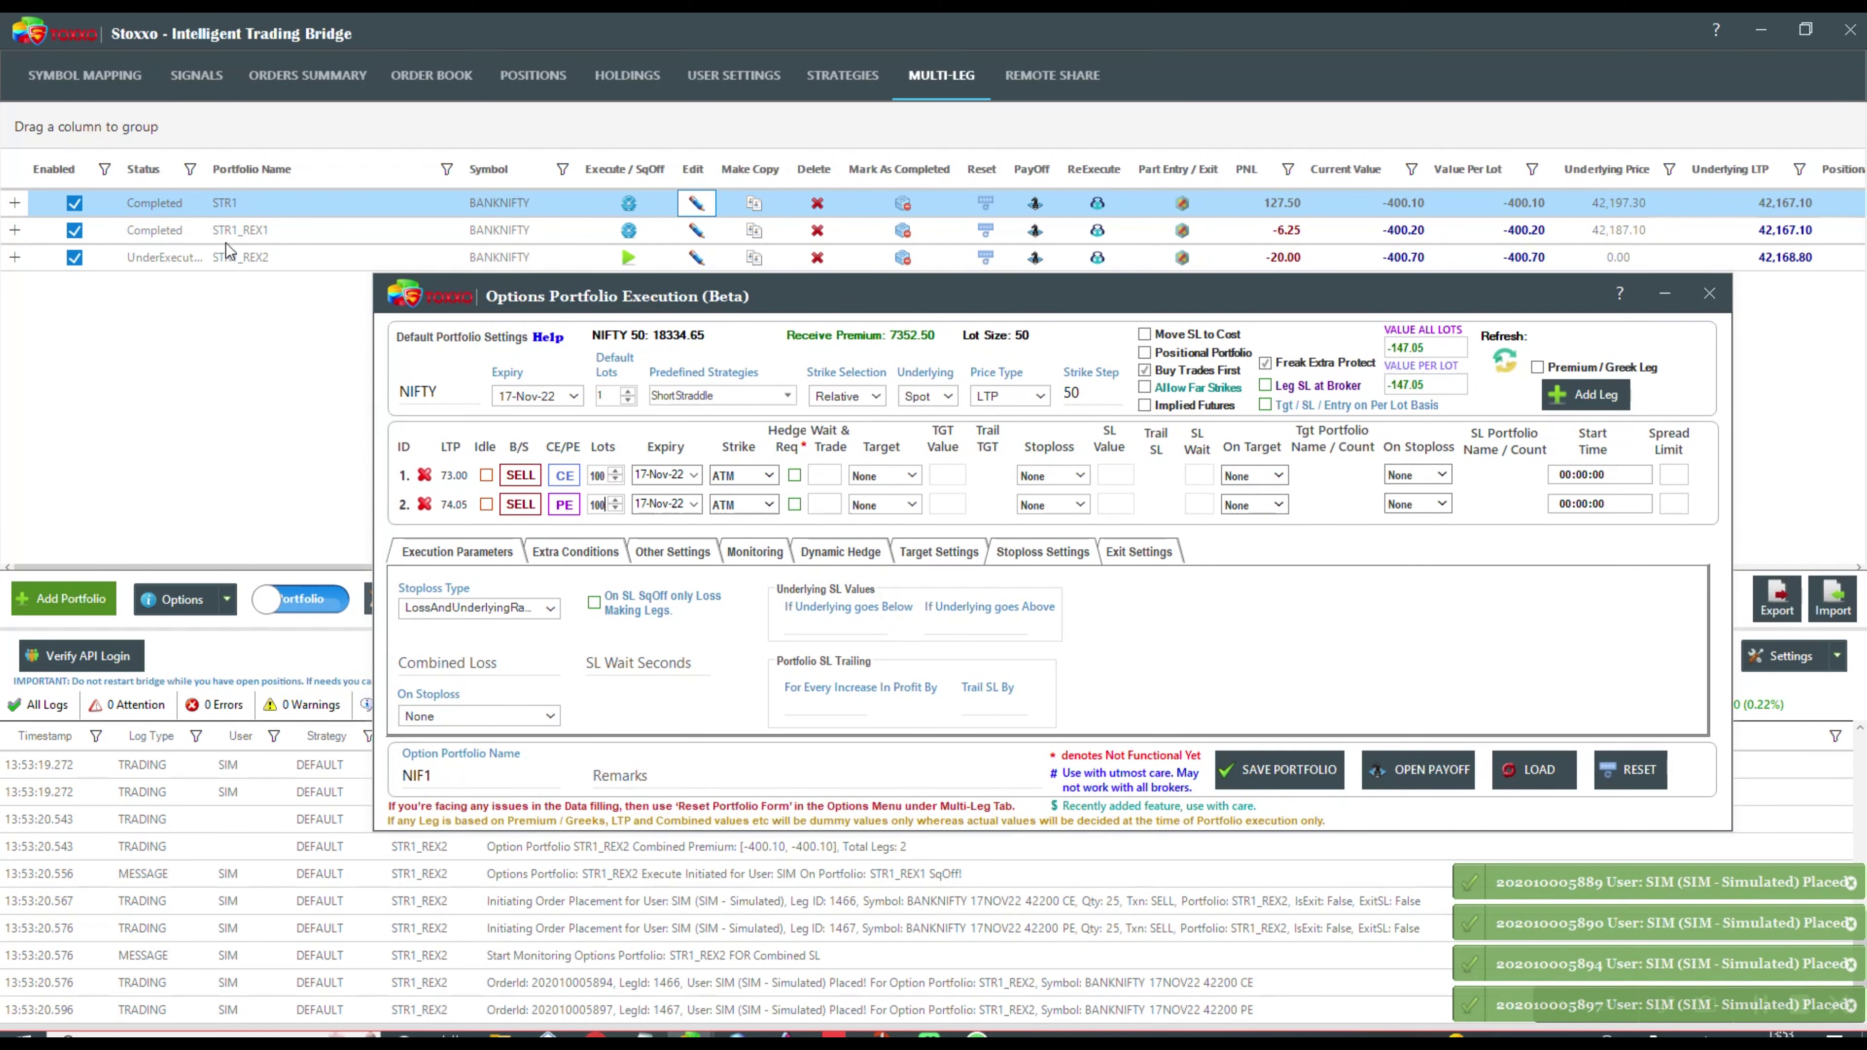
left_click_drag(689, 297, 629, 236)
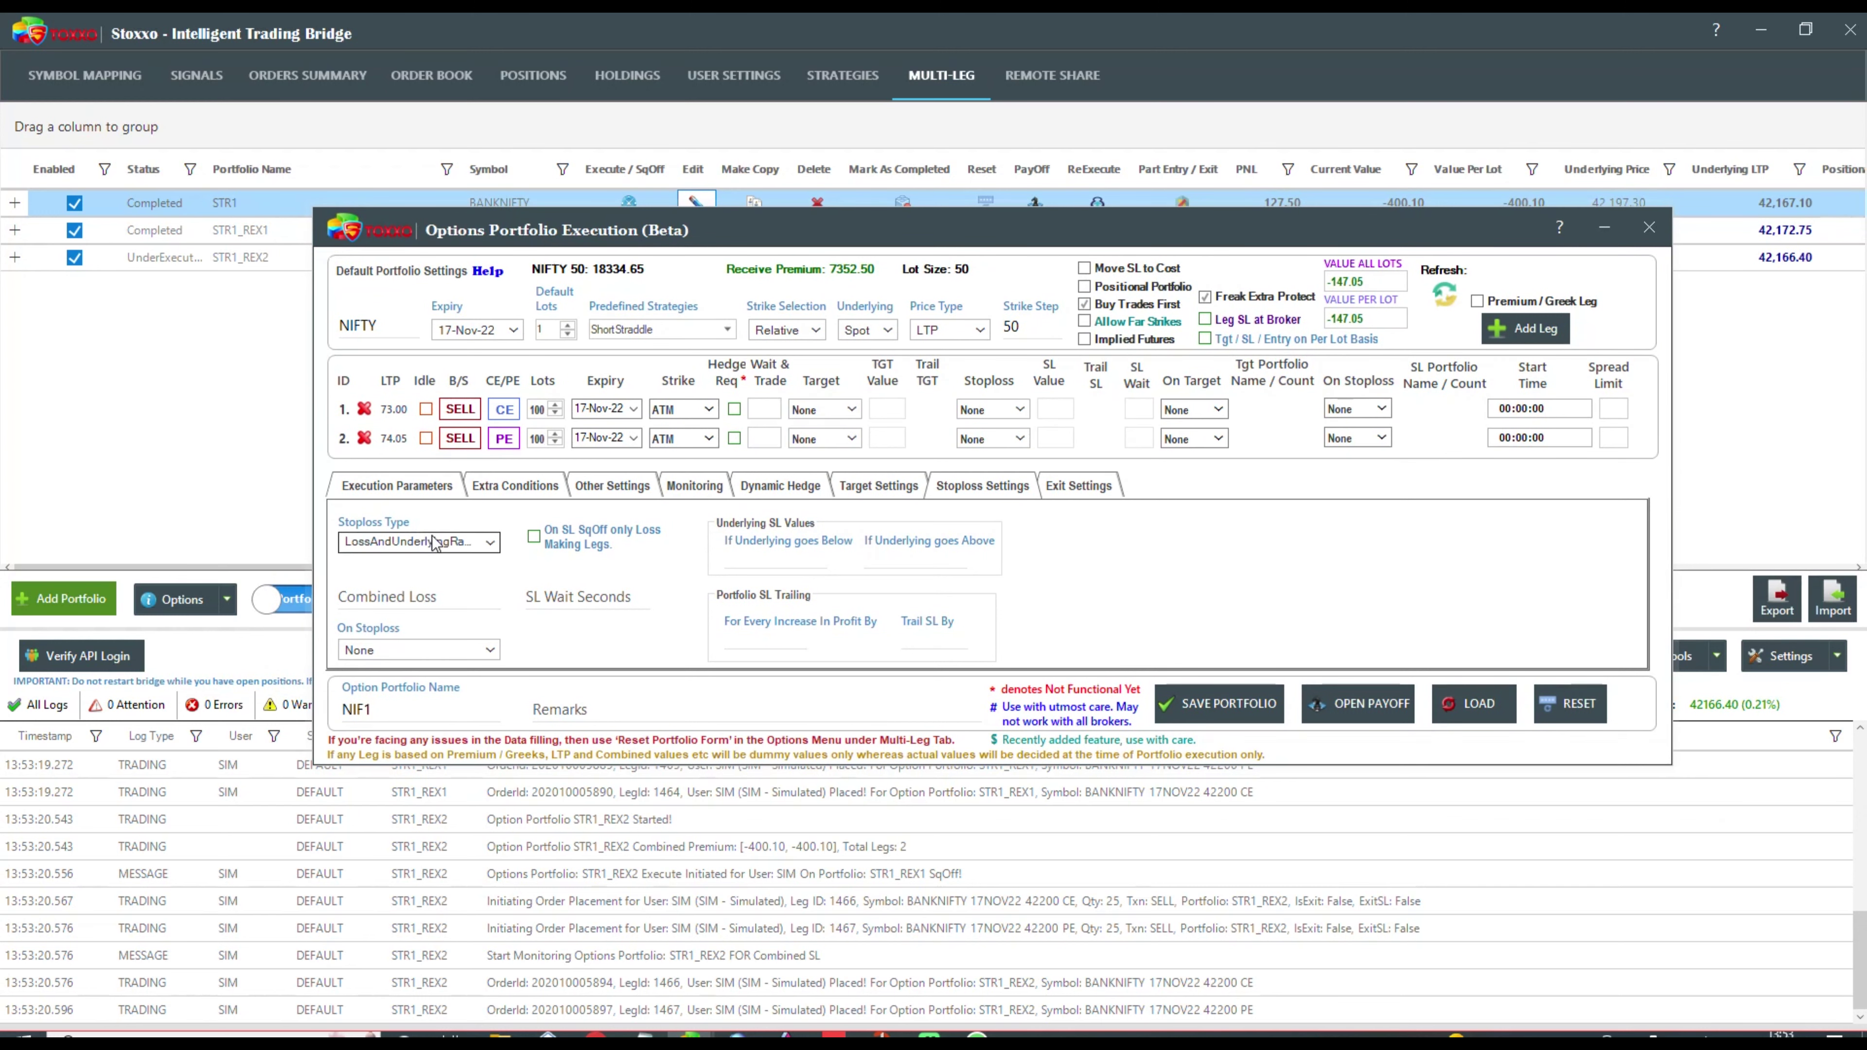
left_click(374, 592)
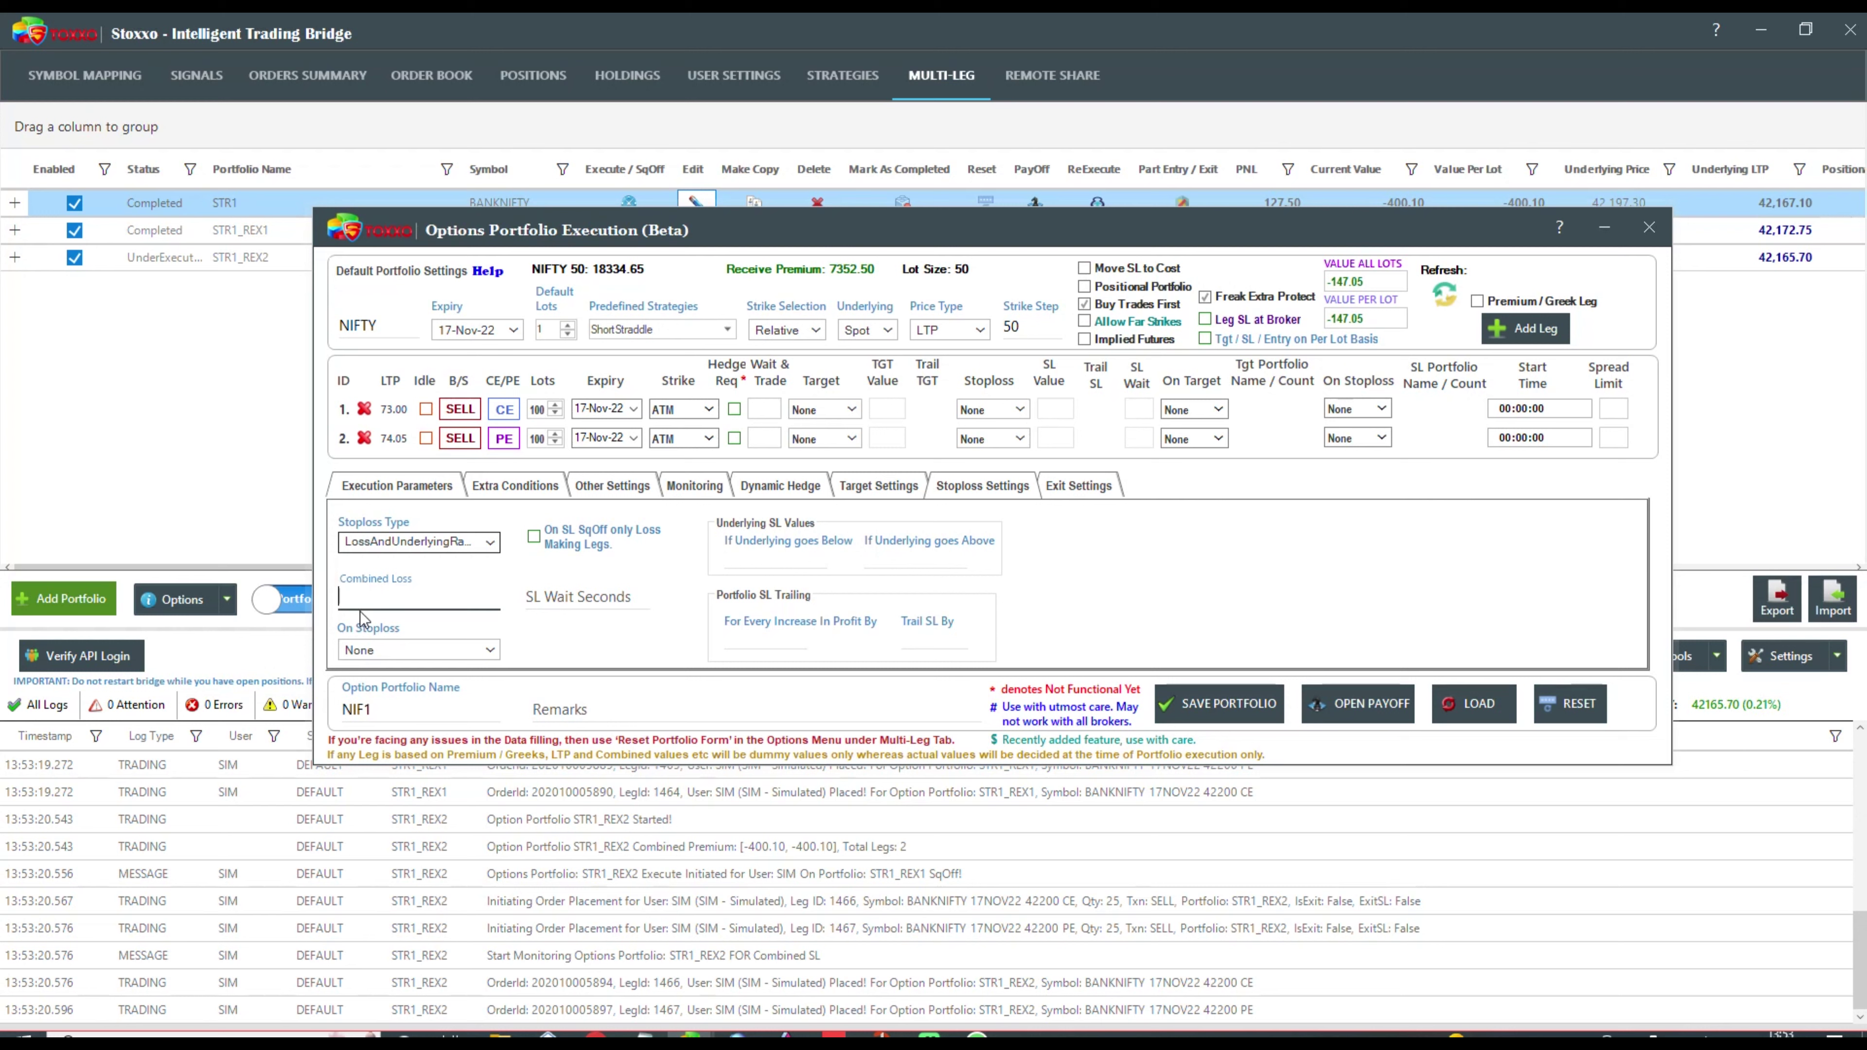
type("10000")
- Set the underlying SL values to -10 for going below and 10 for going above
left_click(793, 555)
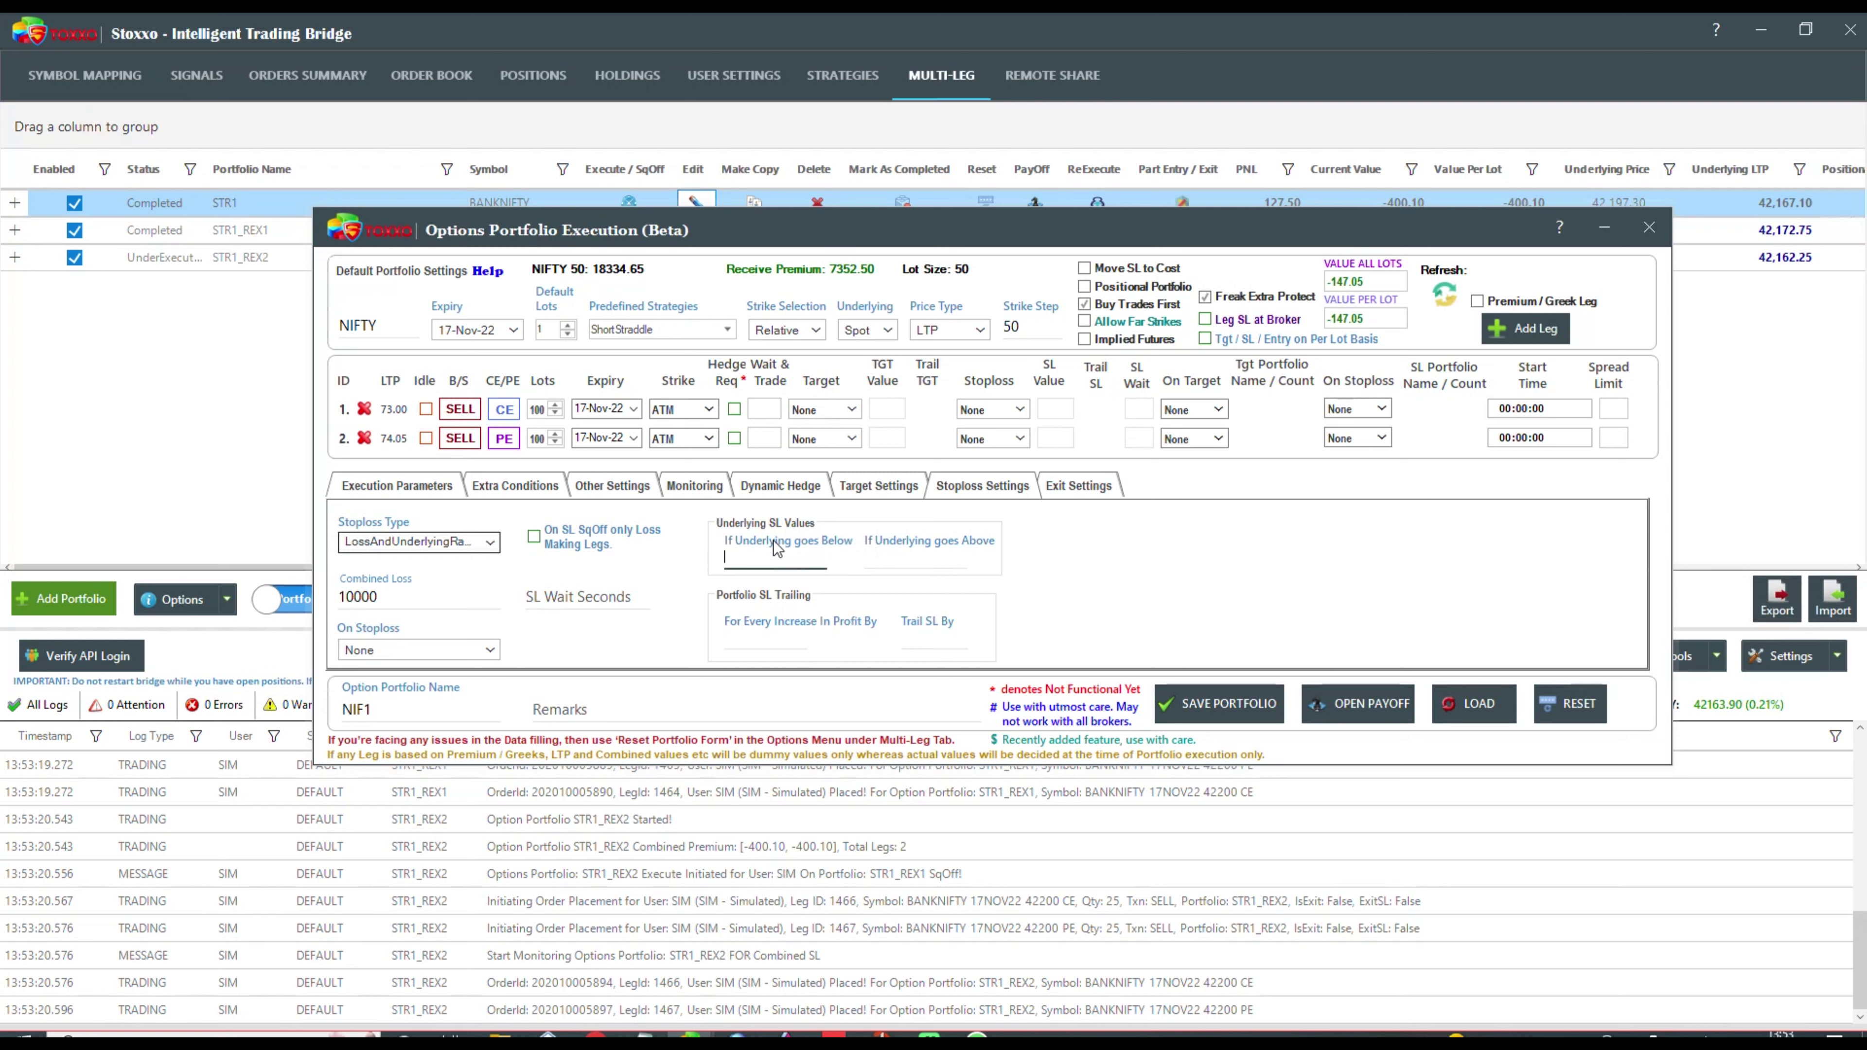
type("-10")
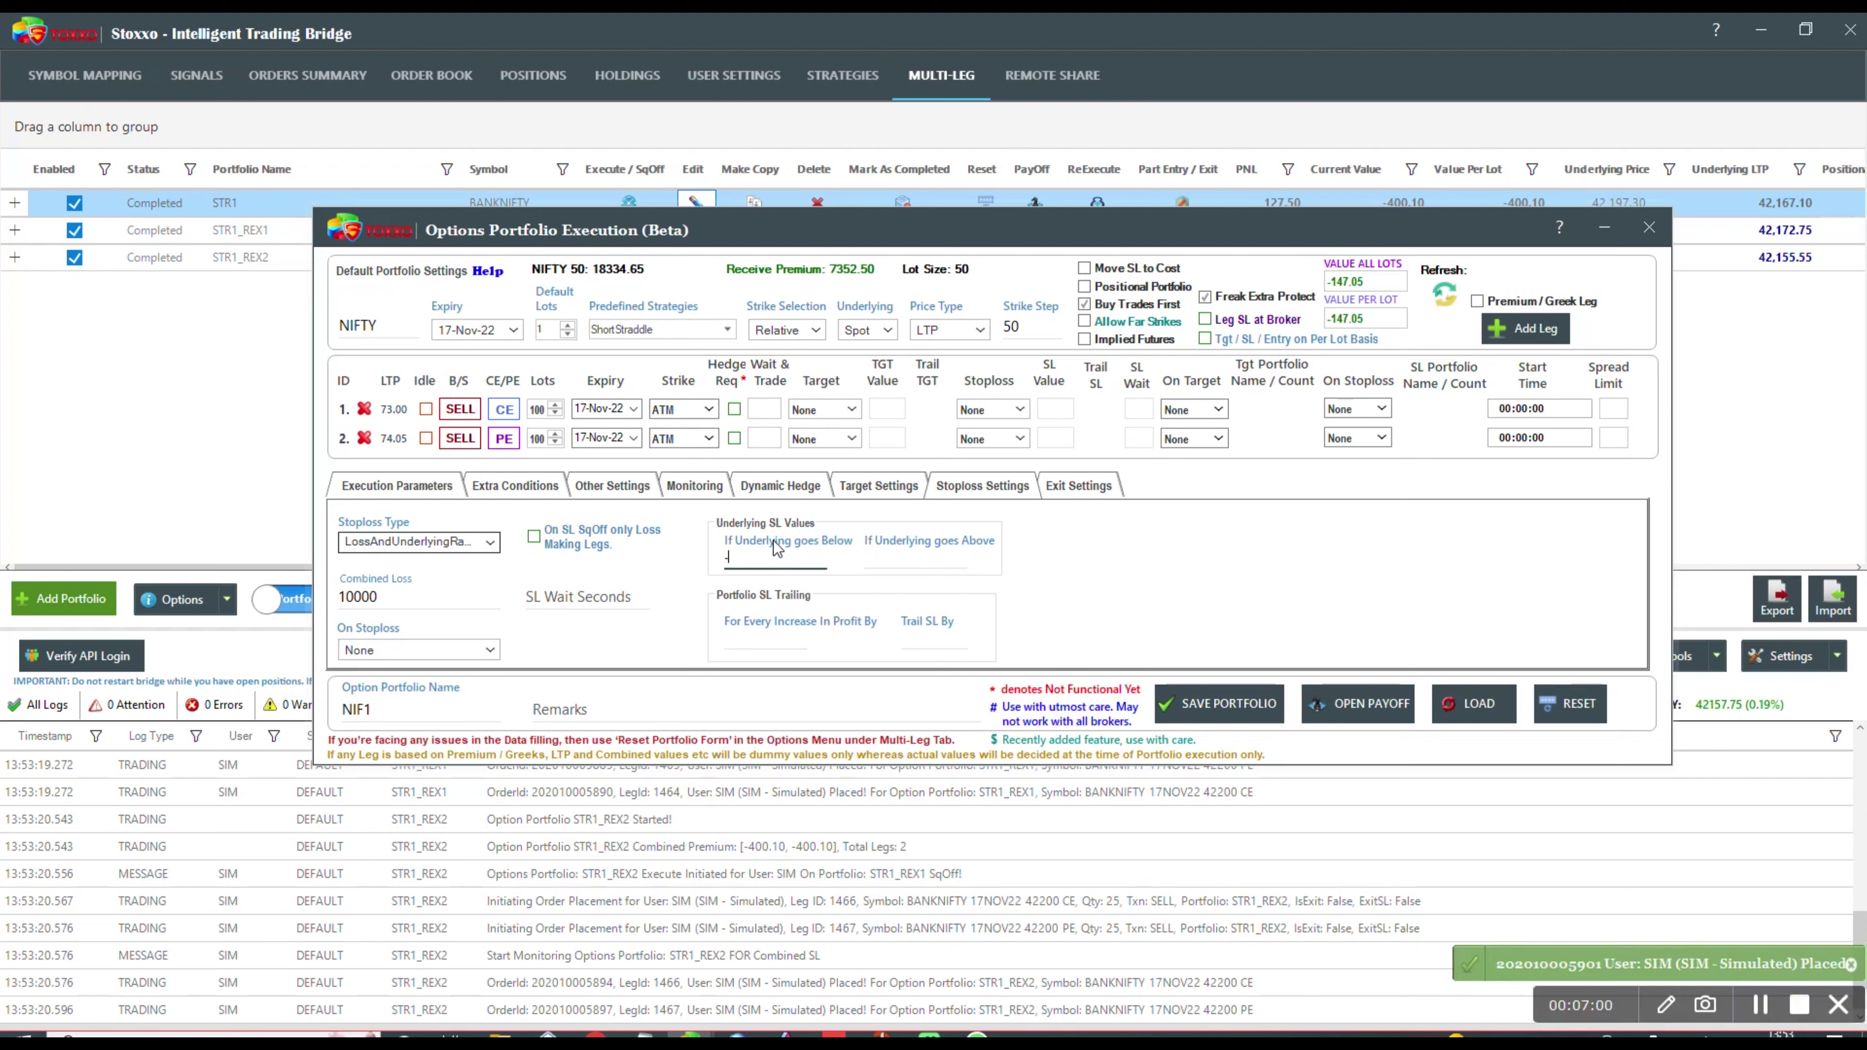
left_click(896, 561)
type("10")
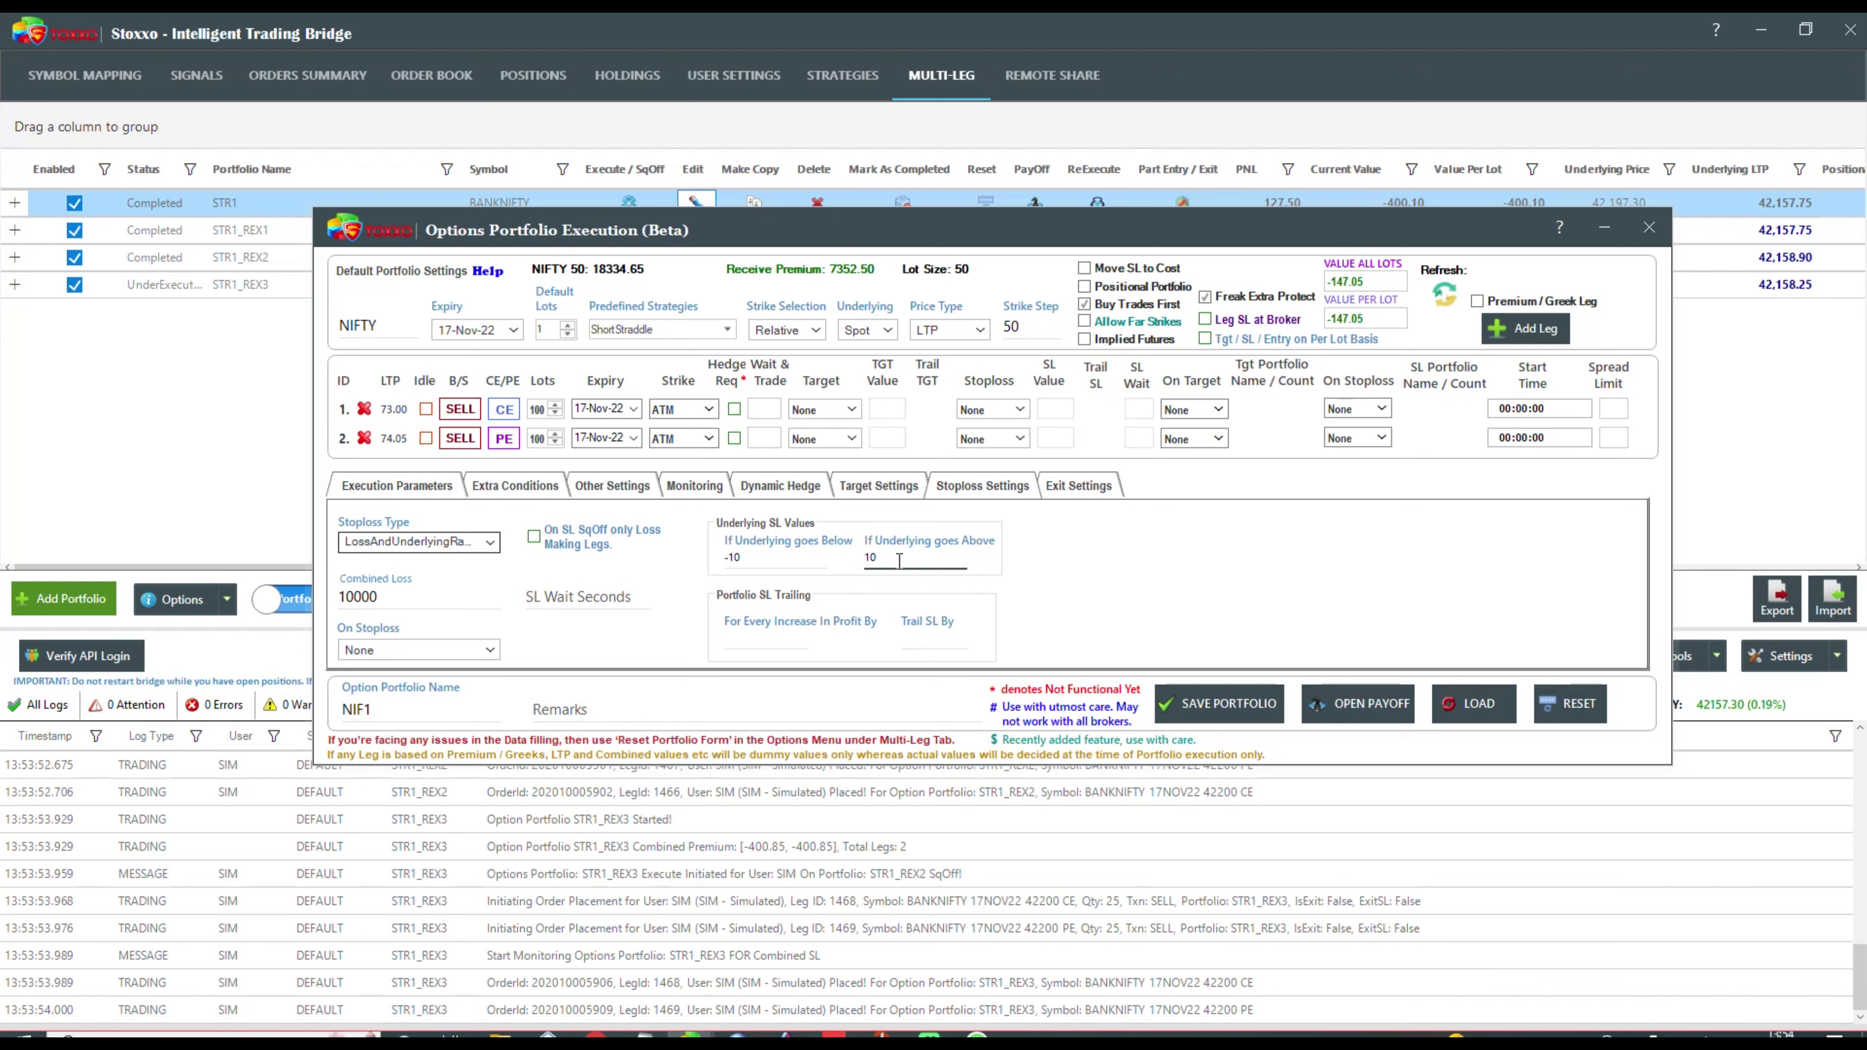
- Set the on-stoploss action to ReExecute and open the portfolio's target settings
left_click(397, 650)
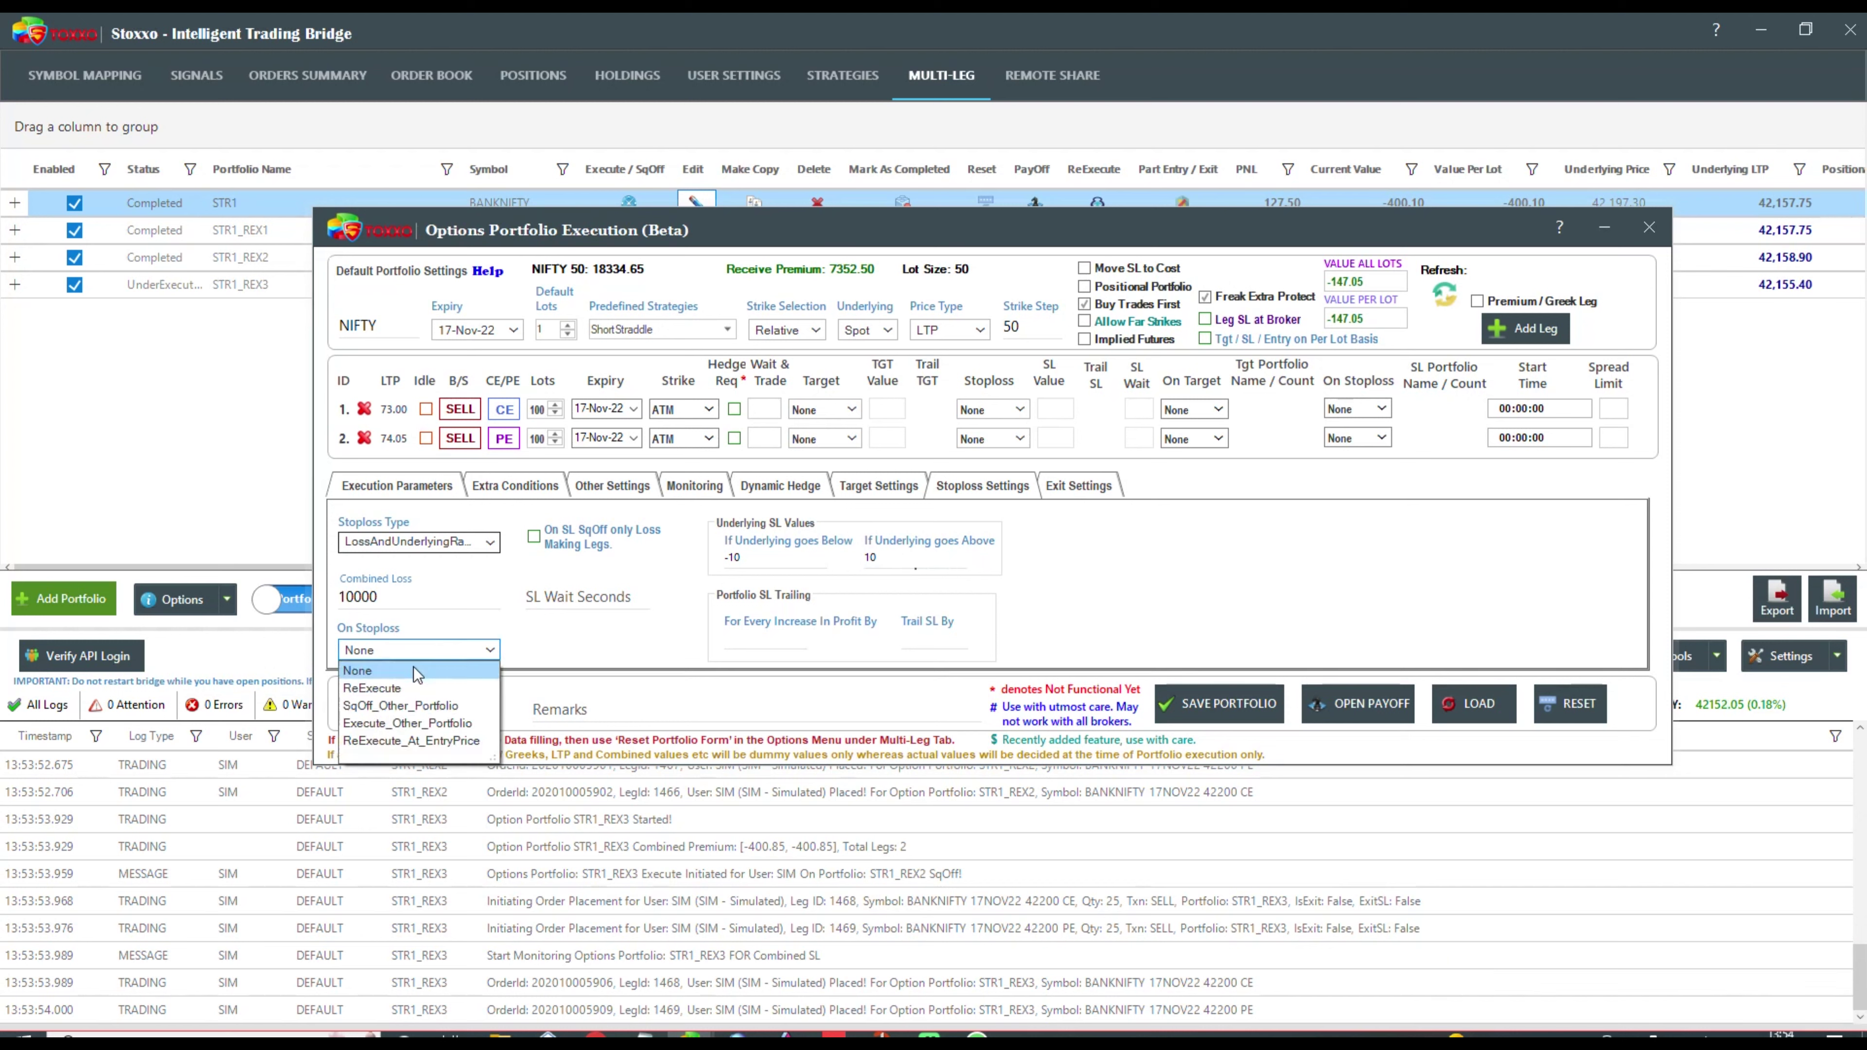
left_click(403, 687)
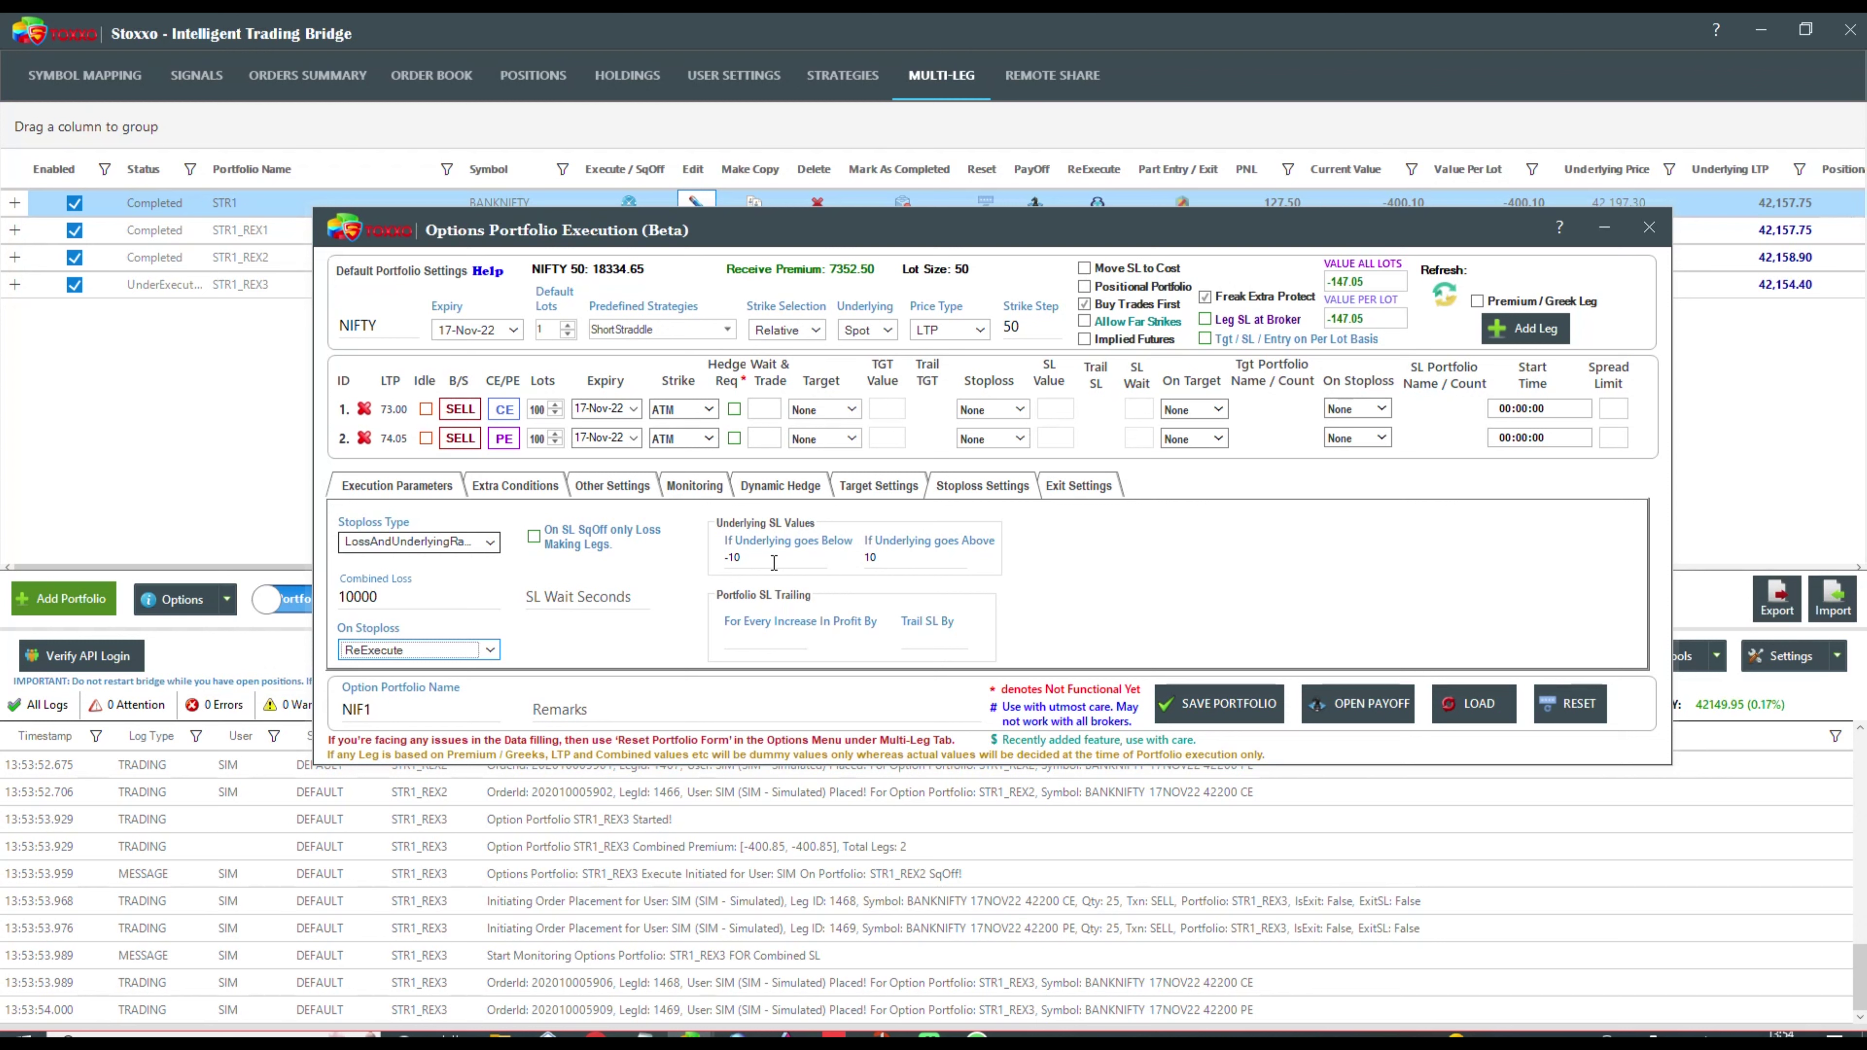
left_click(749, 637)
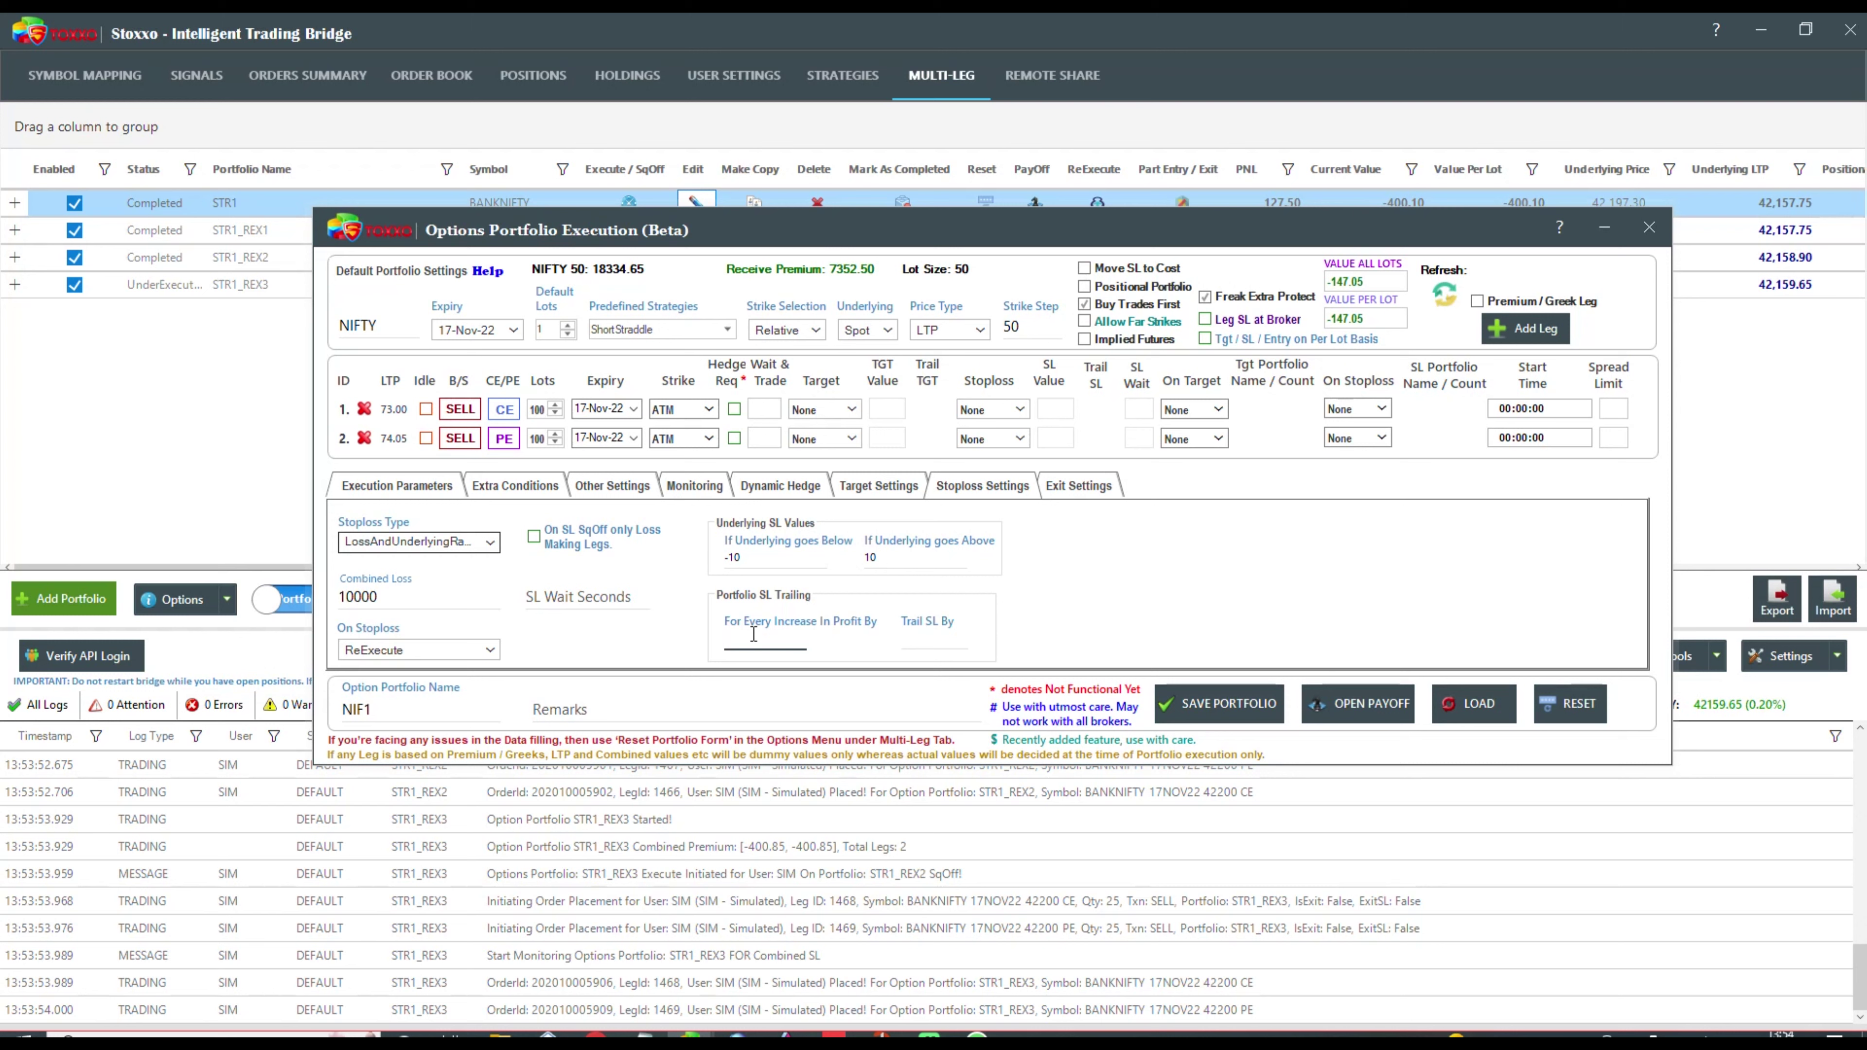
left_click(871, 491)
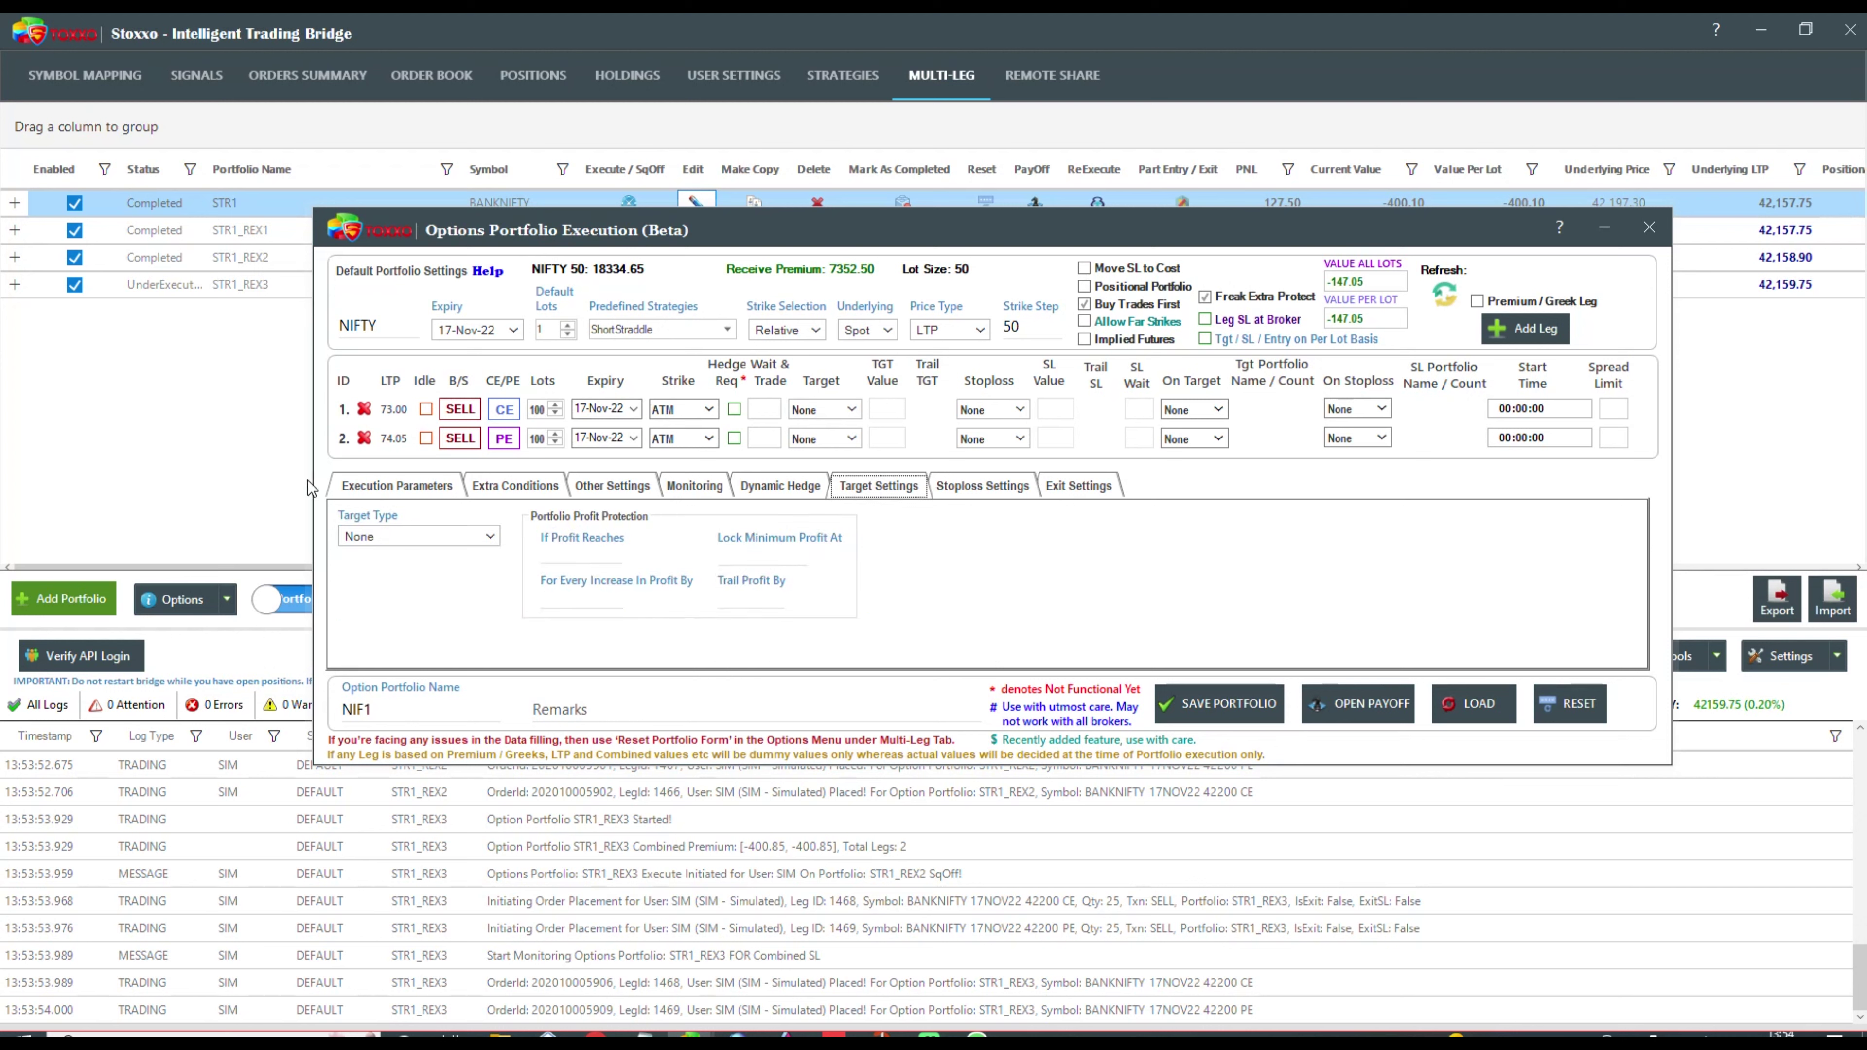
- Set the target type to CombinedProfit with a combined profit of 20000 and the on-target action to ReExecute
left_click(371, 539)
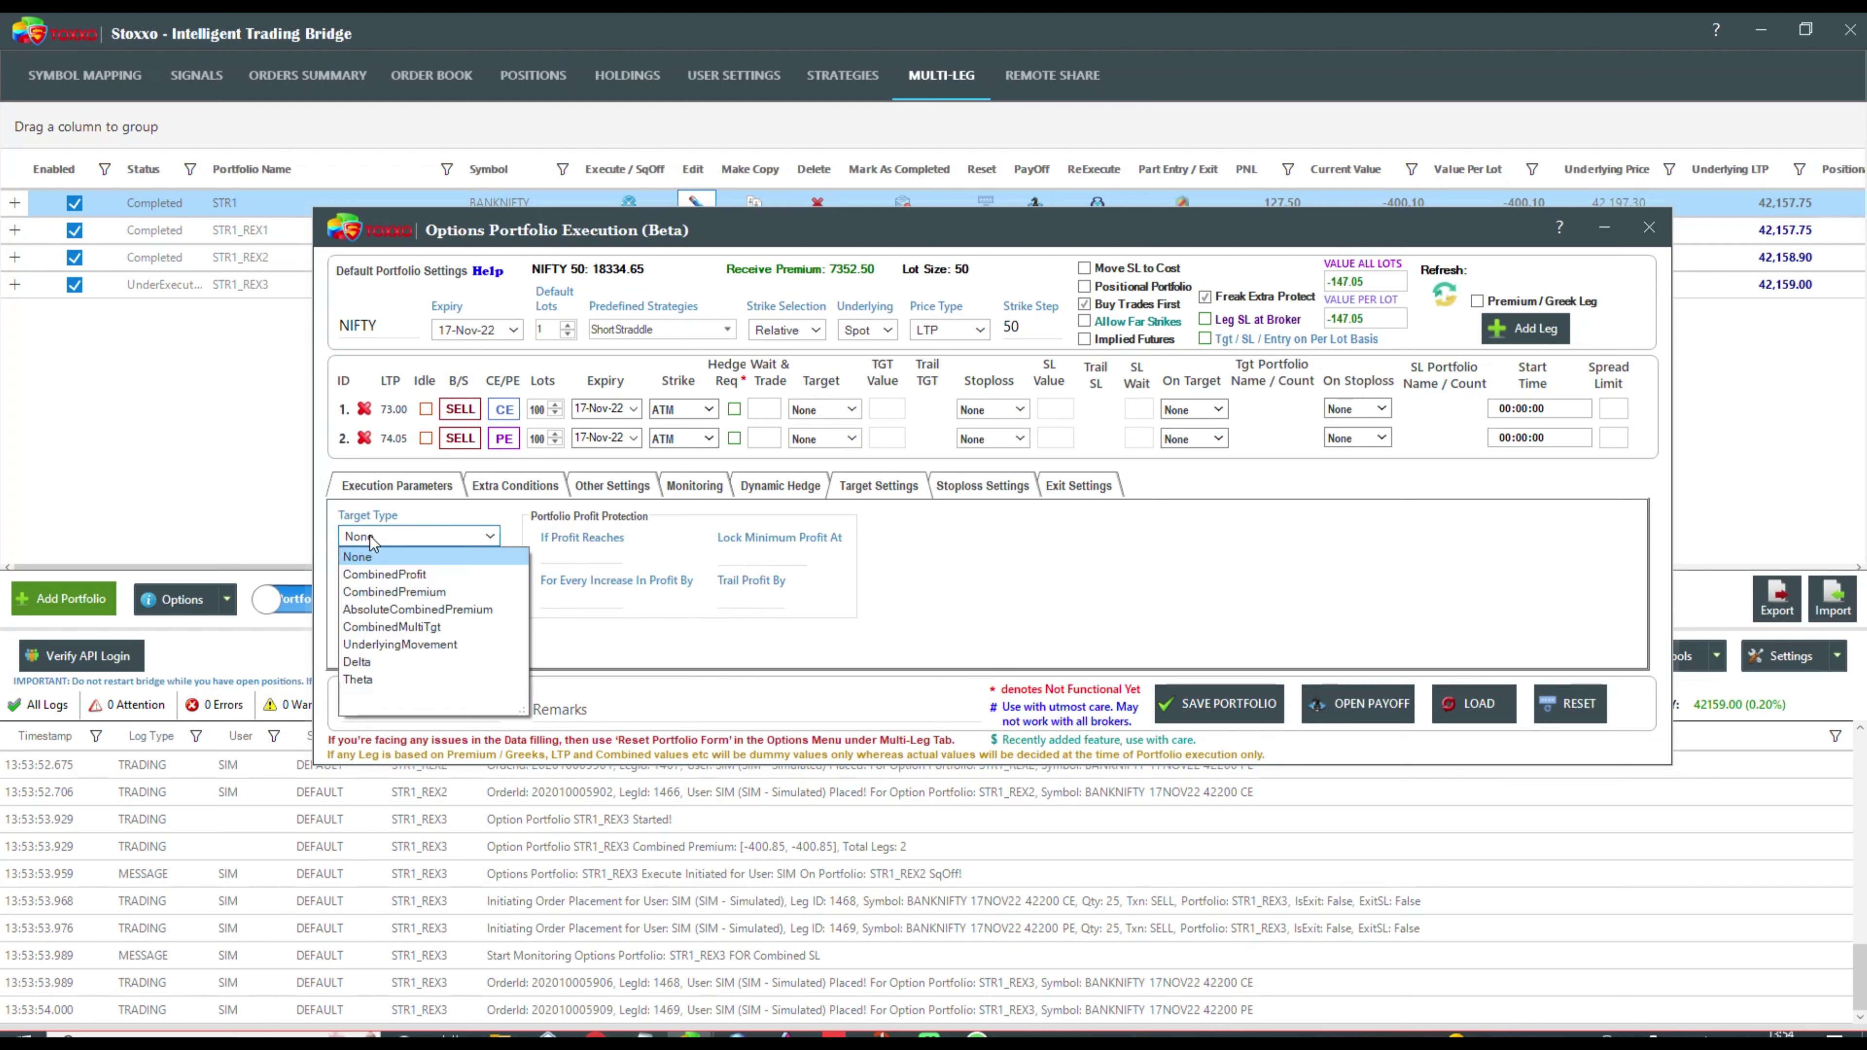
left_click(374, 574)
type("1000")
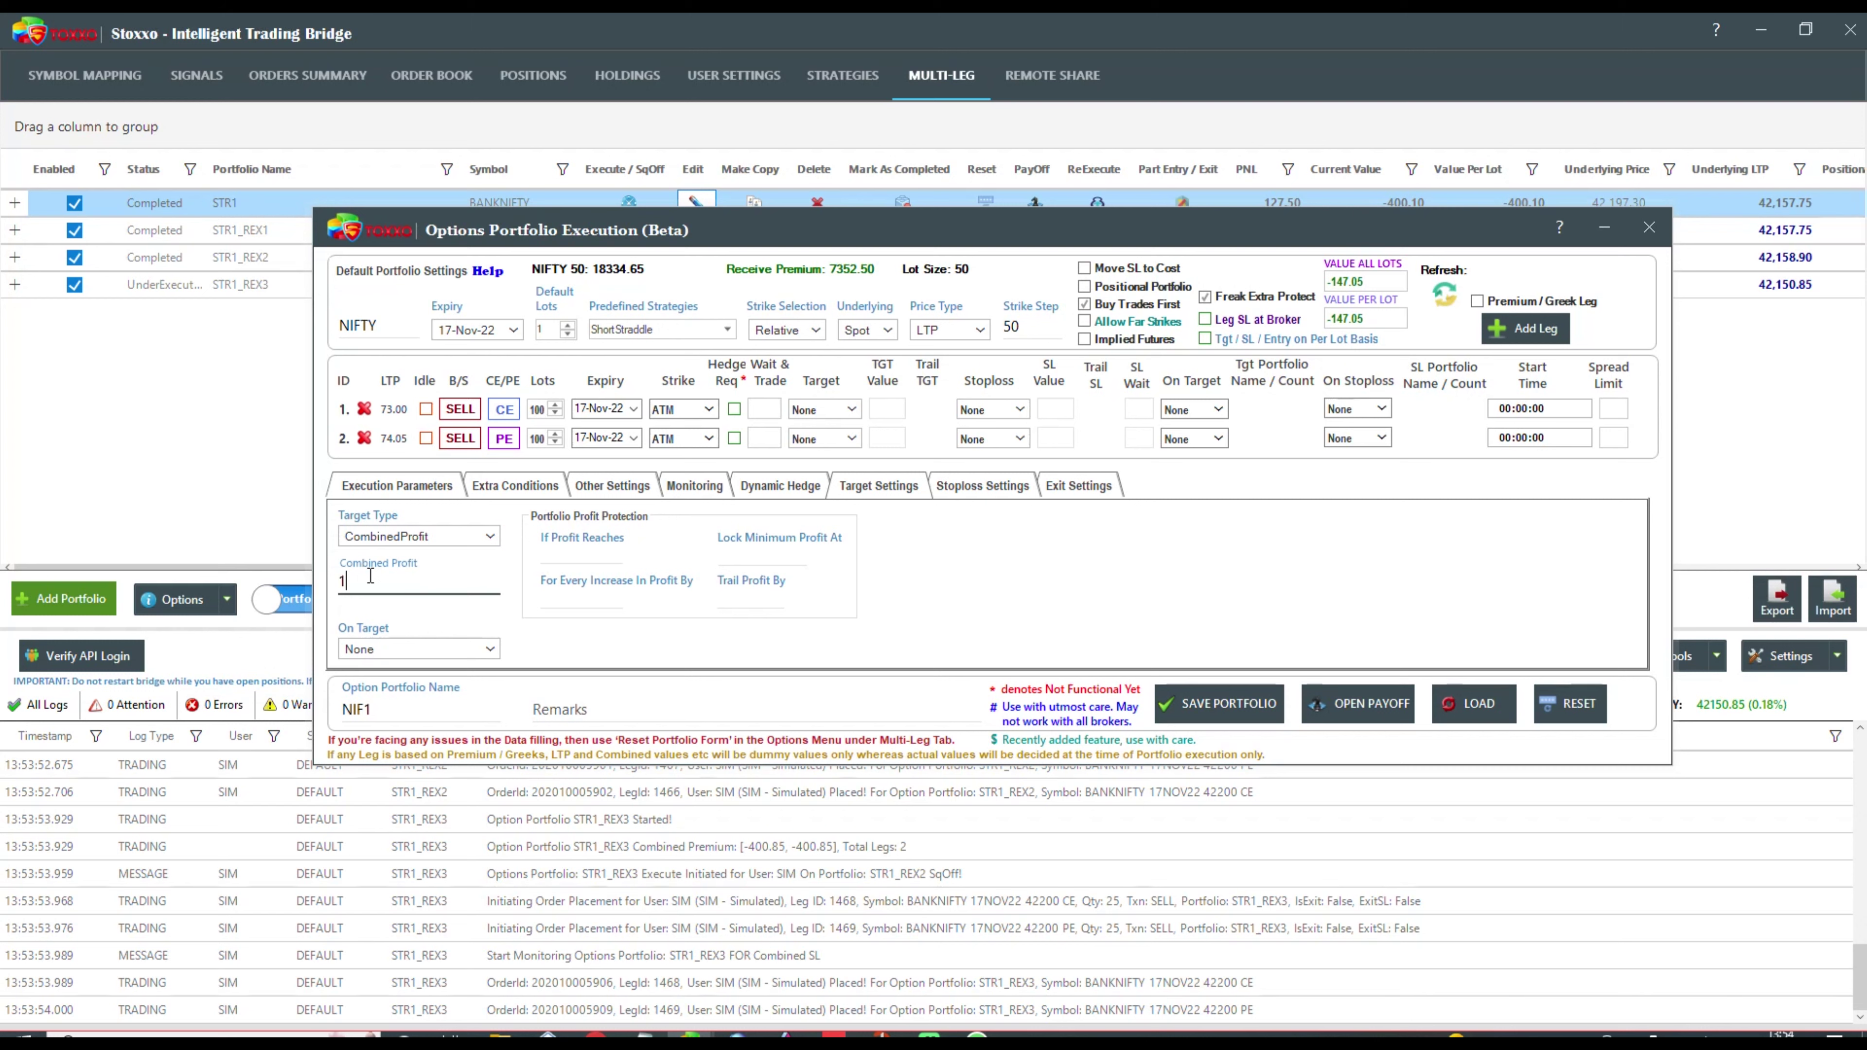
double_click(370, 580)
type("20000")
left_click(566, 597)
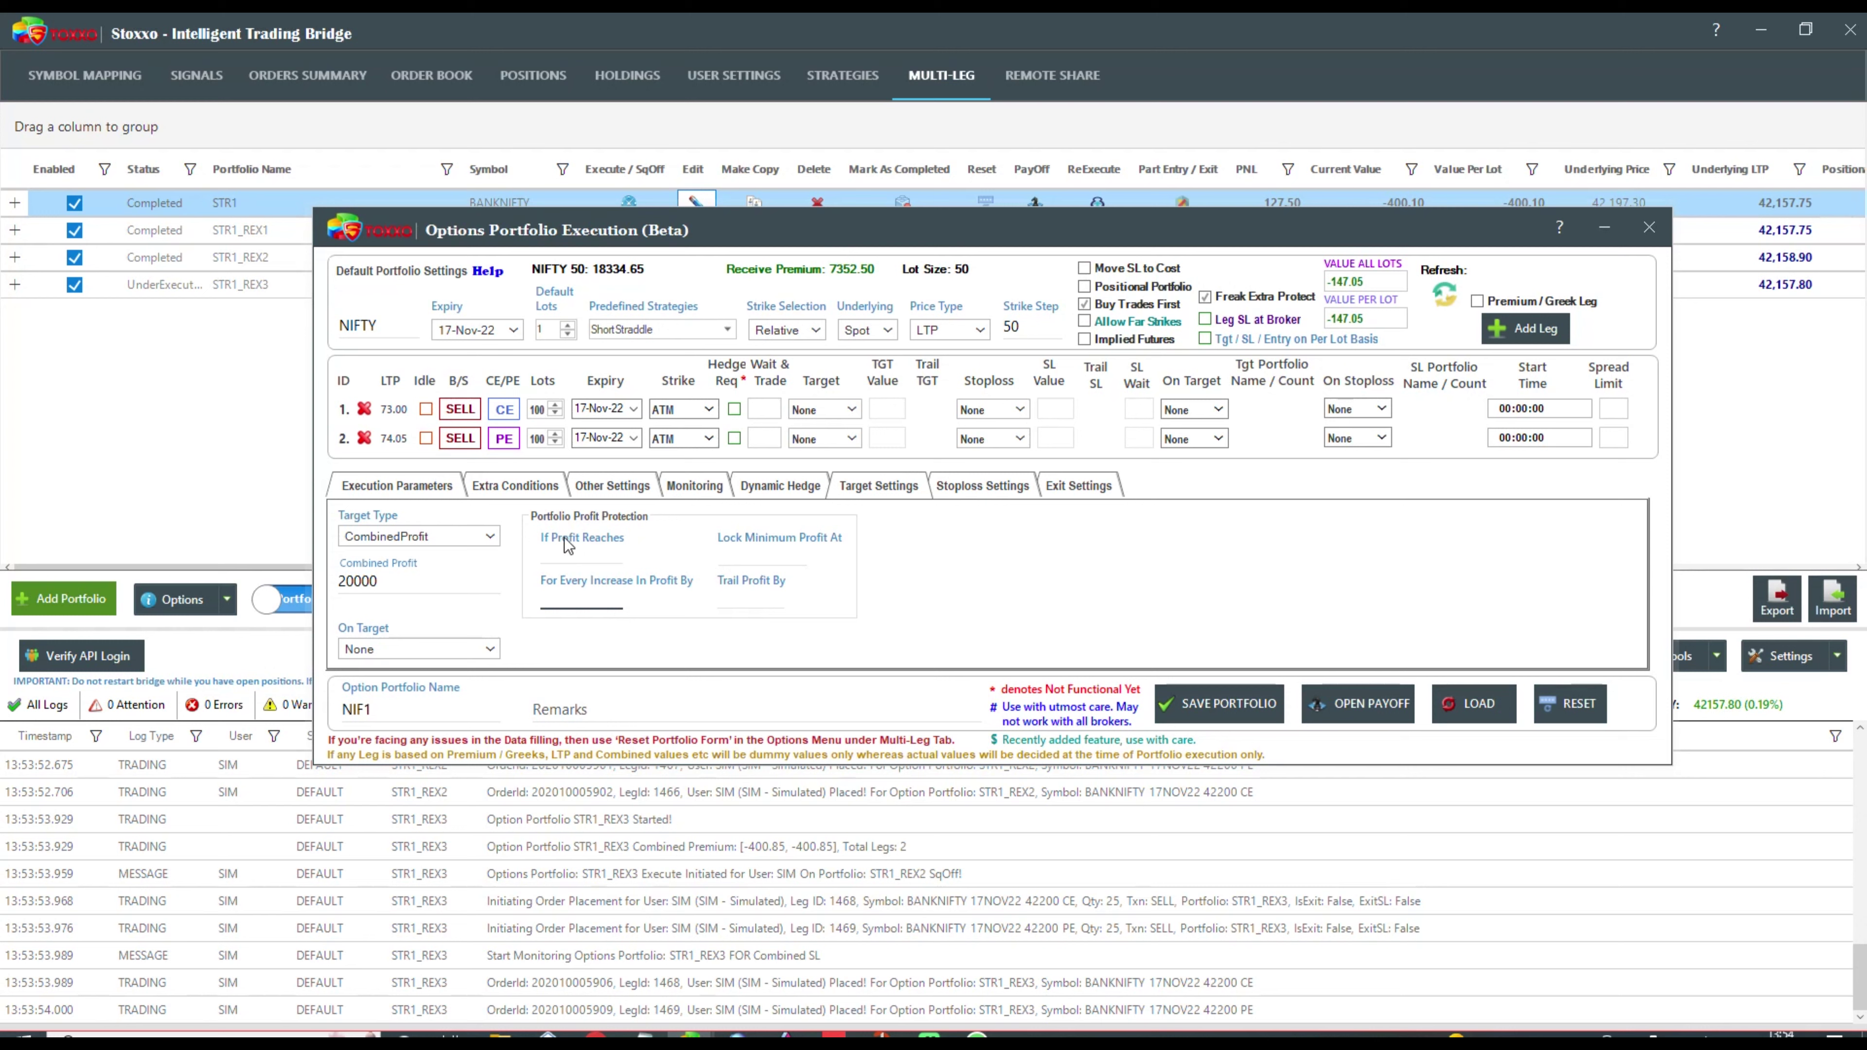
left_click(573, 553)
left_click(353, 650)
left_click(382, 681)
- Set the portfolio profit protection to lock a minimum profit of 9000 once profit reaches 10000
left_click(570, 555)
type("10000")
left_click(763, 557)
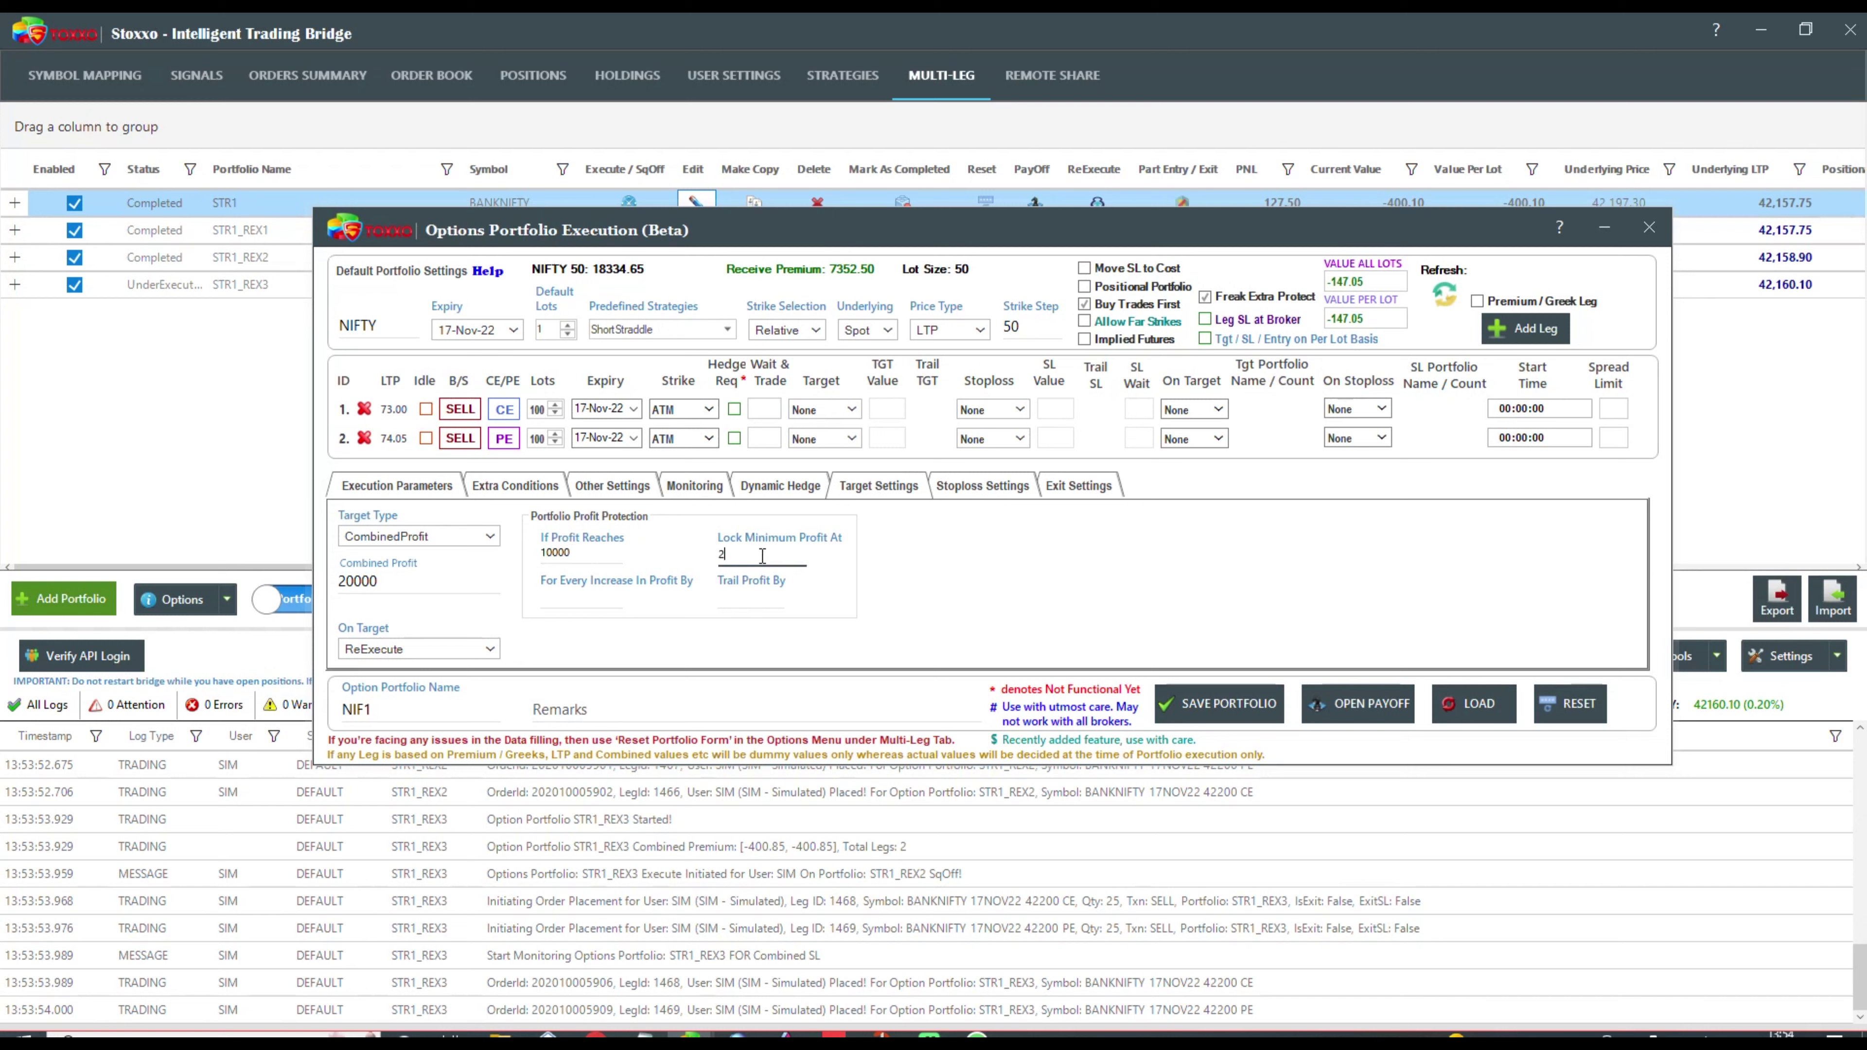
type("9000")
left_click(572, 599)
type("5000")
left_click(727, 599)
type("5")
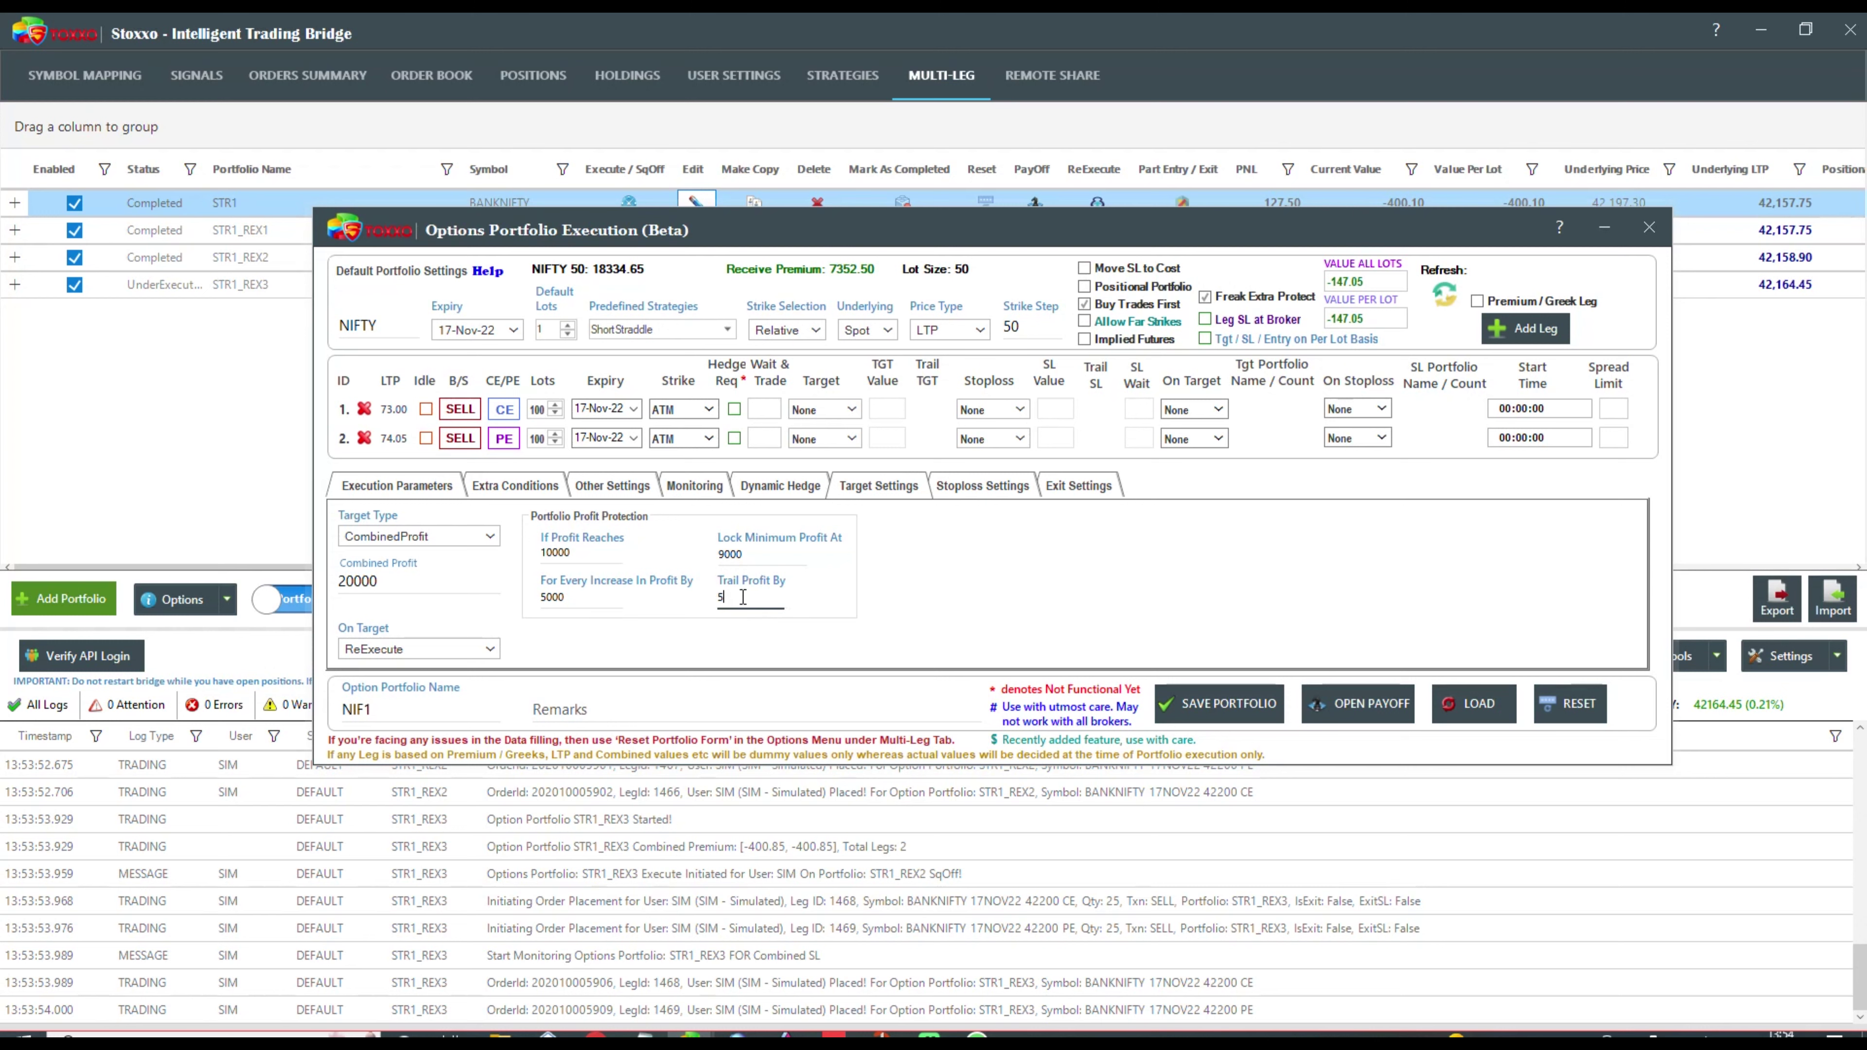
type("00")
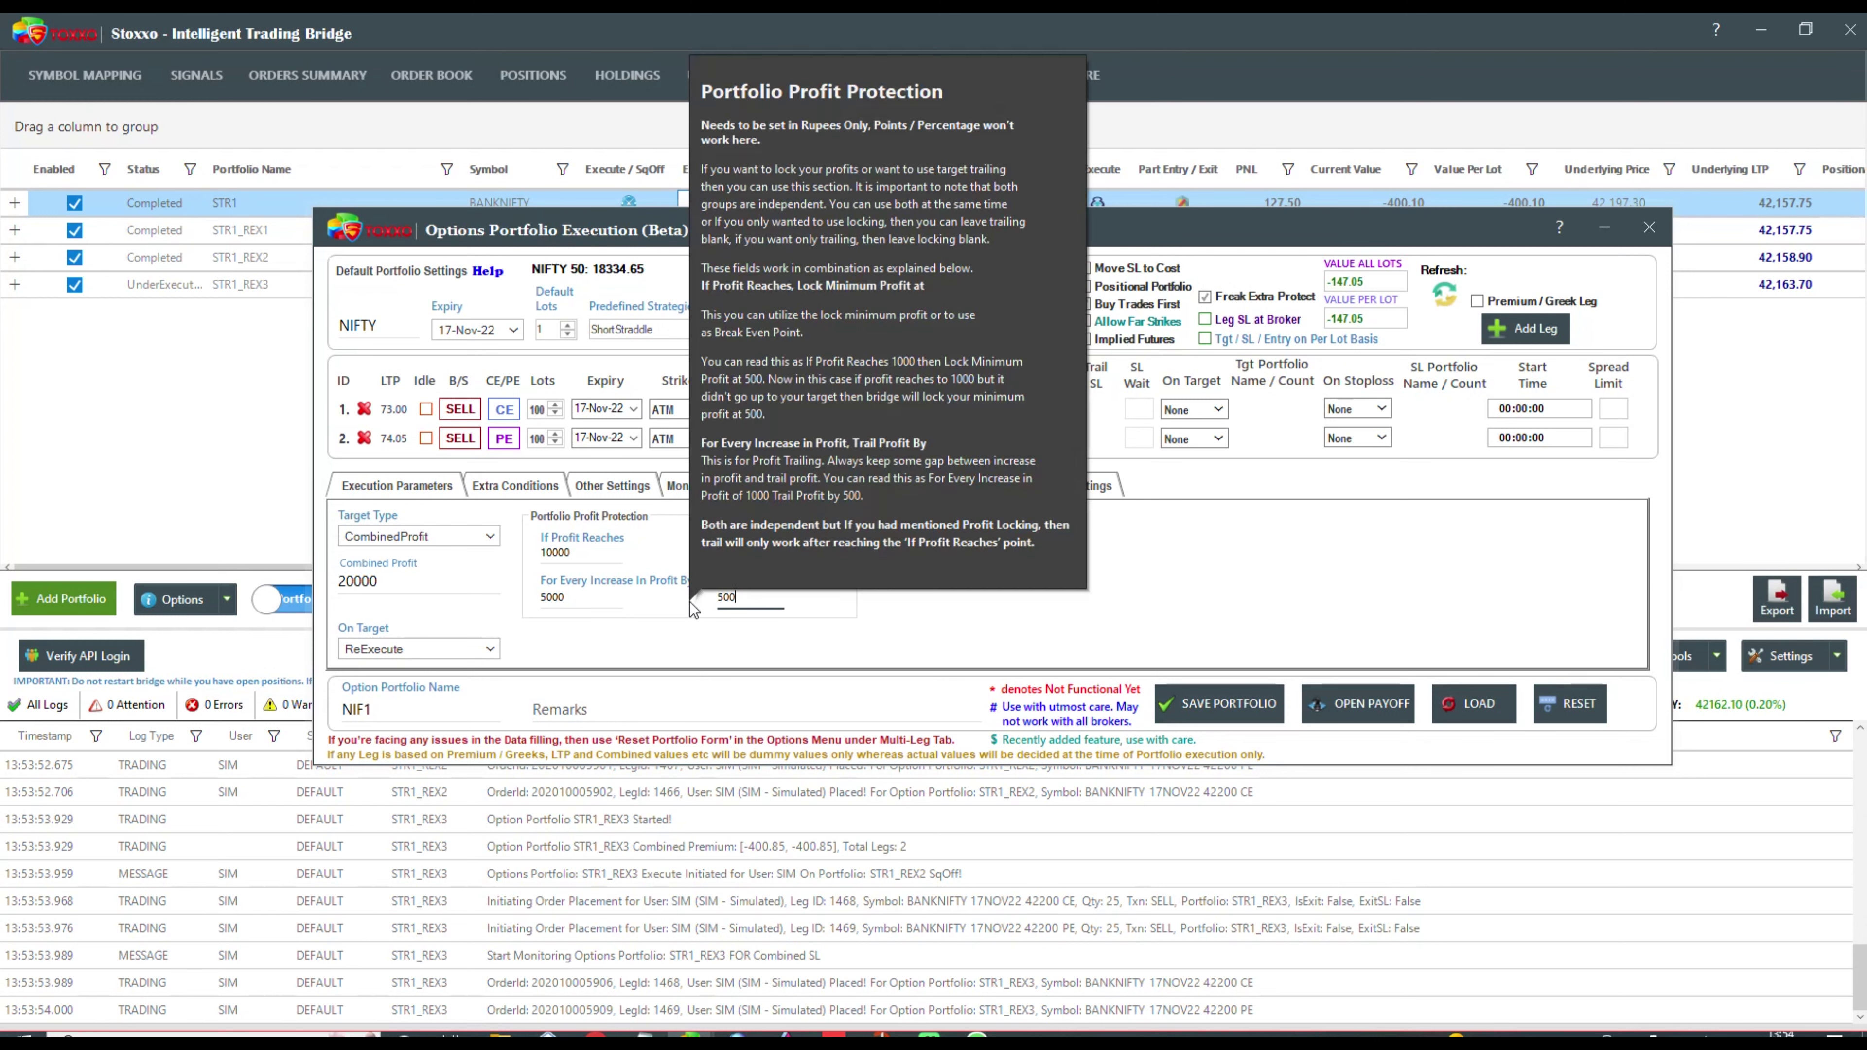
key("BackSpace")
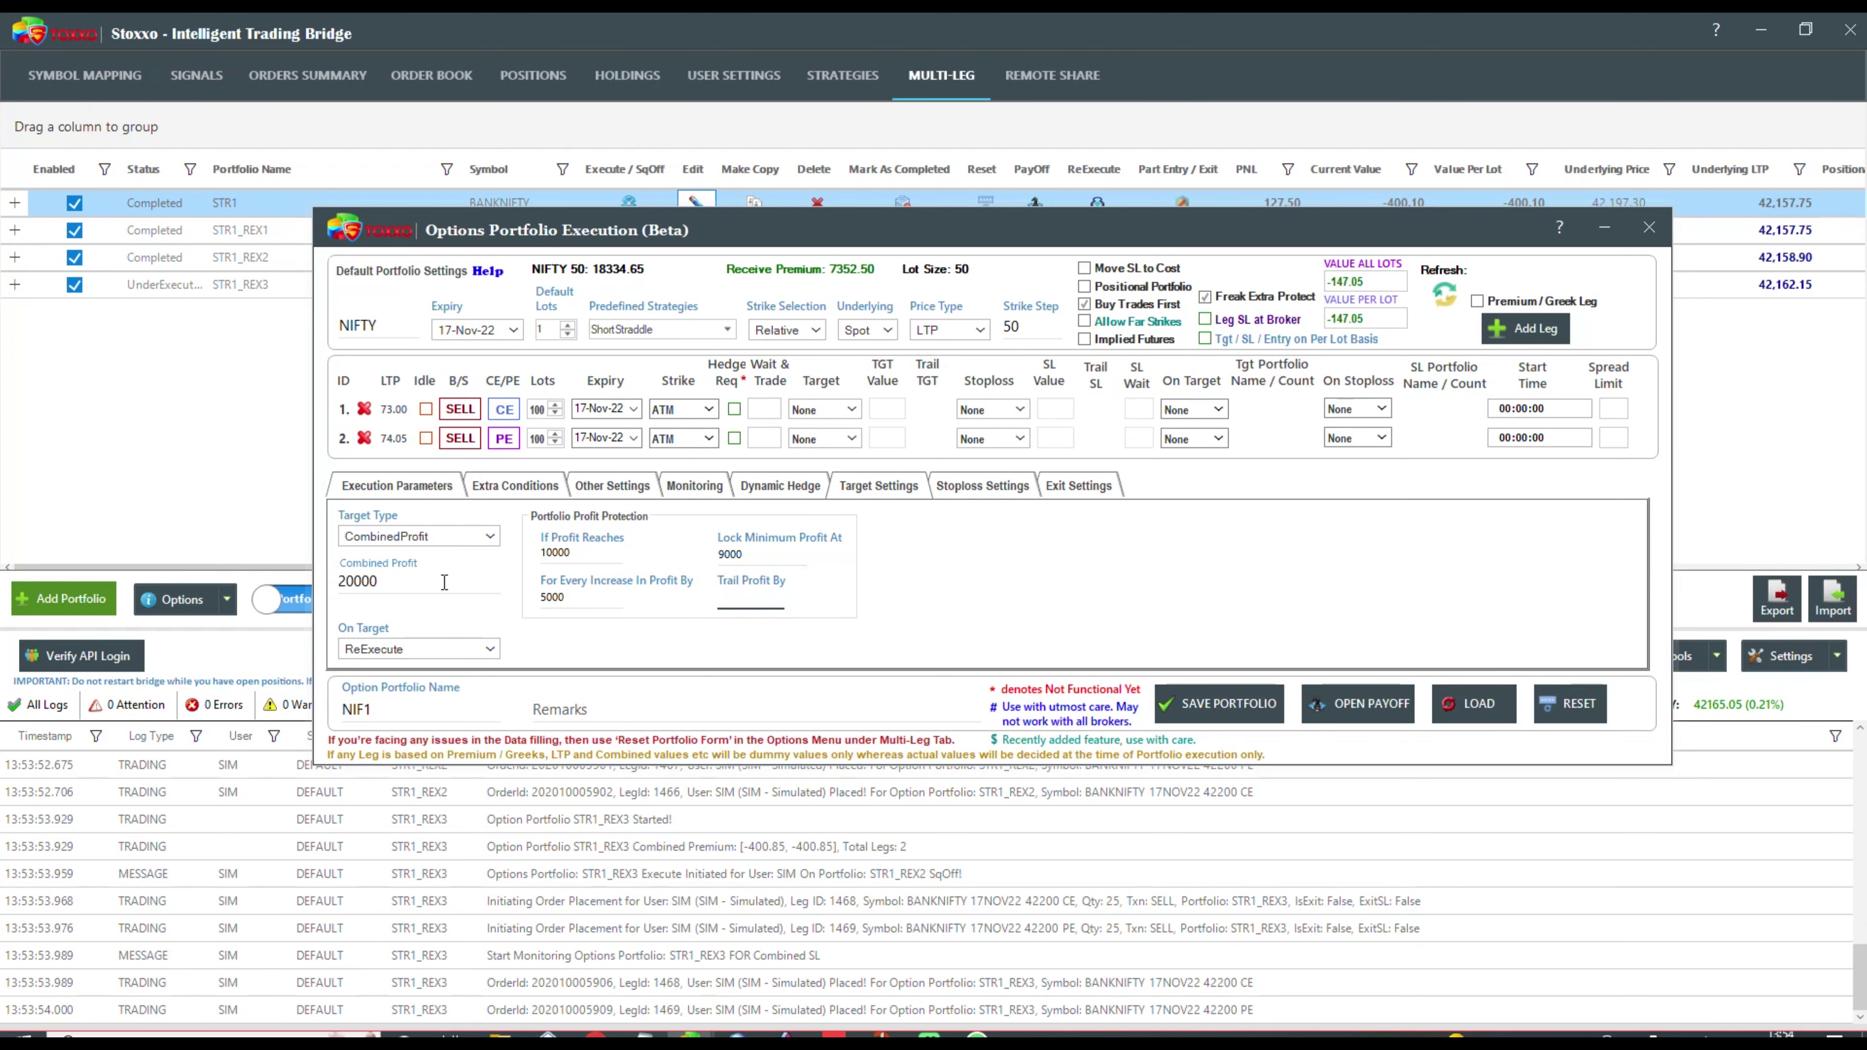
double_click(592, 597)
key("BackSpace")
- Review the stoploss options of the first leg and the portfolio's stoploss settings, and decline the incoming call
left_click(965, 411)
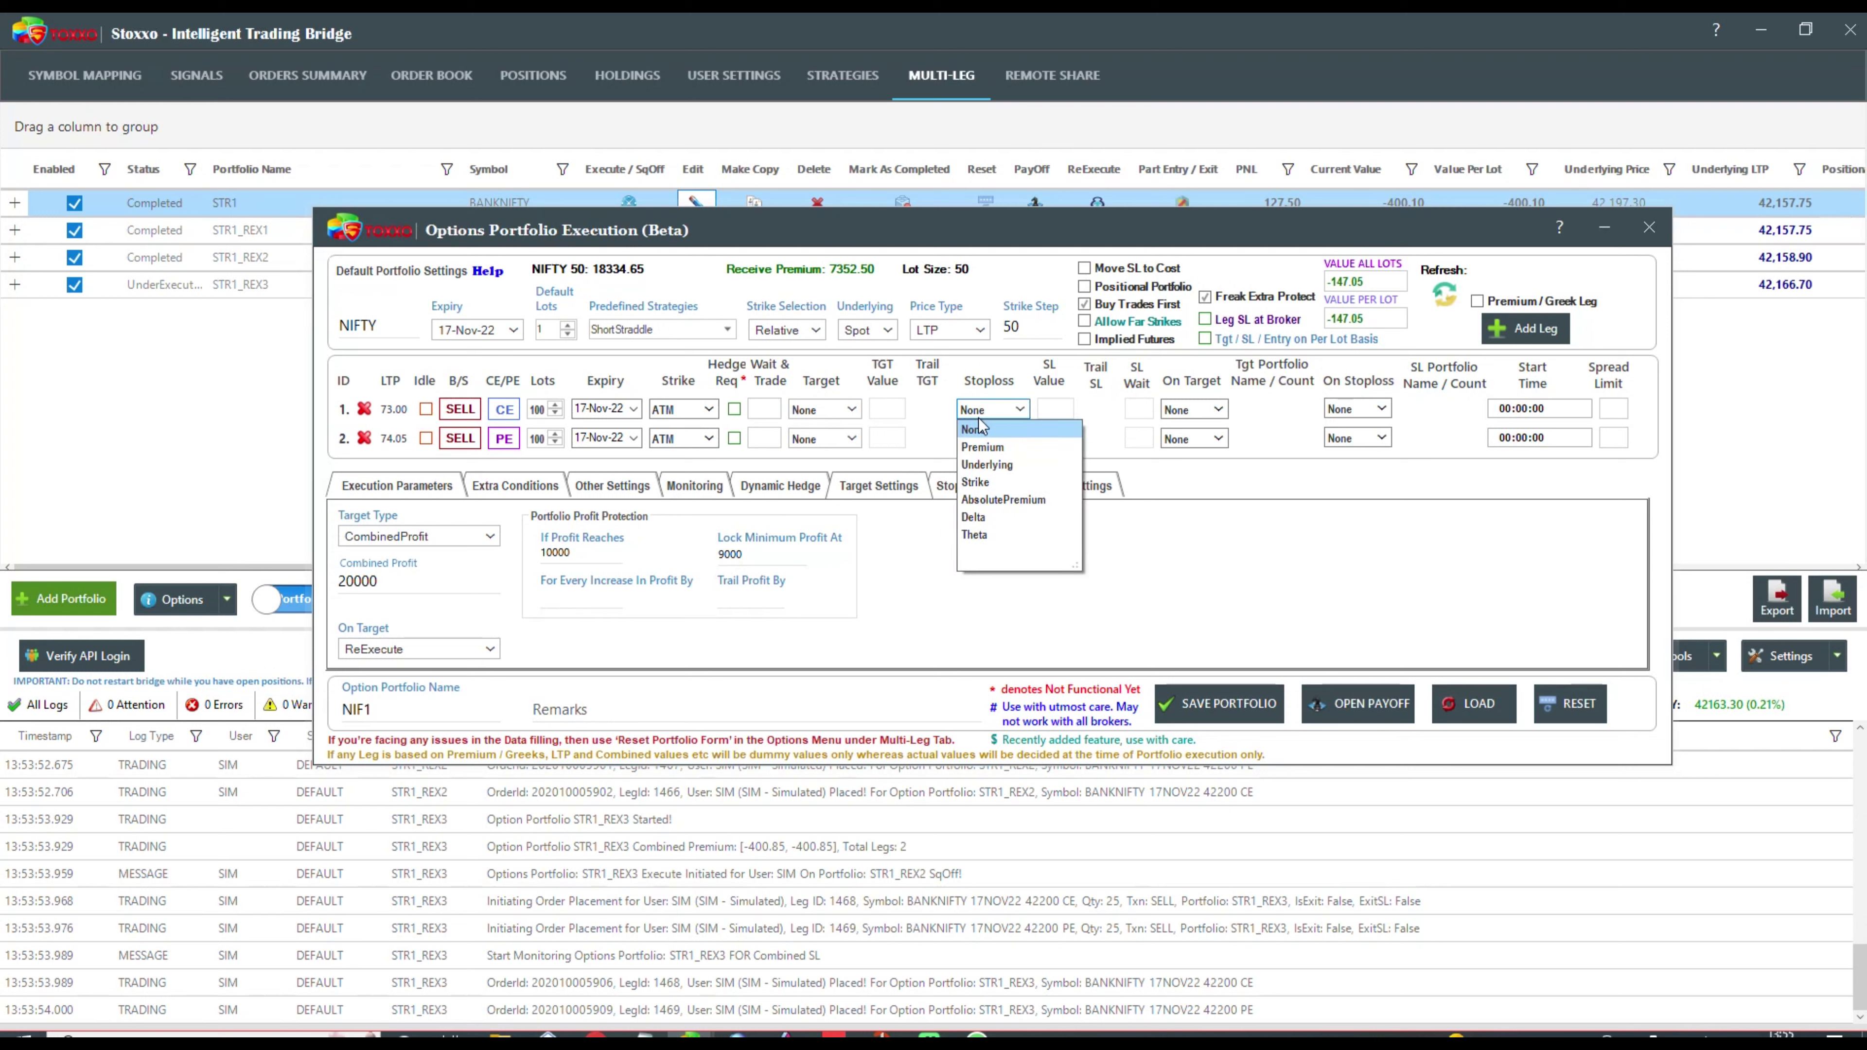
left_click(1178, 557)
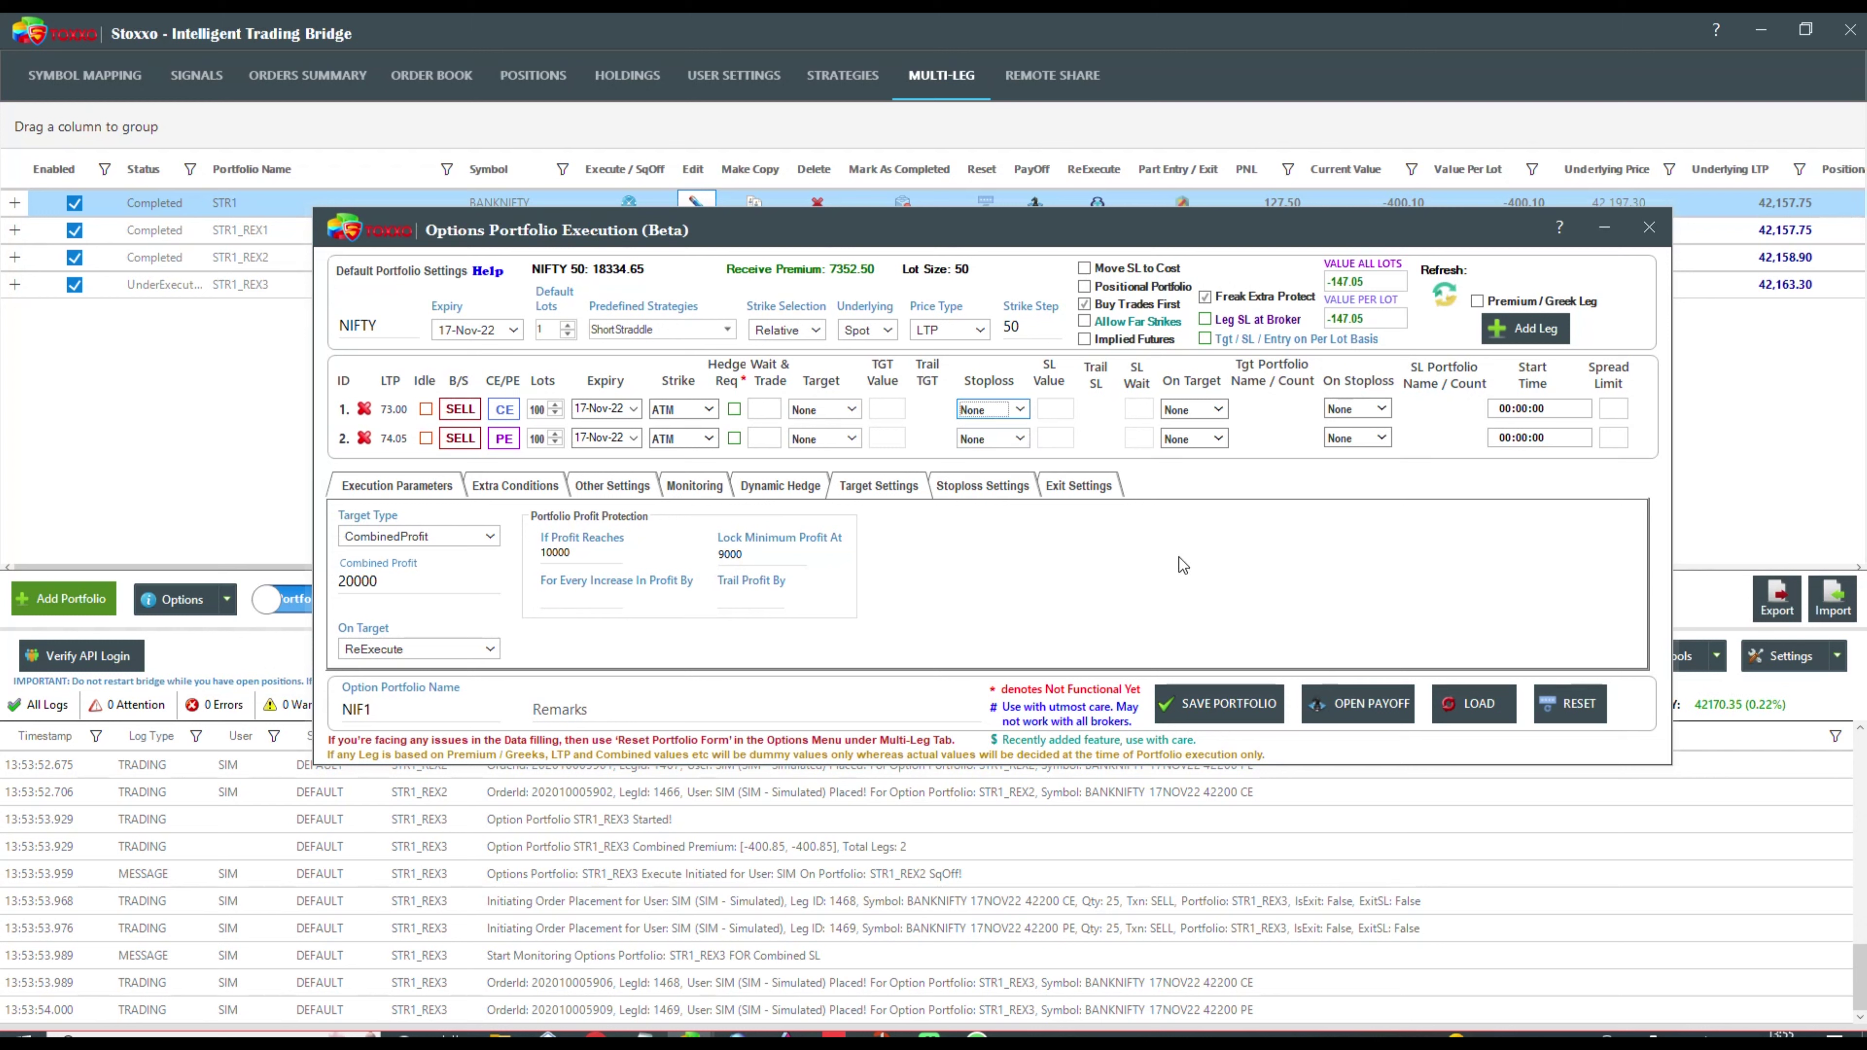
left_click(969, 488)
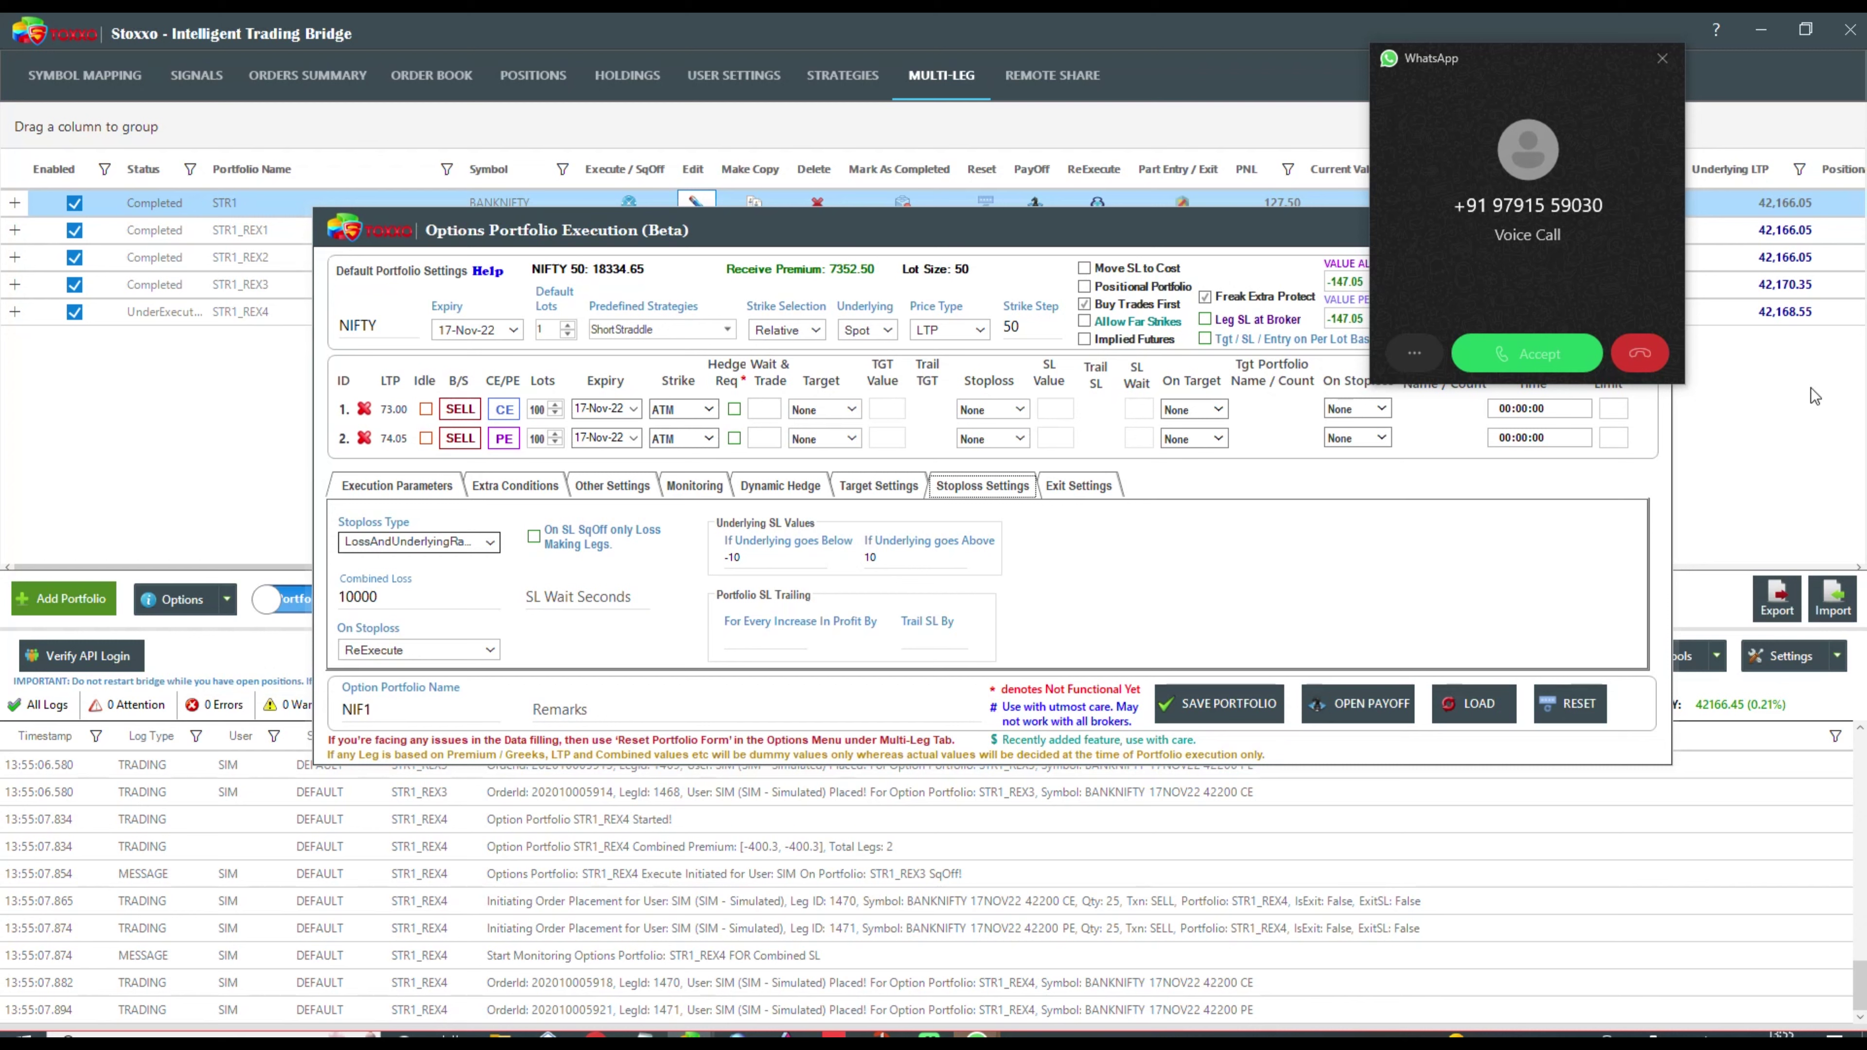
left_click(1633, 354)
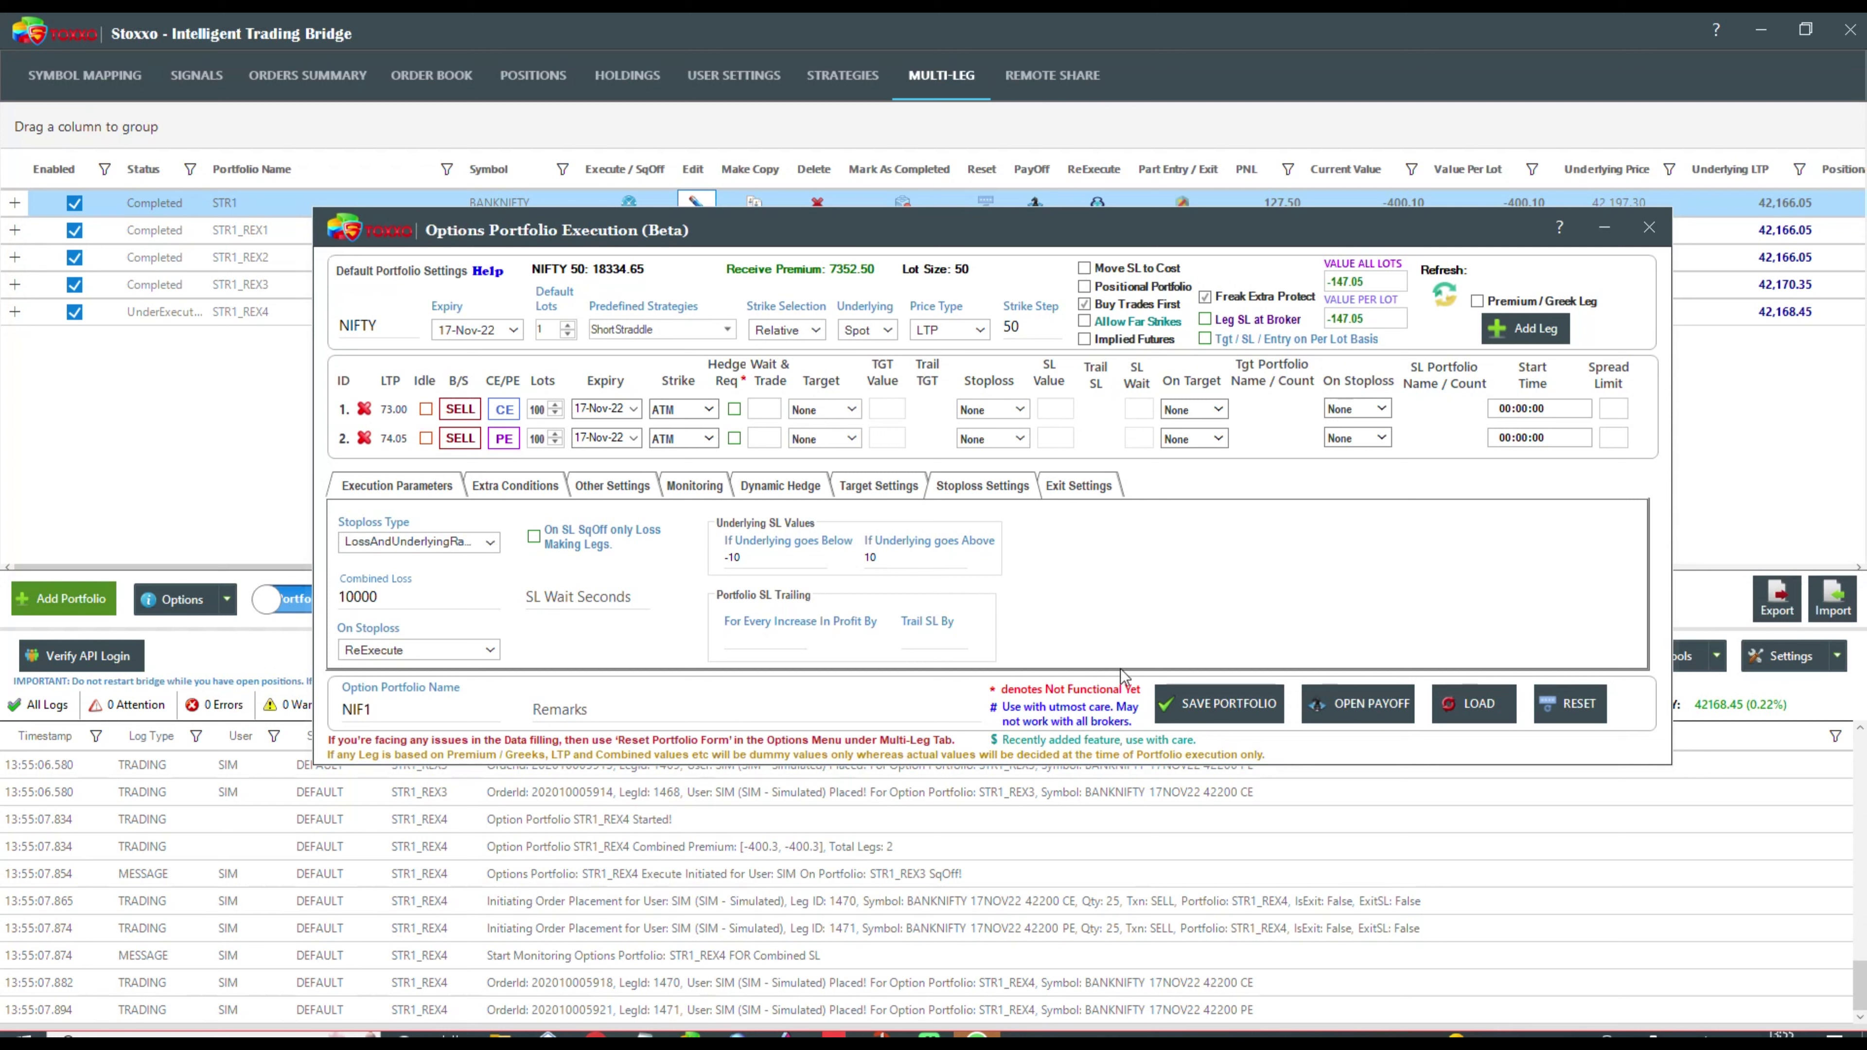
- Save the NIF1 portfolio and enable it in the portfolio list
left_click(1199, 712)
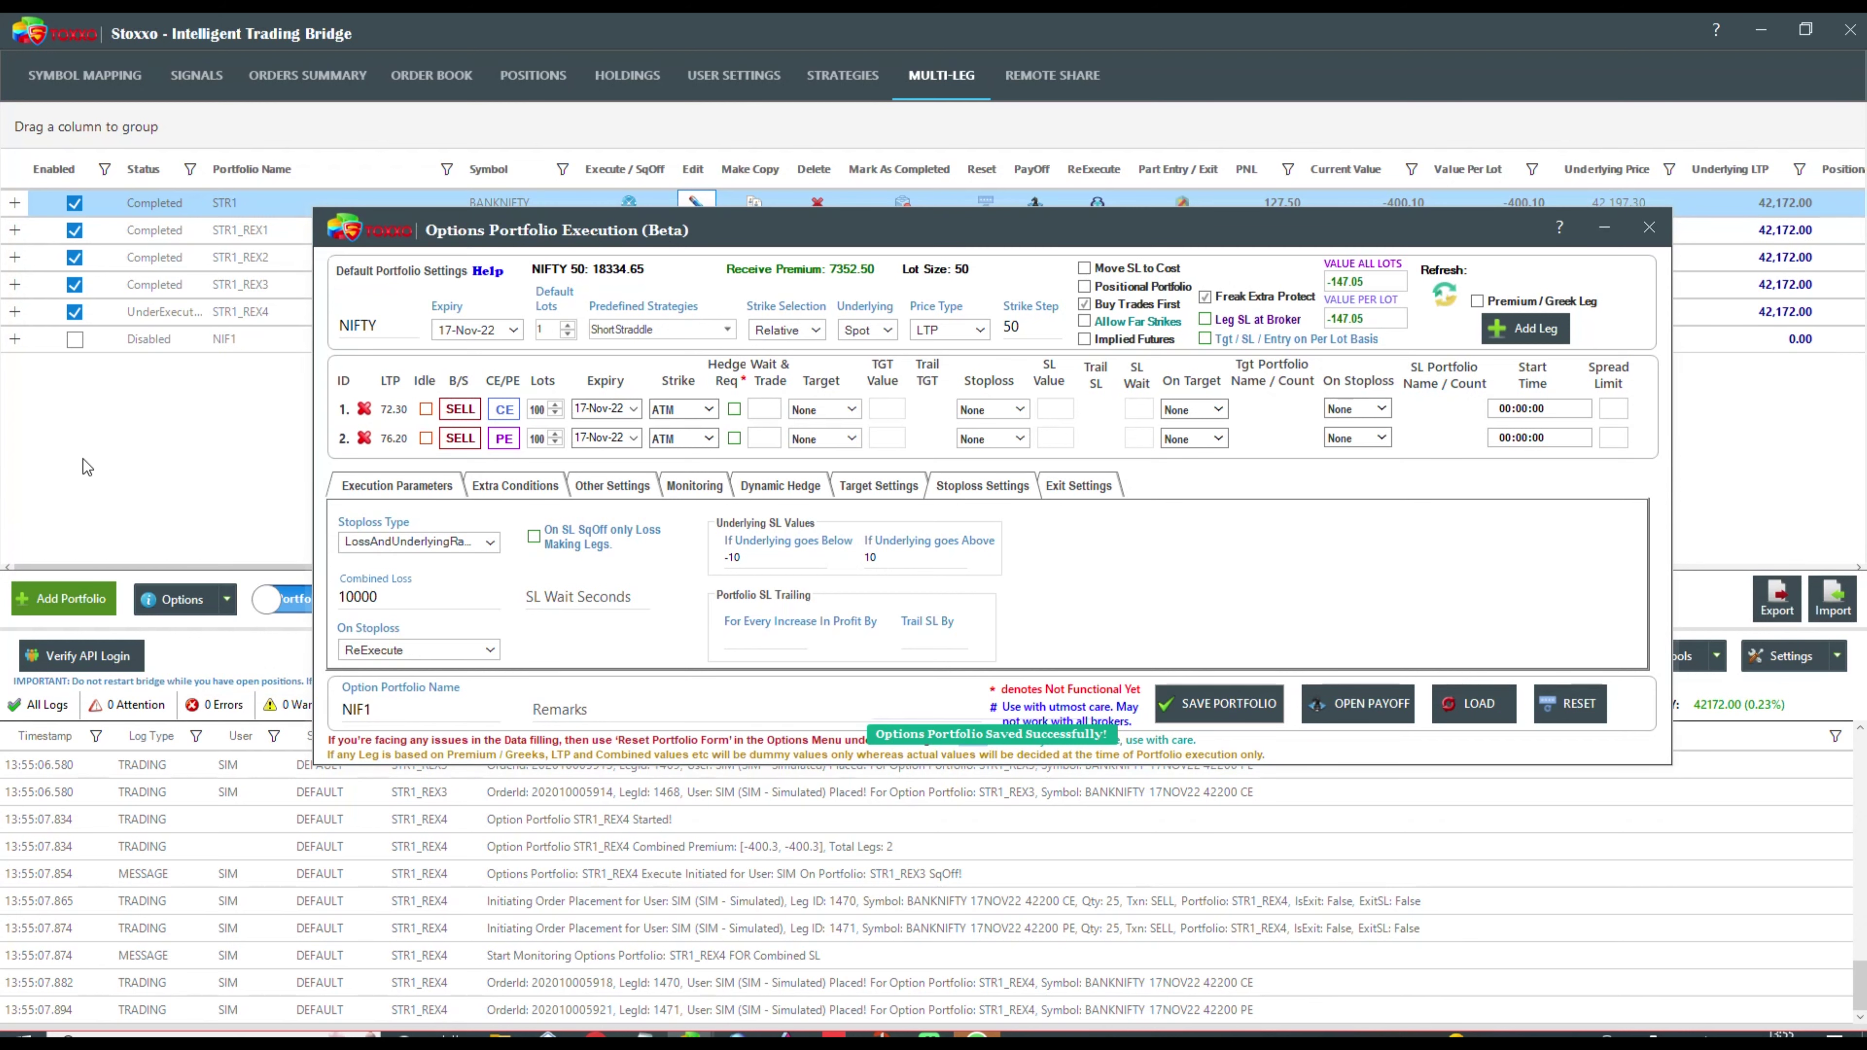
left_click(75, 338)
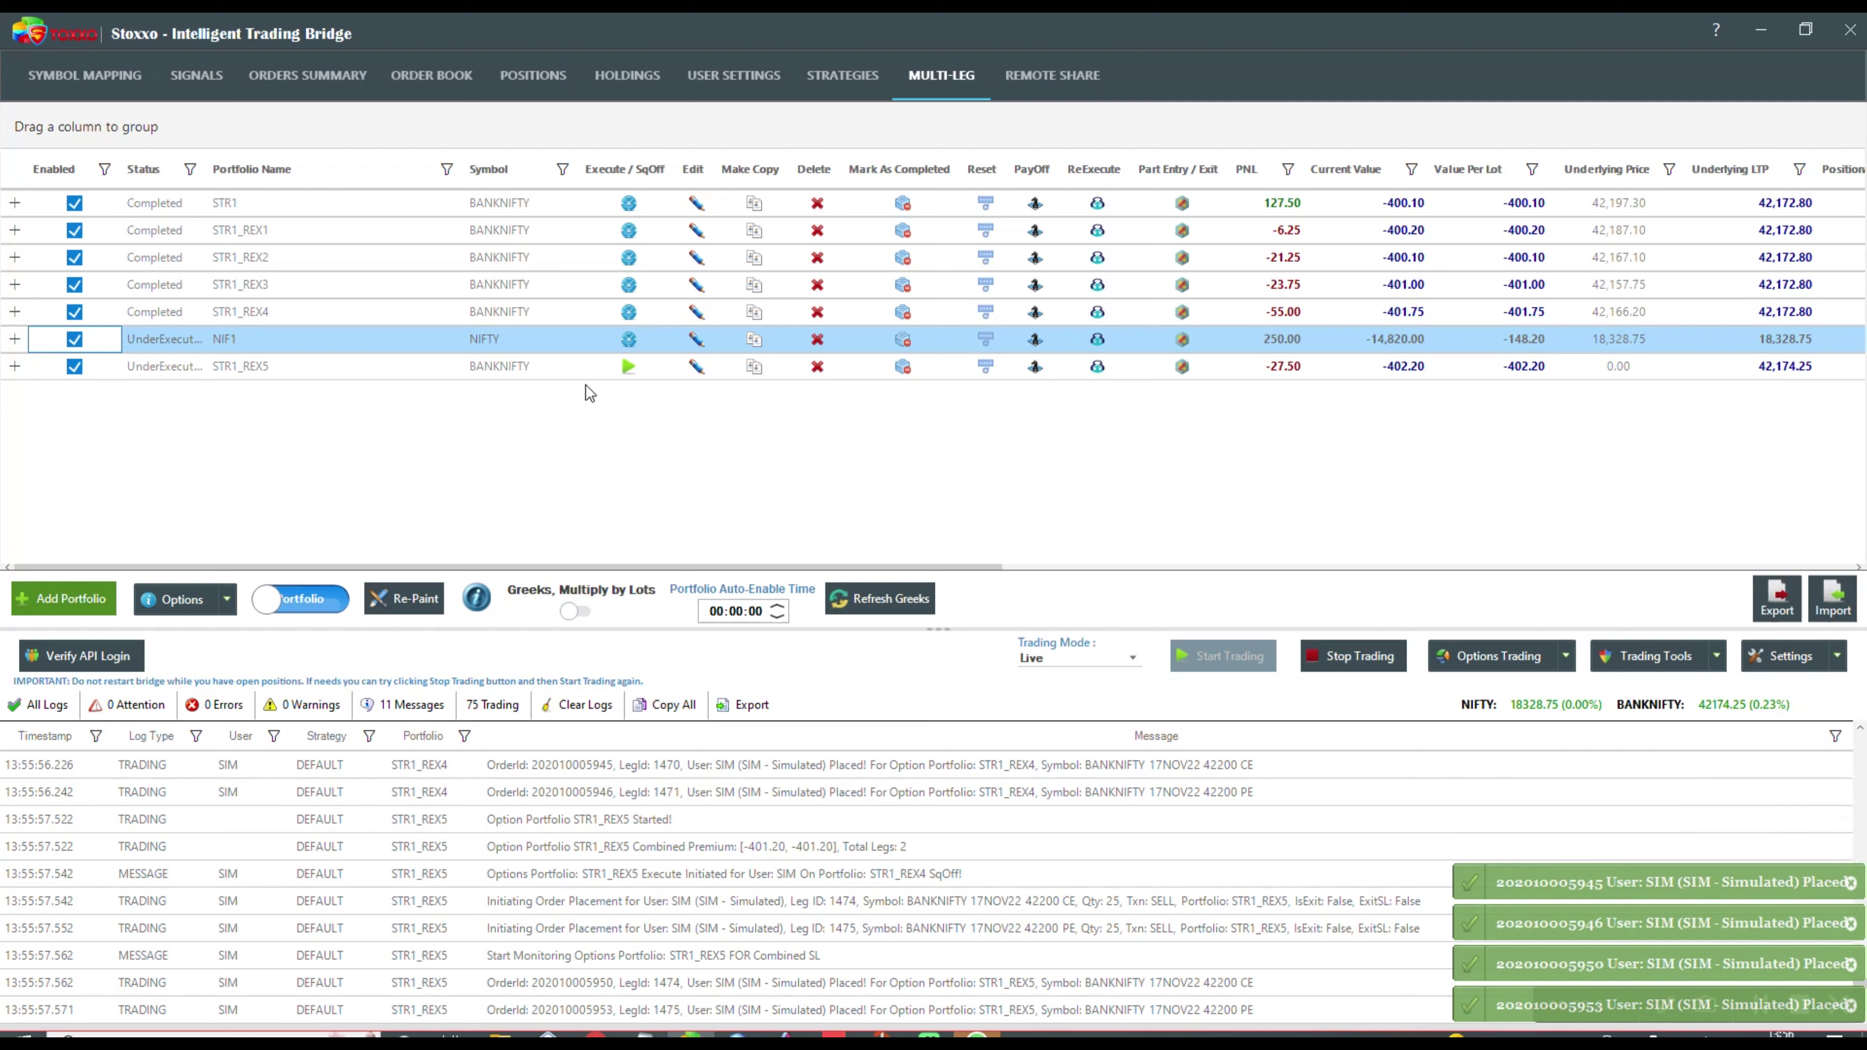
- Reopen the running NIF1 portfolio for adjustment, check its stoploss settings and save it again
left_click(255, 371)
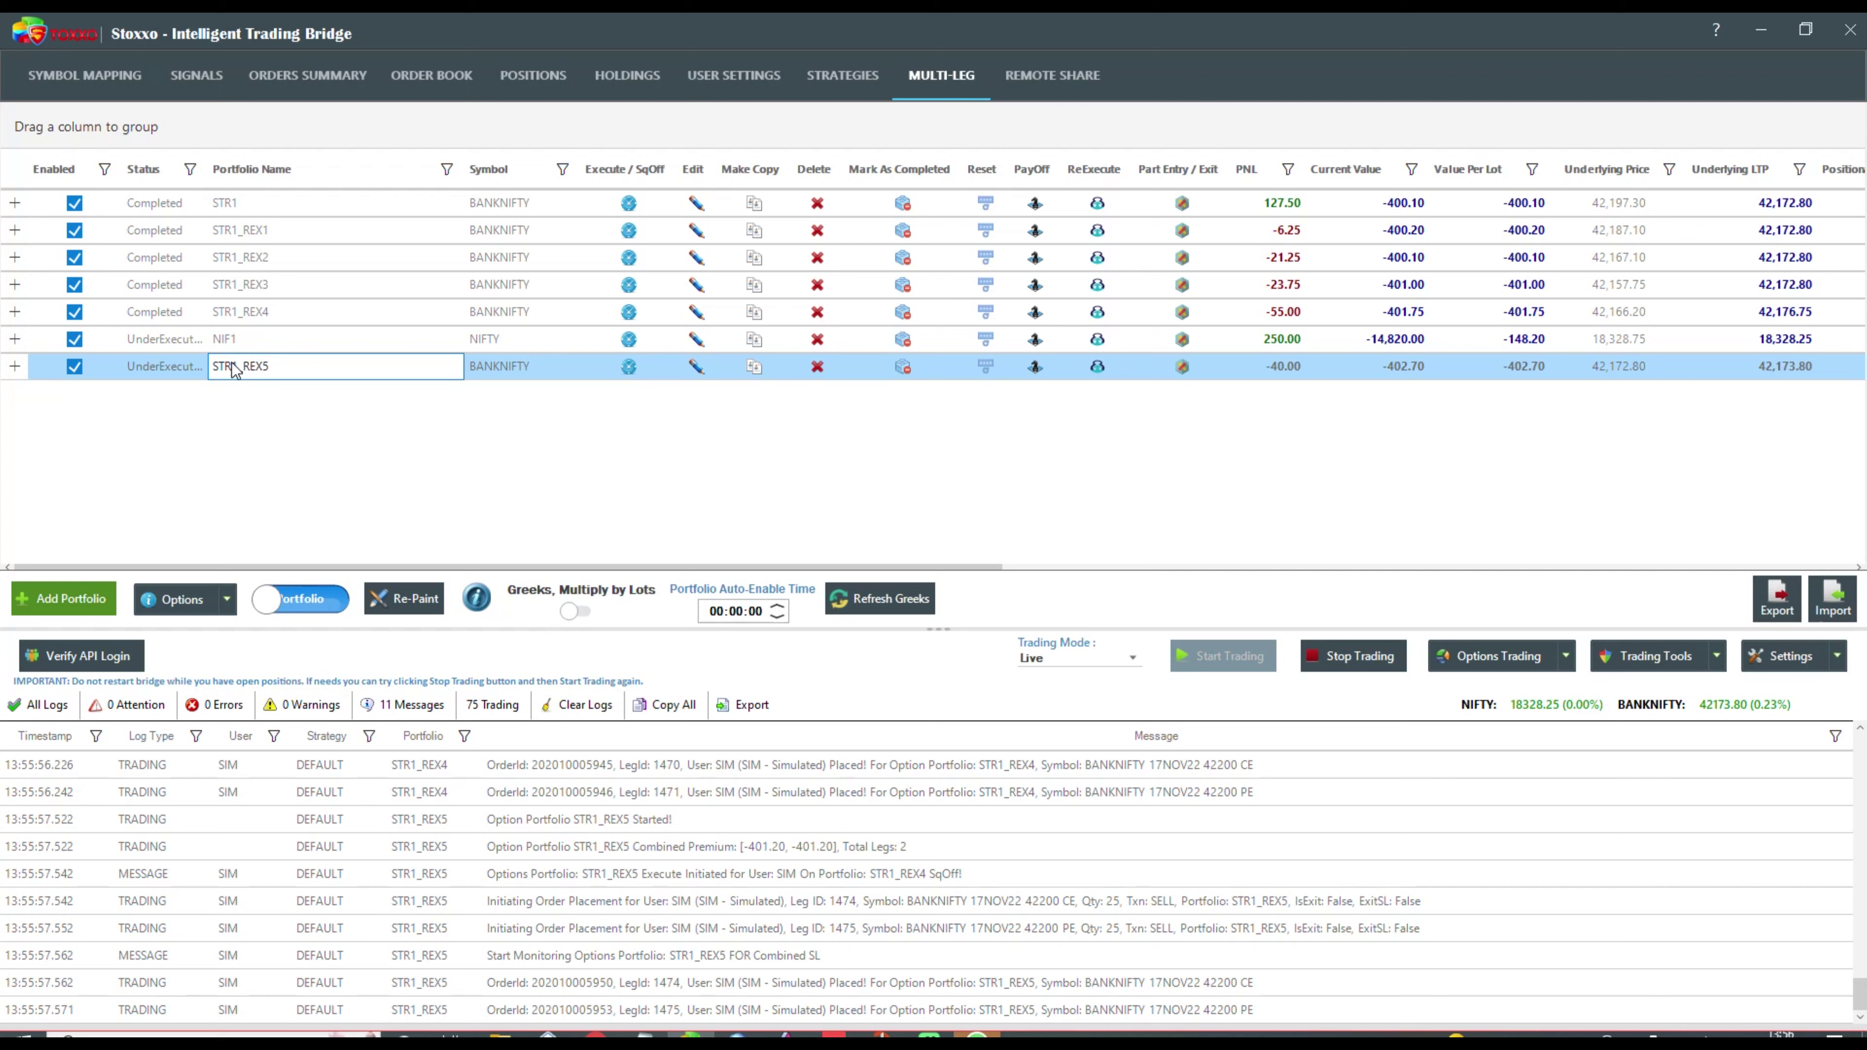
left_click(245, 344)
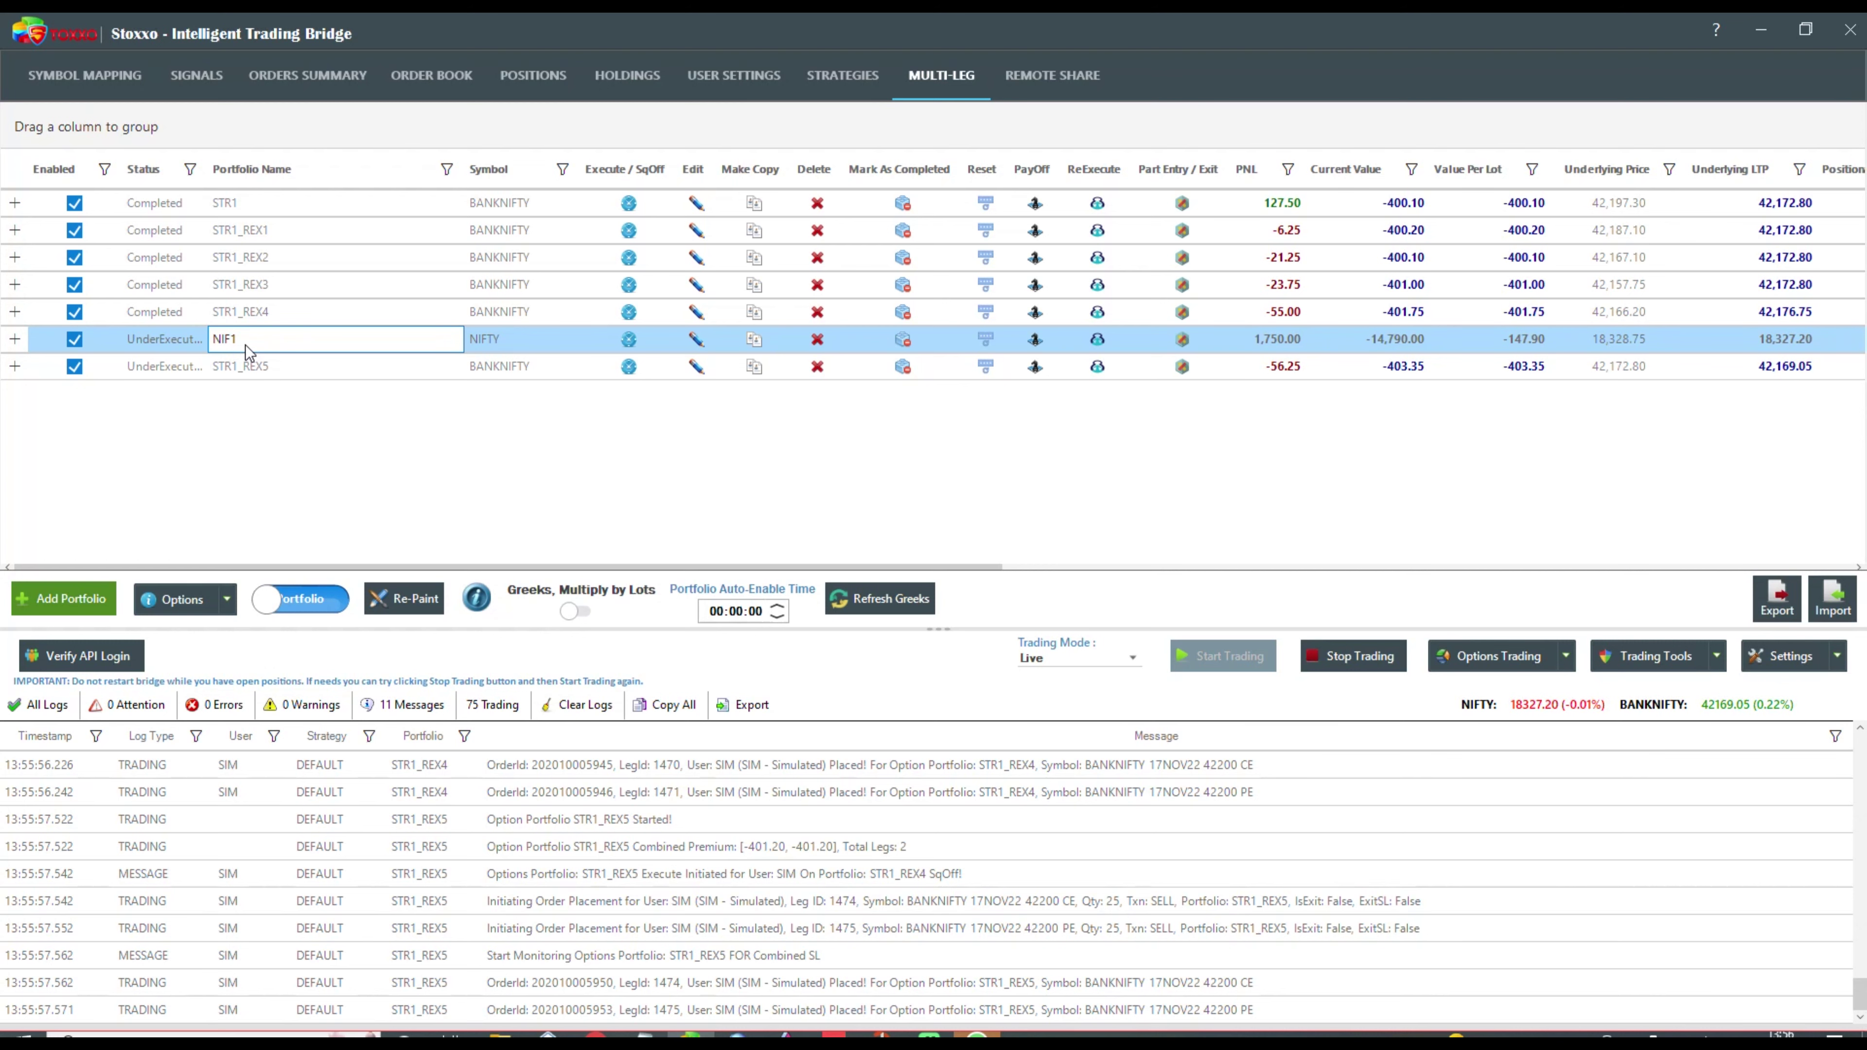
left_click(696, 339)
left_click(957, 491)
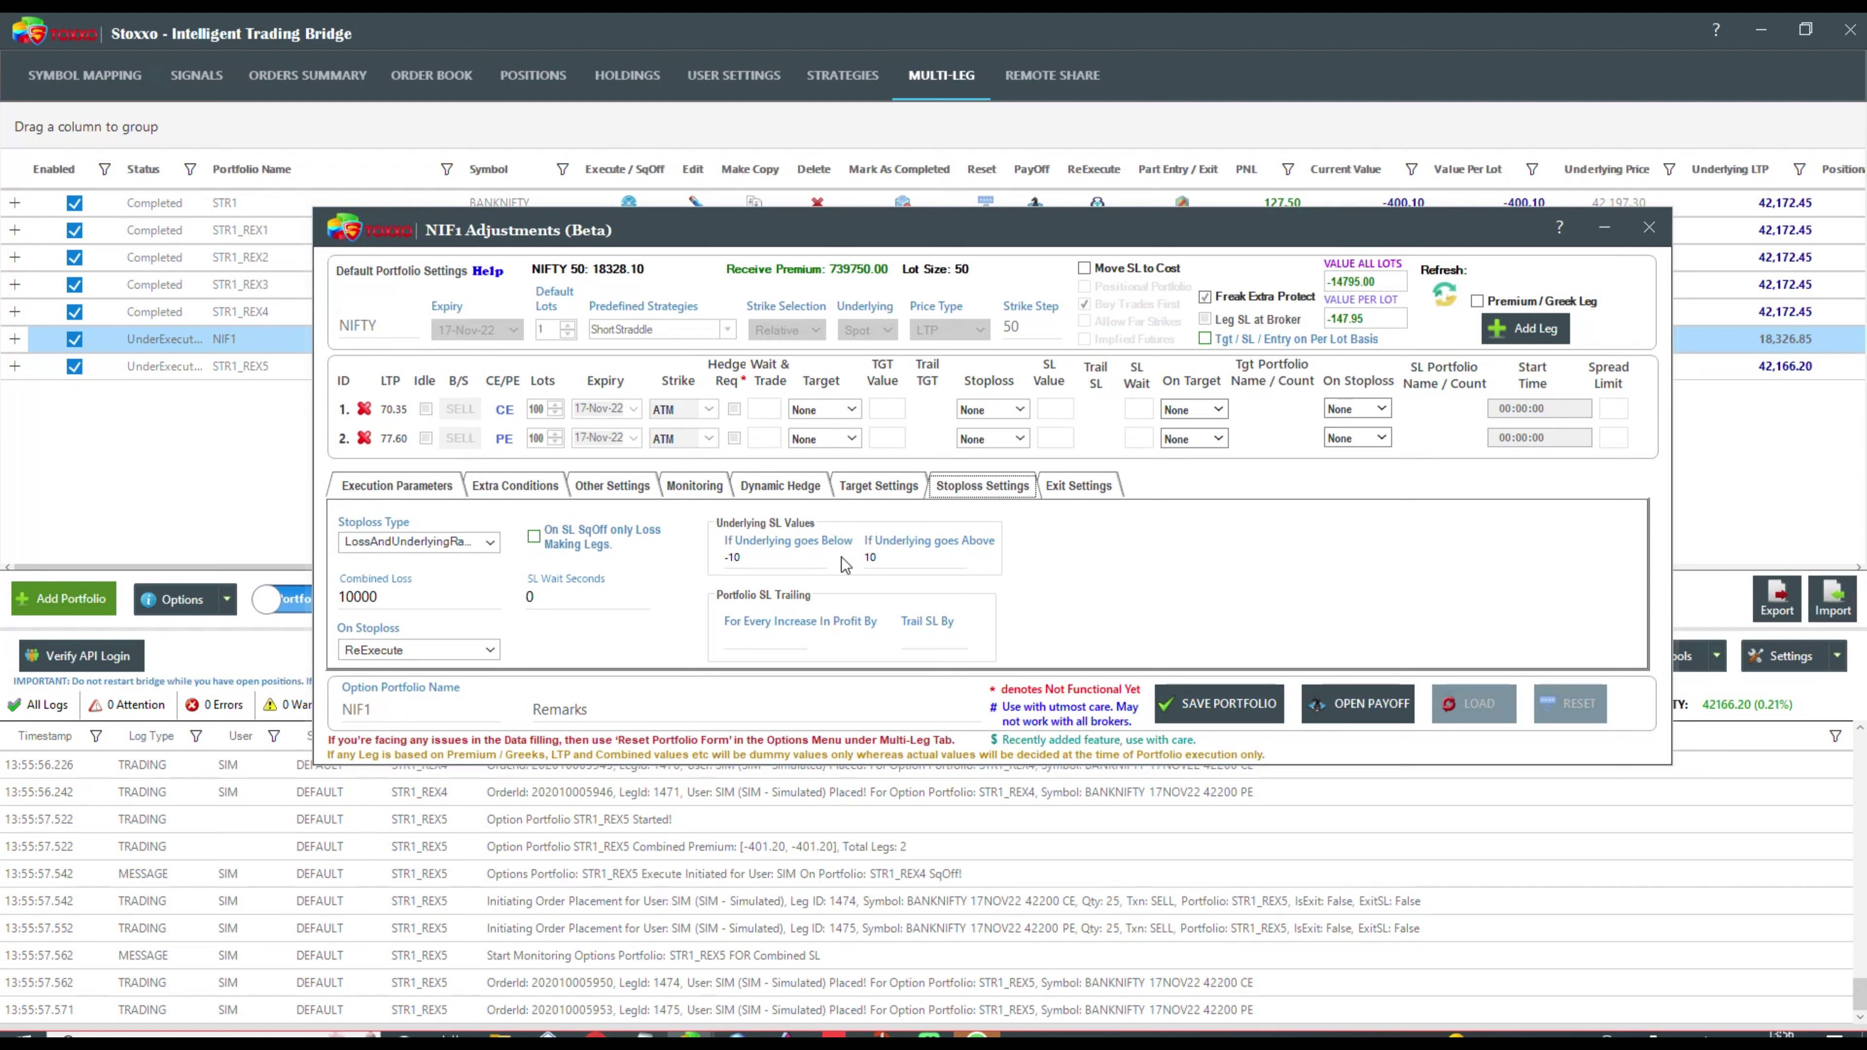
left_click(1236, 705)
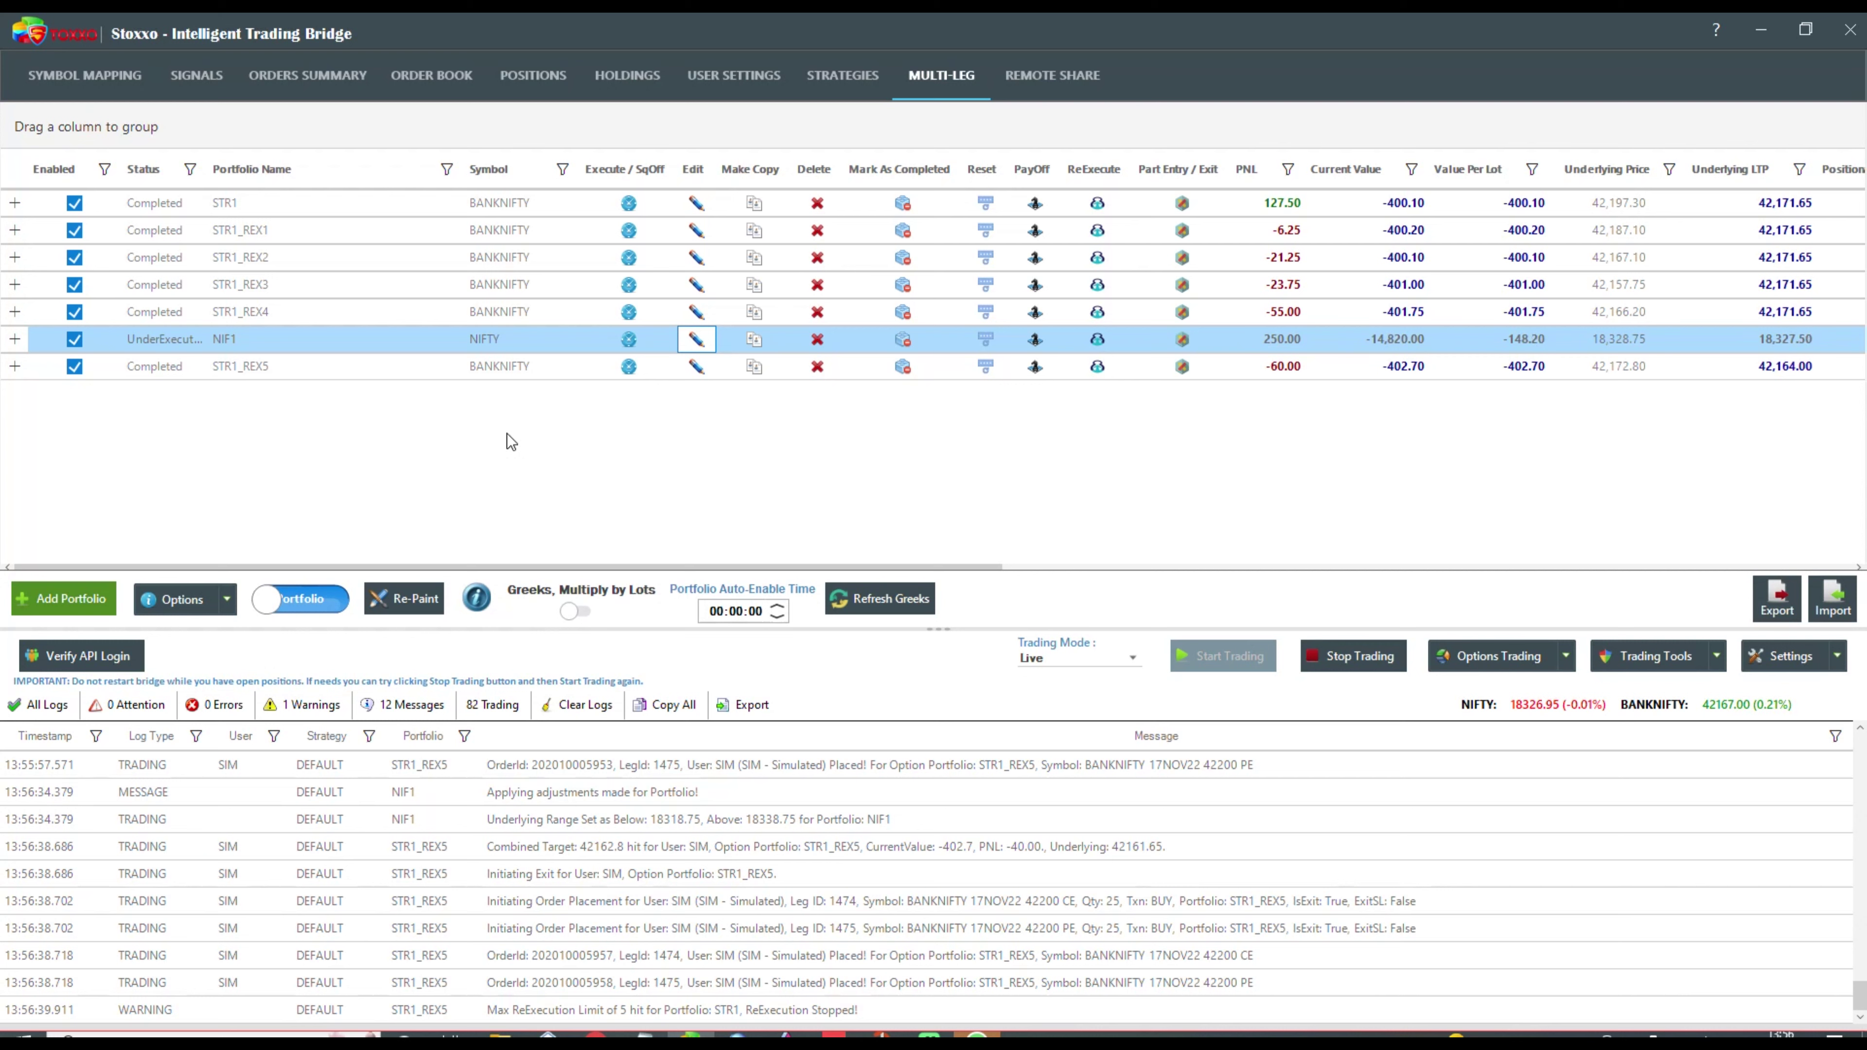
left_click(39, 604)
left_click(1496, 331)
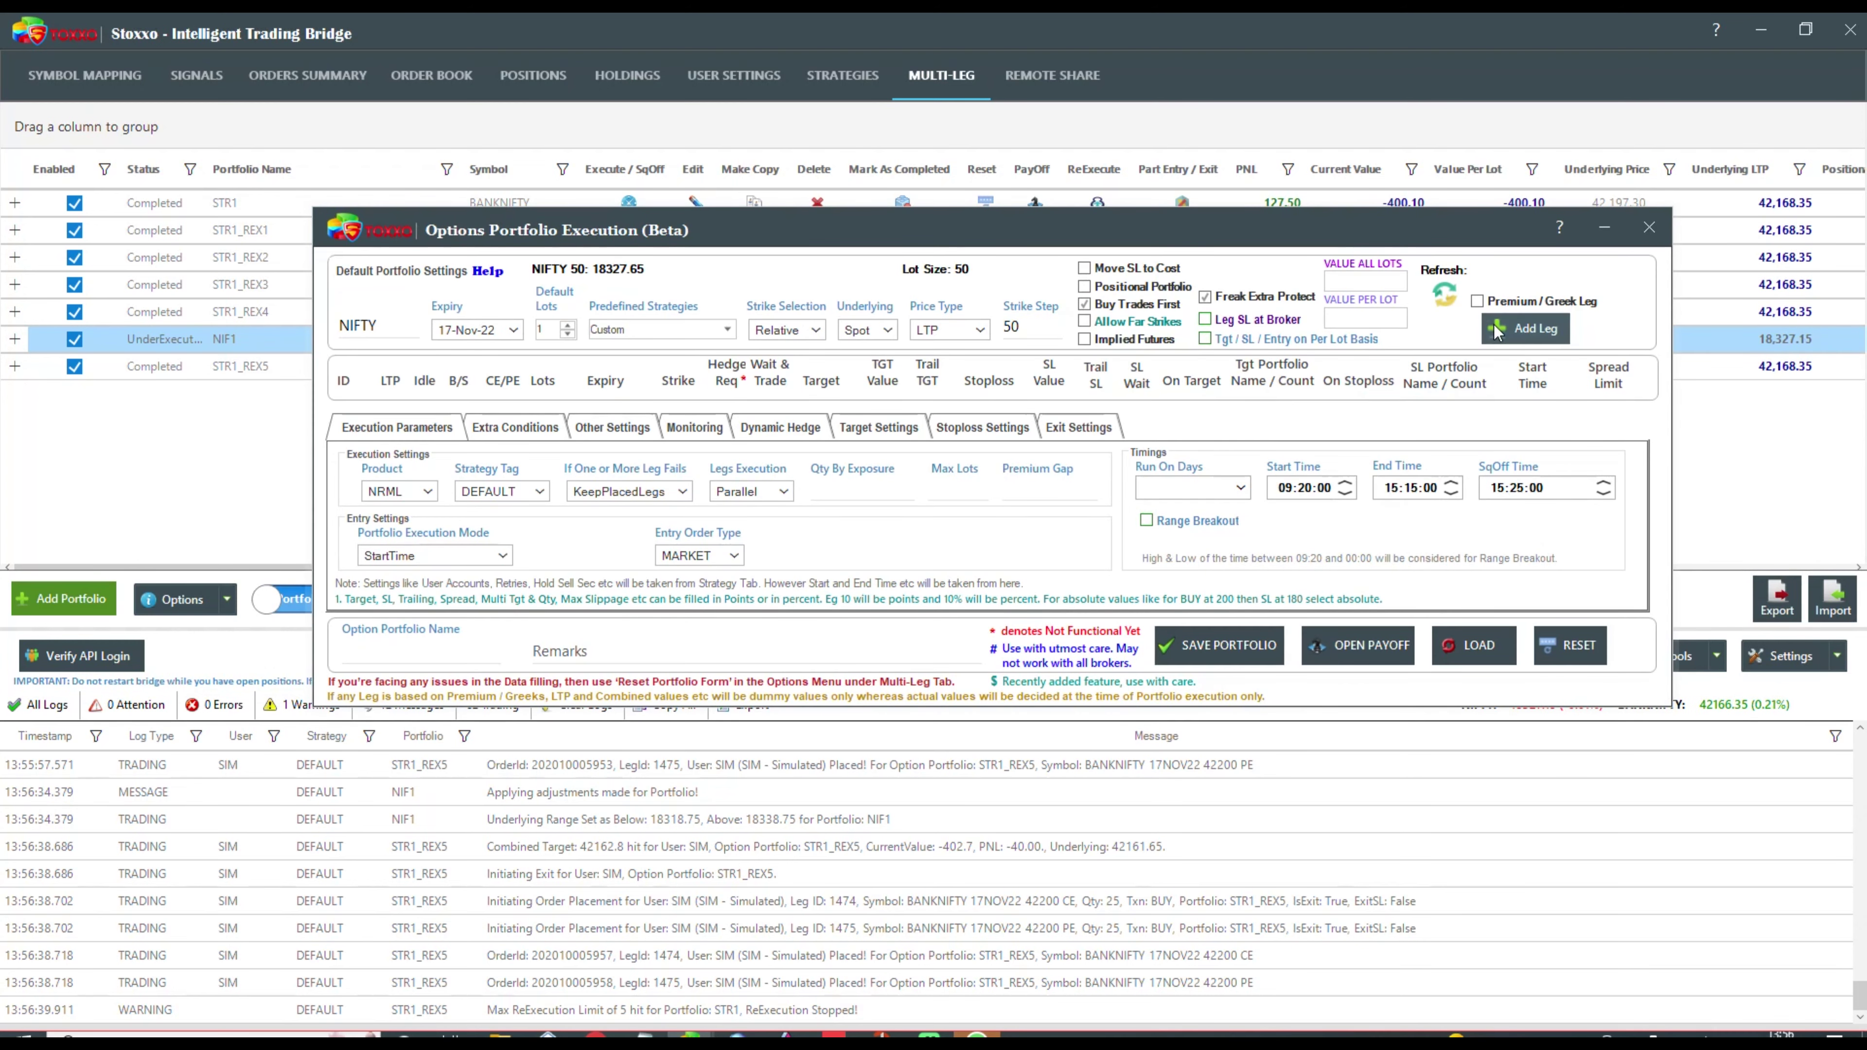
left_click(1496, 331)
left_click(1496, 332)
left_click(1496, 331)
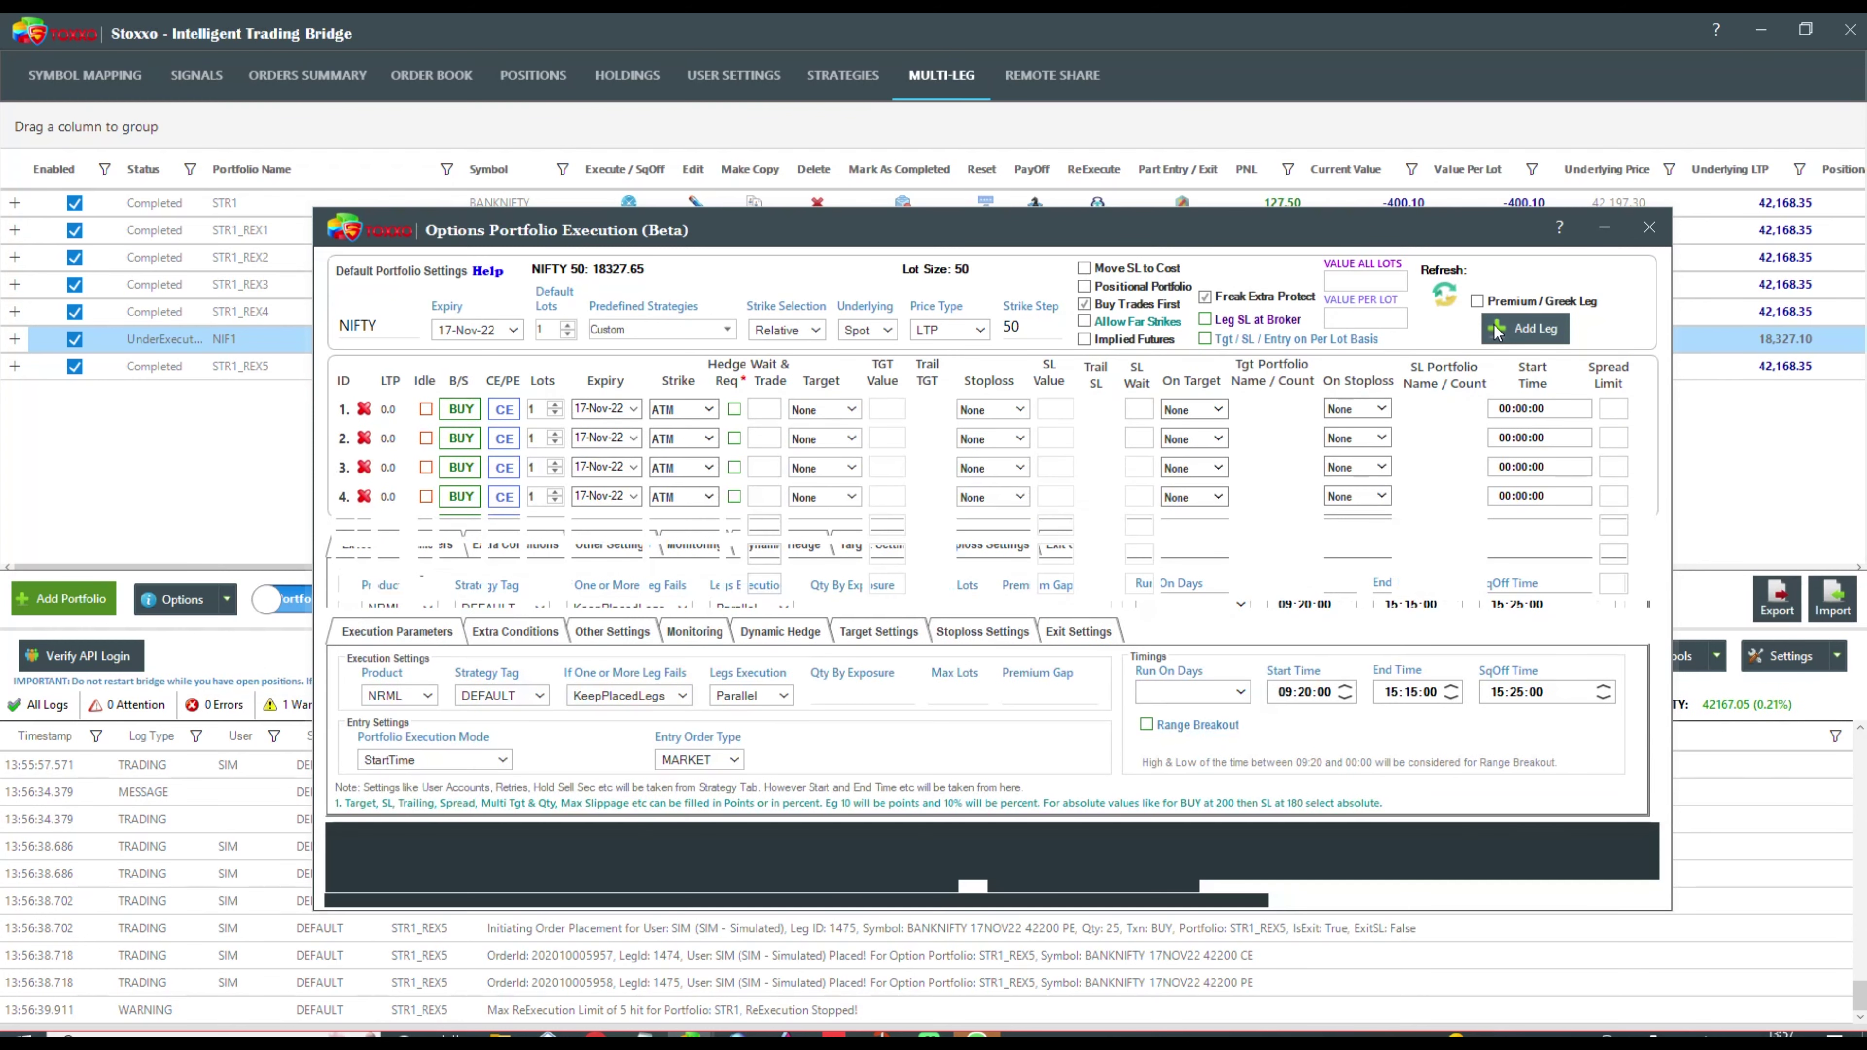
left_click(1495, 331)
left_click(1495, 331)
left_click(1498, 332)
left_click(1498, 333)
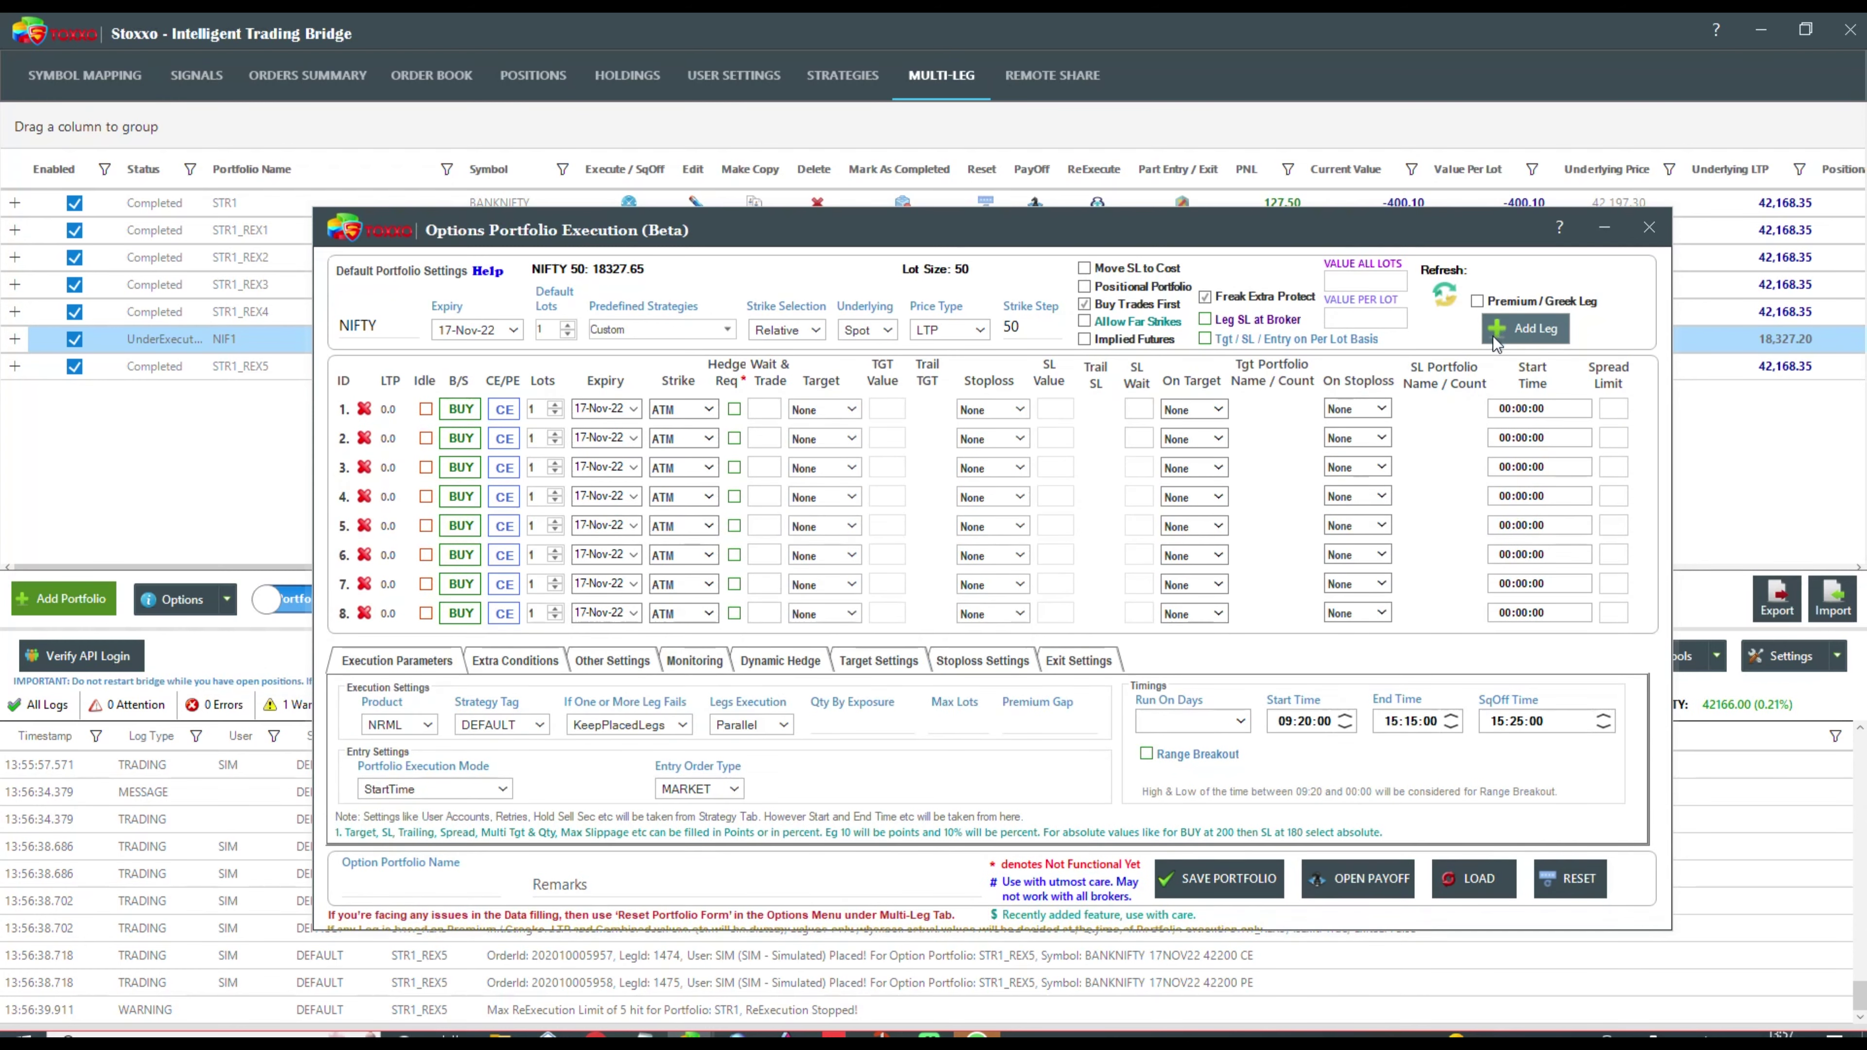
left_click(946, 659)
left_click(1649, 228)
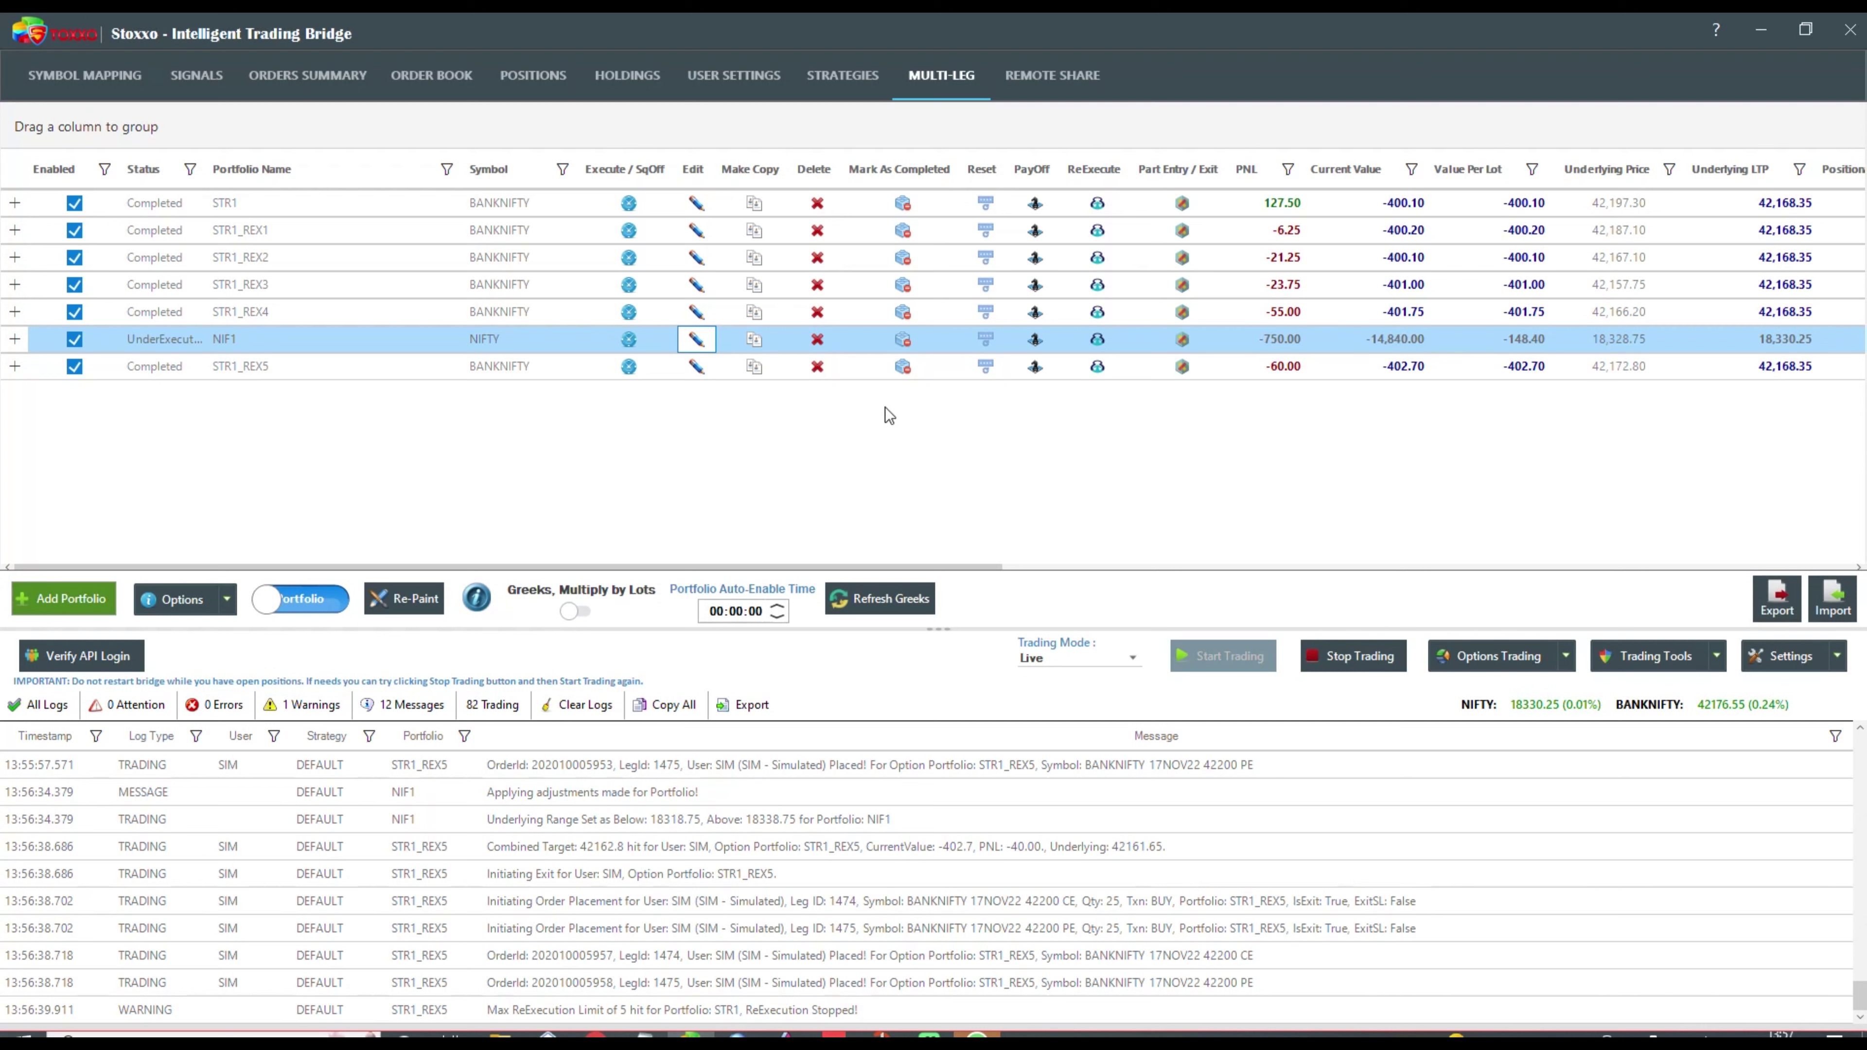
- Start a new BANKNIFTY portfolio, enable Premium / Greek Leg and add two legs
left_click(72, 609)
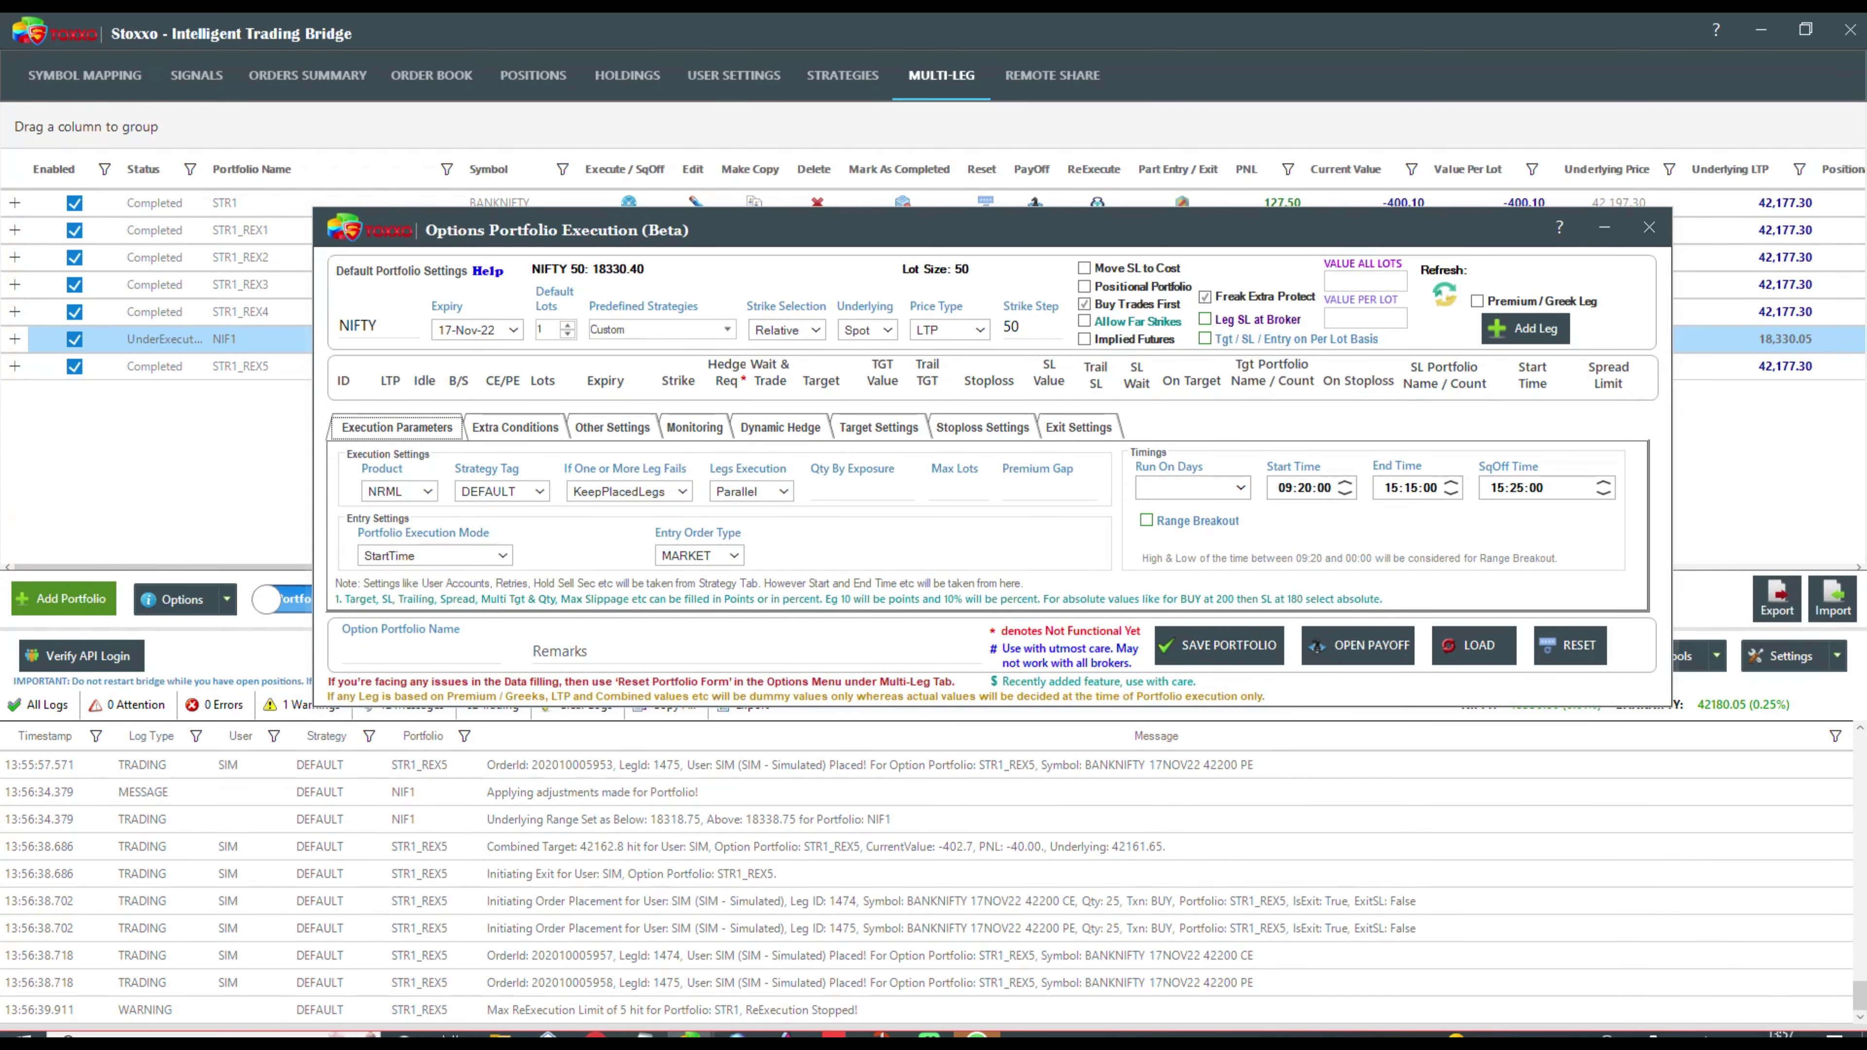
left_click(406, 328)
type("BANKNIFTY")
key("Tab")
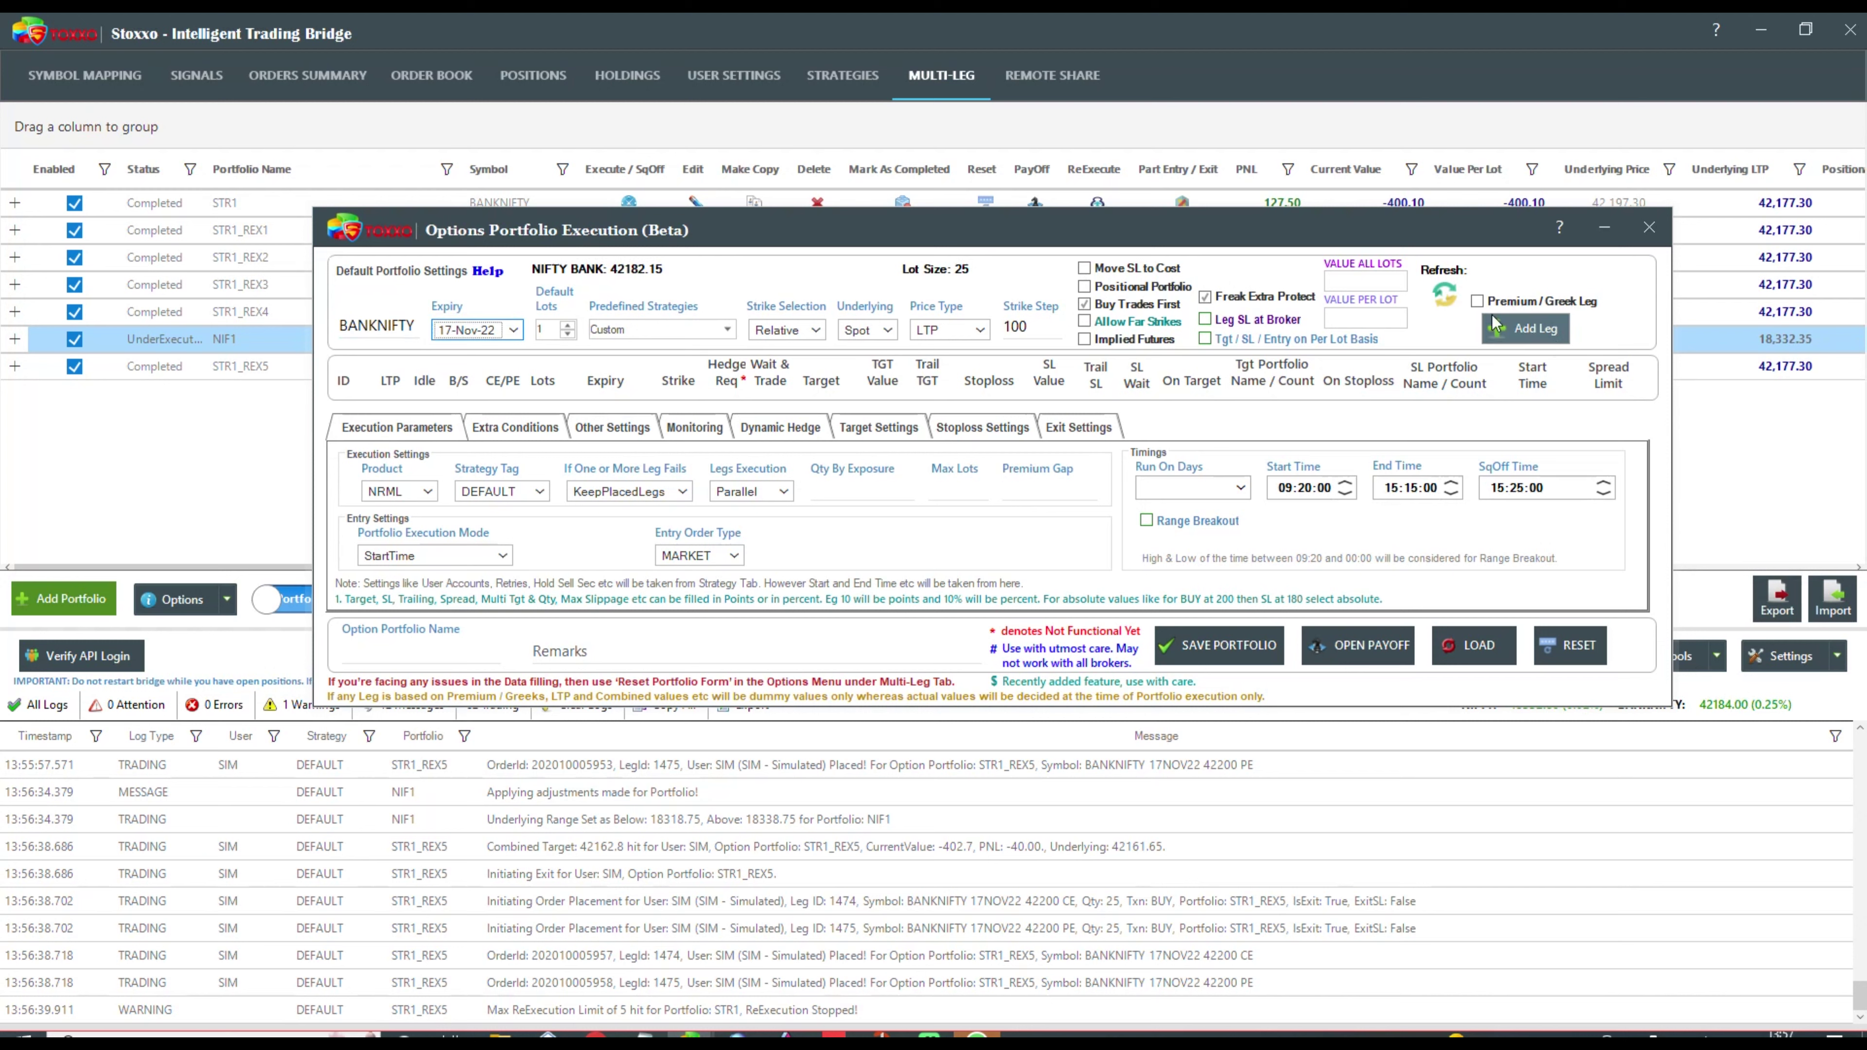
left_click(1493, 308)
left_click(1526, 337)
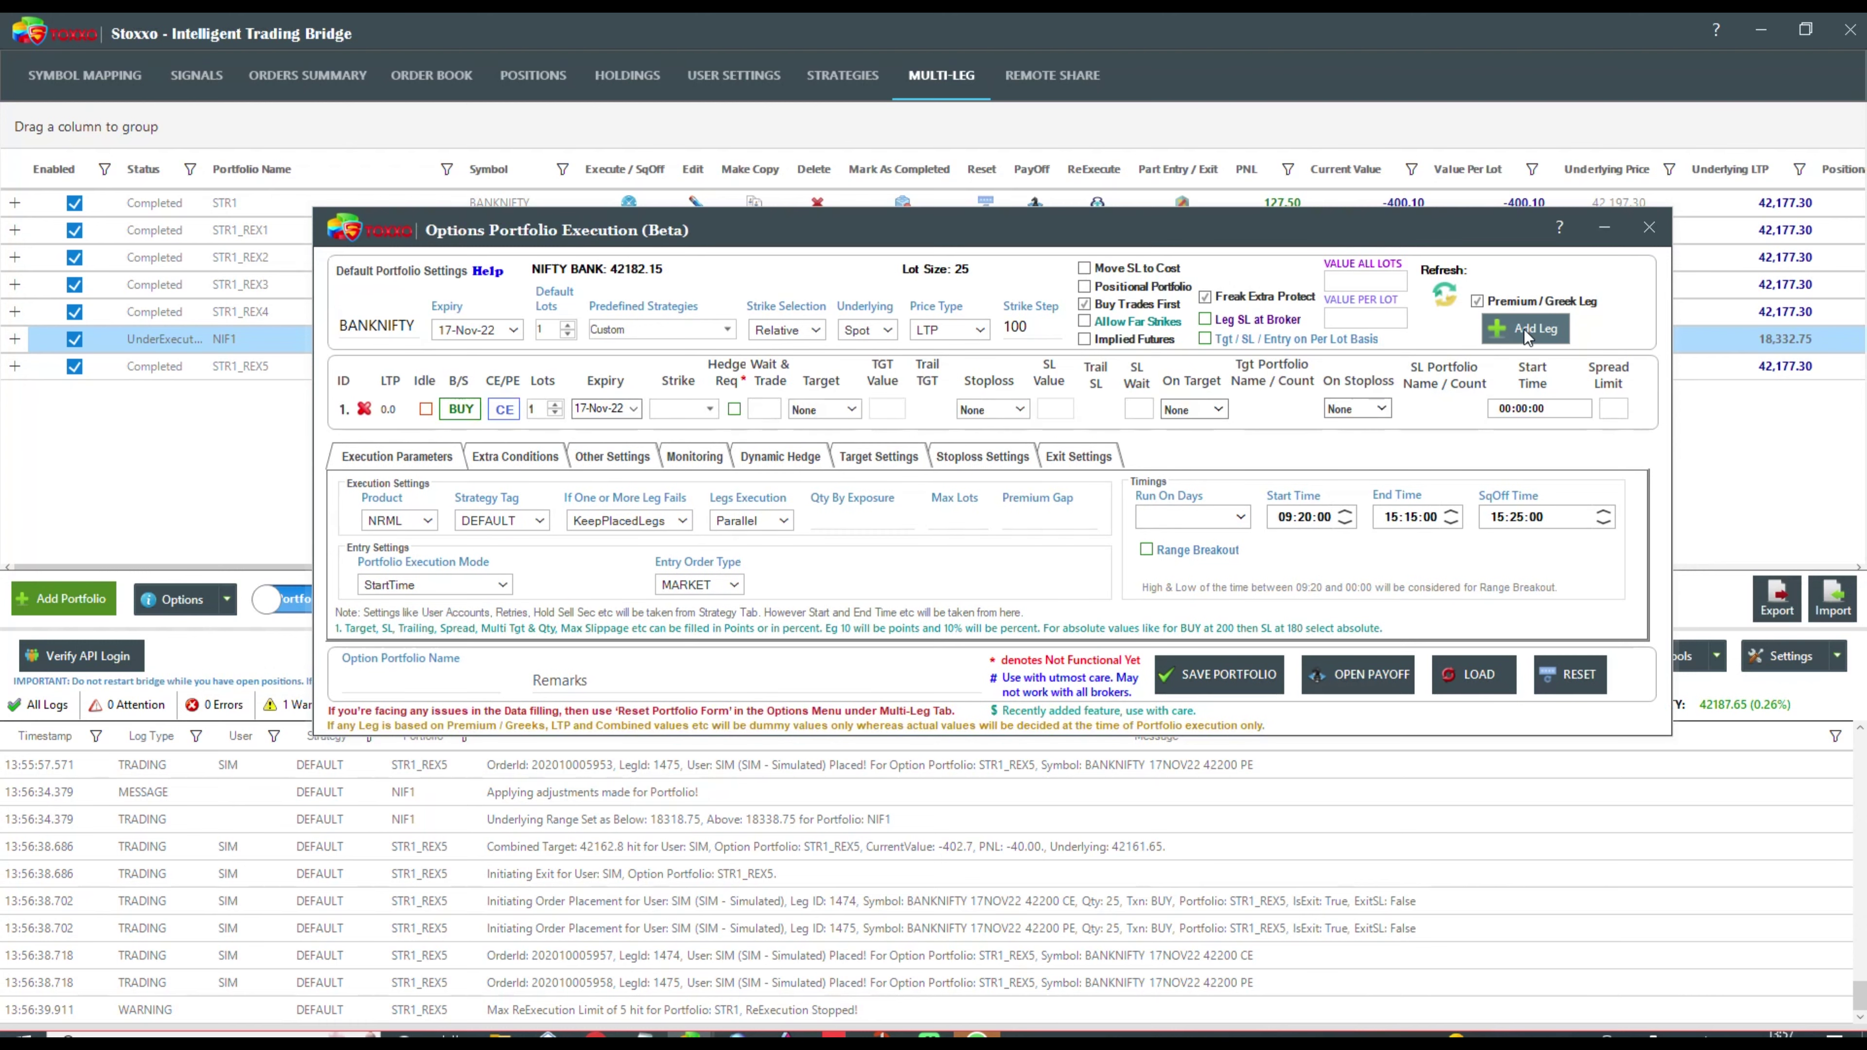
left_click(1527, 333)
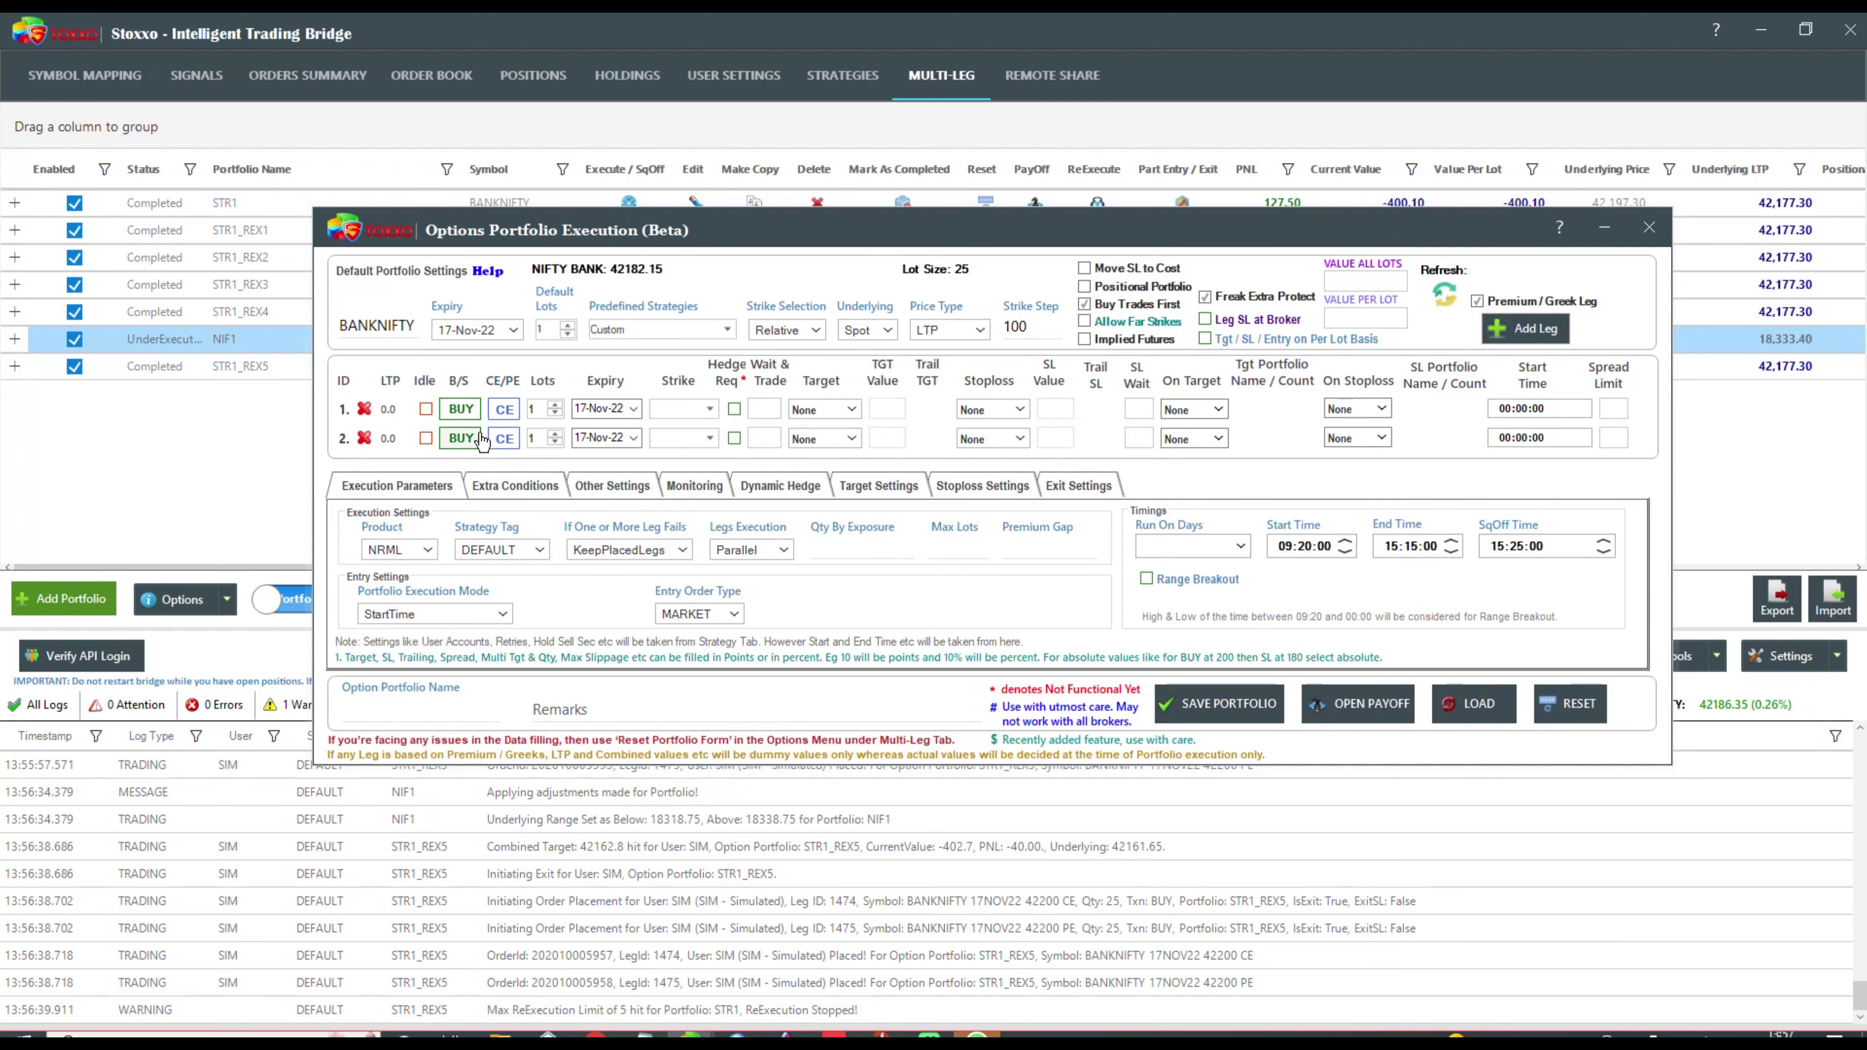
- Switch the second leg to PE and keep both legs as BUY
left_click(461, 409)
left_click(461, 439)
left_click(505, 439)
left_click(461, 409)
left_click(460, 438)
- Set the first CE leg's strike to NearestPremium with value 20 and a max depth of 30
left_click(710, 410)
left_click(874, 433)
left_click(837, 465)
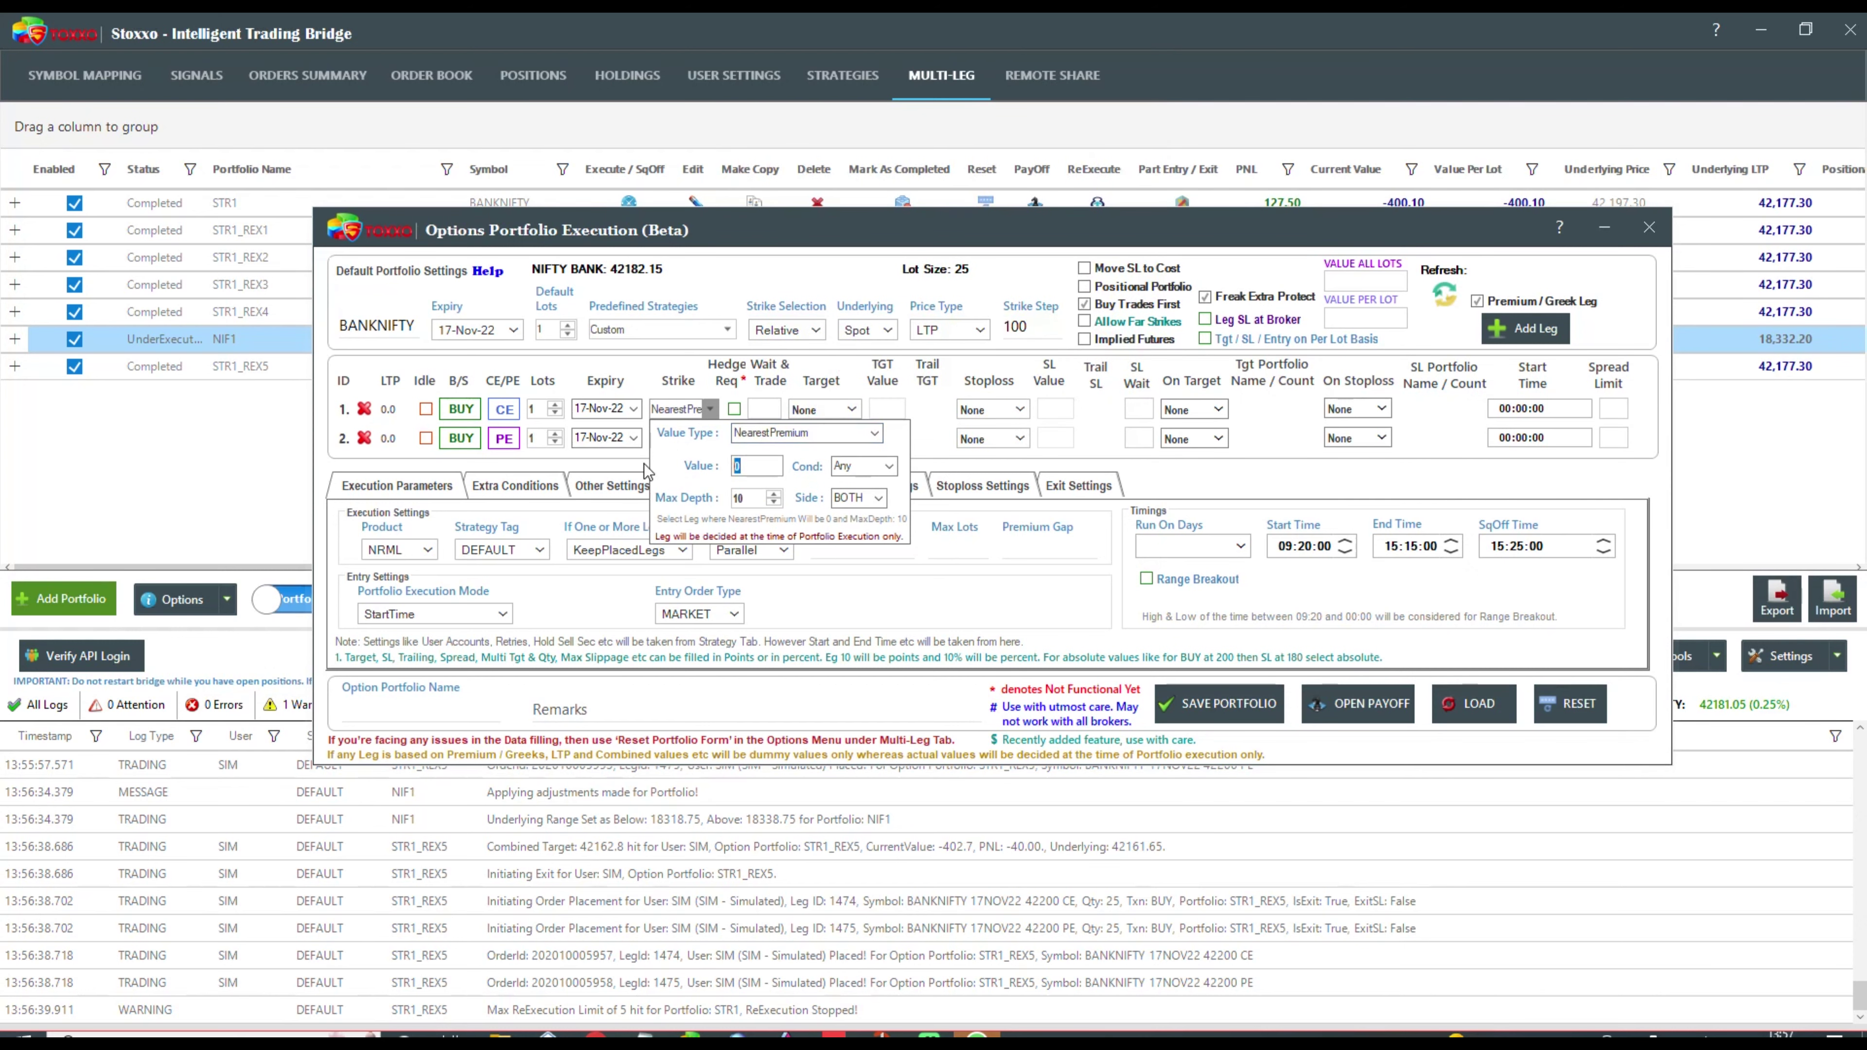
type("20")
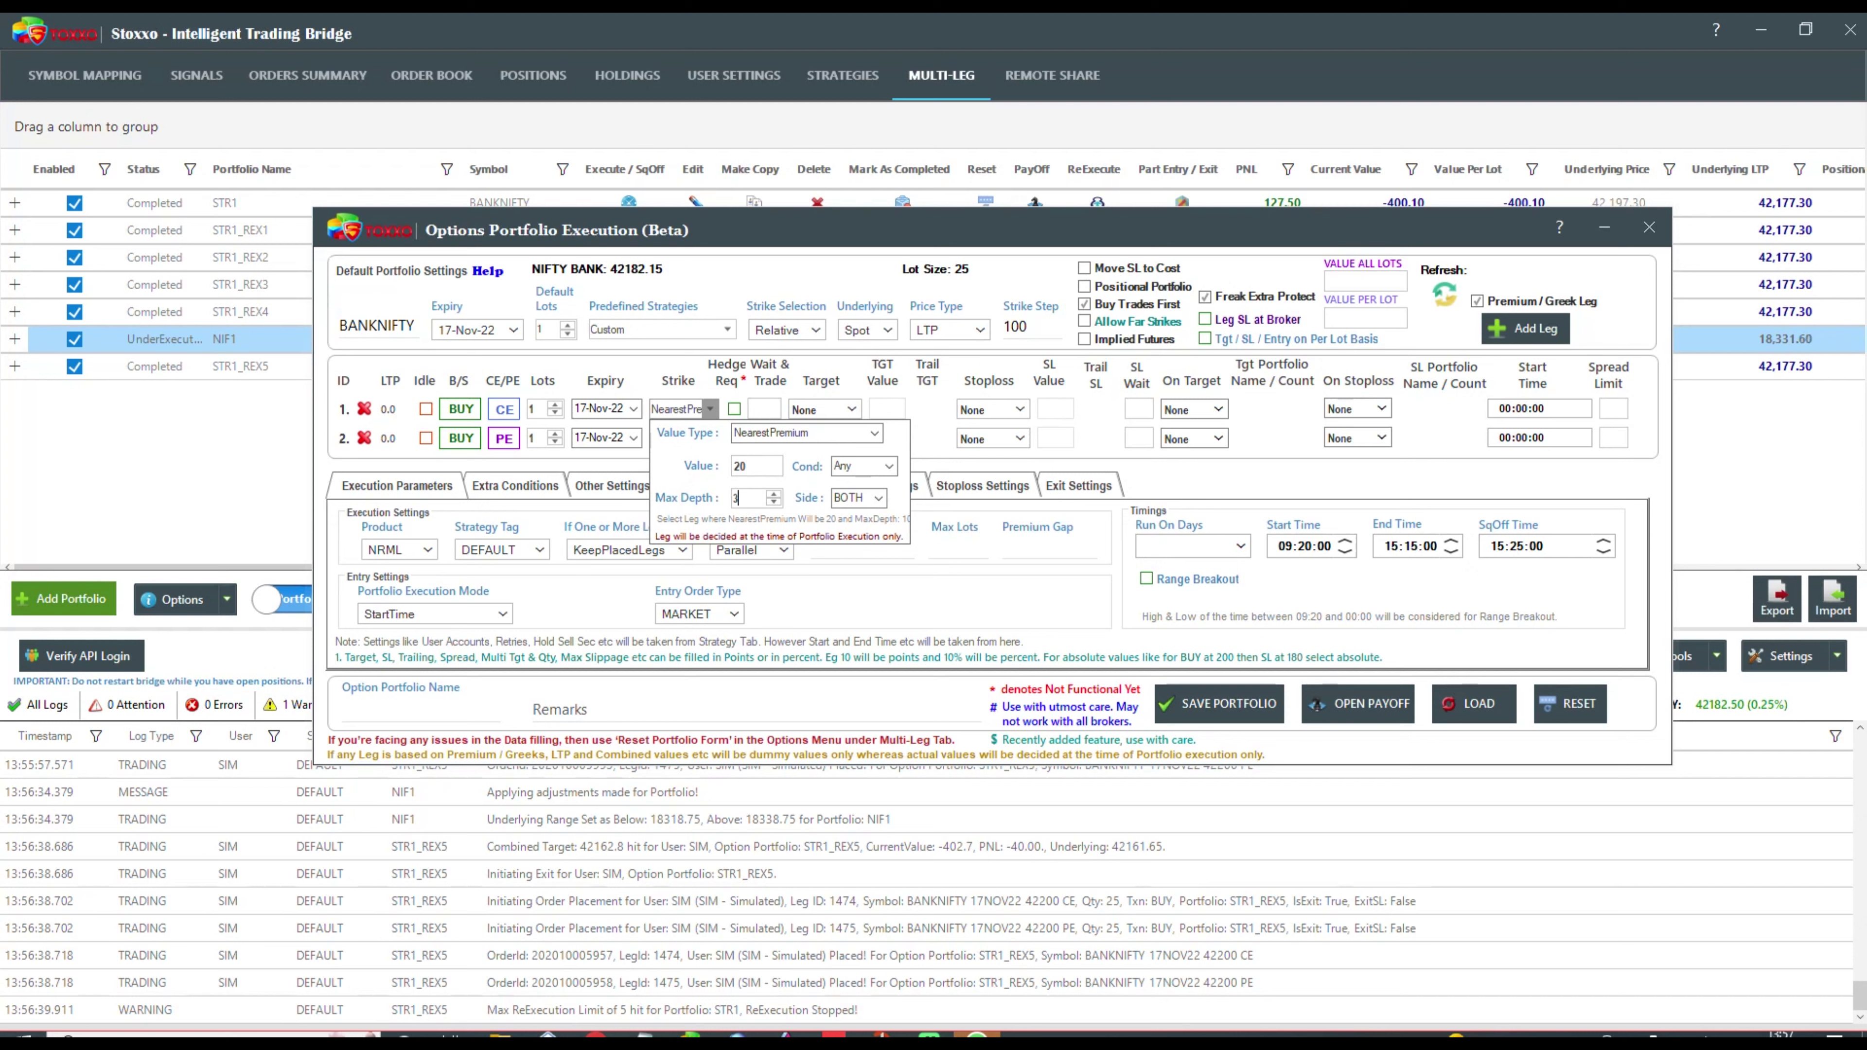
type("0")
key("Return")
- Set the second leg's strike to NearestPremium with value 20 and max depth 30 for the PE option
left_click(710, 438)
left_click(875, 461)
left_click(839, 489)
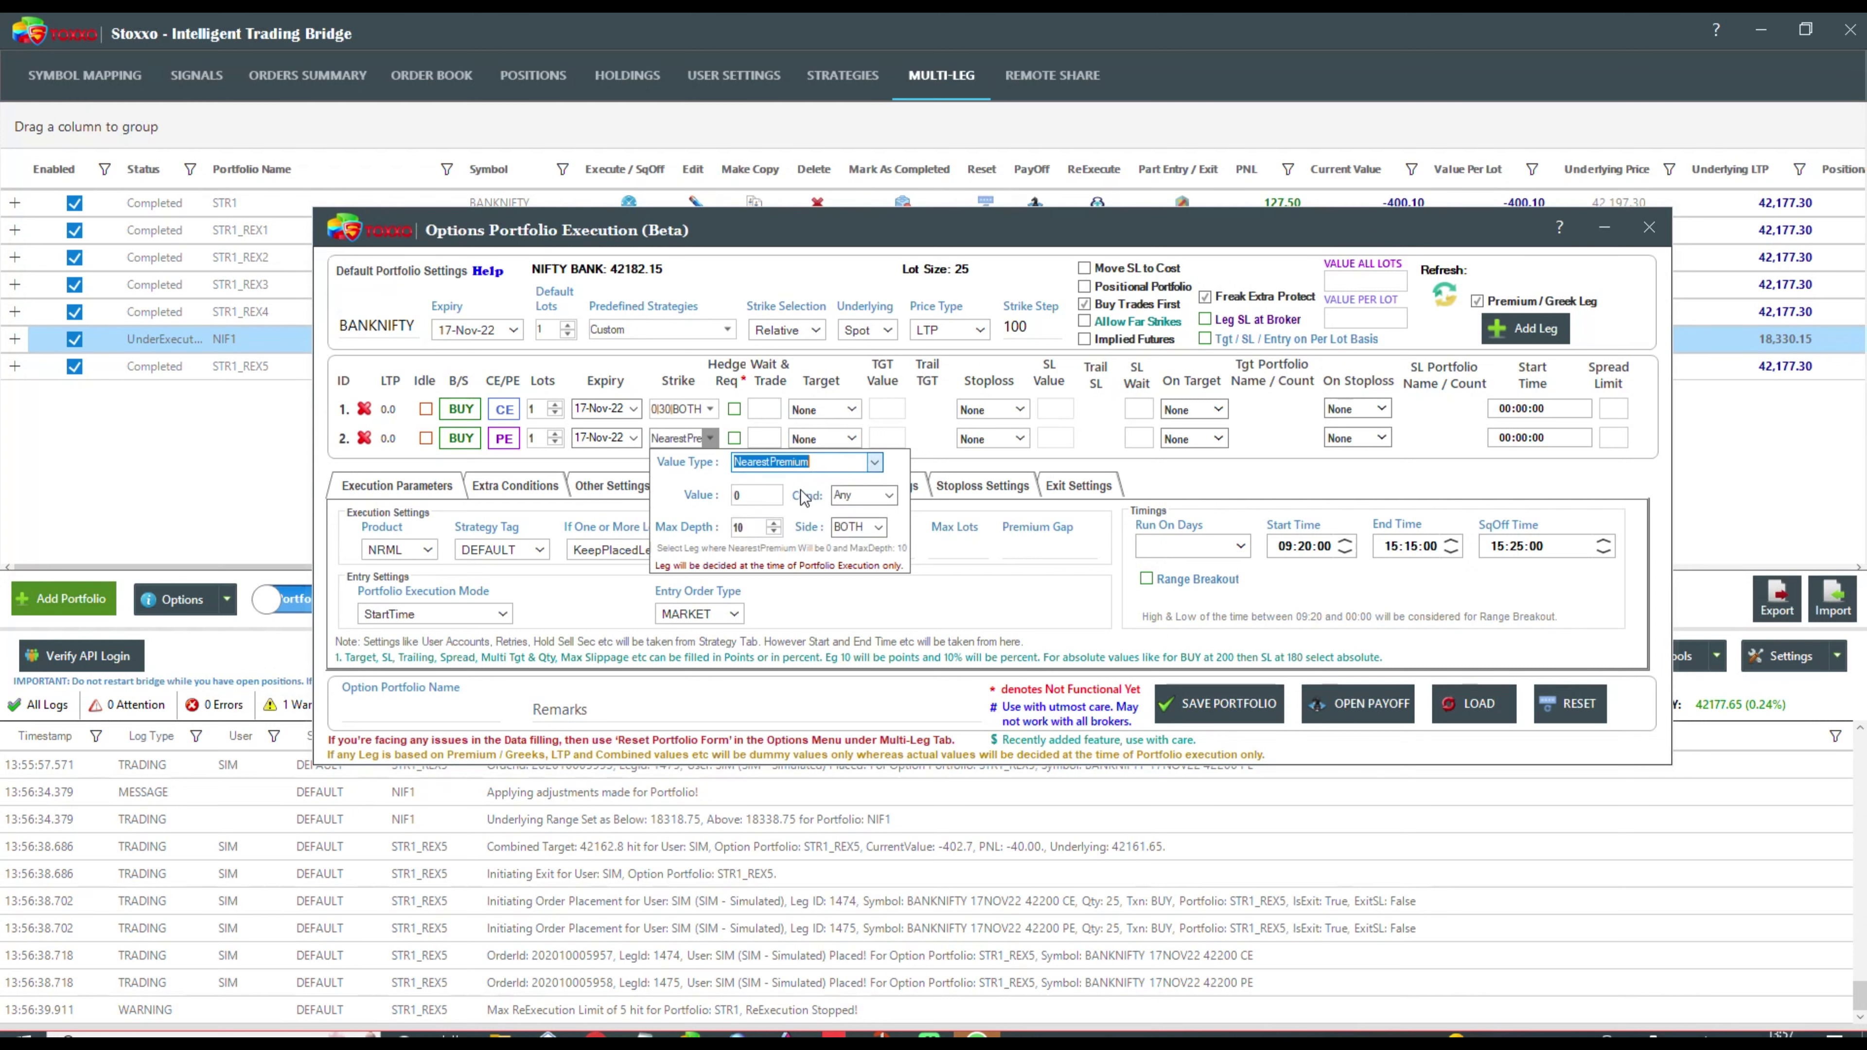
key("Tab")
type("20")
key("Tab")
type("3")
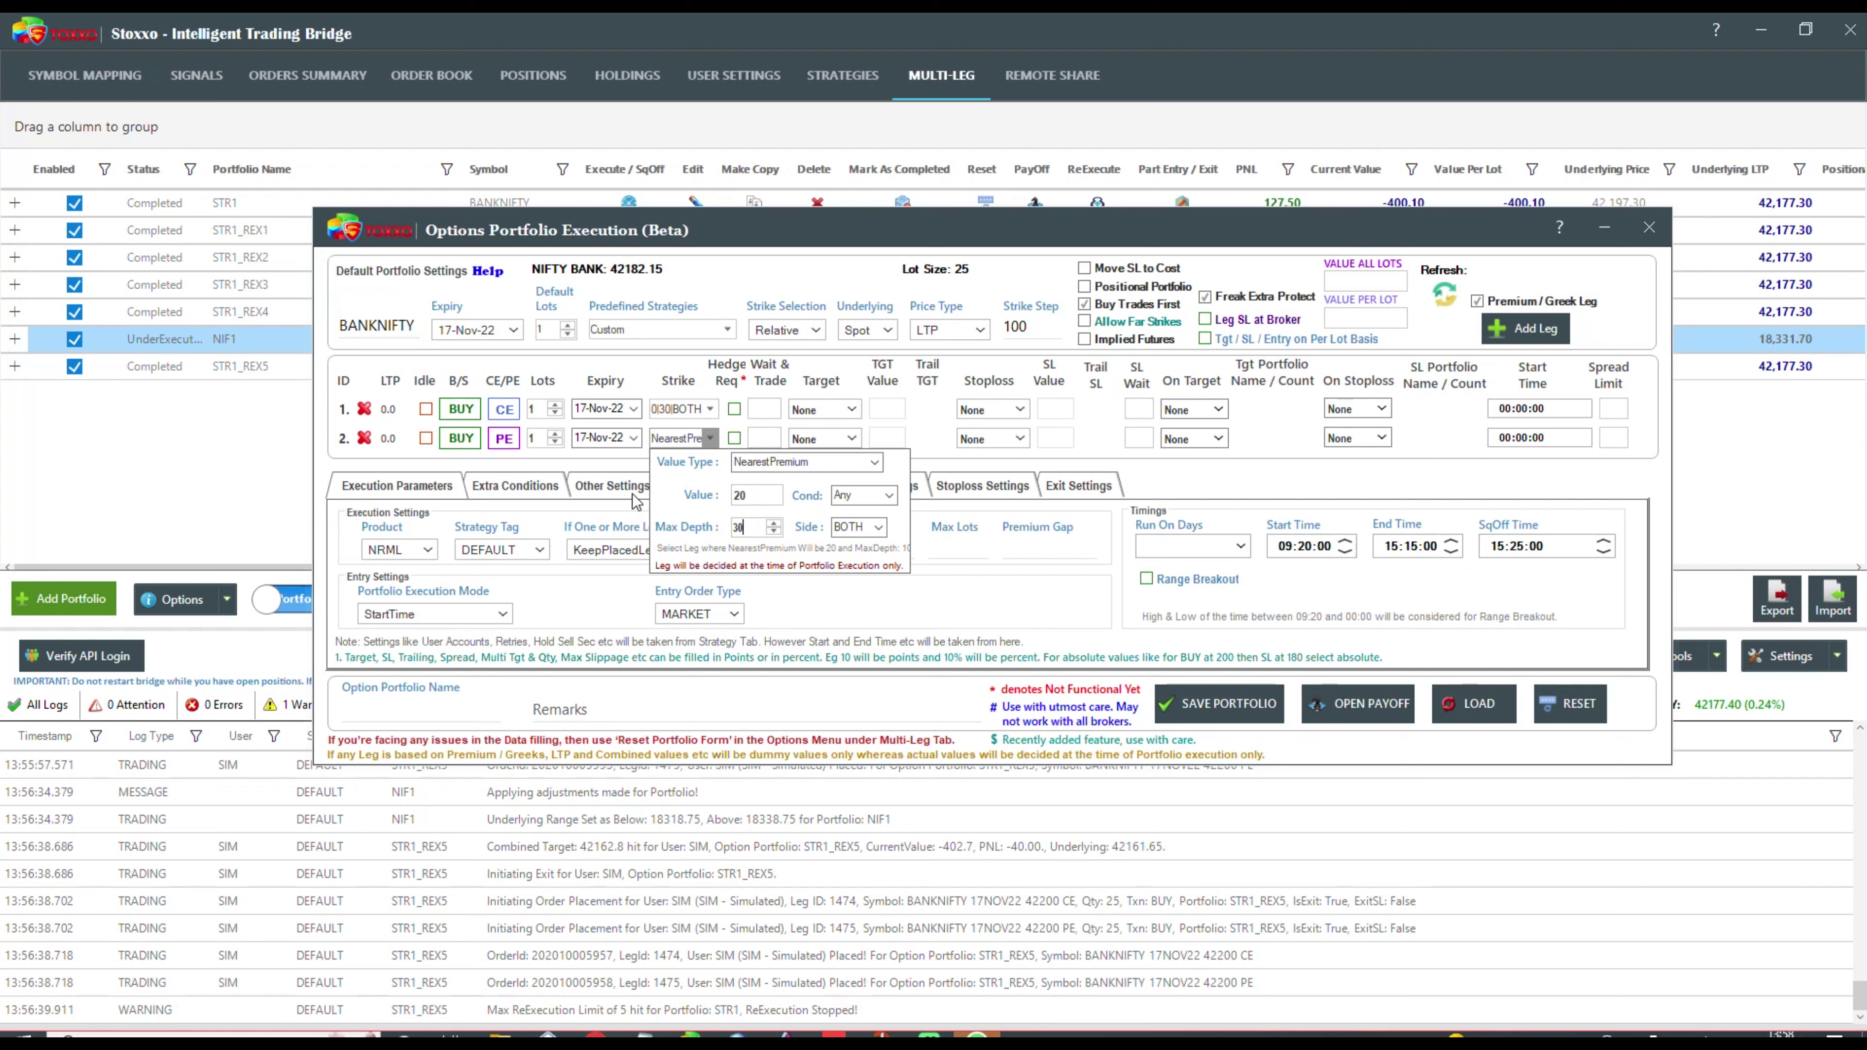
key("Return")
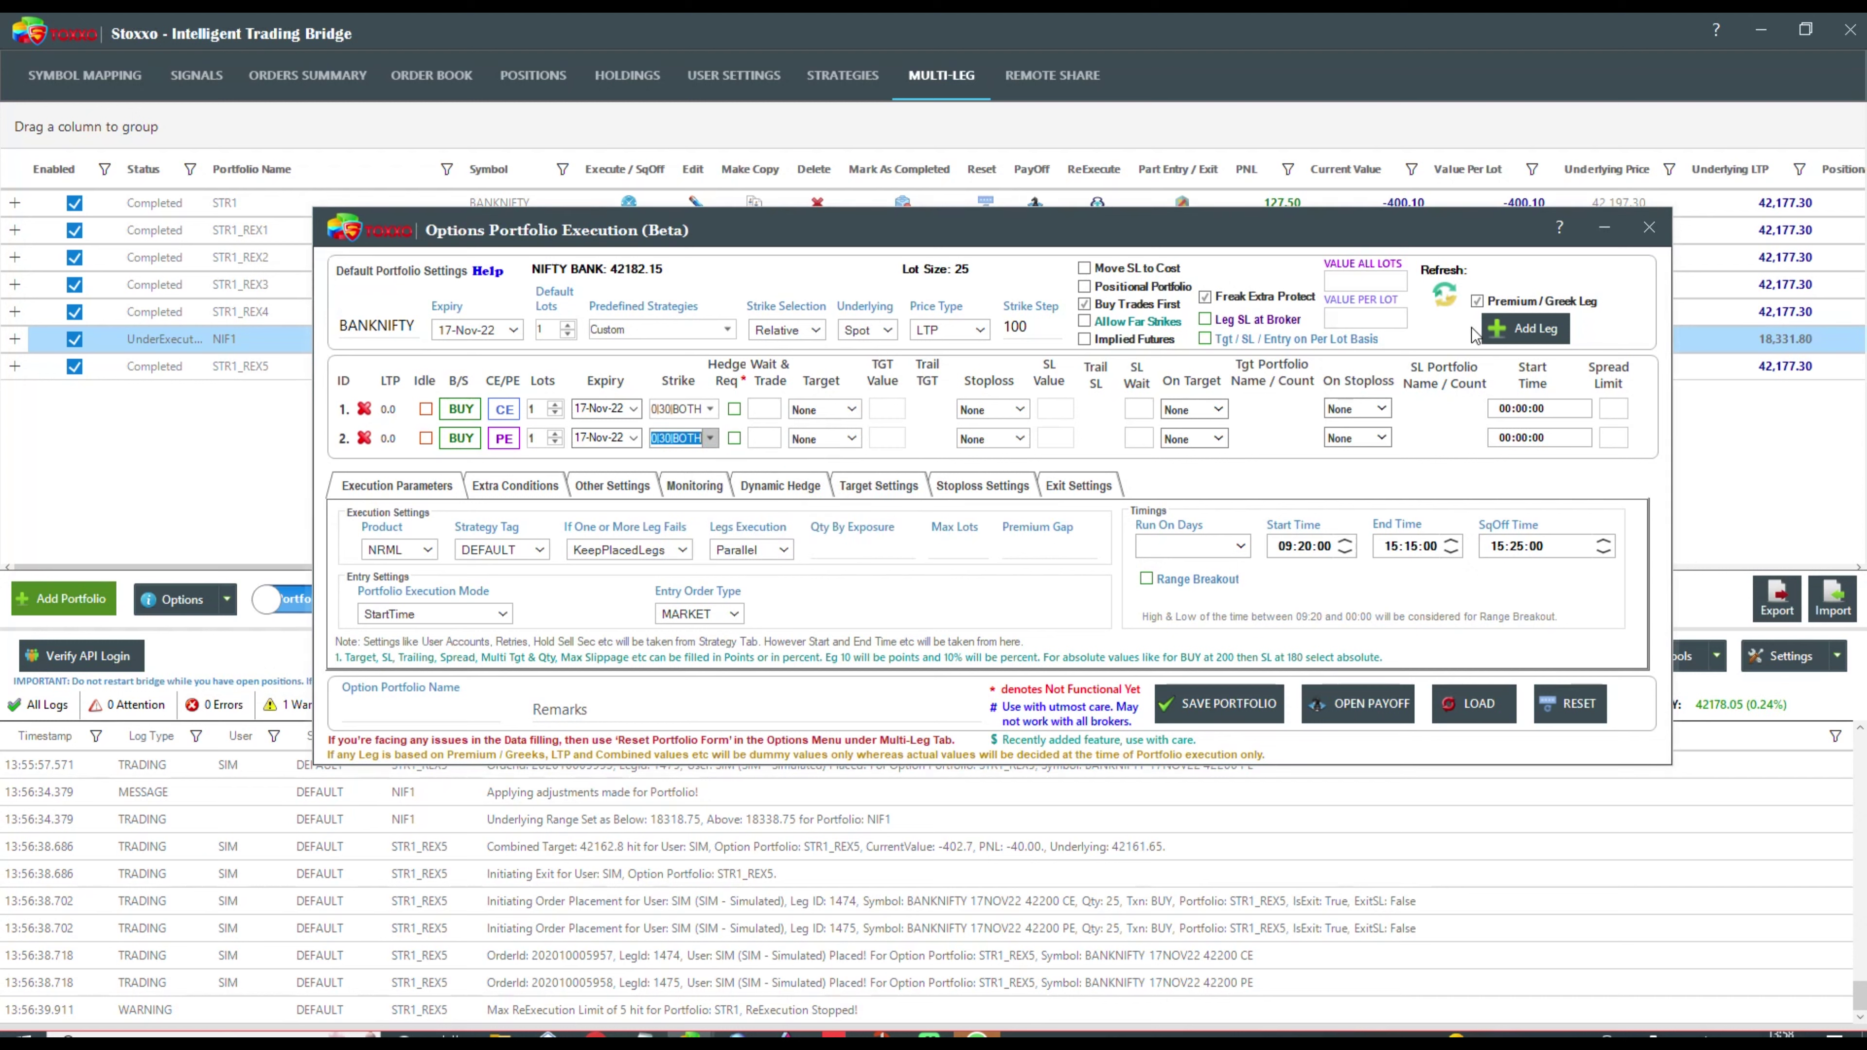
- Add two more legs and switch the fourth leg to PE
left_click(1549, 333)
left_click(1549, 333)
left_click(500, 497)
- Set the third leg's strike value type to NearestDelta and enter its delta value
left_click(710, 467)
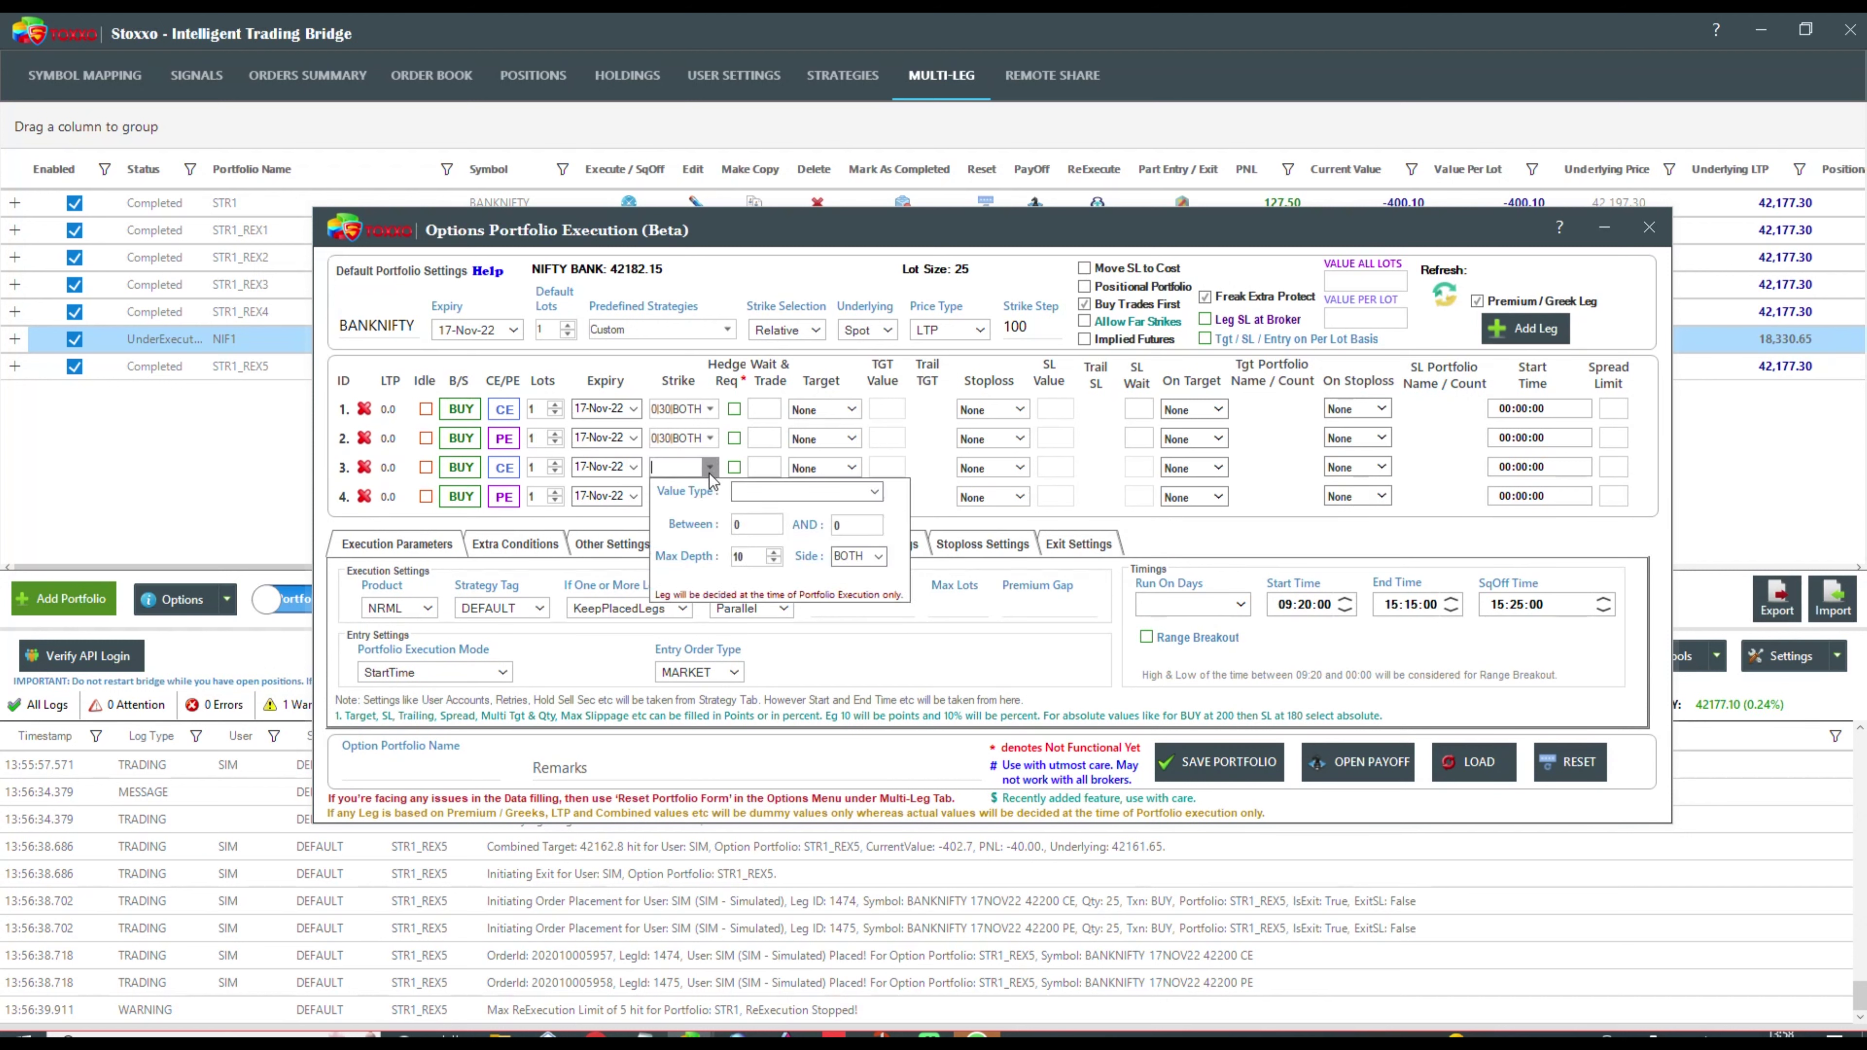
left_click(873, 491)
key("Escape")
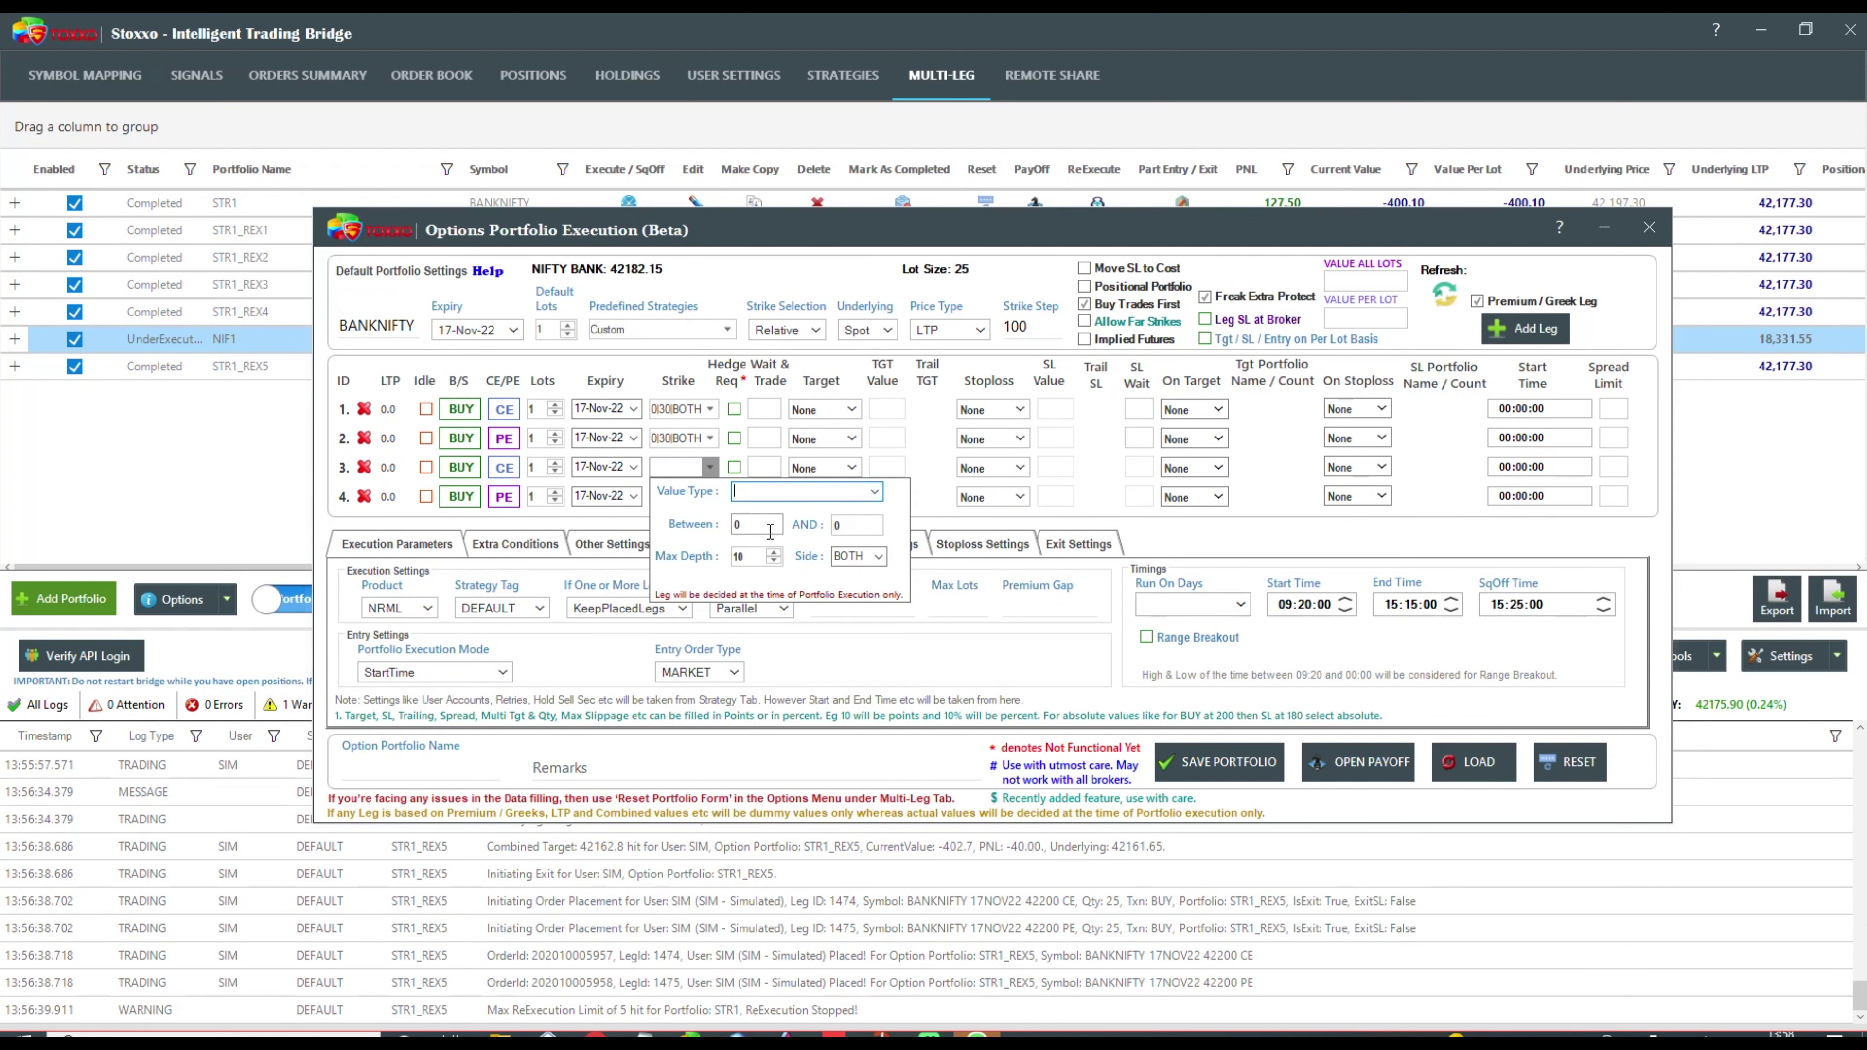
left_click(875, 491)
left_click(840, 578)
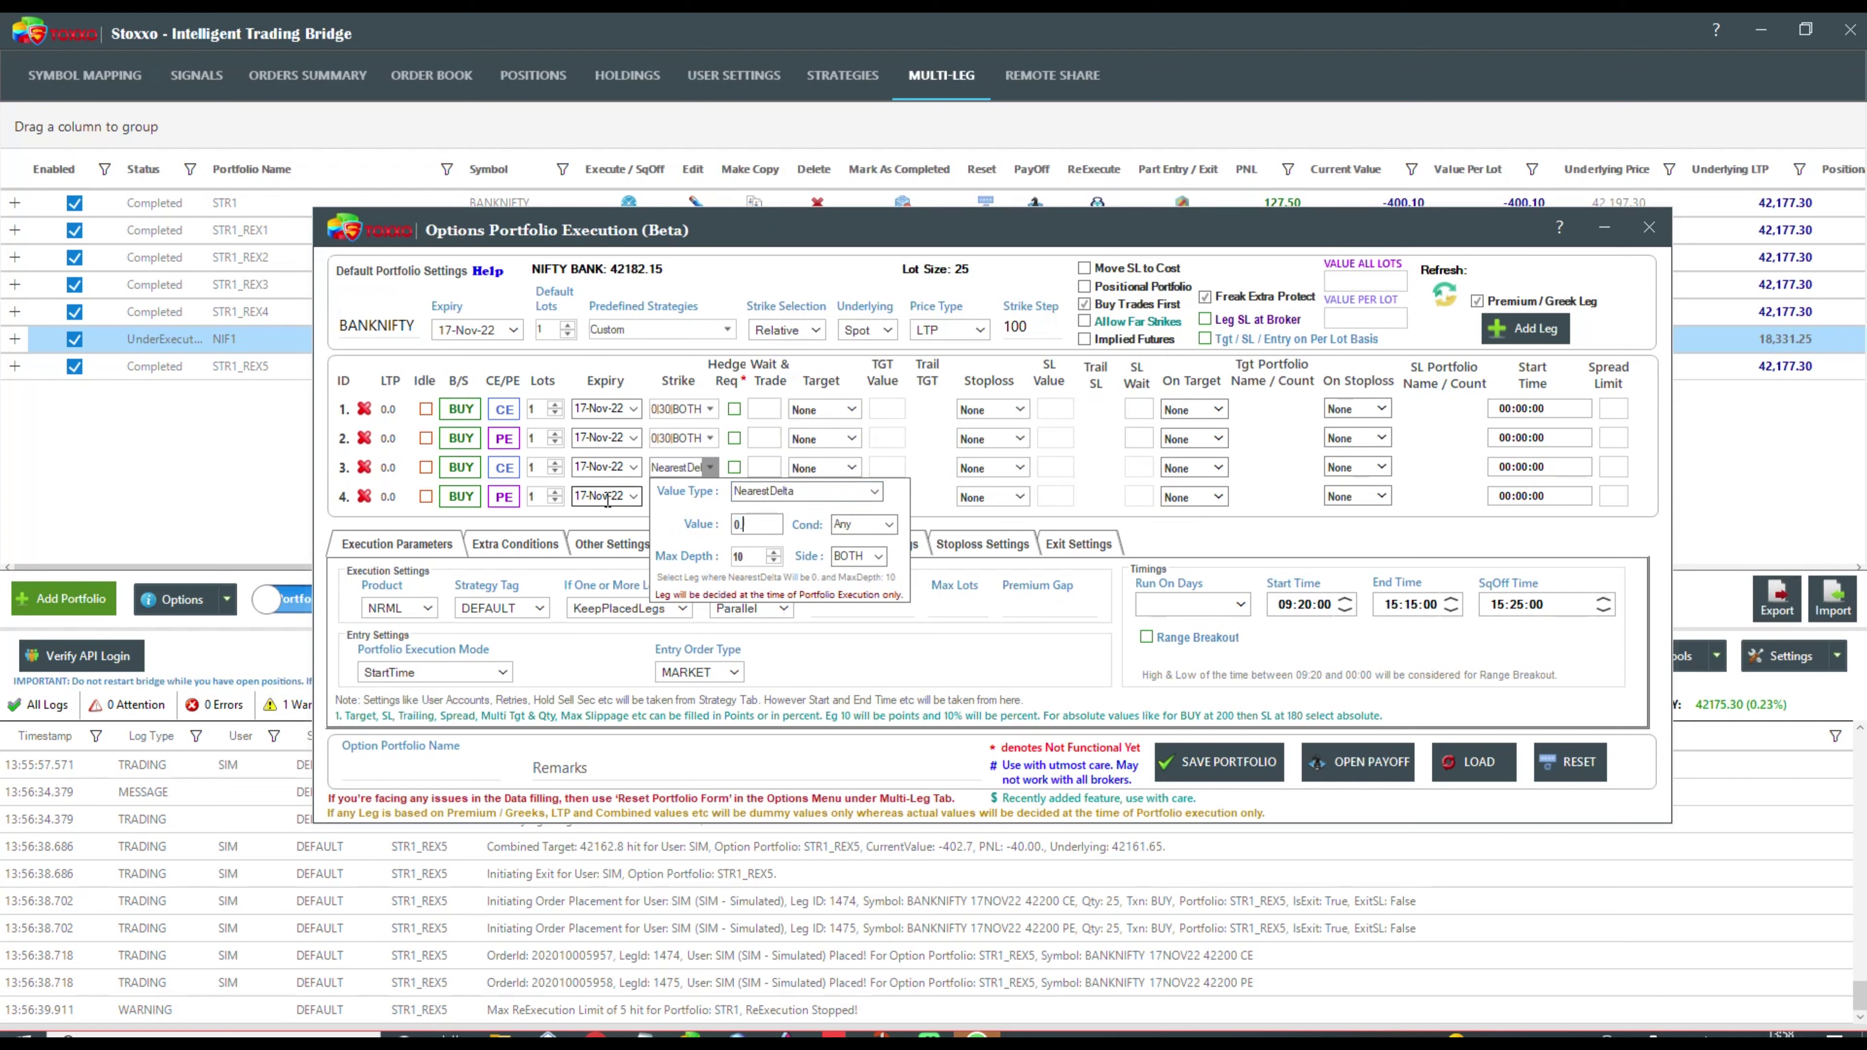
left_click(644, 520)
- Set the fourth leg's strike to NearestDelta with value 0.2 and raise both PE legs to 2 lots
left_click(710, 496)
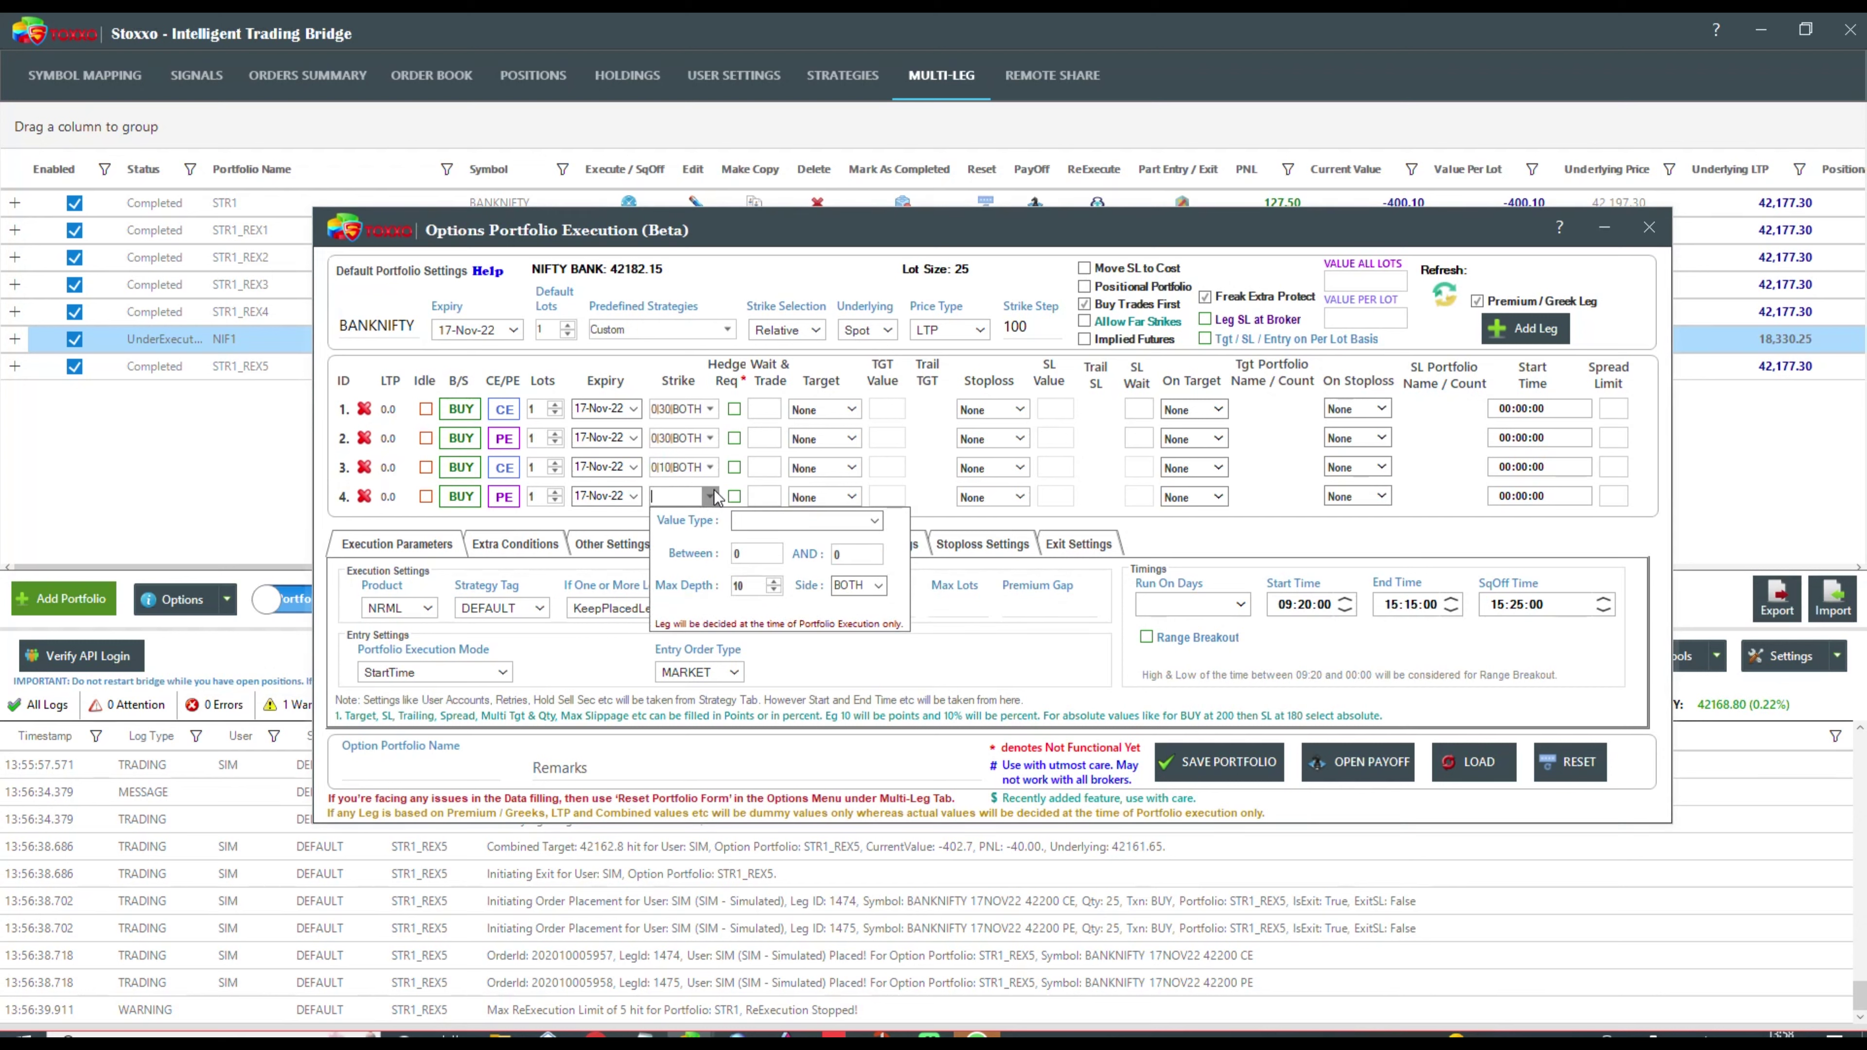
left_click(808, 521)
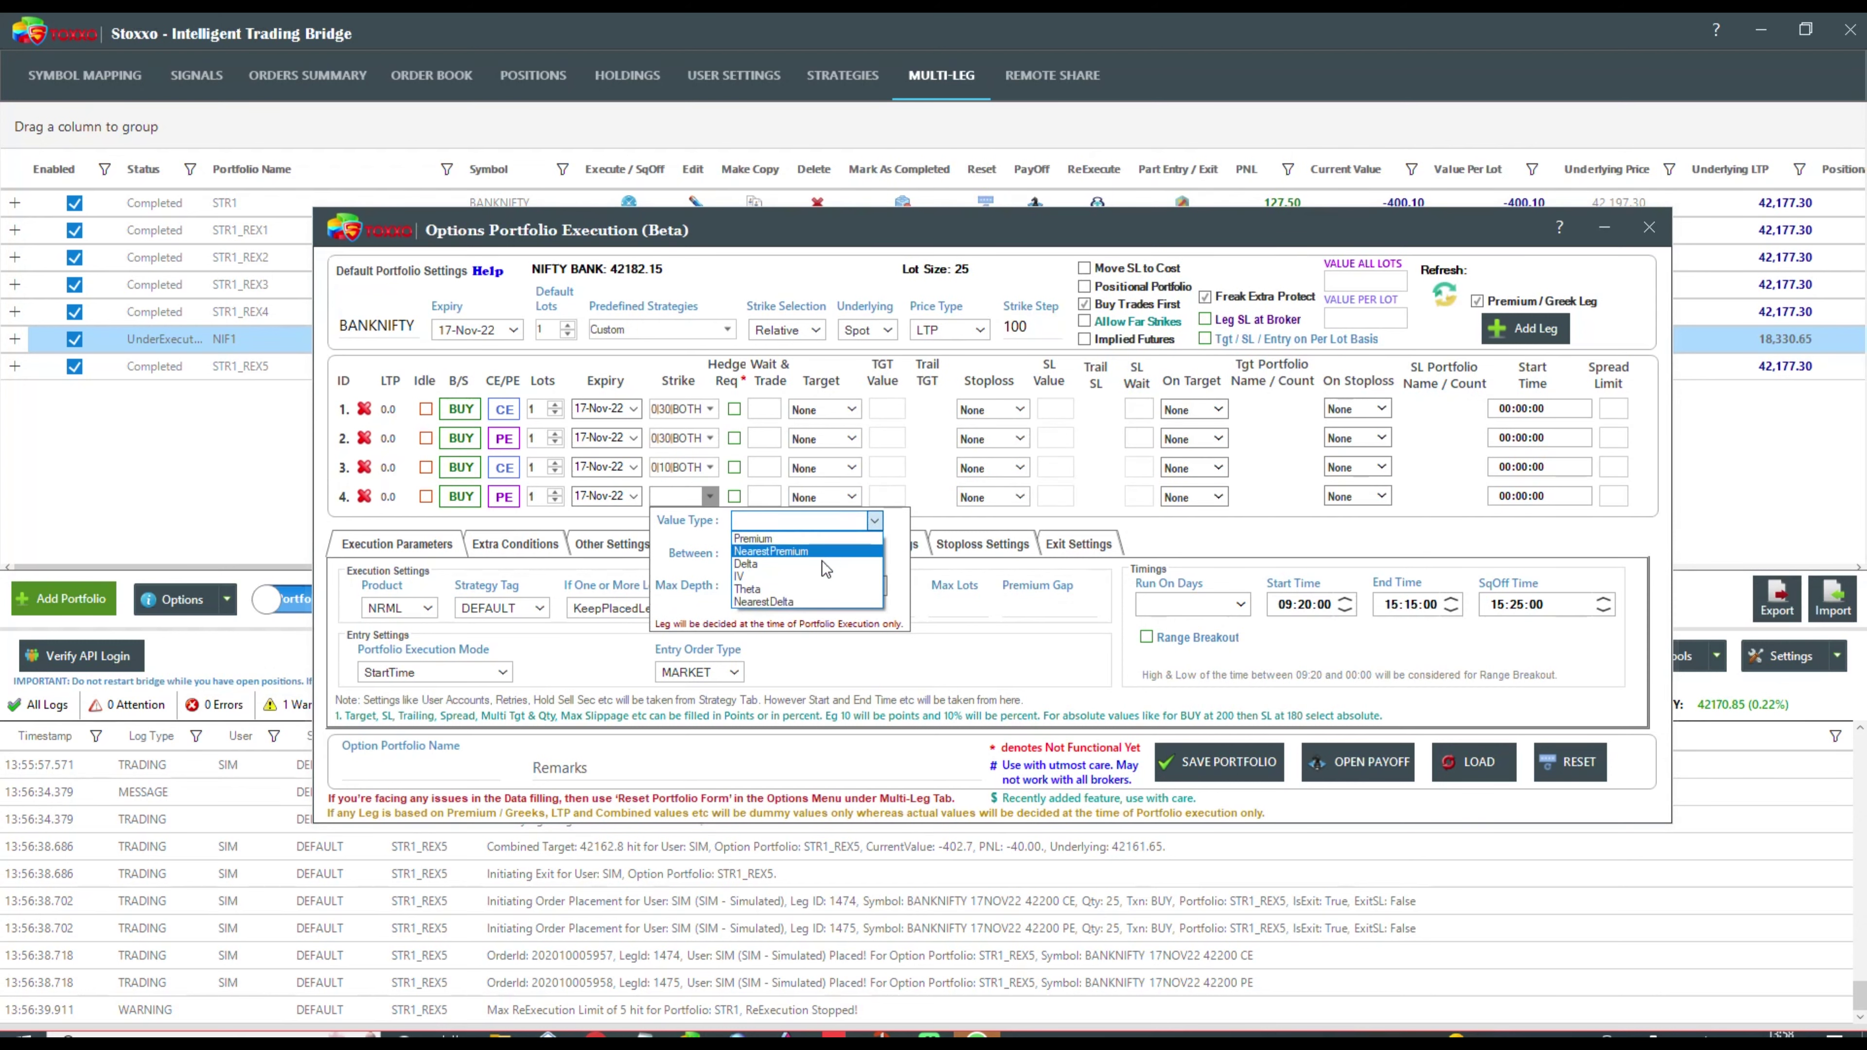
left_click(809, 601)
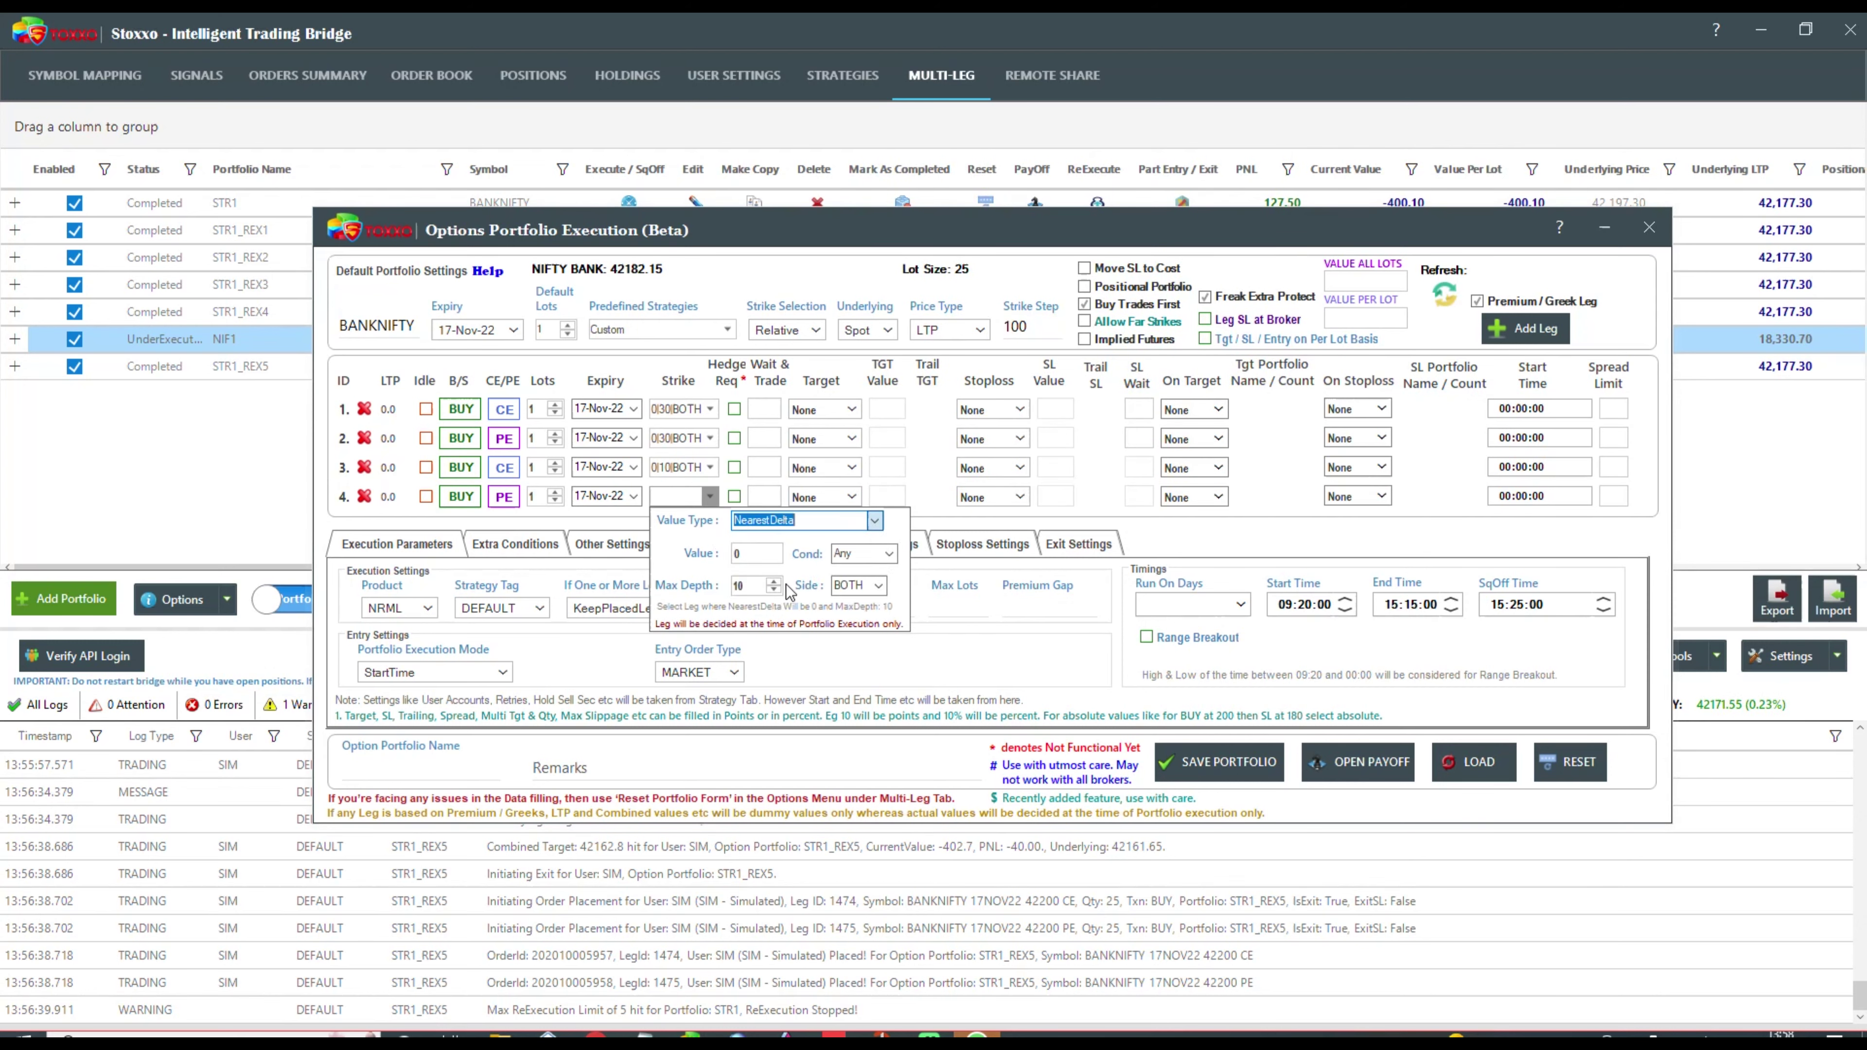
left_click(774, 551)
type("0.2")
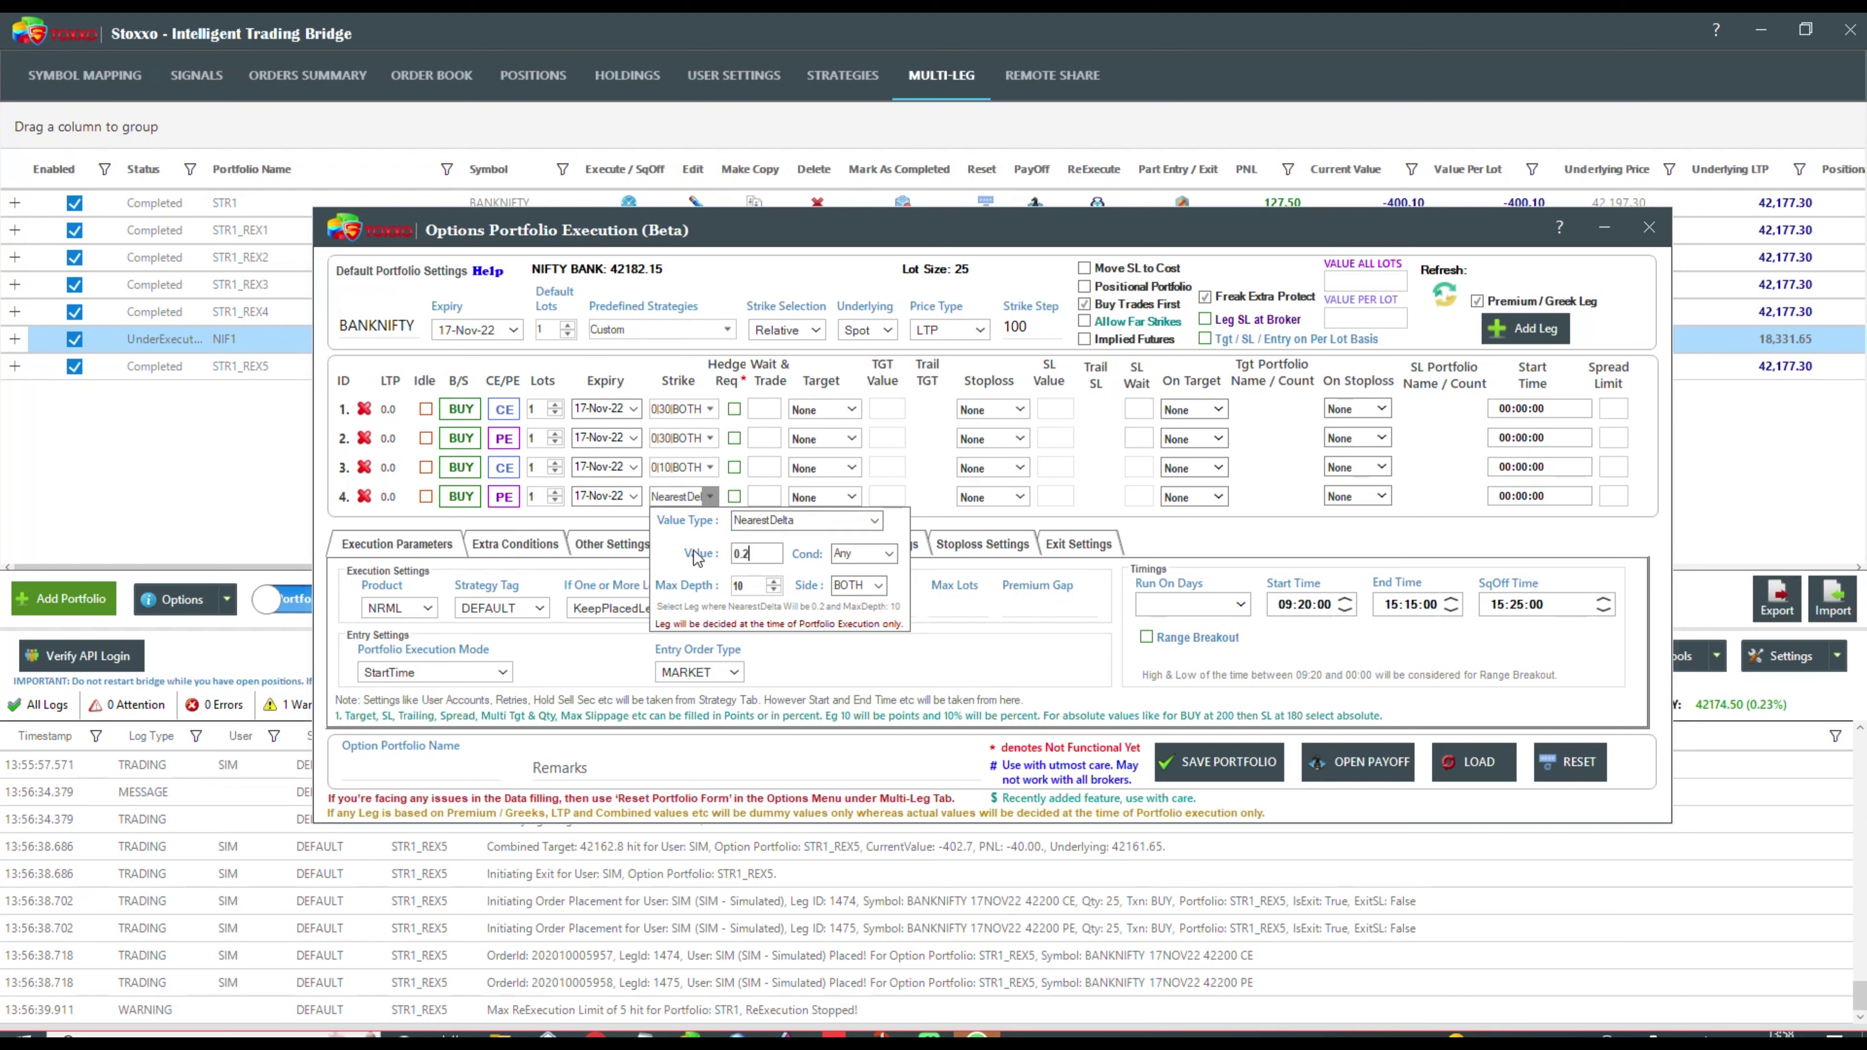
left_click(594, 531)
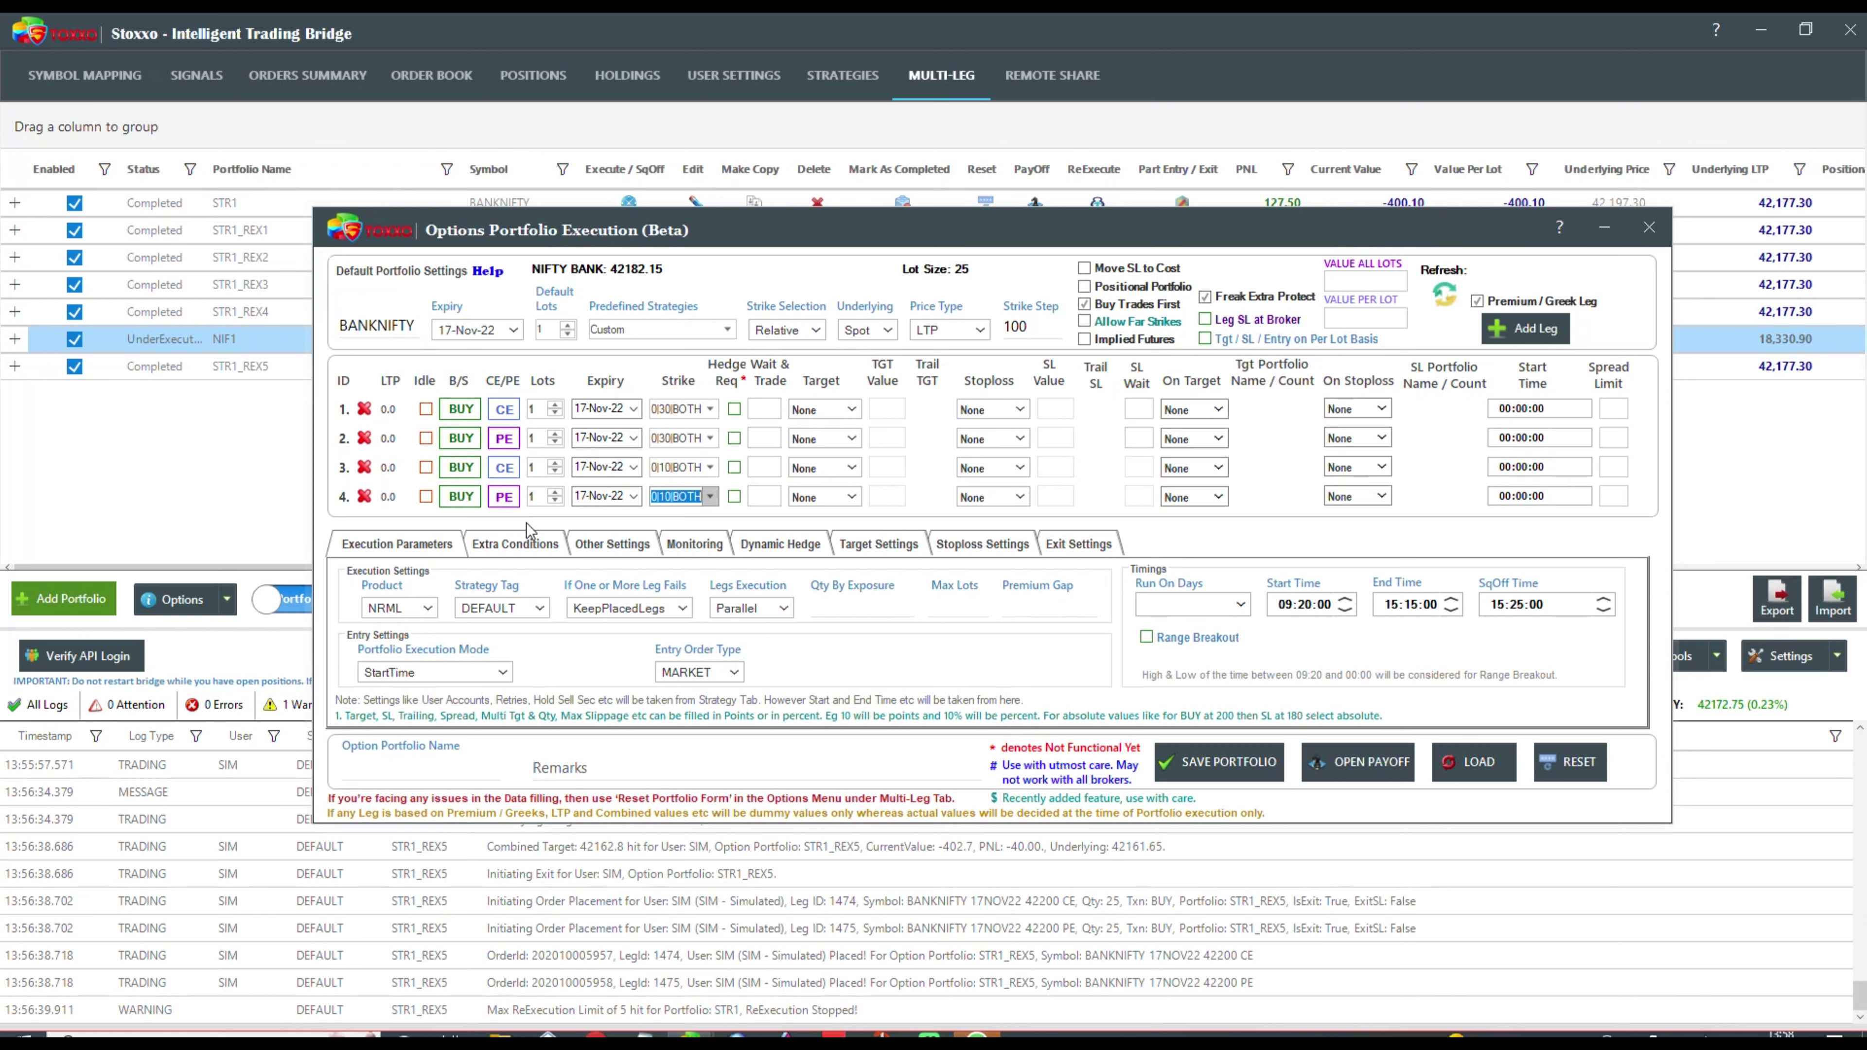
left_click(555, 433)
left_click(556, 492)
- Set the portfolio's stoploss type to LossAndUnderlyingRange with a combined loss of 2000
left_click(973, 545)
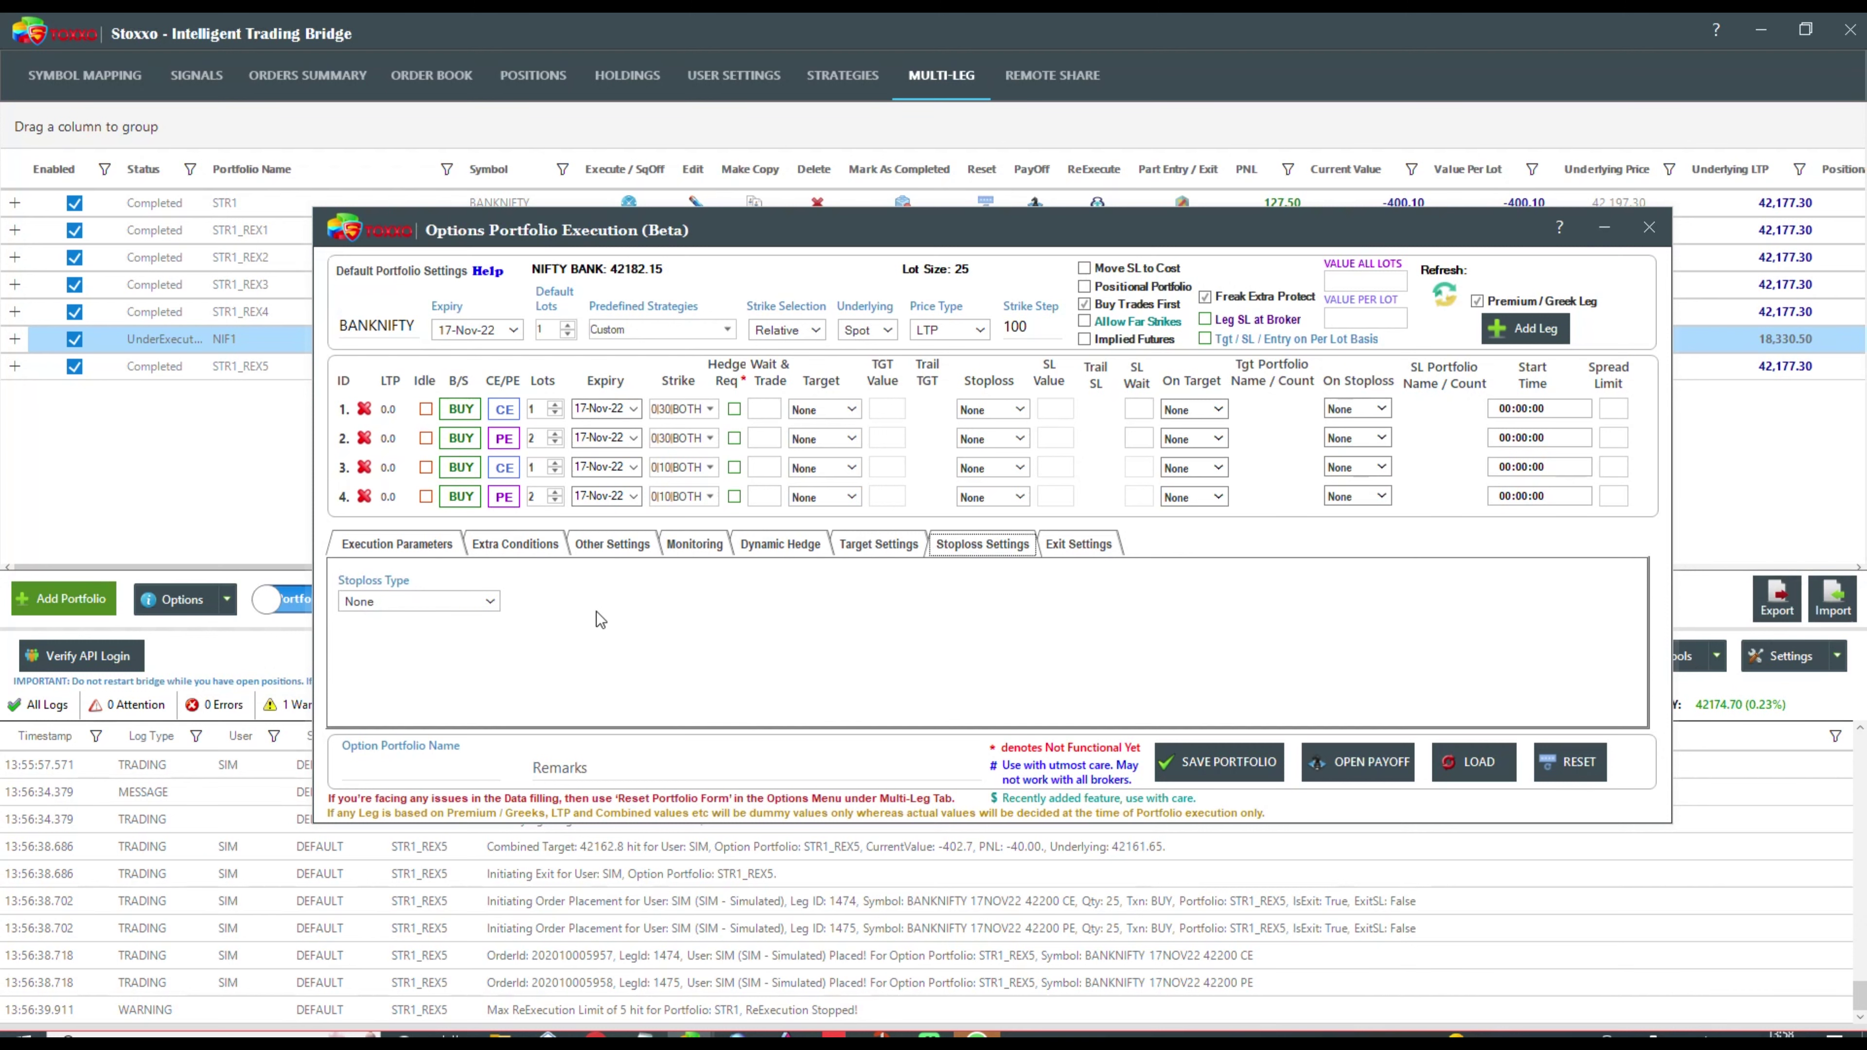
left_click(445, 602)
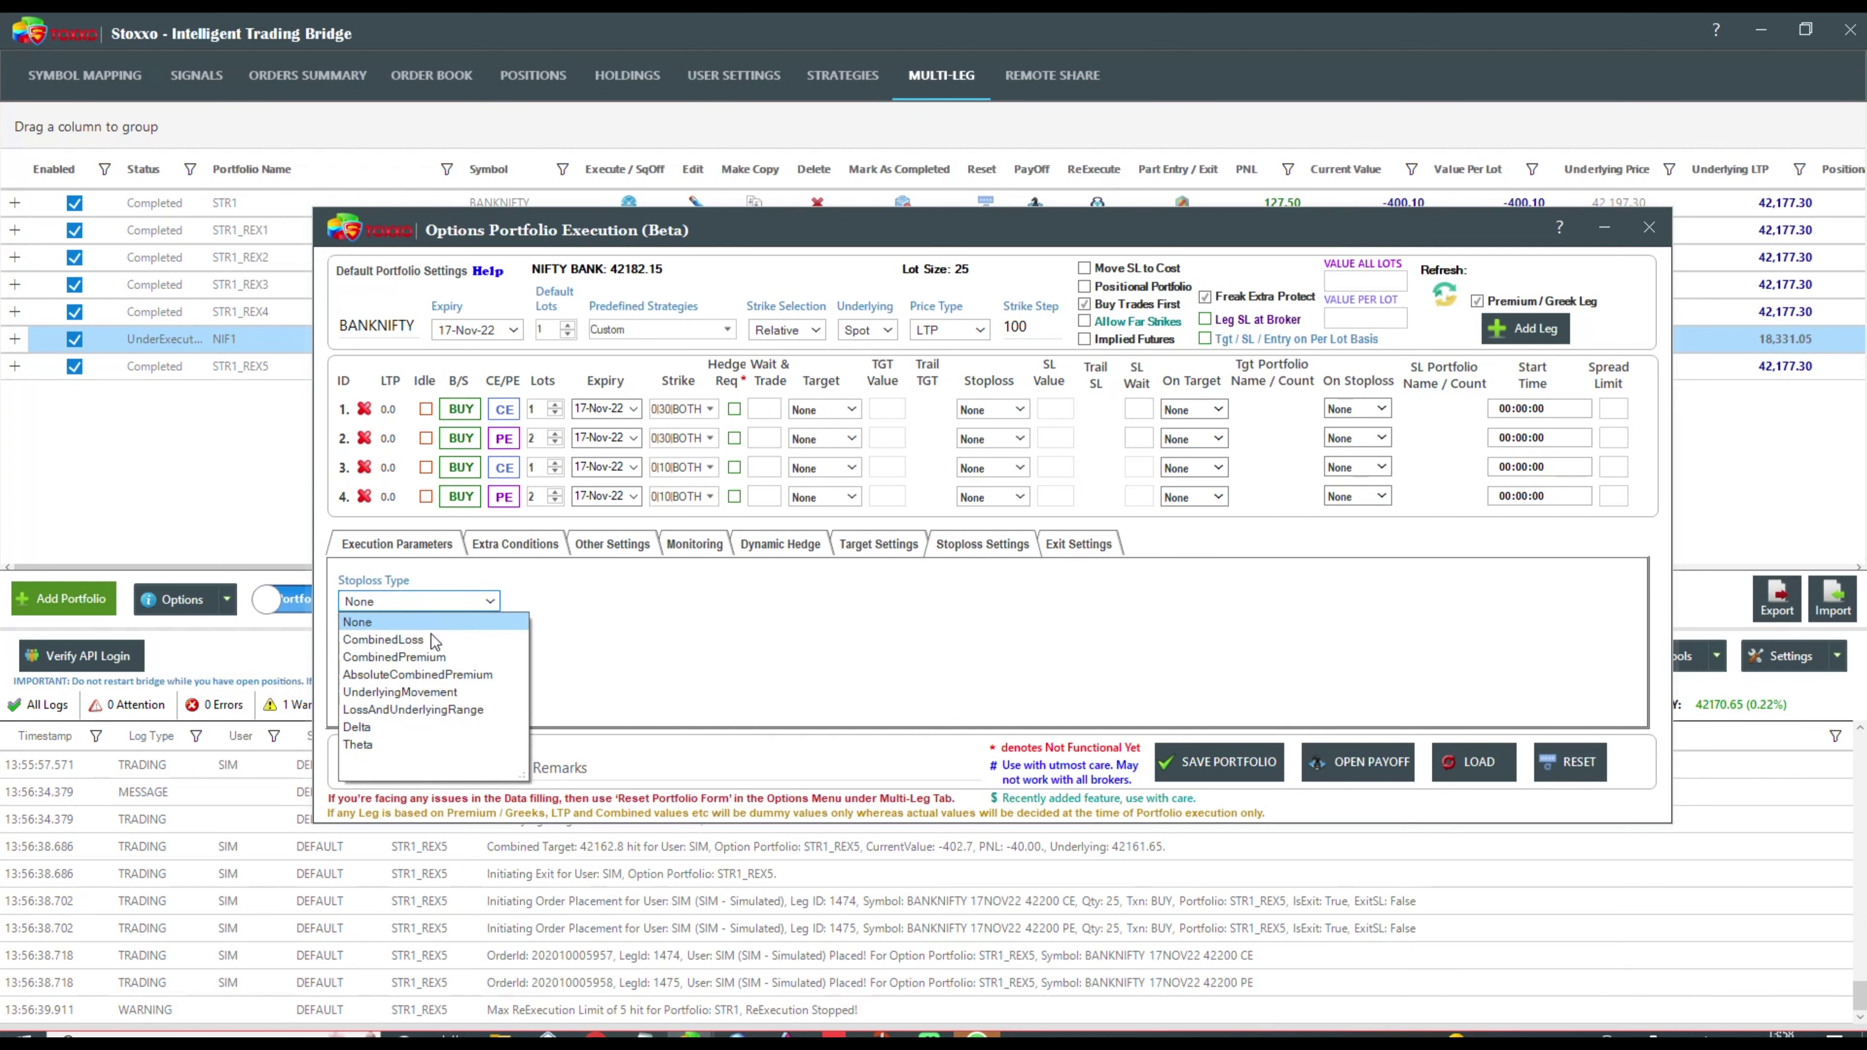
left_click(418, 693)
left_click(444, 604)
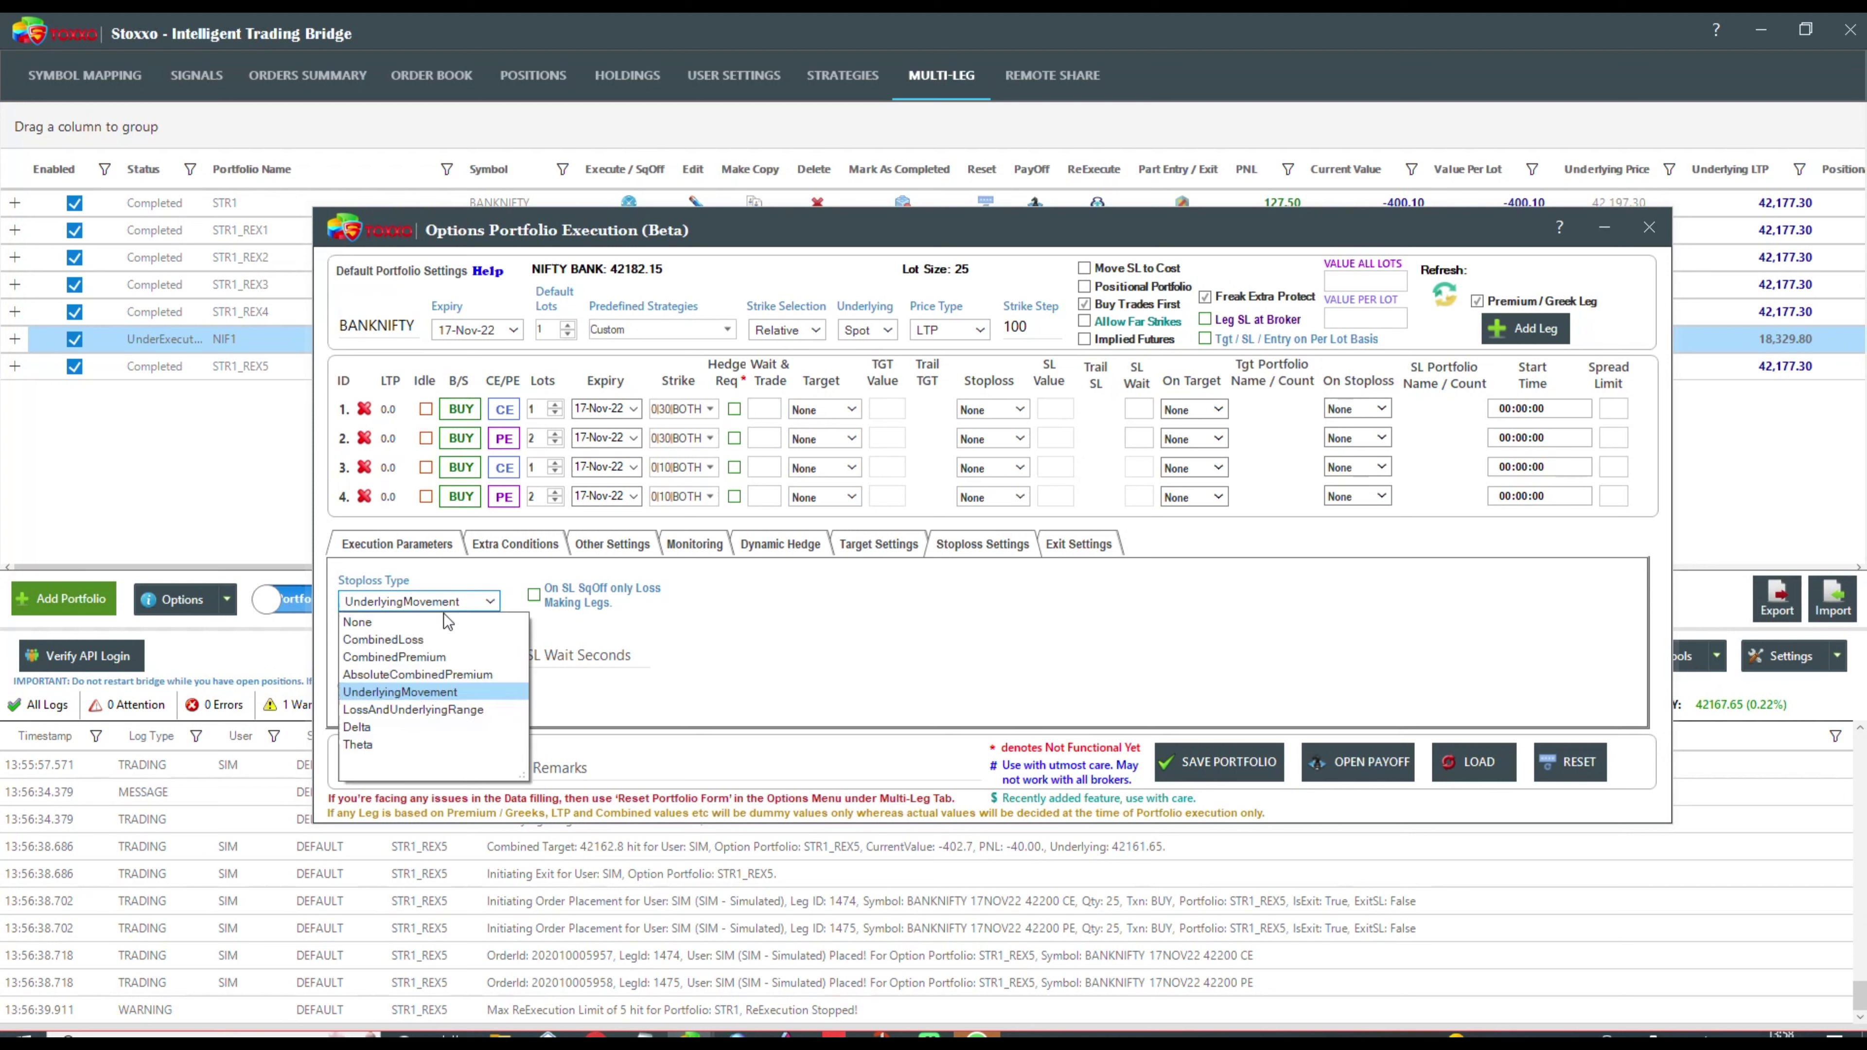
left_click(413, 711)
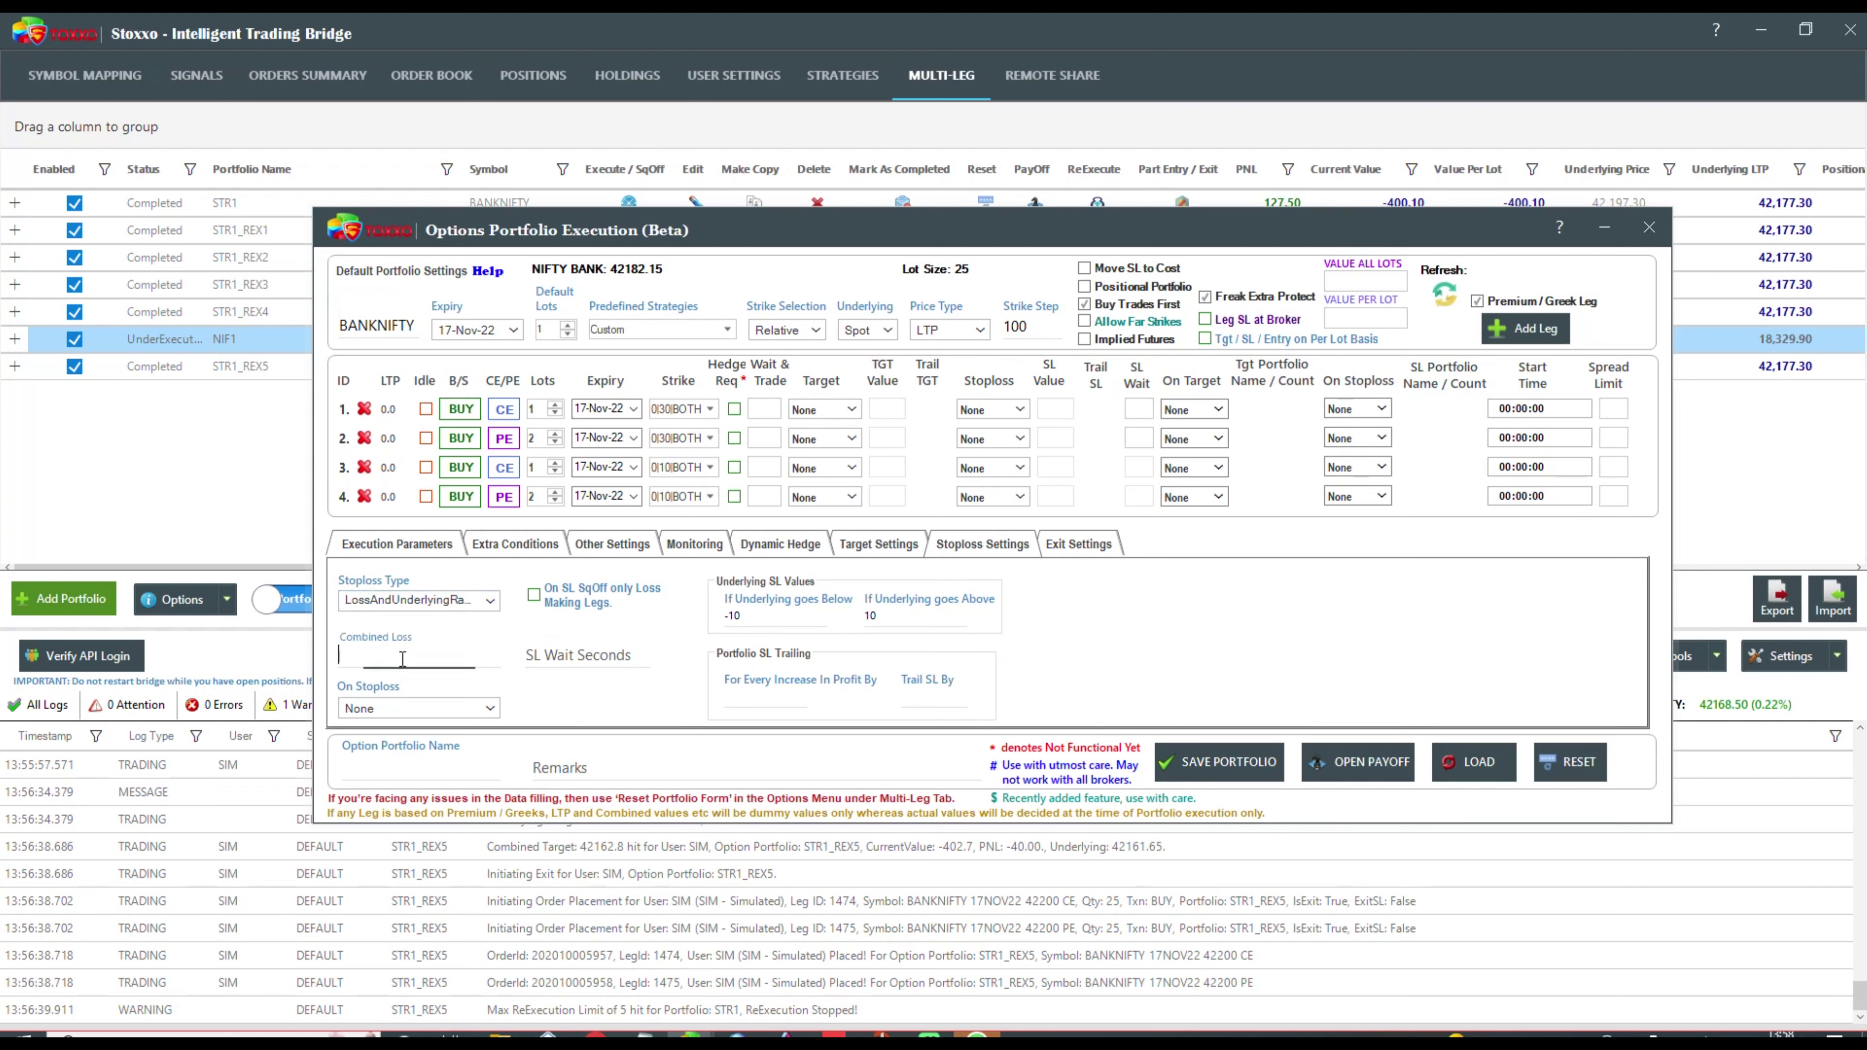
type("5")
key("BackSpace")
type("2000")
- Set the underlying stoploss values to -20 for going below and 20 for going above
left_click(777, 614)
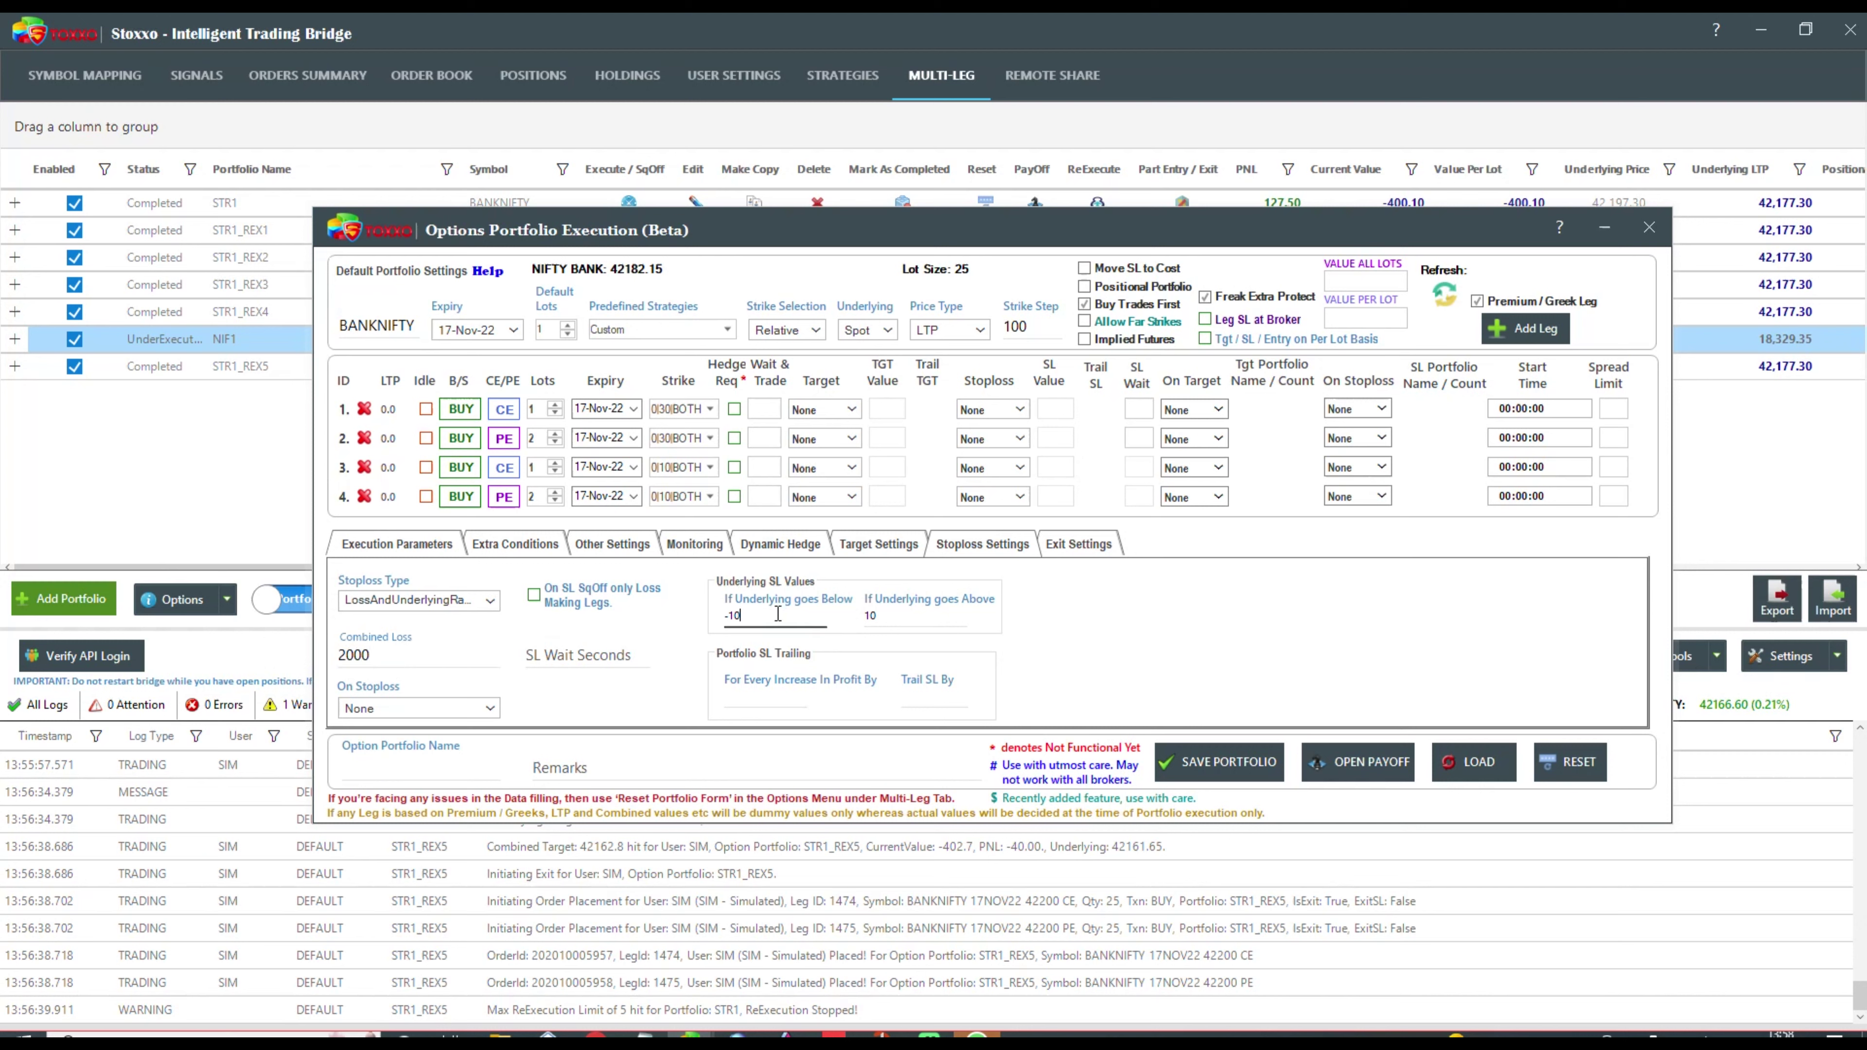
key("Tab")
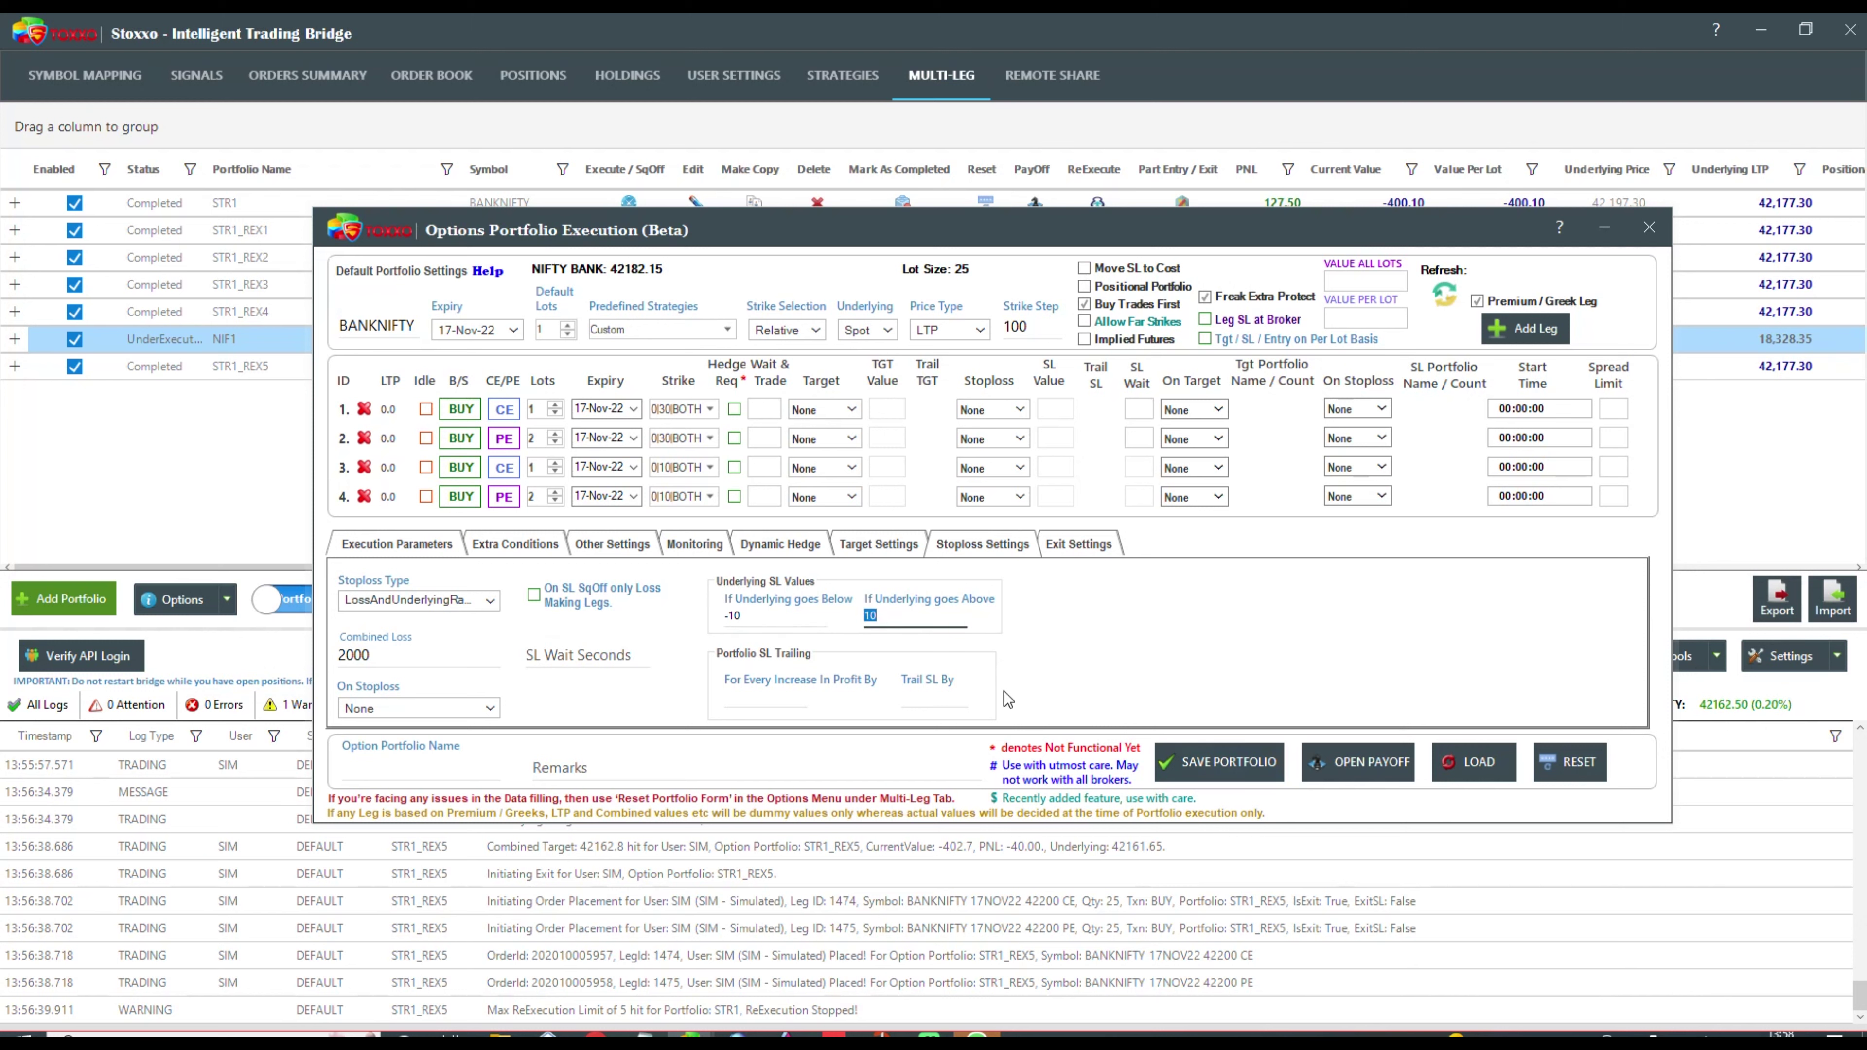
key("shift+Tab")
mouse_move(673, 601)
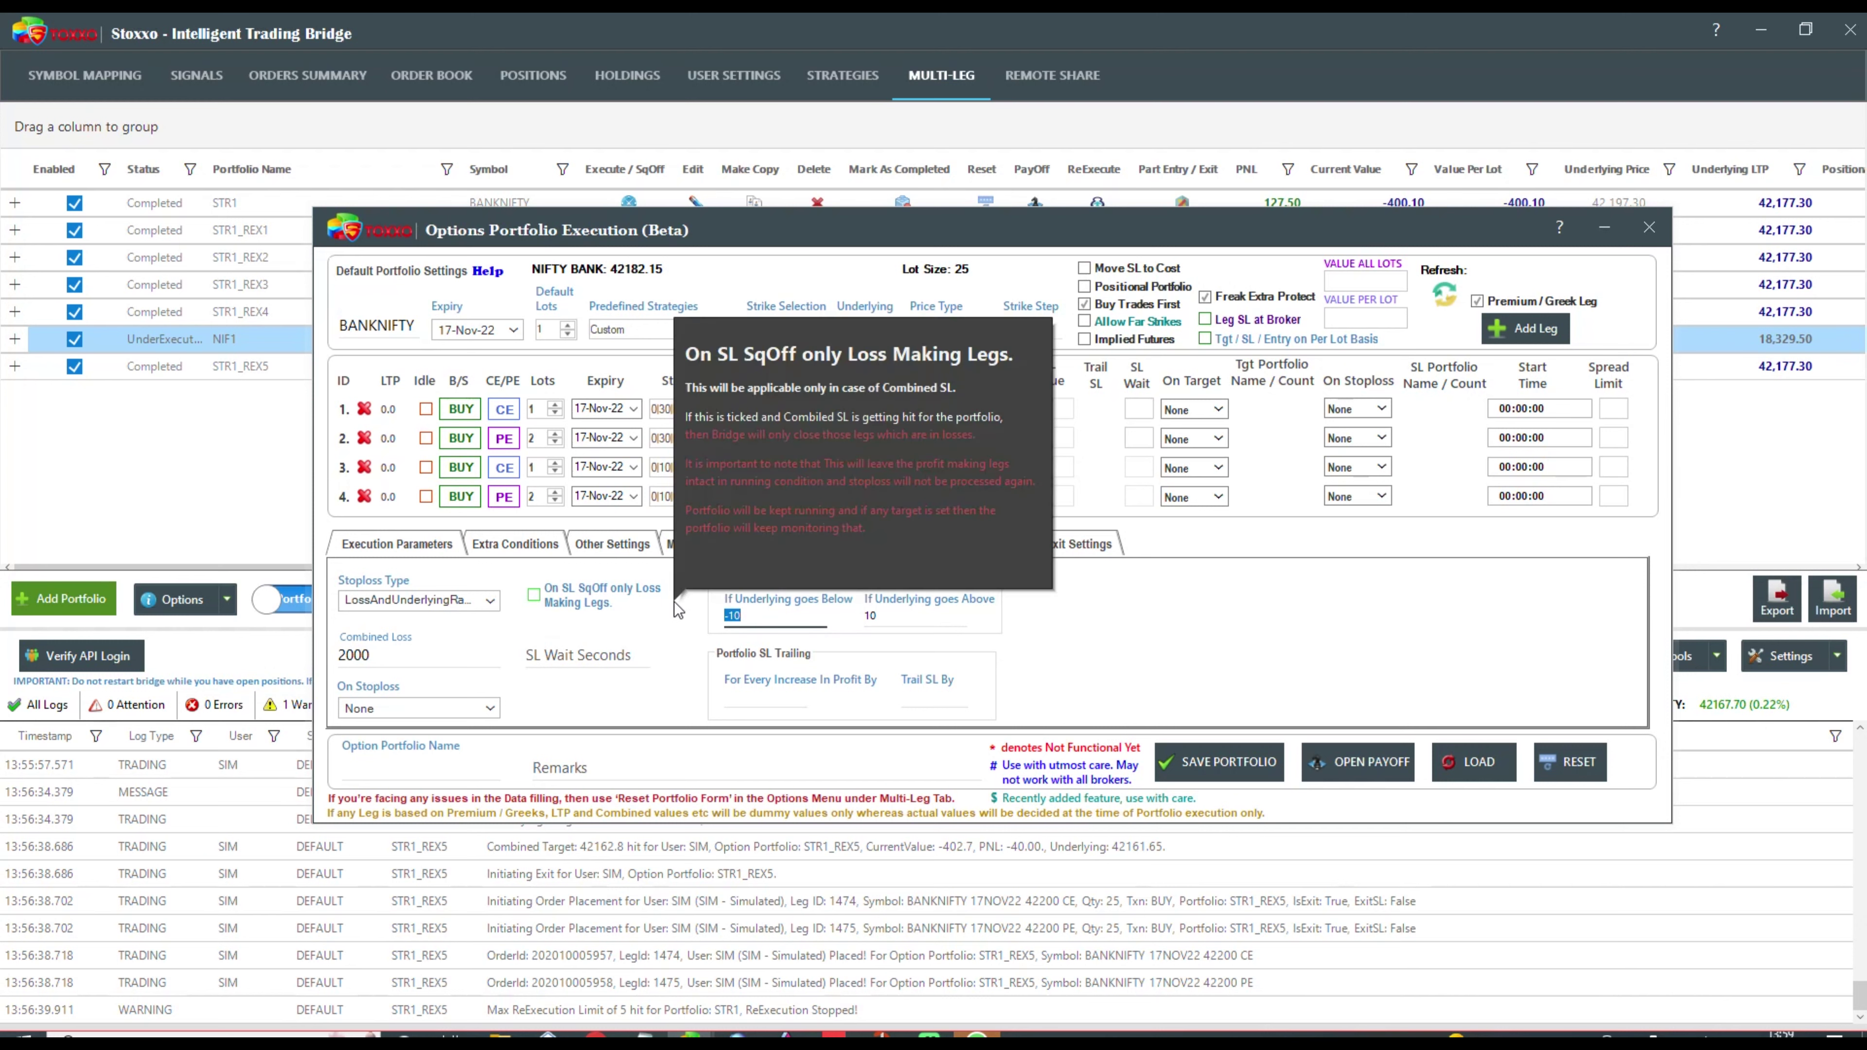
type("20")
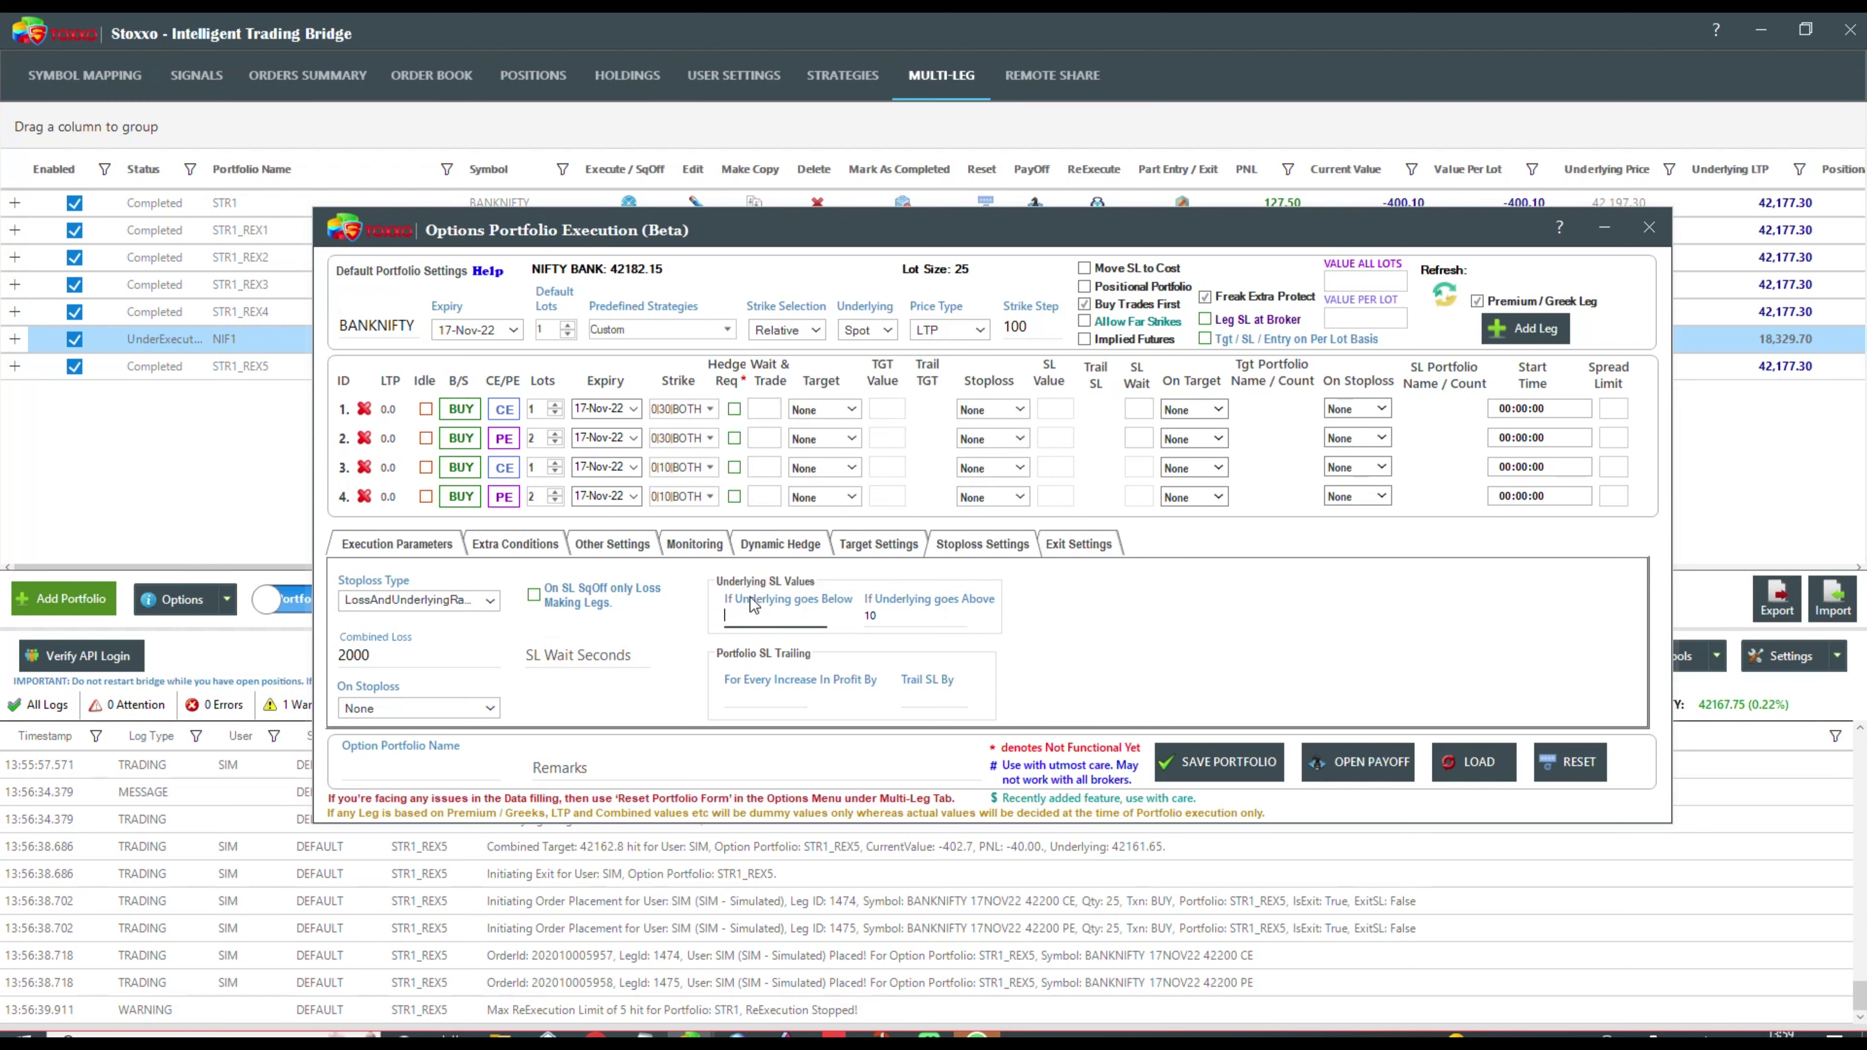
type("-20")
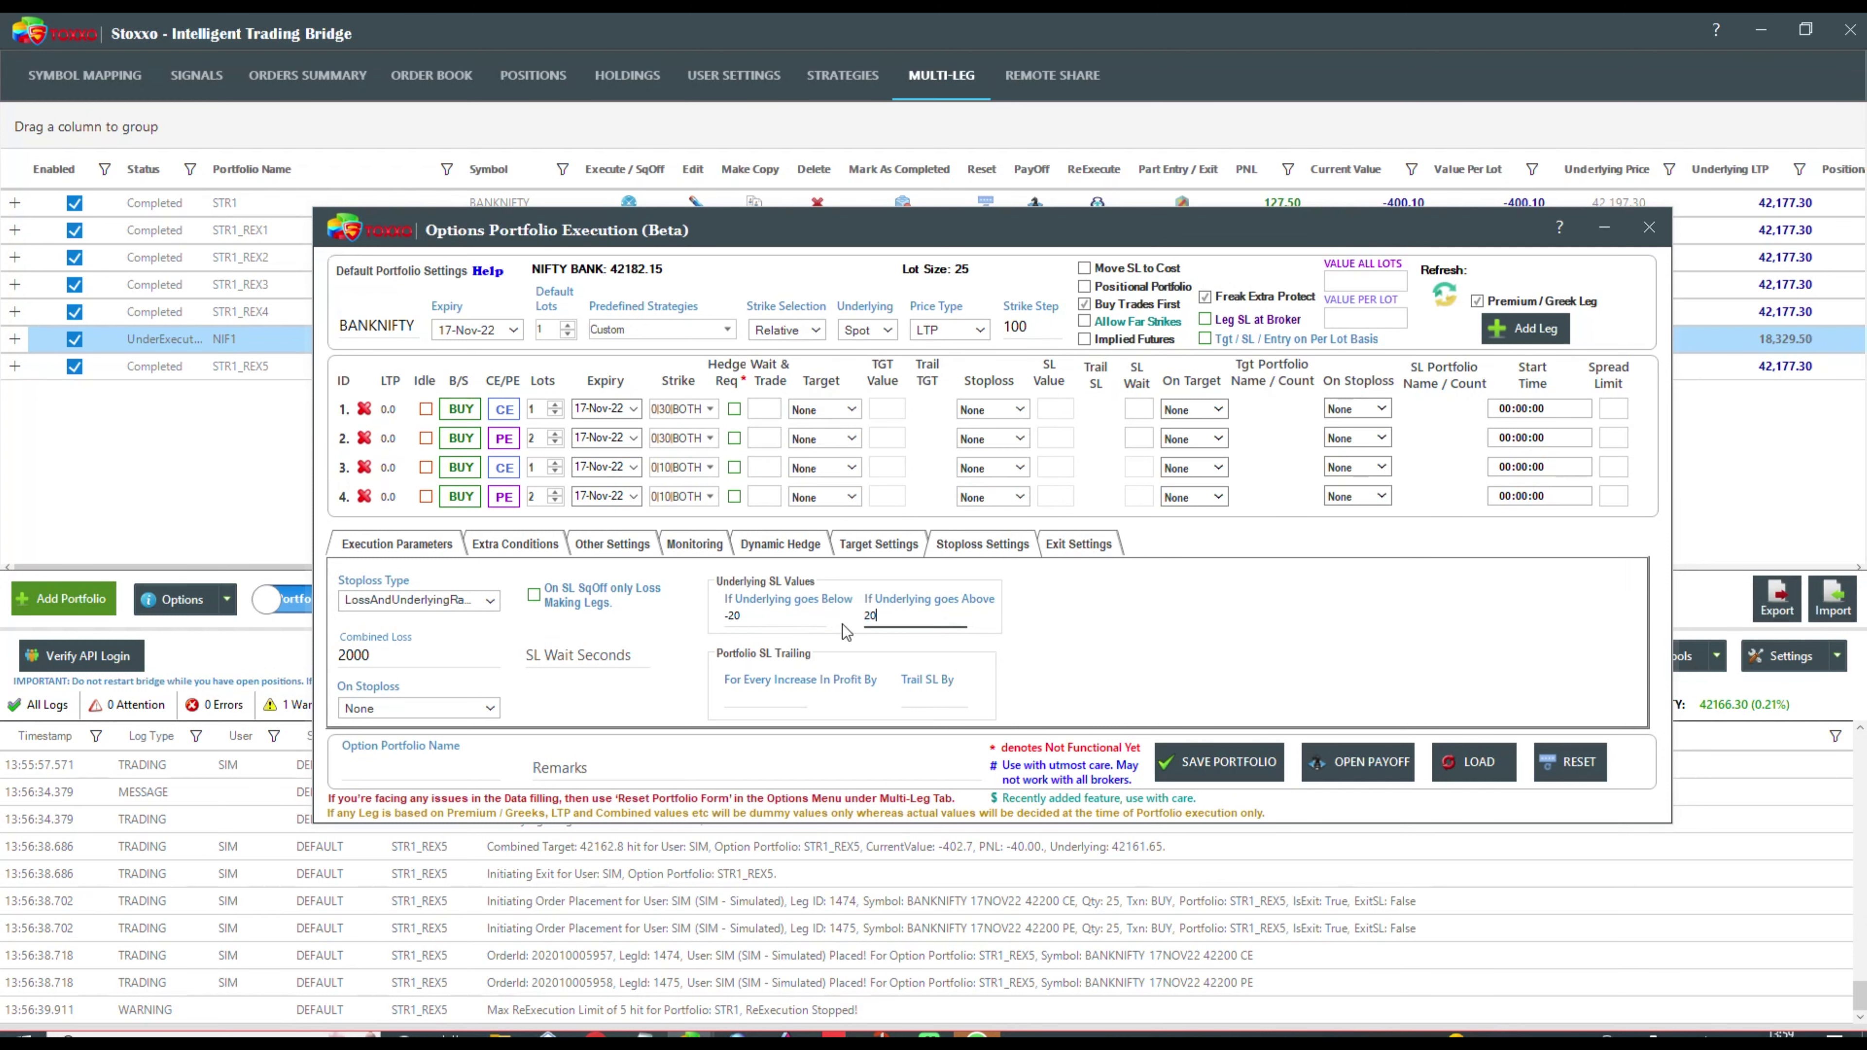
- Name the option portfolio BNK1 and try to save it
left_click(373, 761)
type("BNK1")
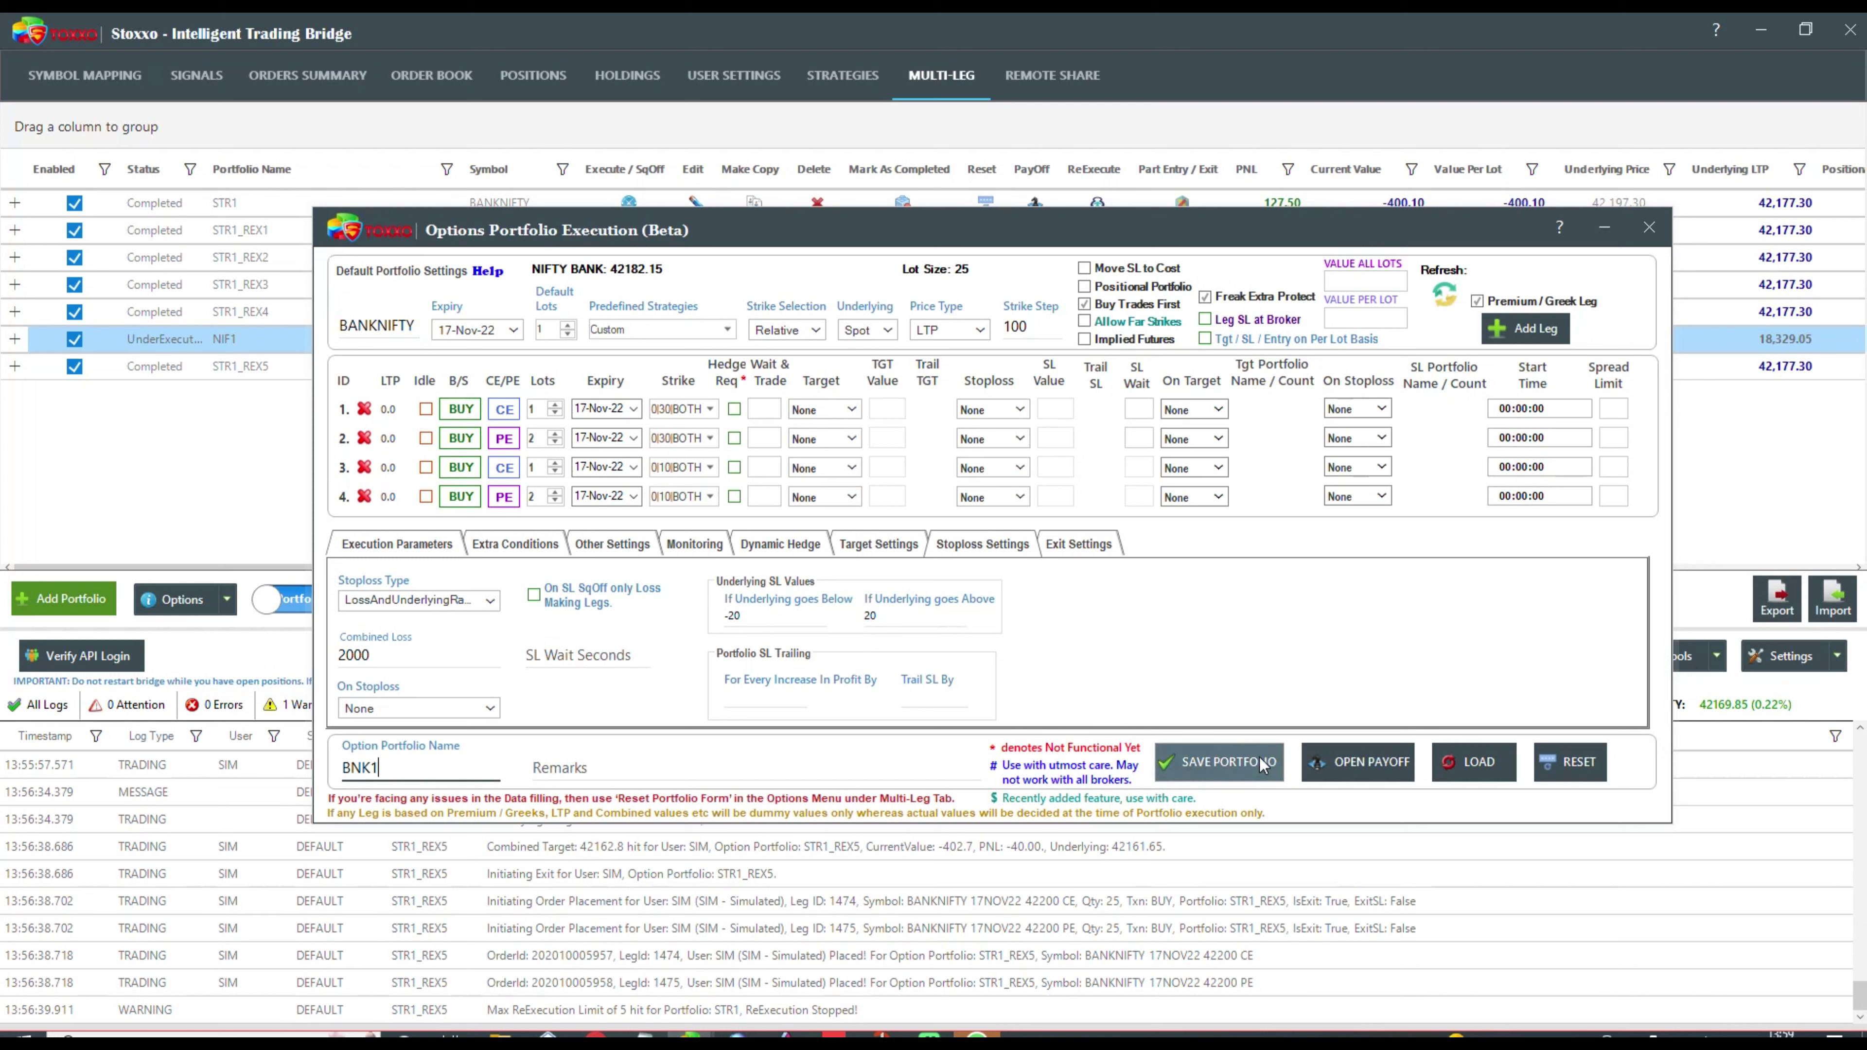
left_click(1266, 766)
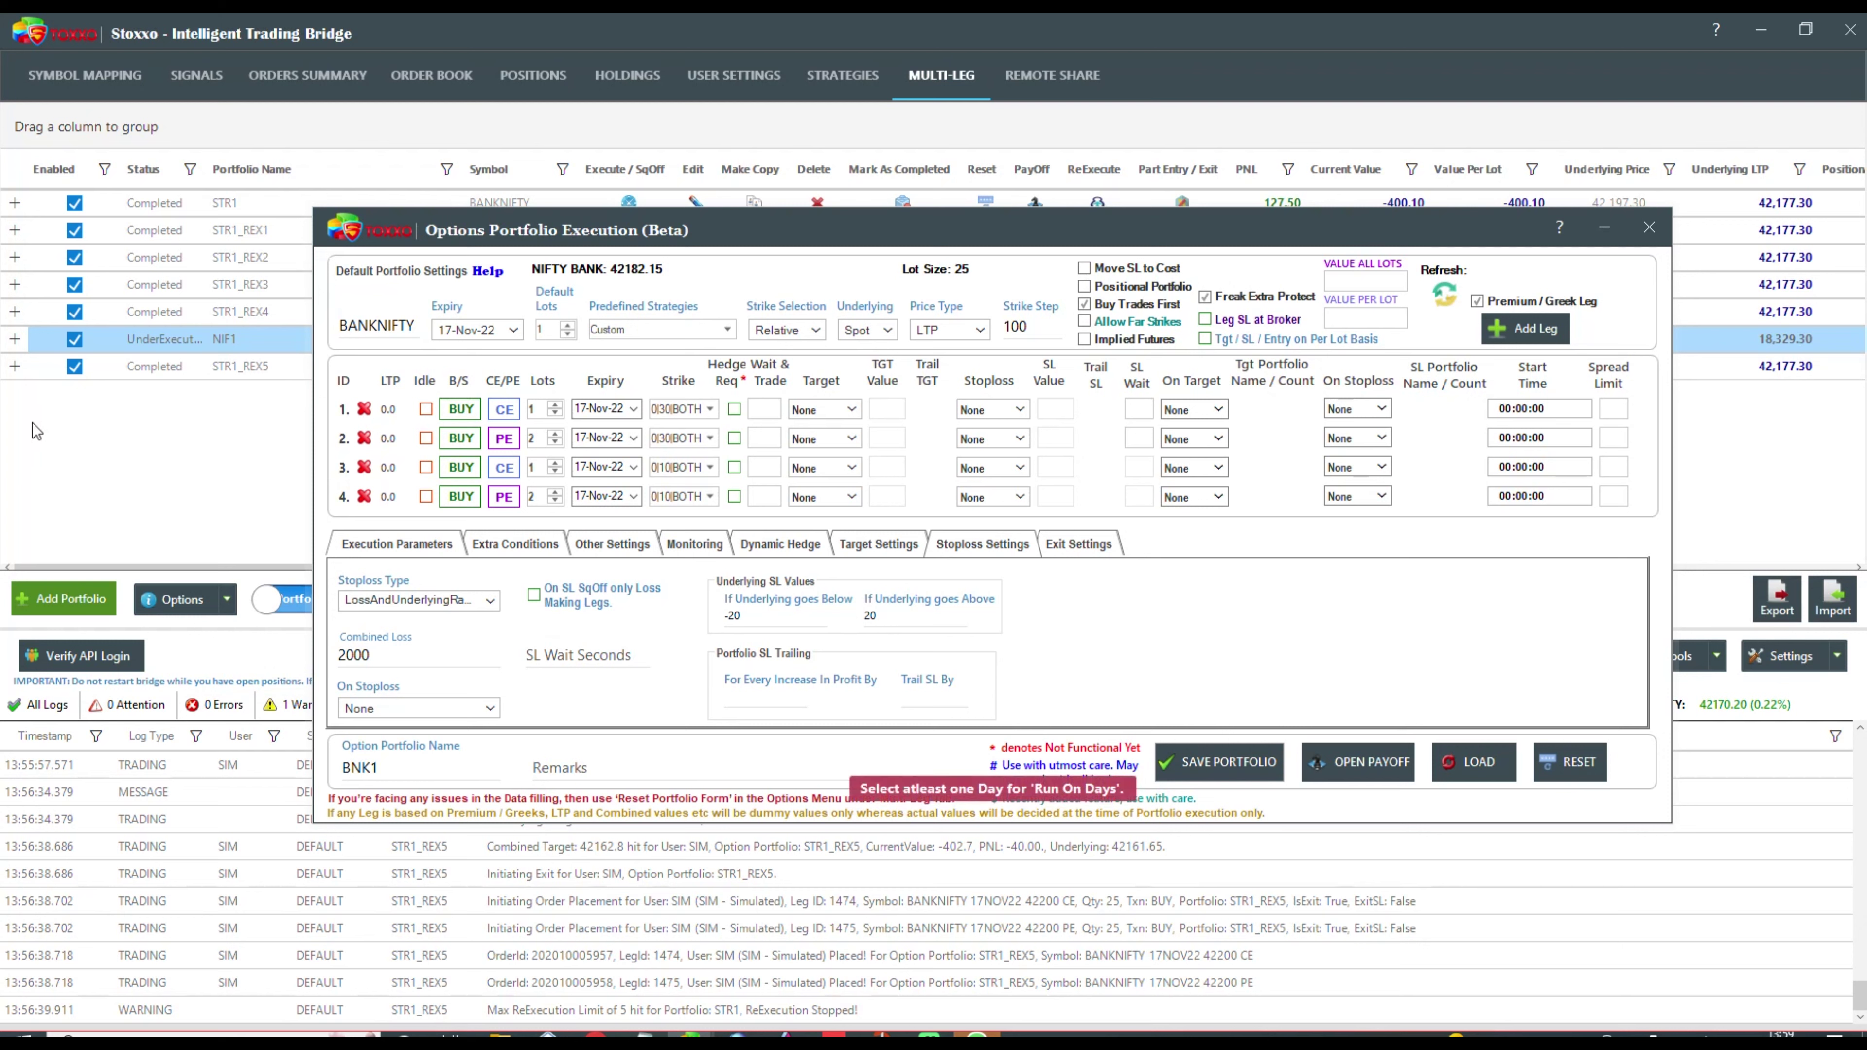
- Choose the portfolio's run days, including Monday and Tuesday, in the execution timings and try saving again
left_click(435, 550)
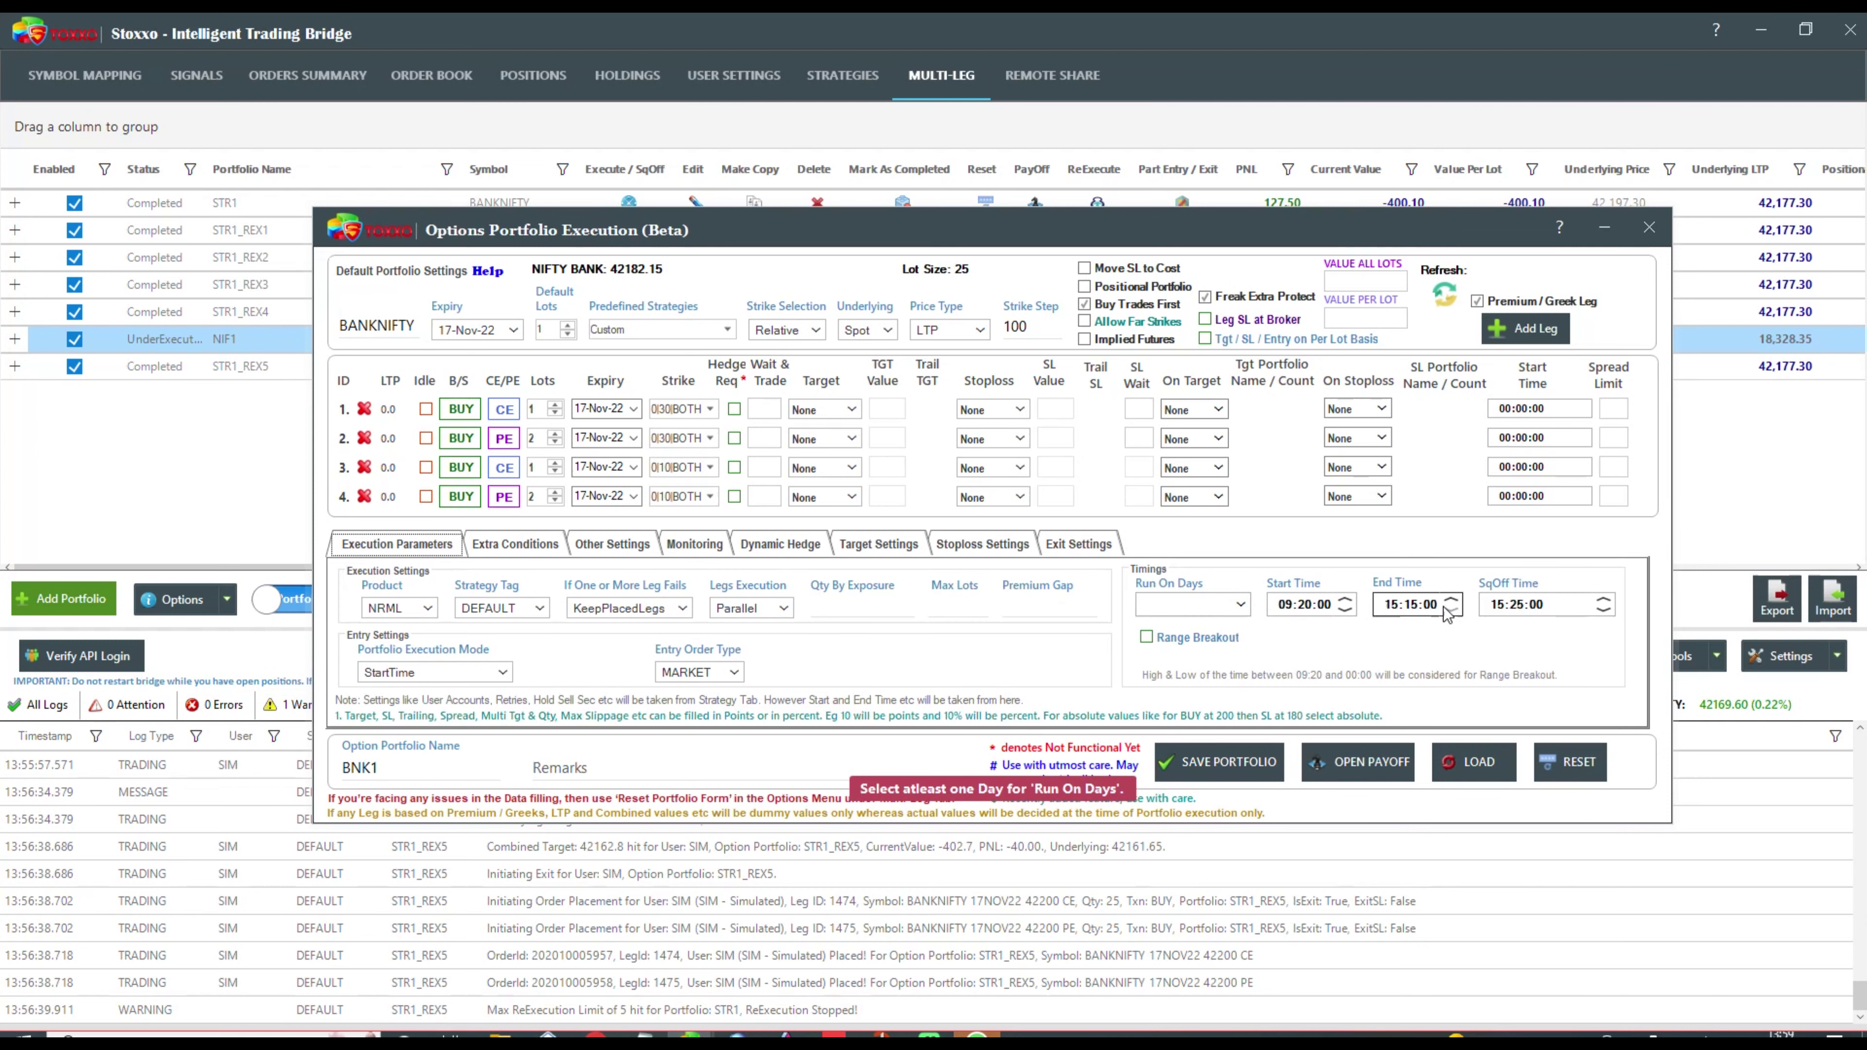
left_click(1228, 604)
left_click(1205, 625)
left_click(1179, 733)
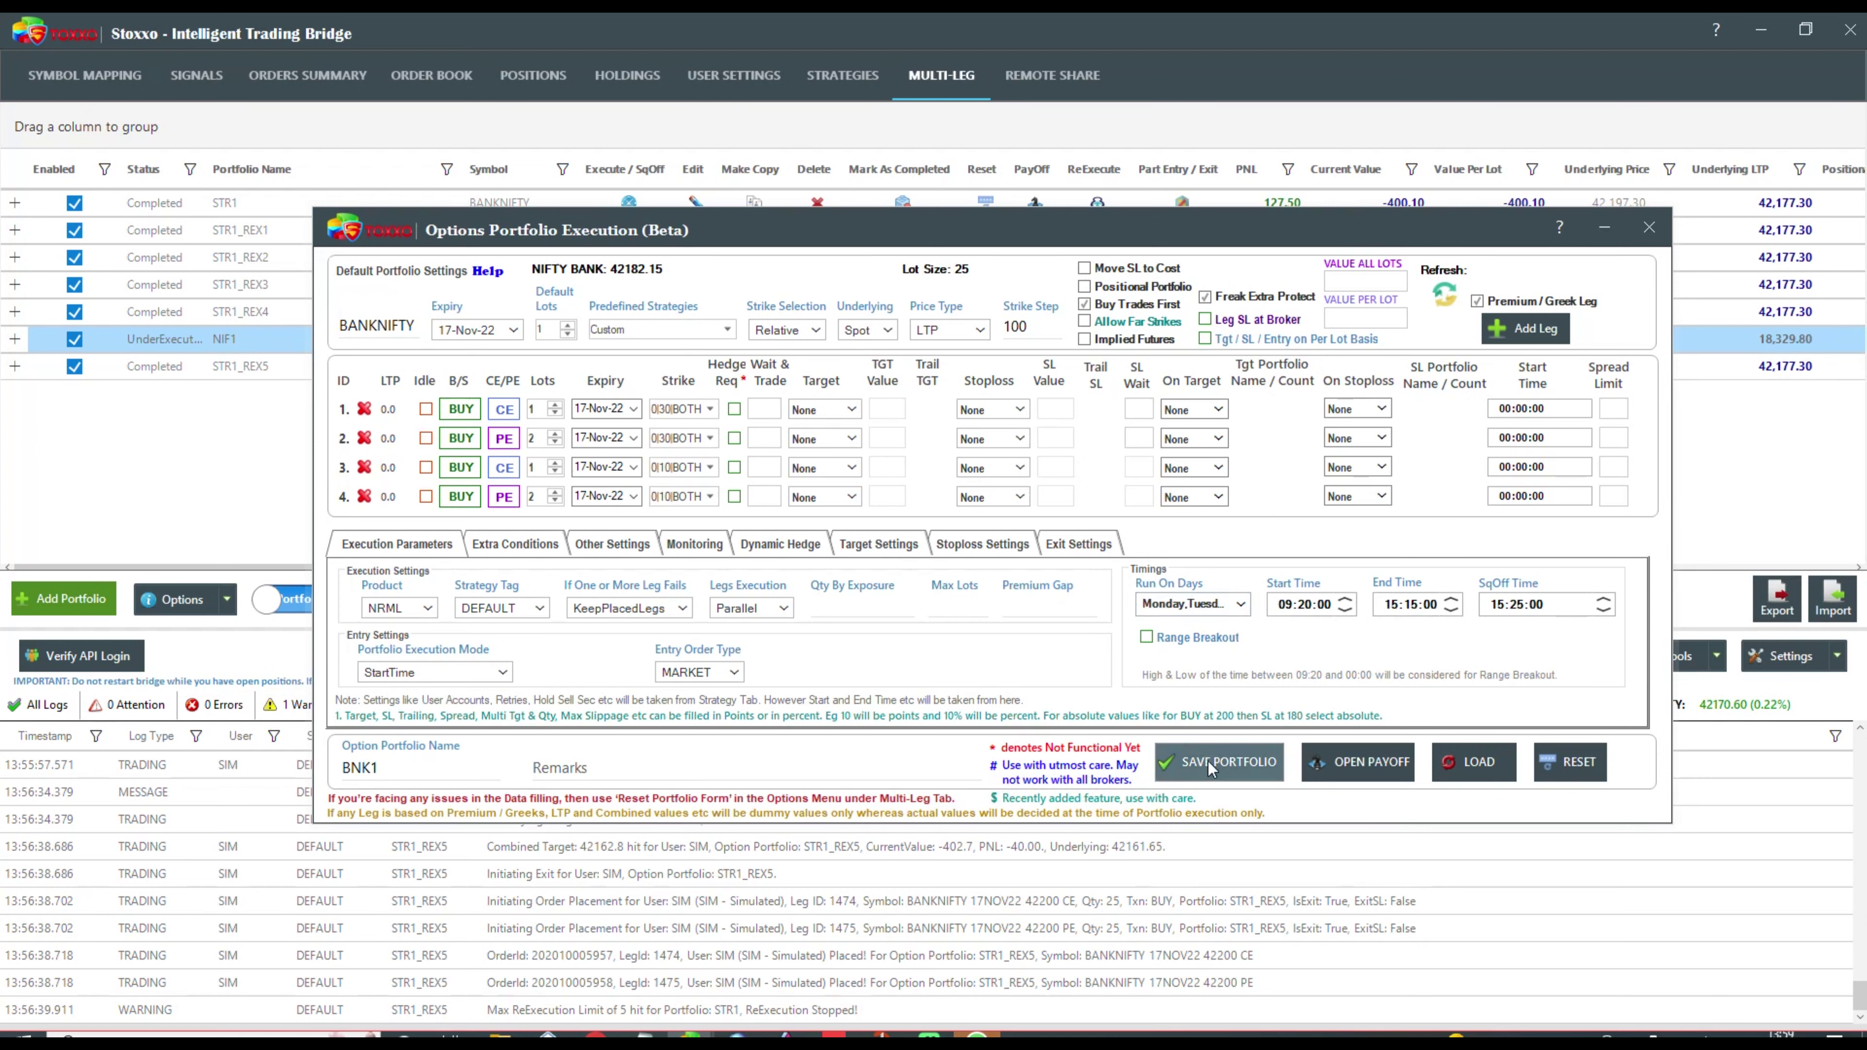
left_click(1220, 762)
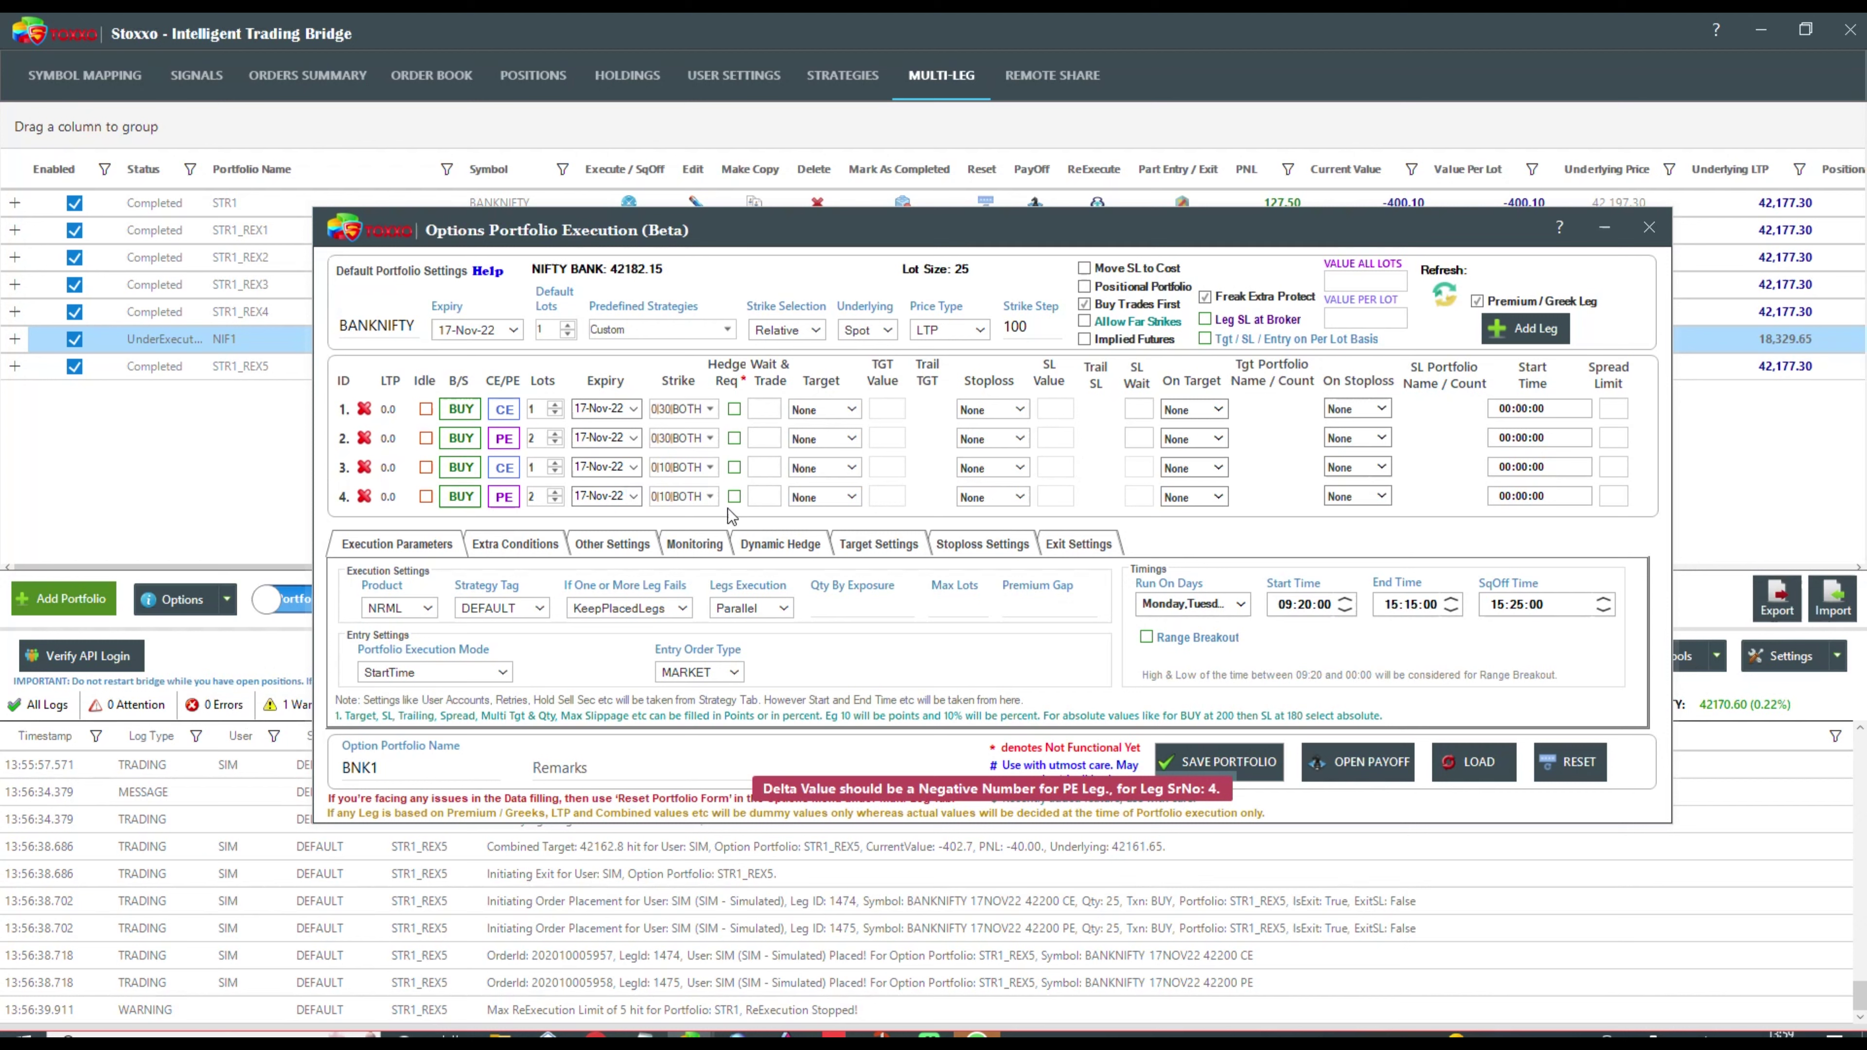
- Change the fourth leg's NearestDelta value to -0.2 and save the portfolio
left_click(709, 498)
double_click(754, 553)
type("-0.2")
left_click(1330, 647)
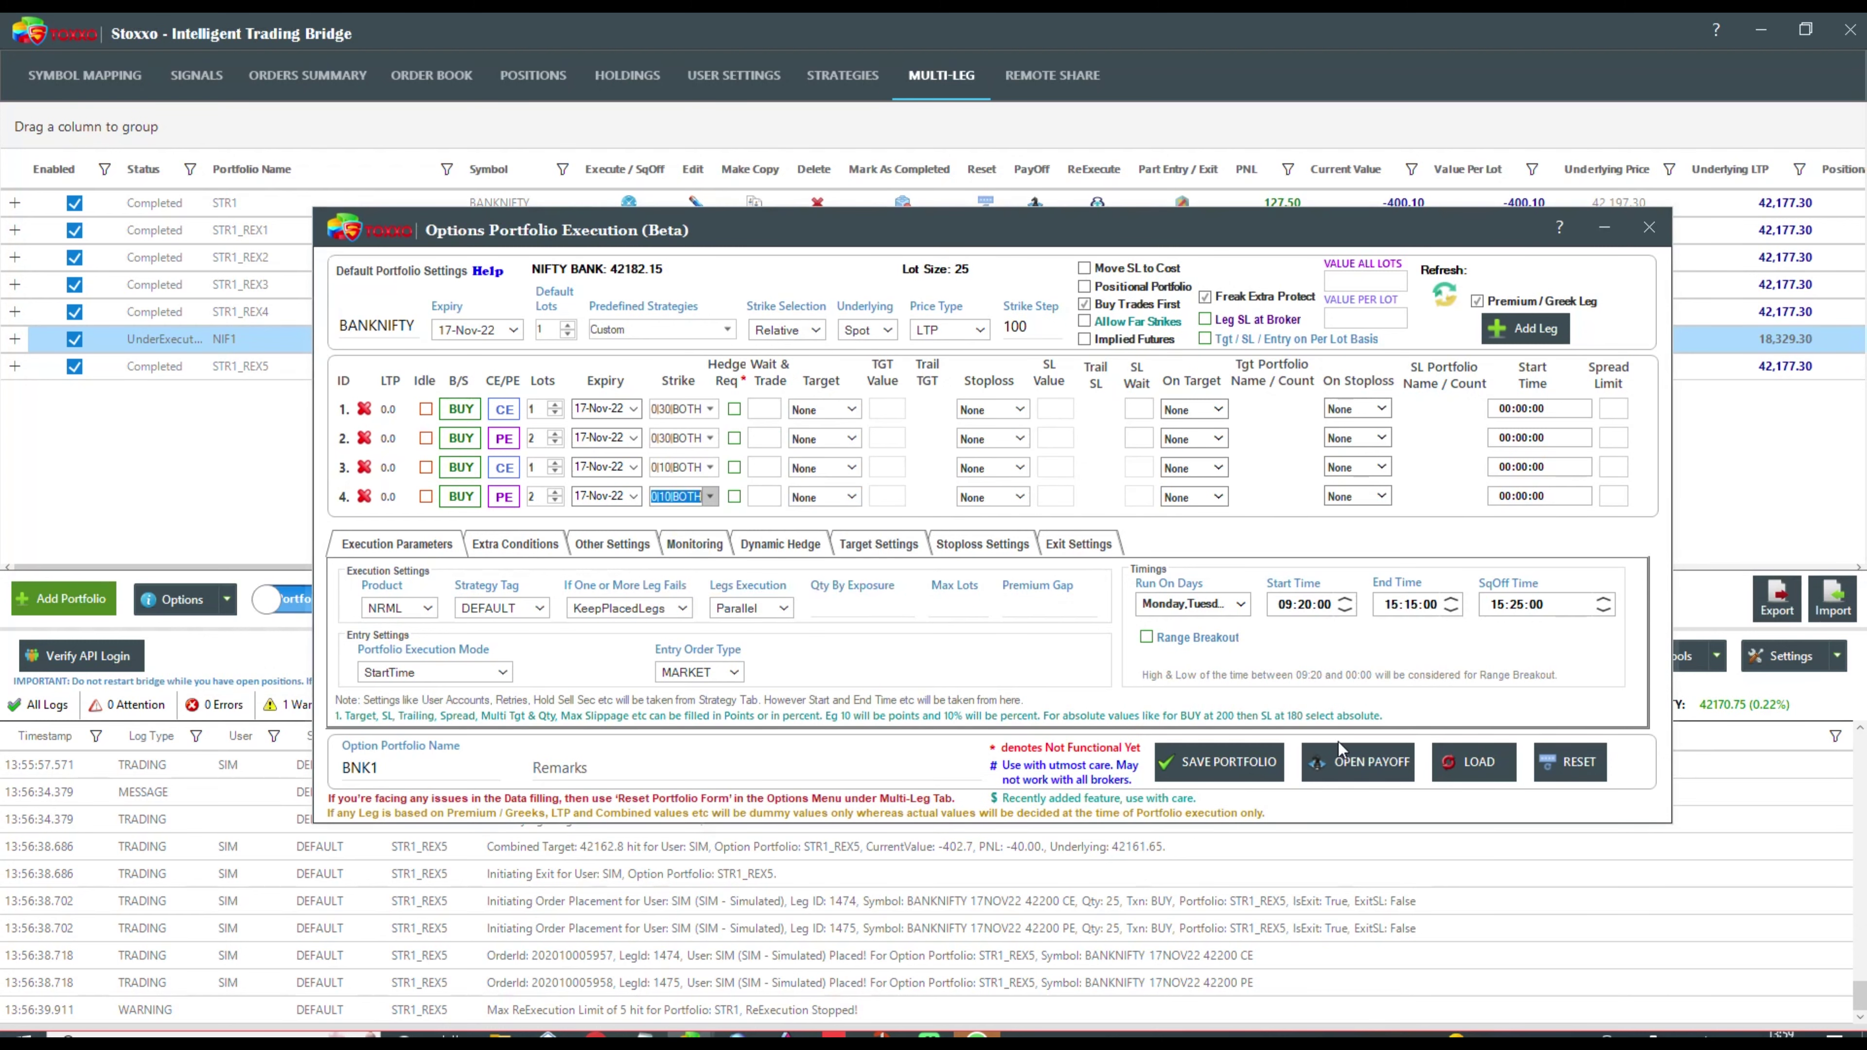
left_click(1272, 768)
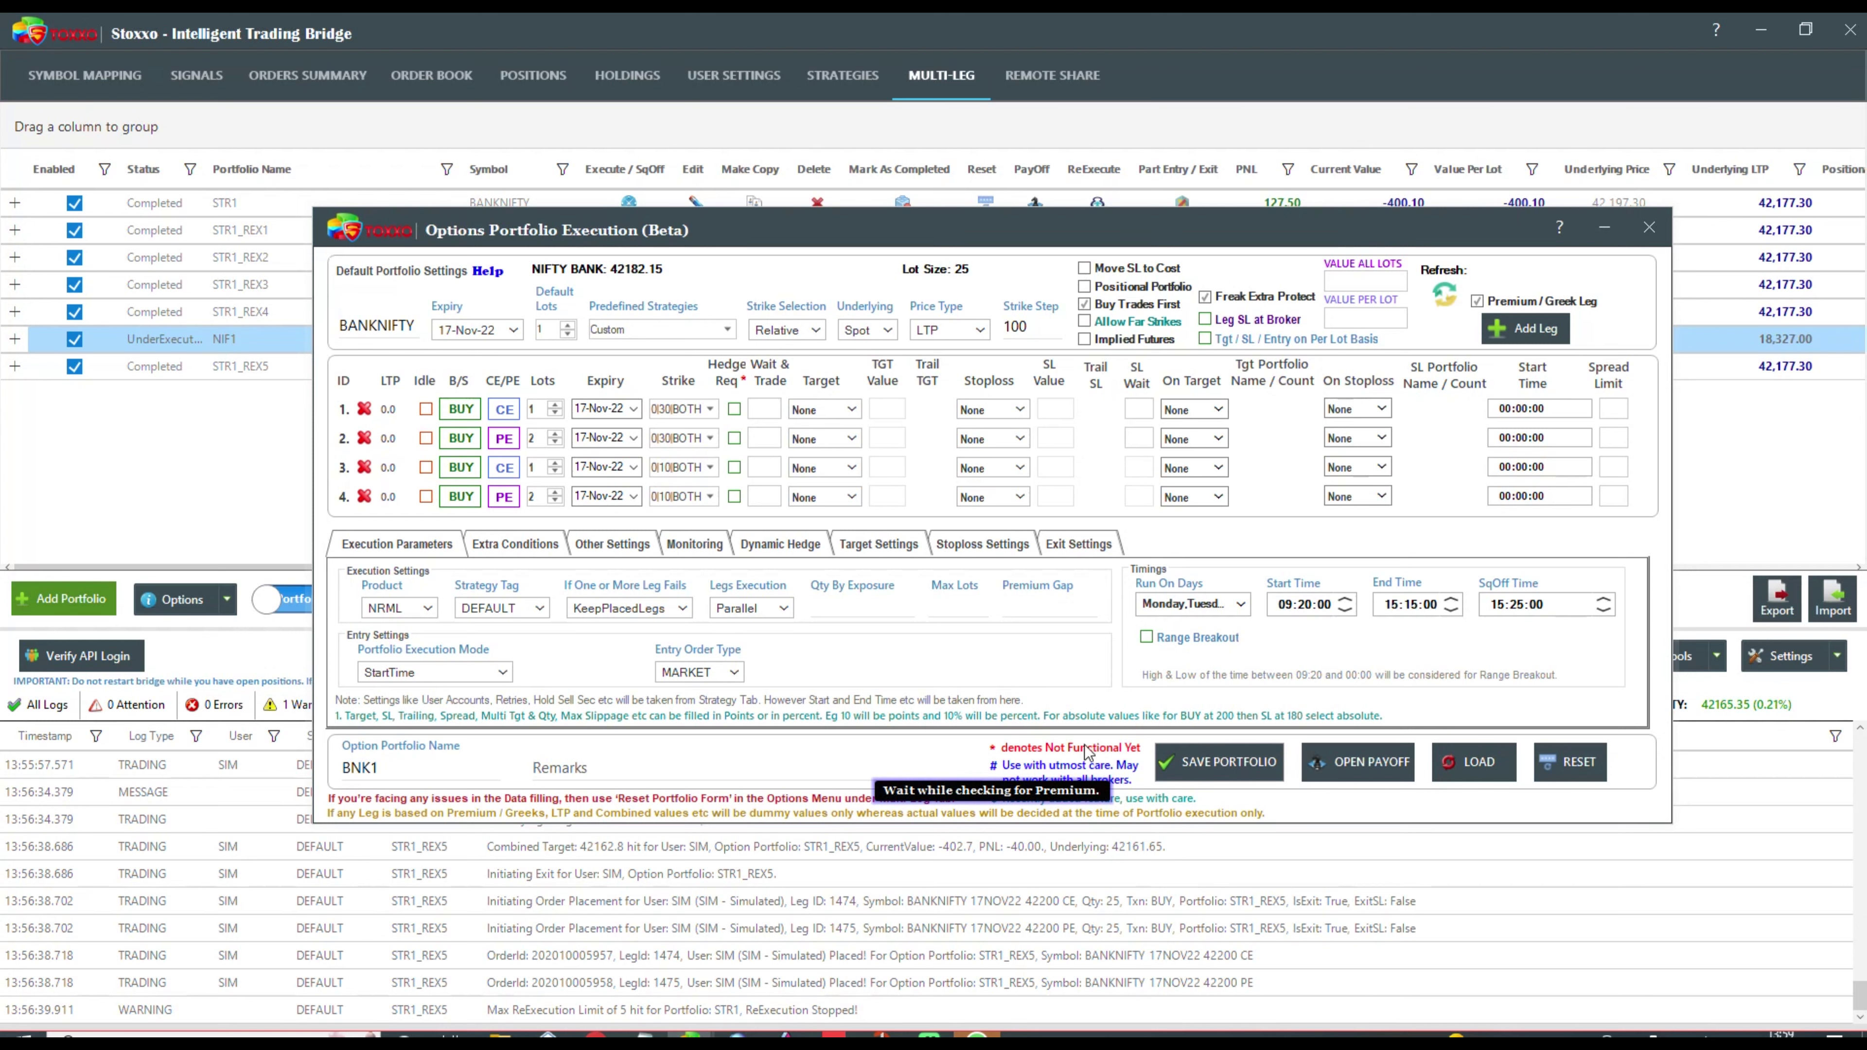
- Enable the BNK1 portfolio and inspect its leg definitions and the executed strikes for its user
left_click(75, 393)
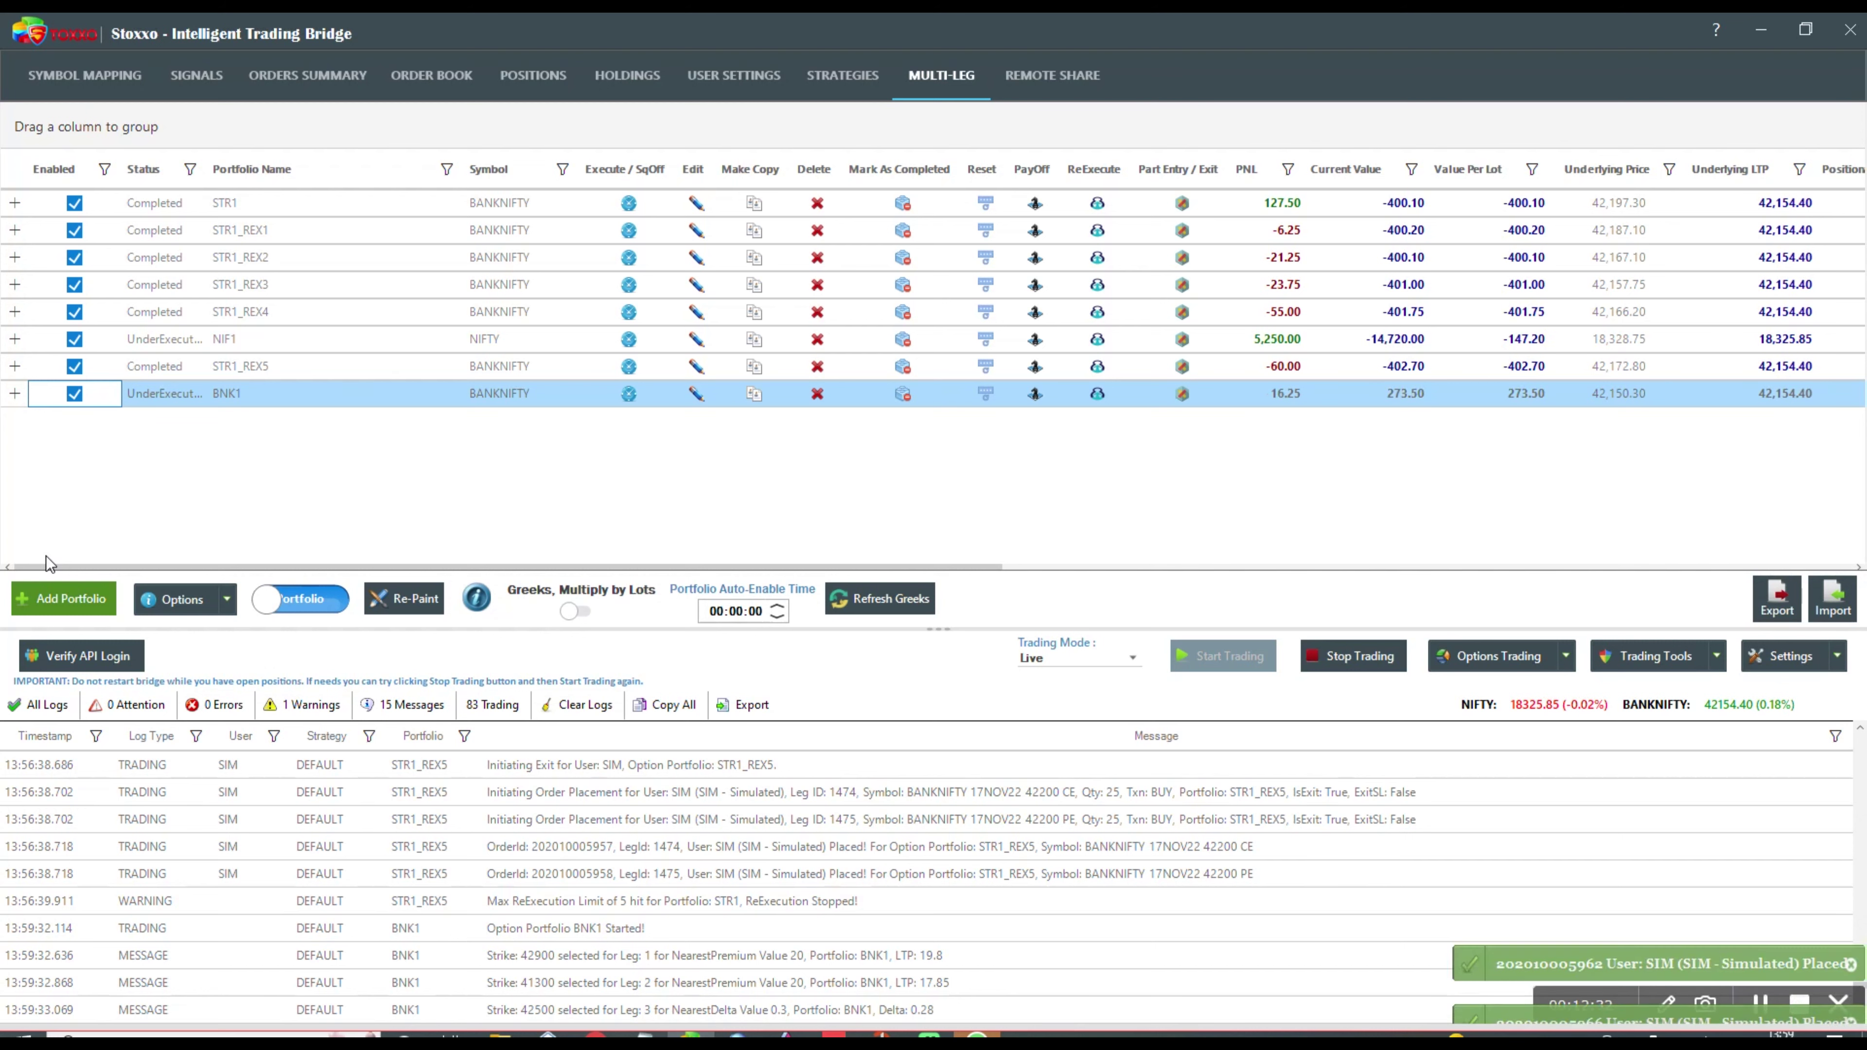
left_click(14, 395)
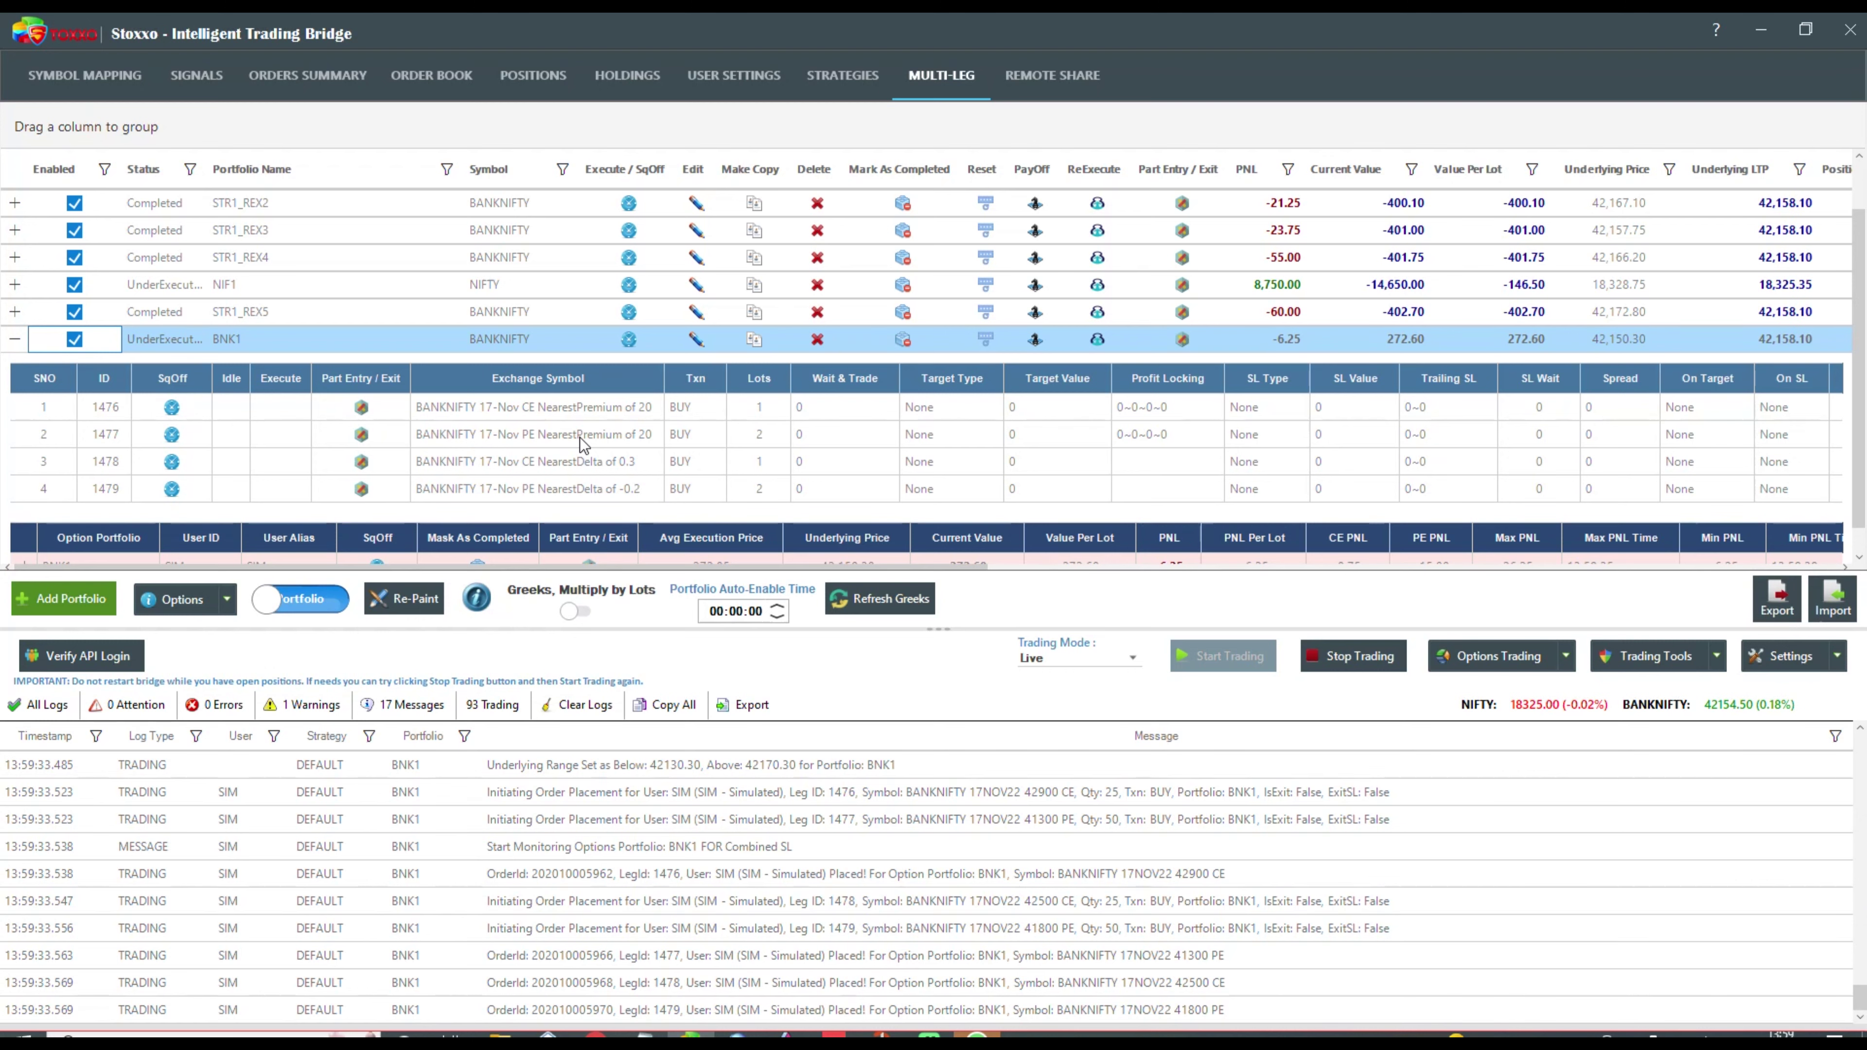
scroll(575, 446, "down", 1)
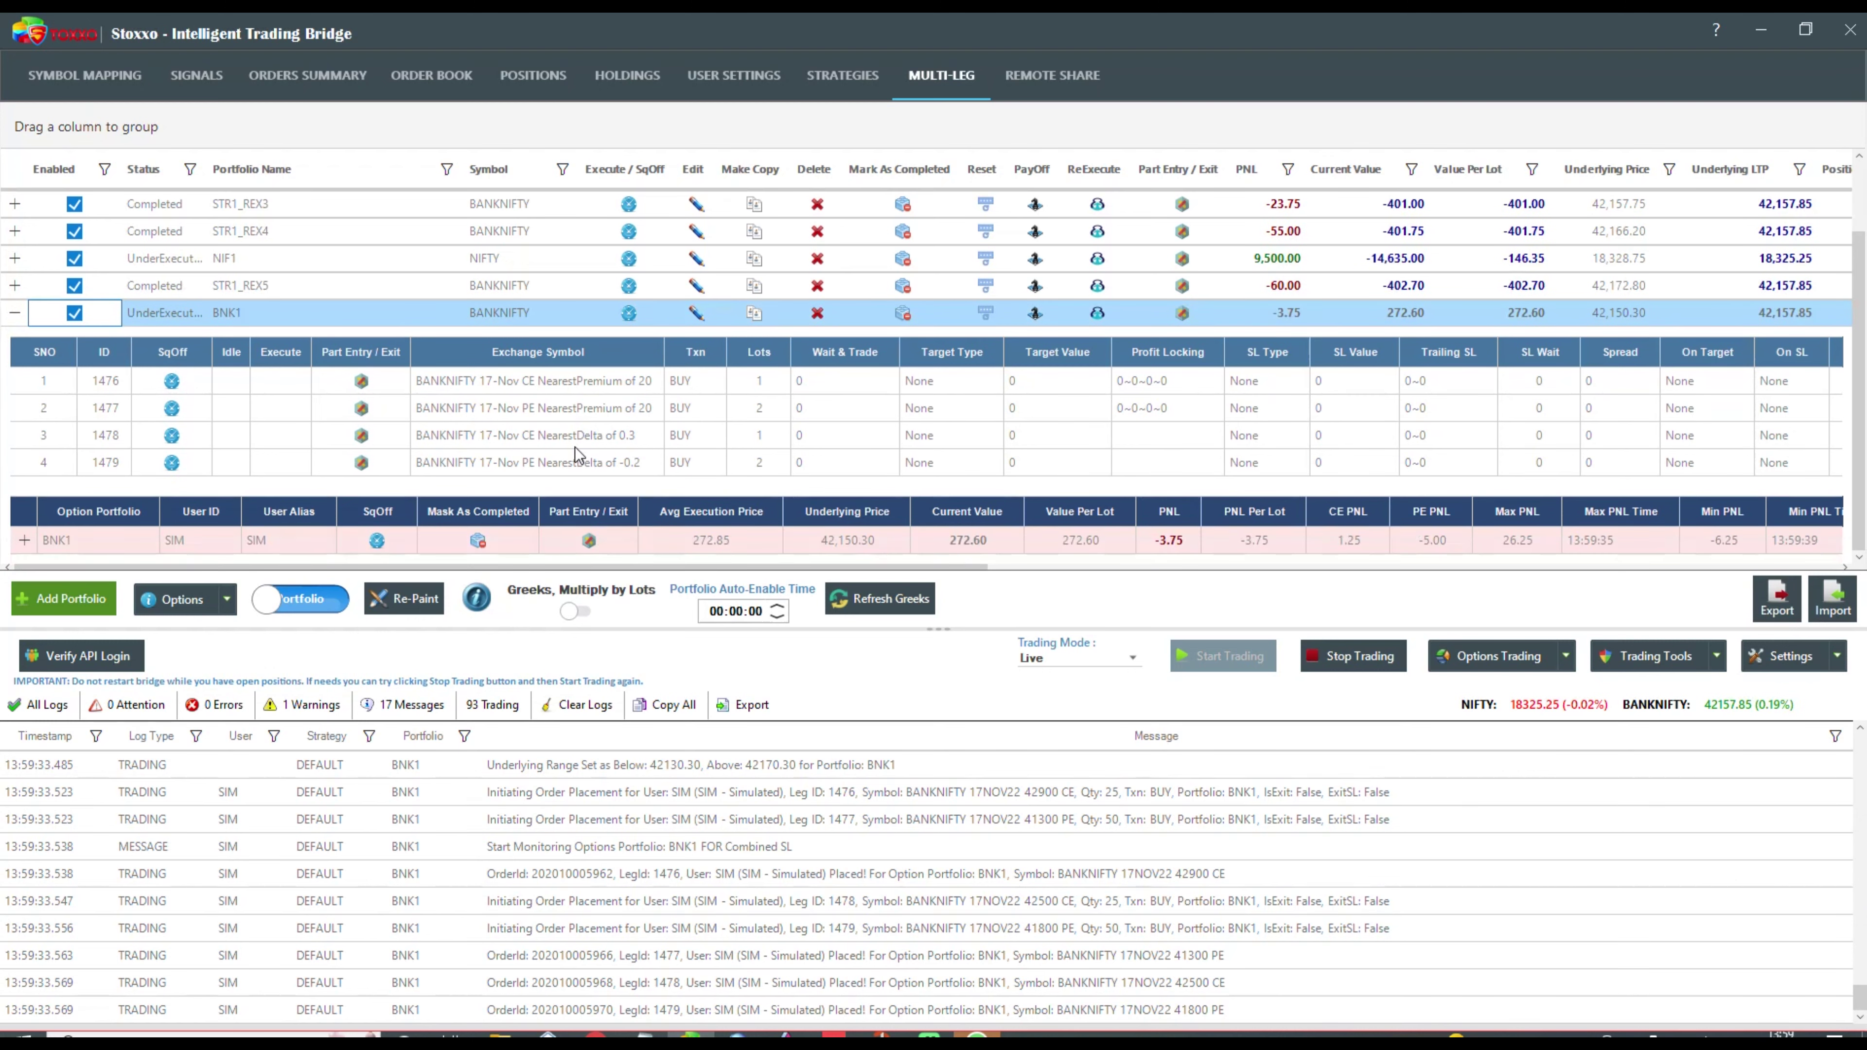
left_click(25, 539)
scroll(270, 491, "down", 3)
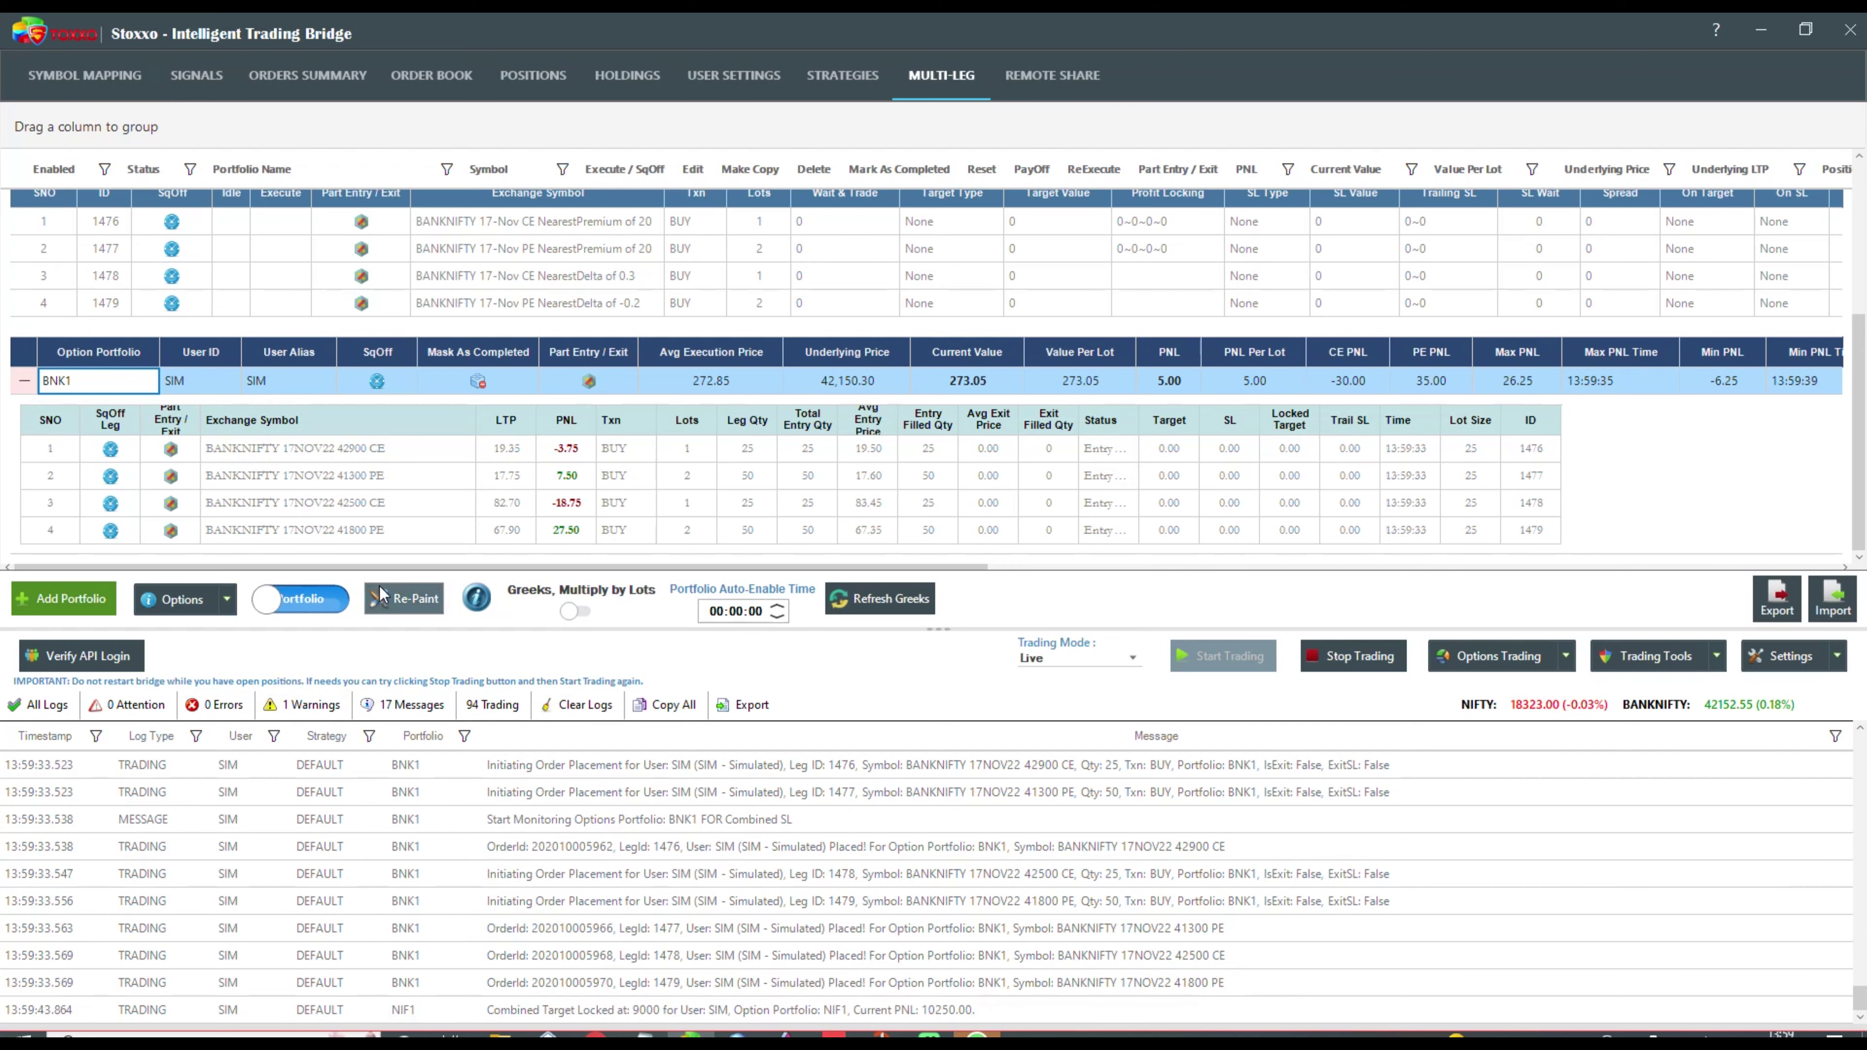
scroll(290, 510, "up", 2)
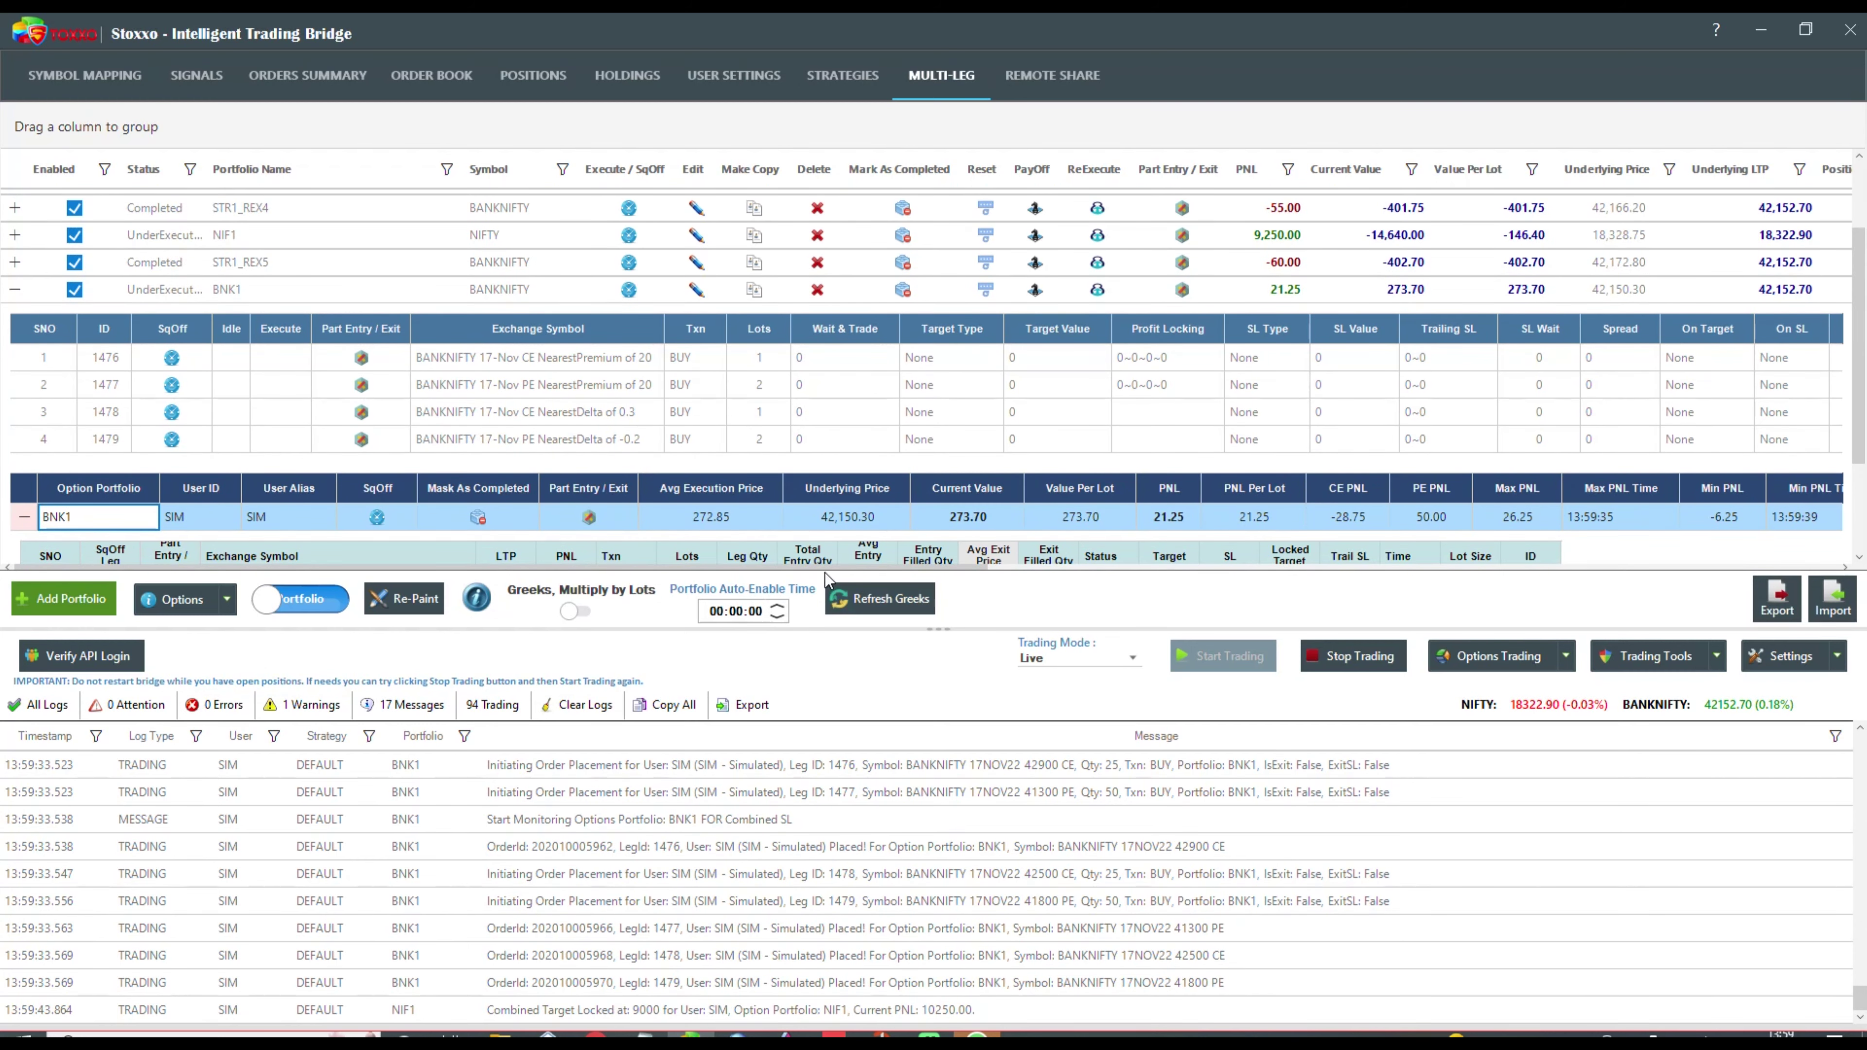
left_click_drag(830, 566, 4, 496)
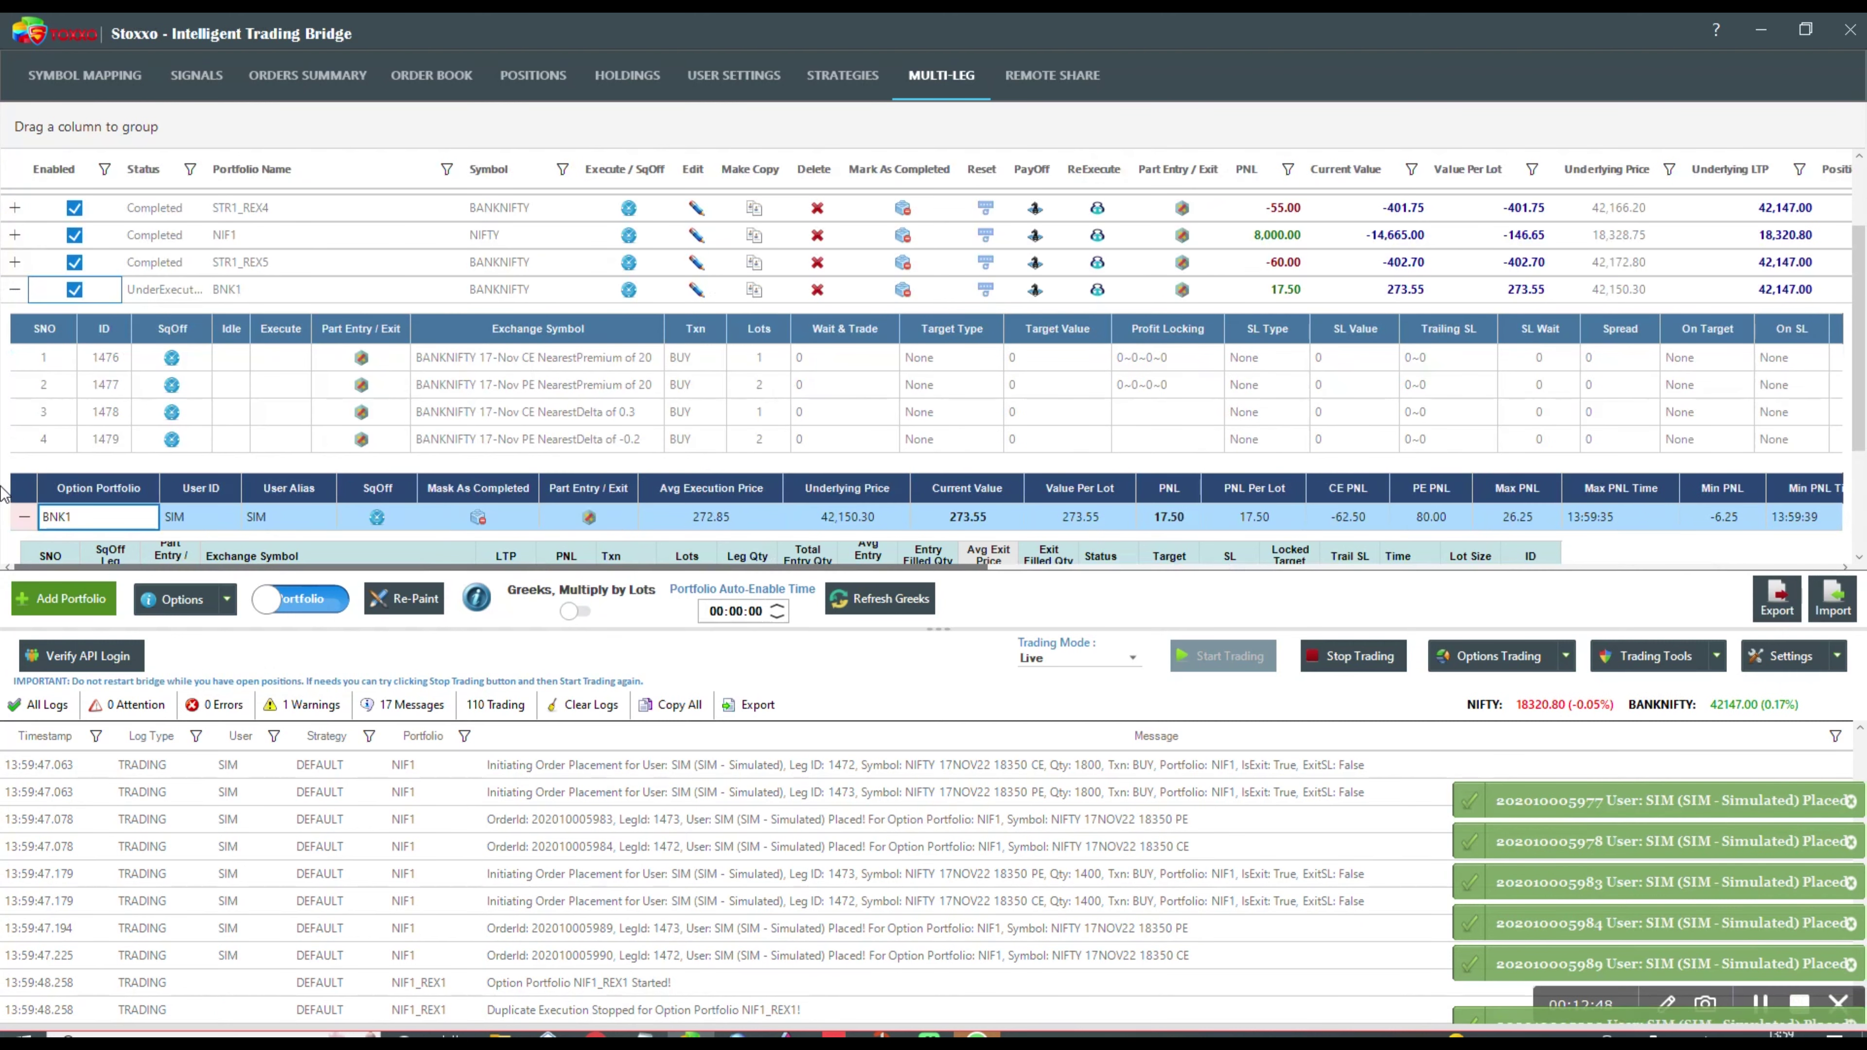
left_click(15, 288)
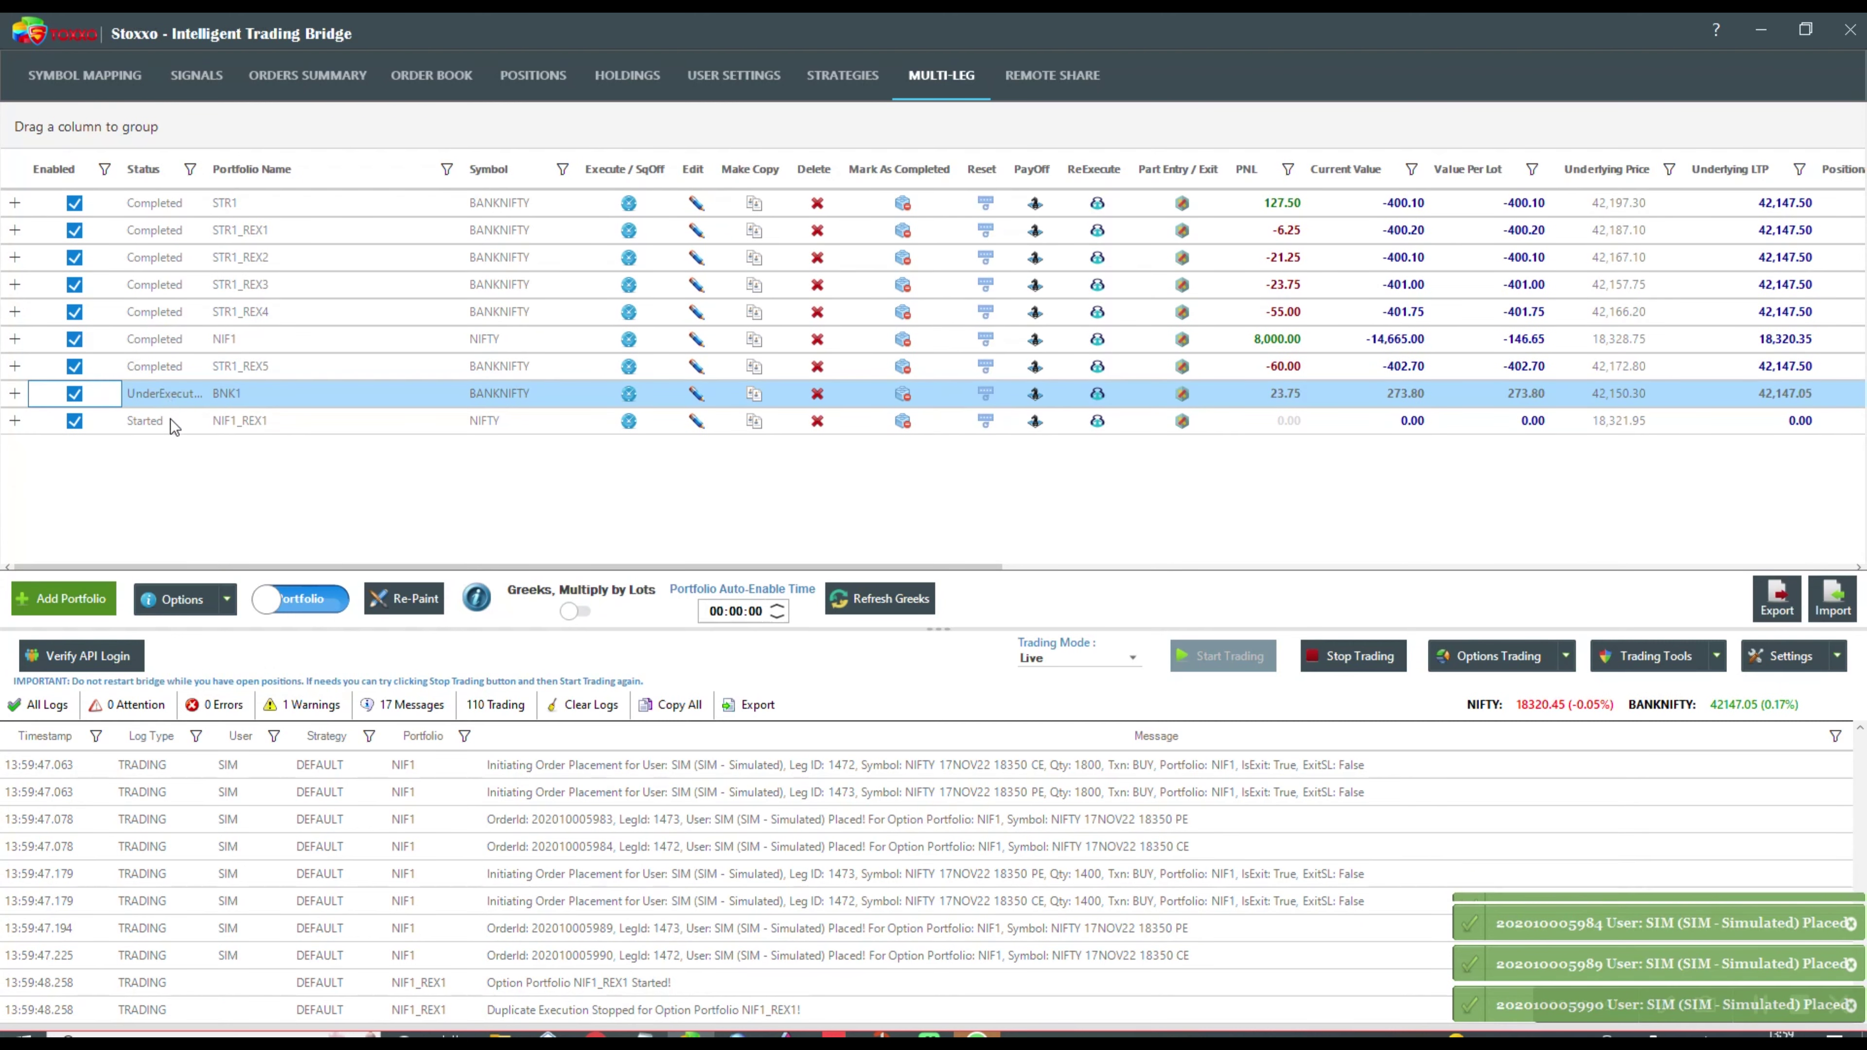
- Review the stoploss settings of the completed NIF1 portfolio and its re-executed copy NIF1_REX1 in the list
left_click(259, 423)
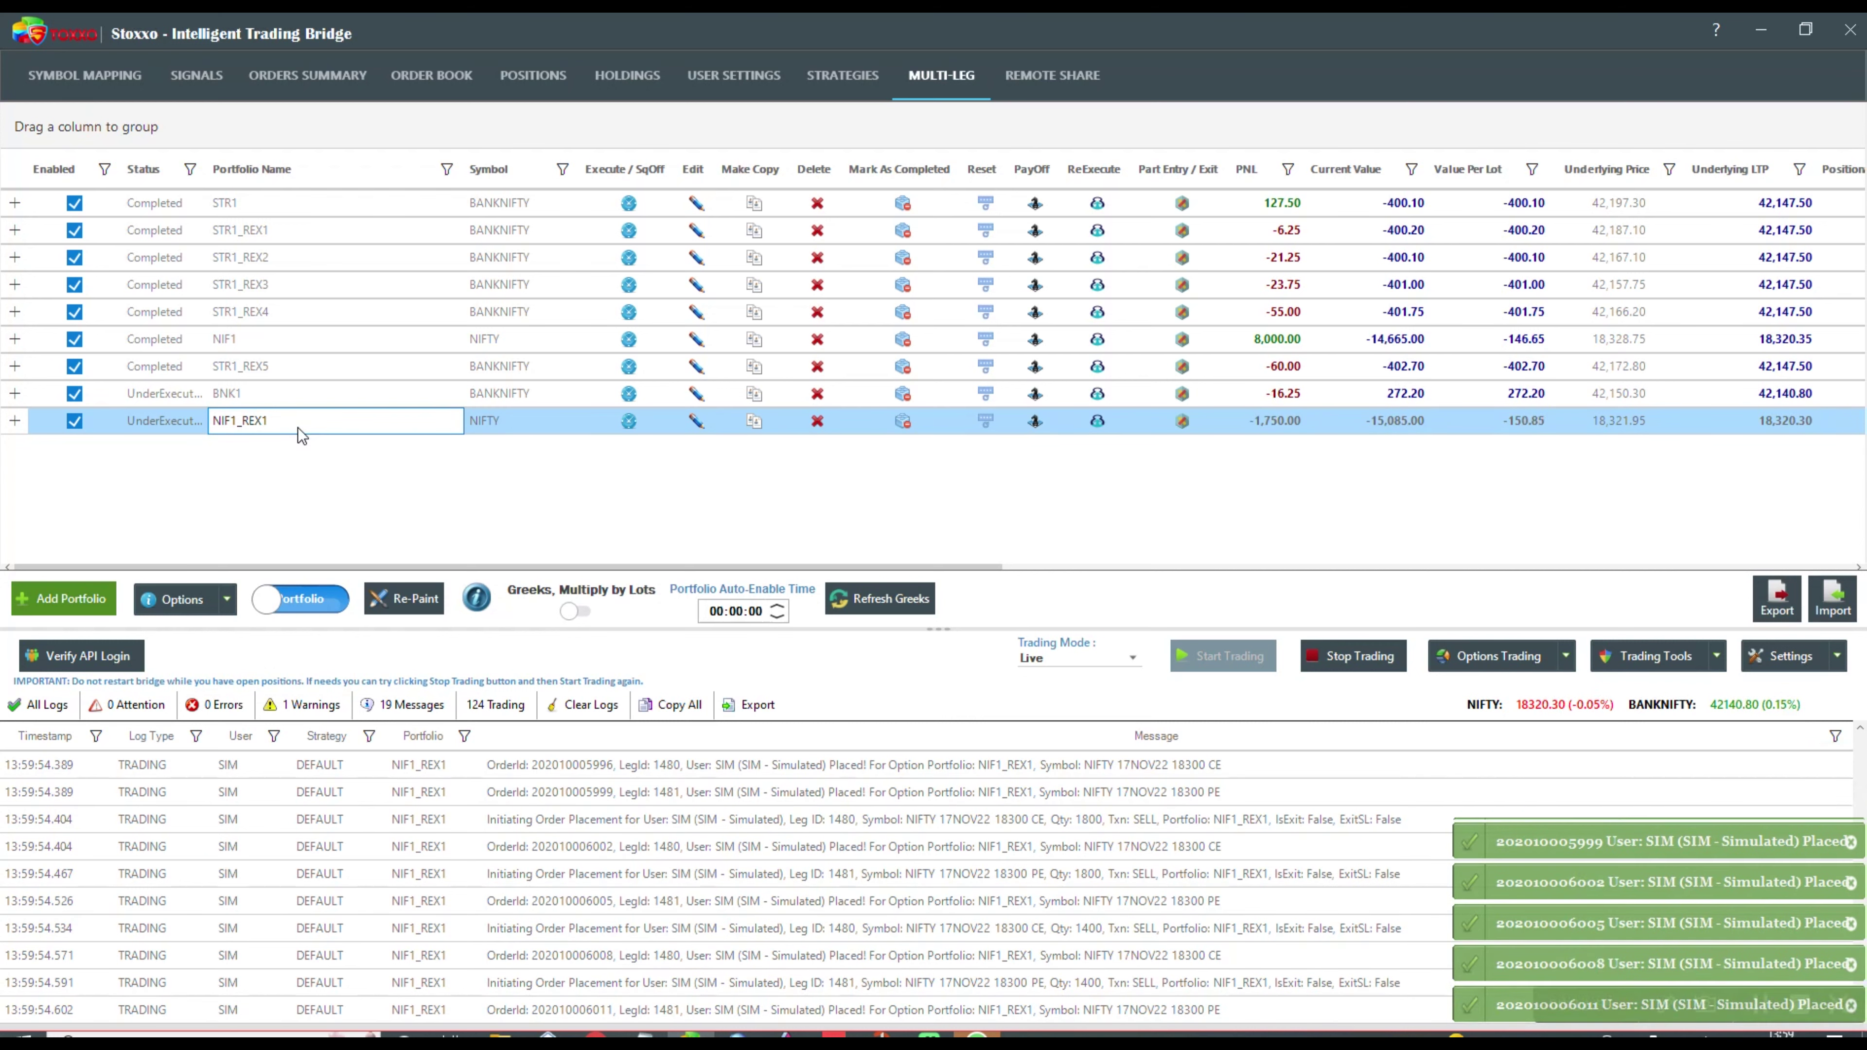
left_click(265, 341)
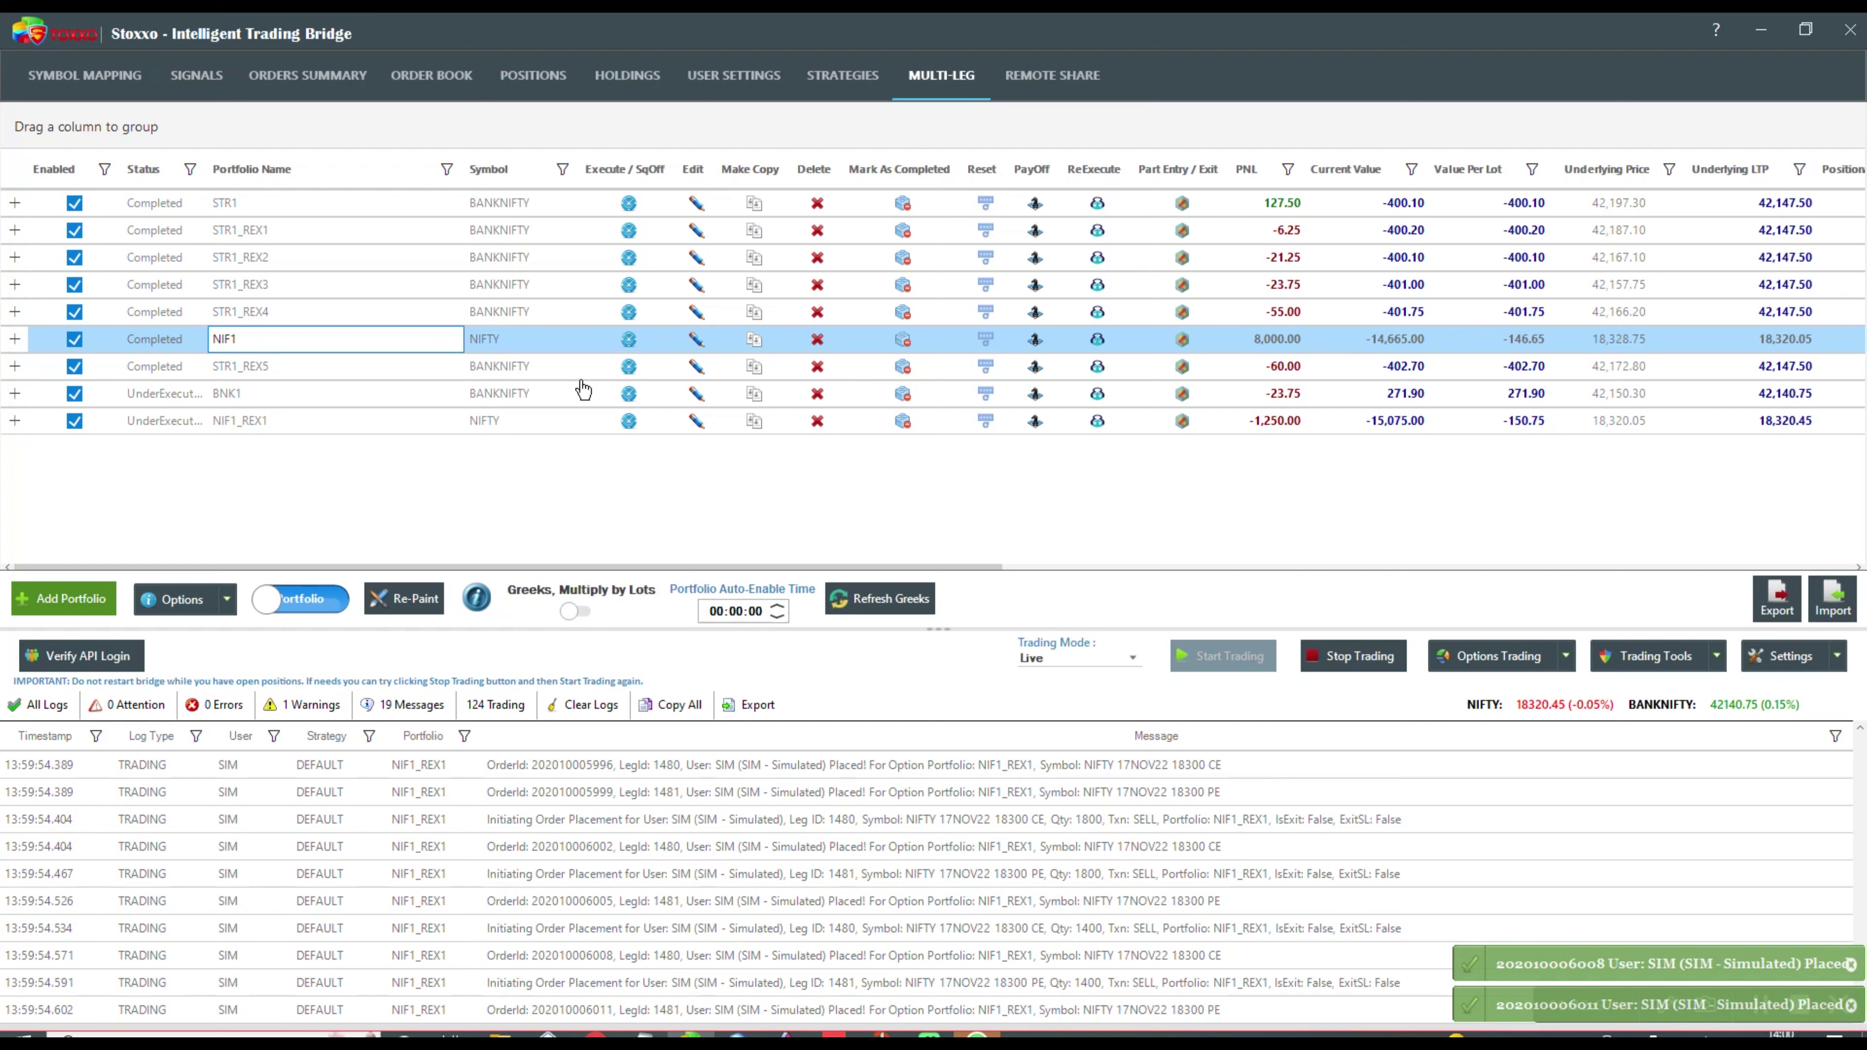
left_click(694, 339)
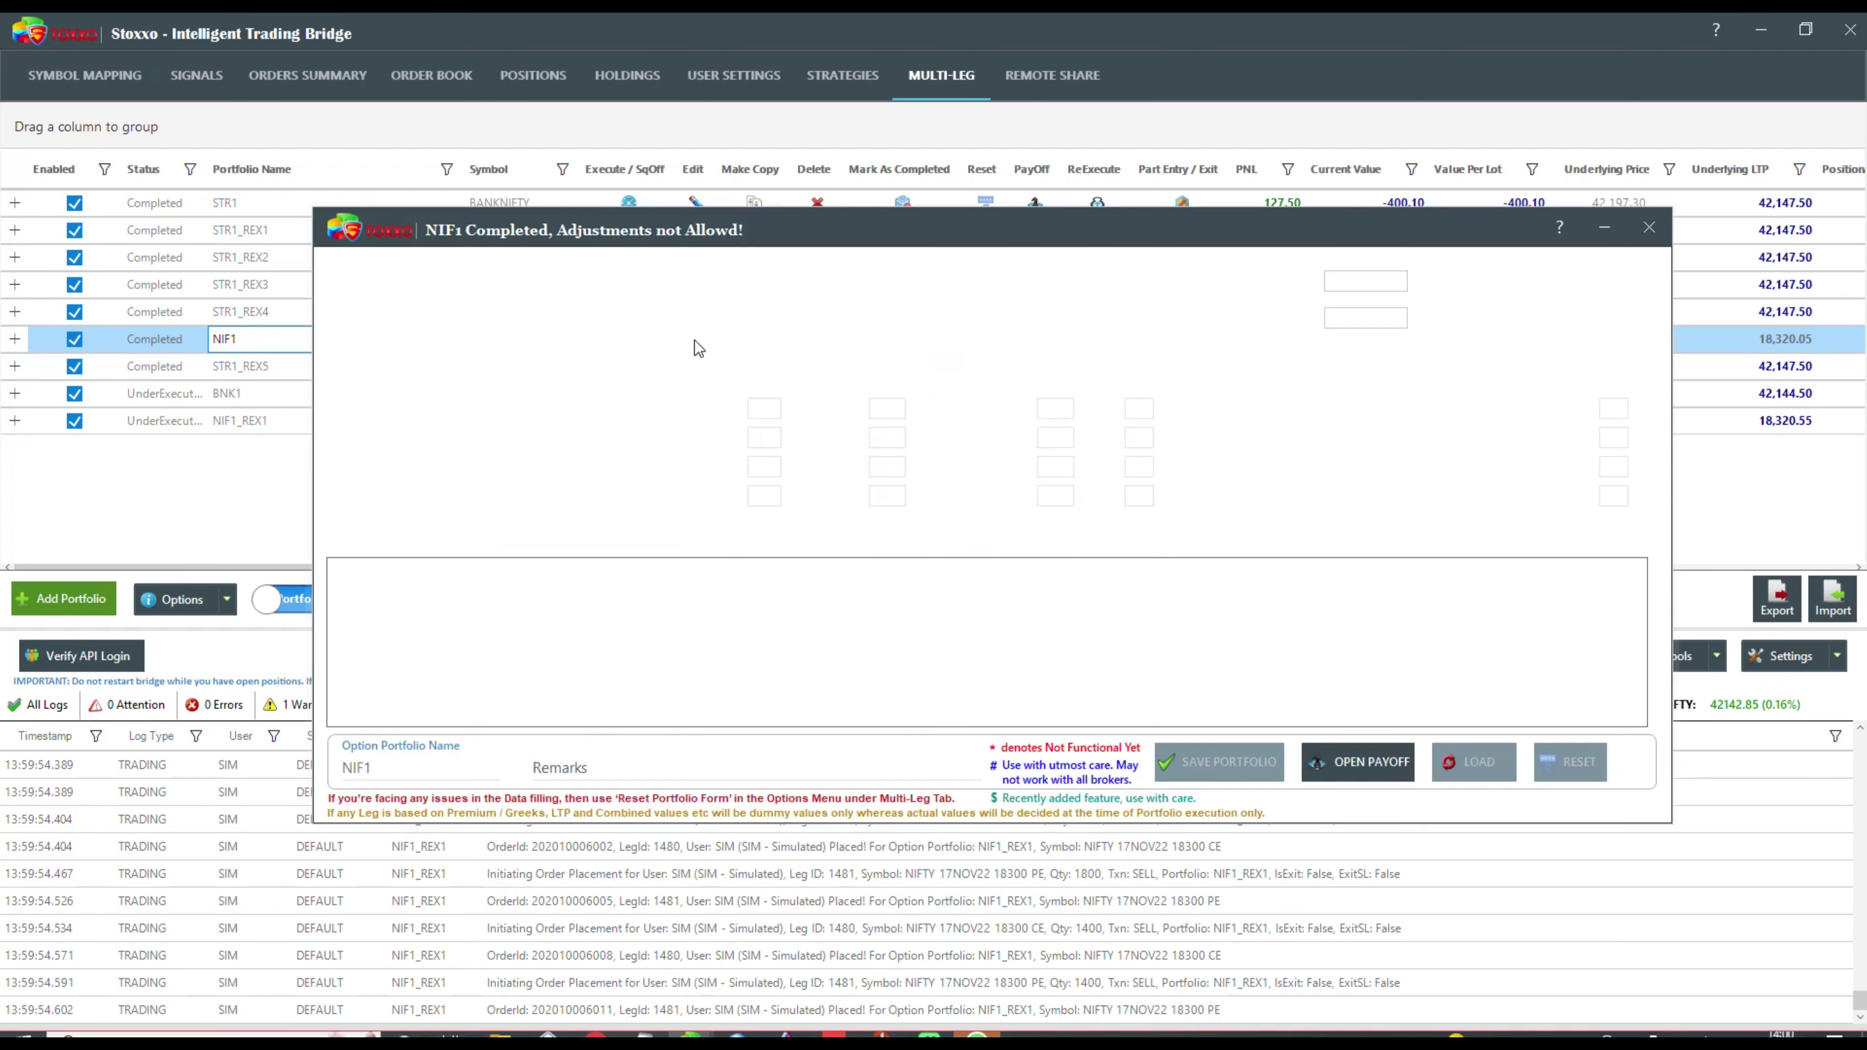
left_click(971, 487)
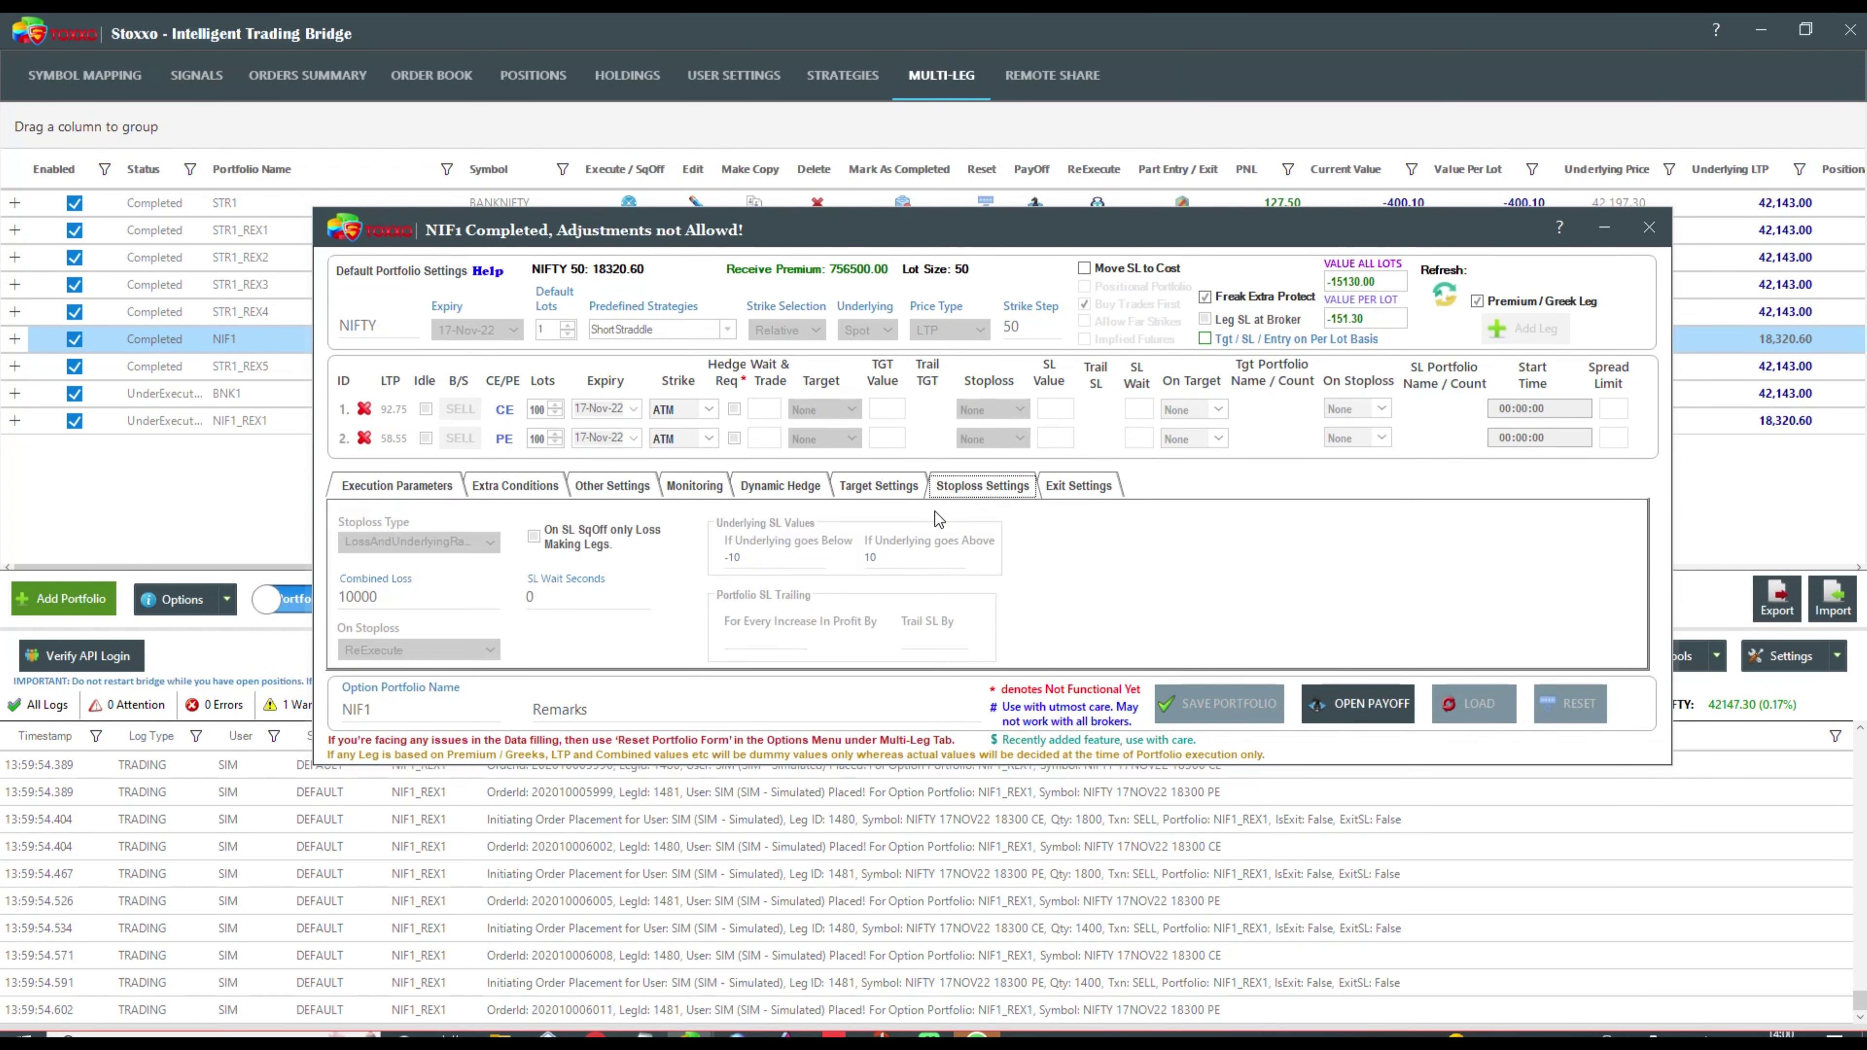
left_click(1646, 228)
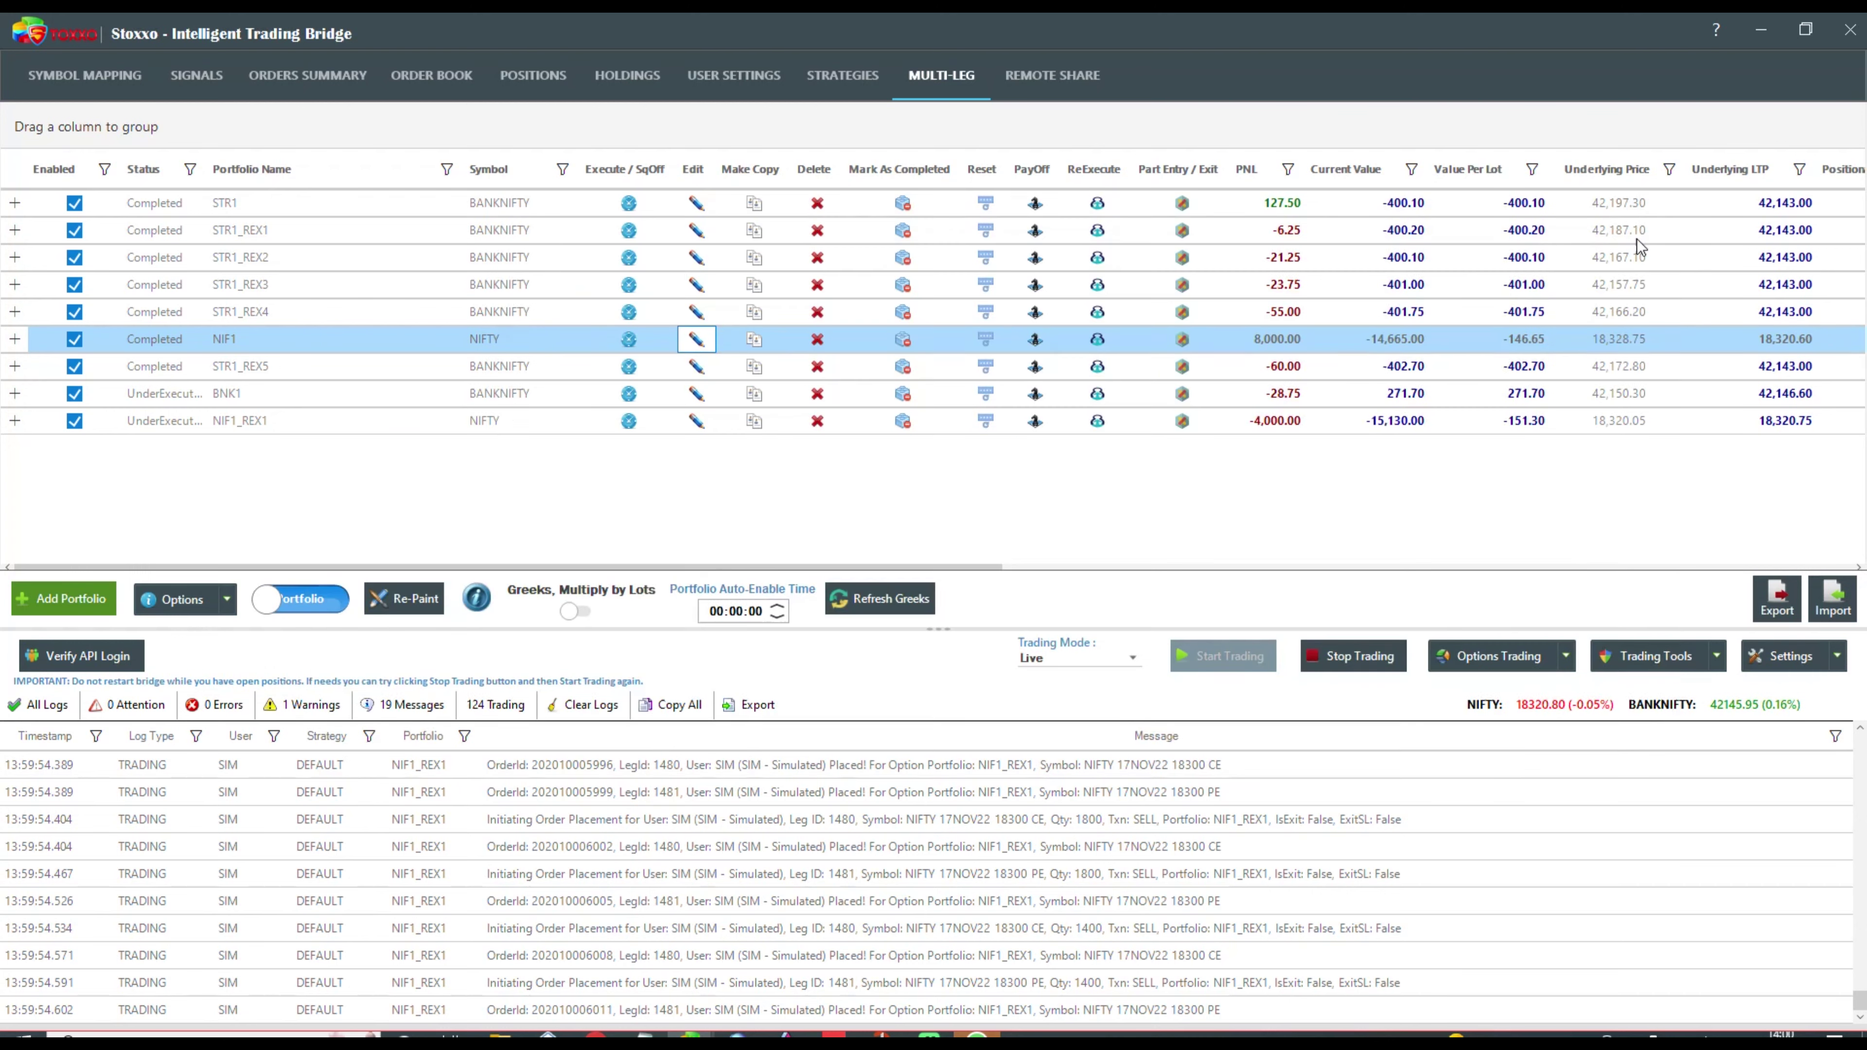
left_click(238, 427)
- Edit the BNK1 portfolio so its On Stoploss action is ReExecute, and save the adjustment
left_click(249, 393)
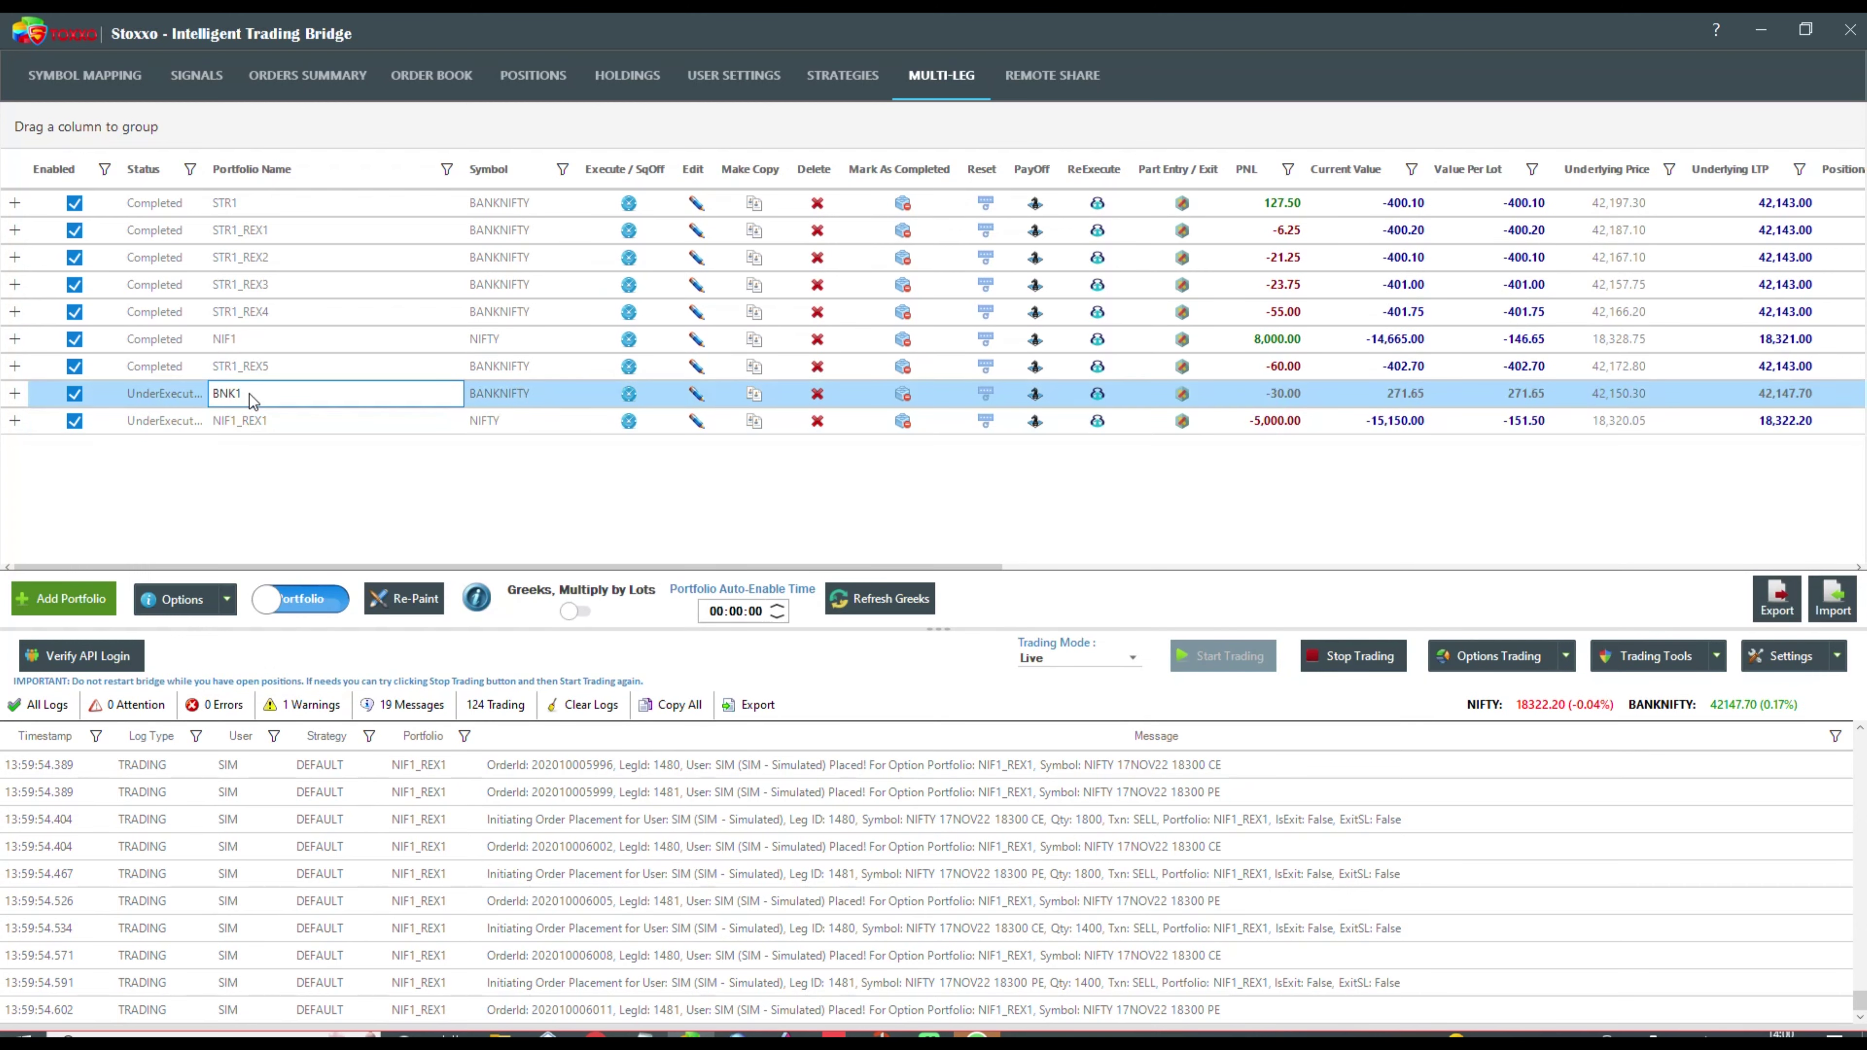
left_click(695, 395)
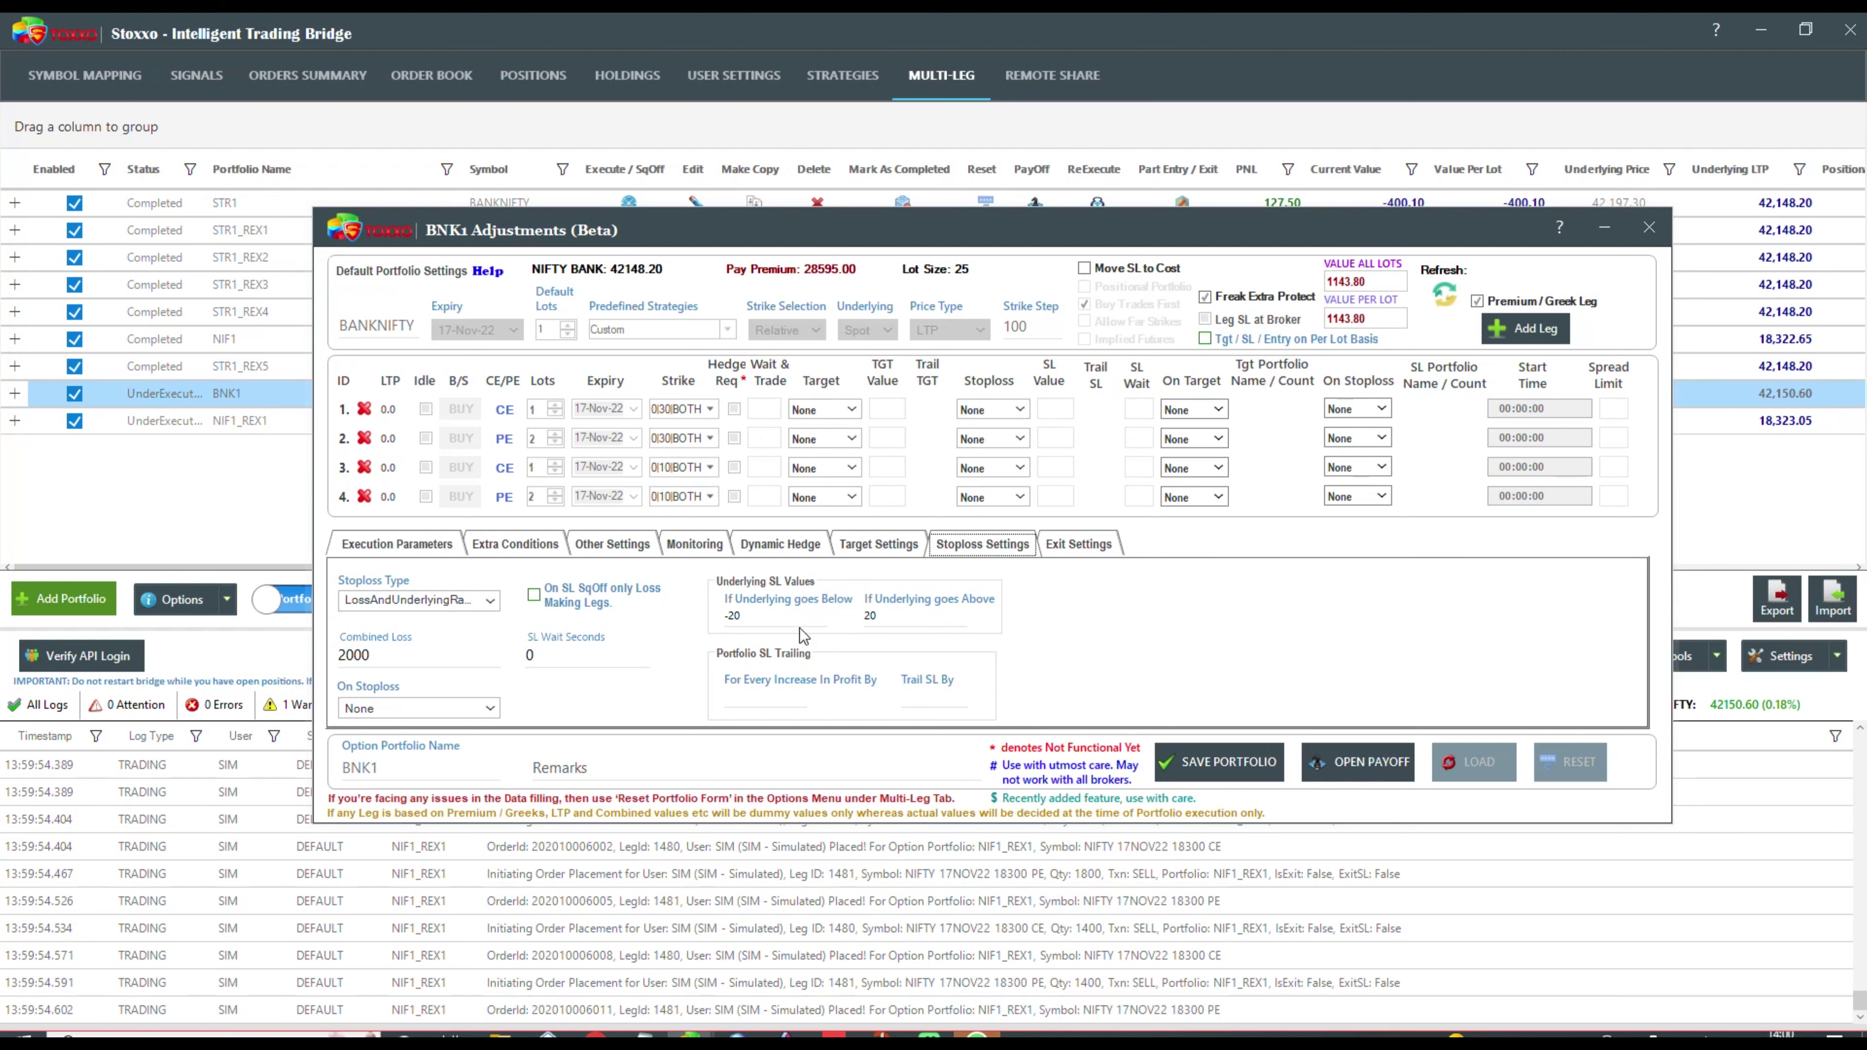
left_click(800, 610)
mouse_move(421, 612)
left_click(392, 707)
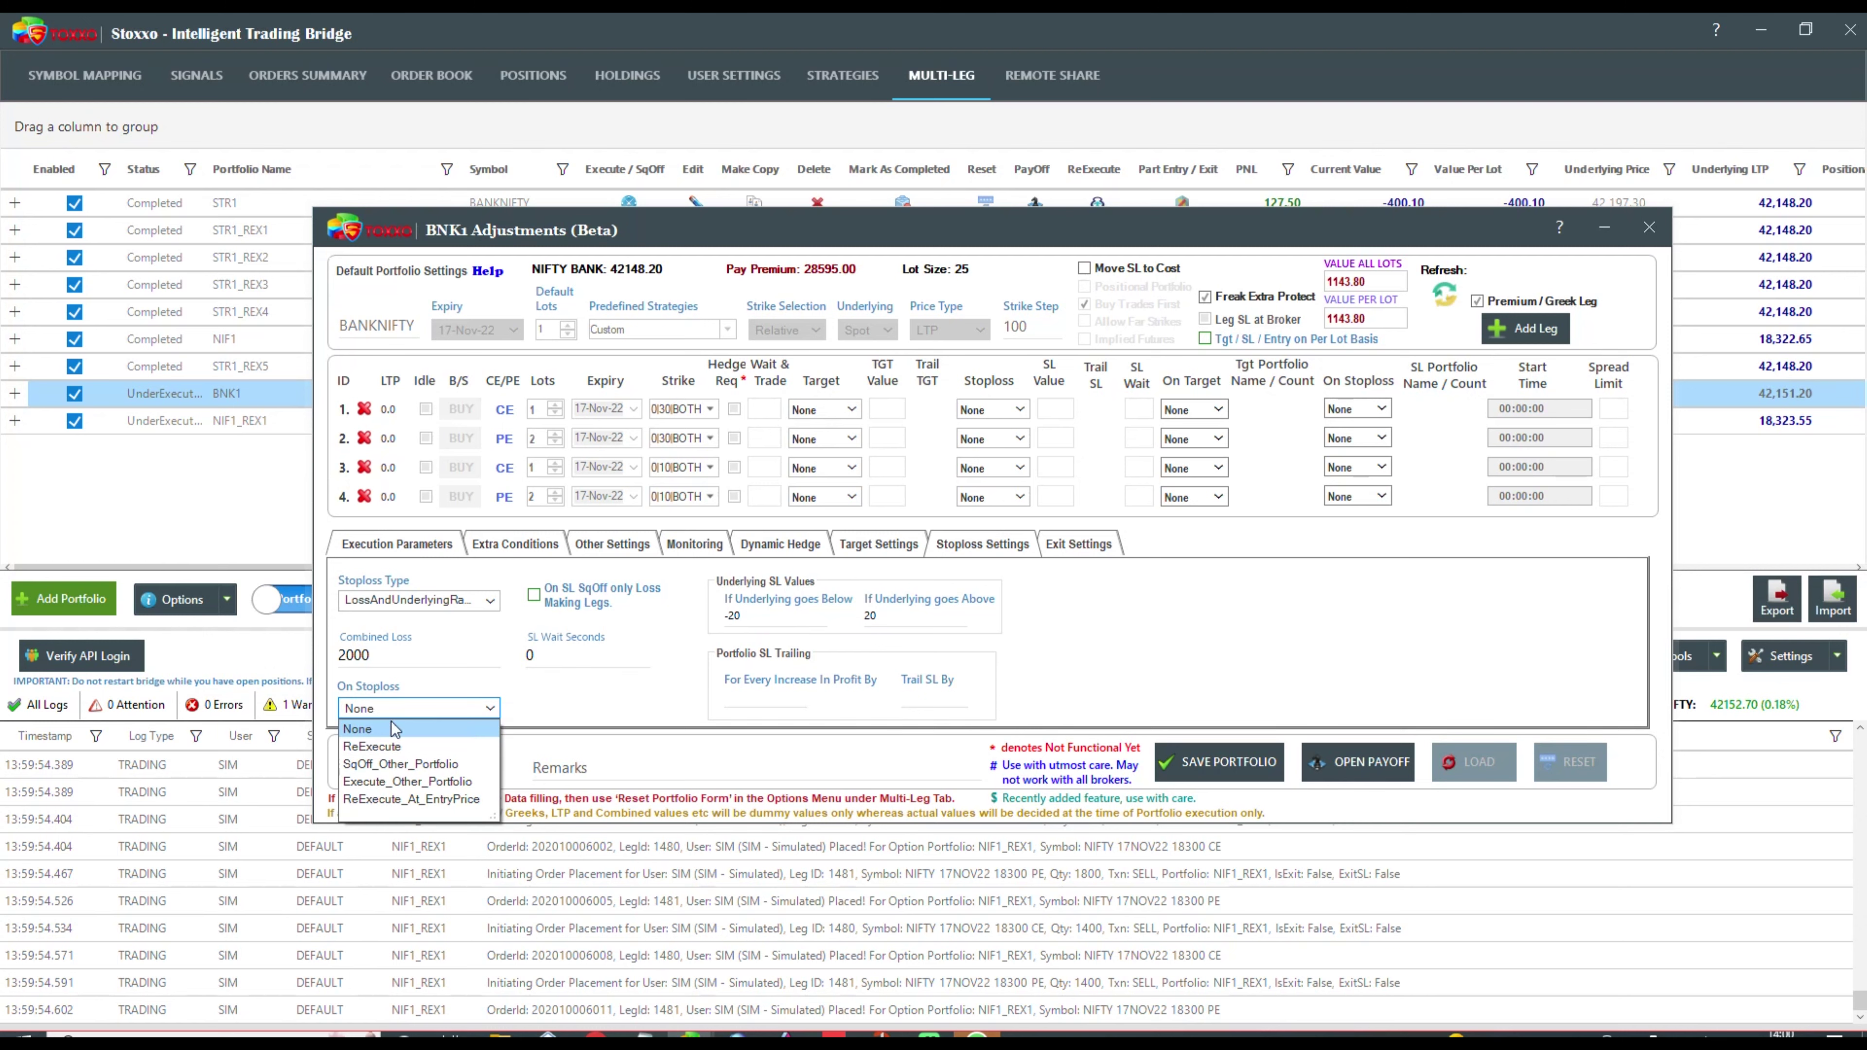
left_click(395, 747)
left_click(1220, 762)
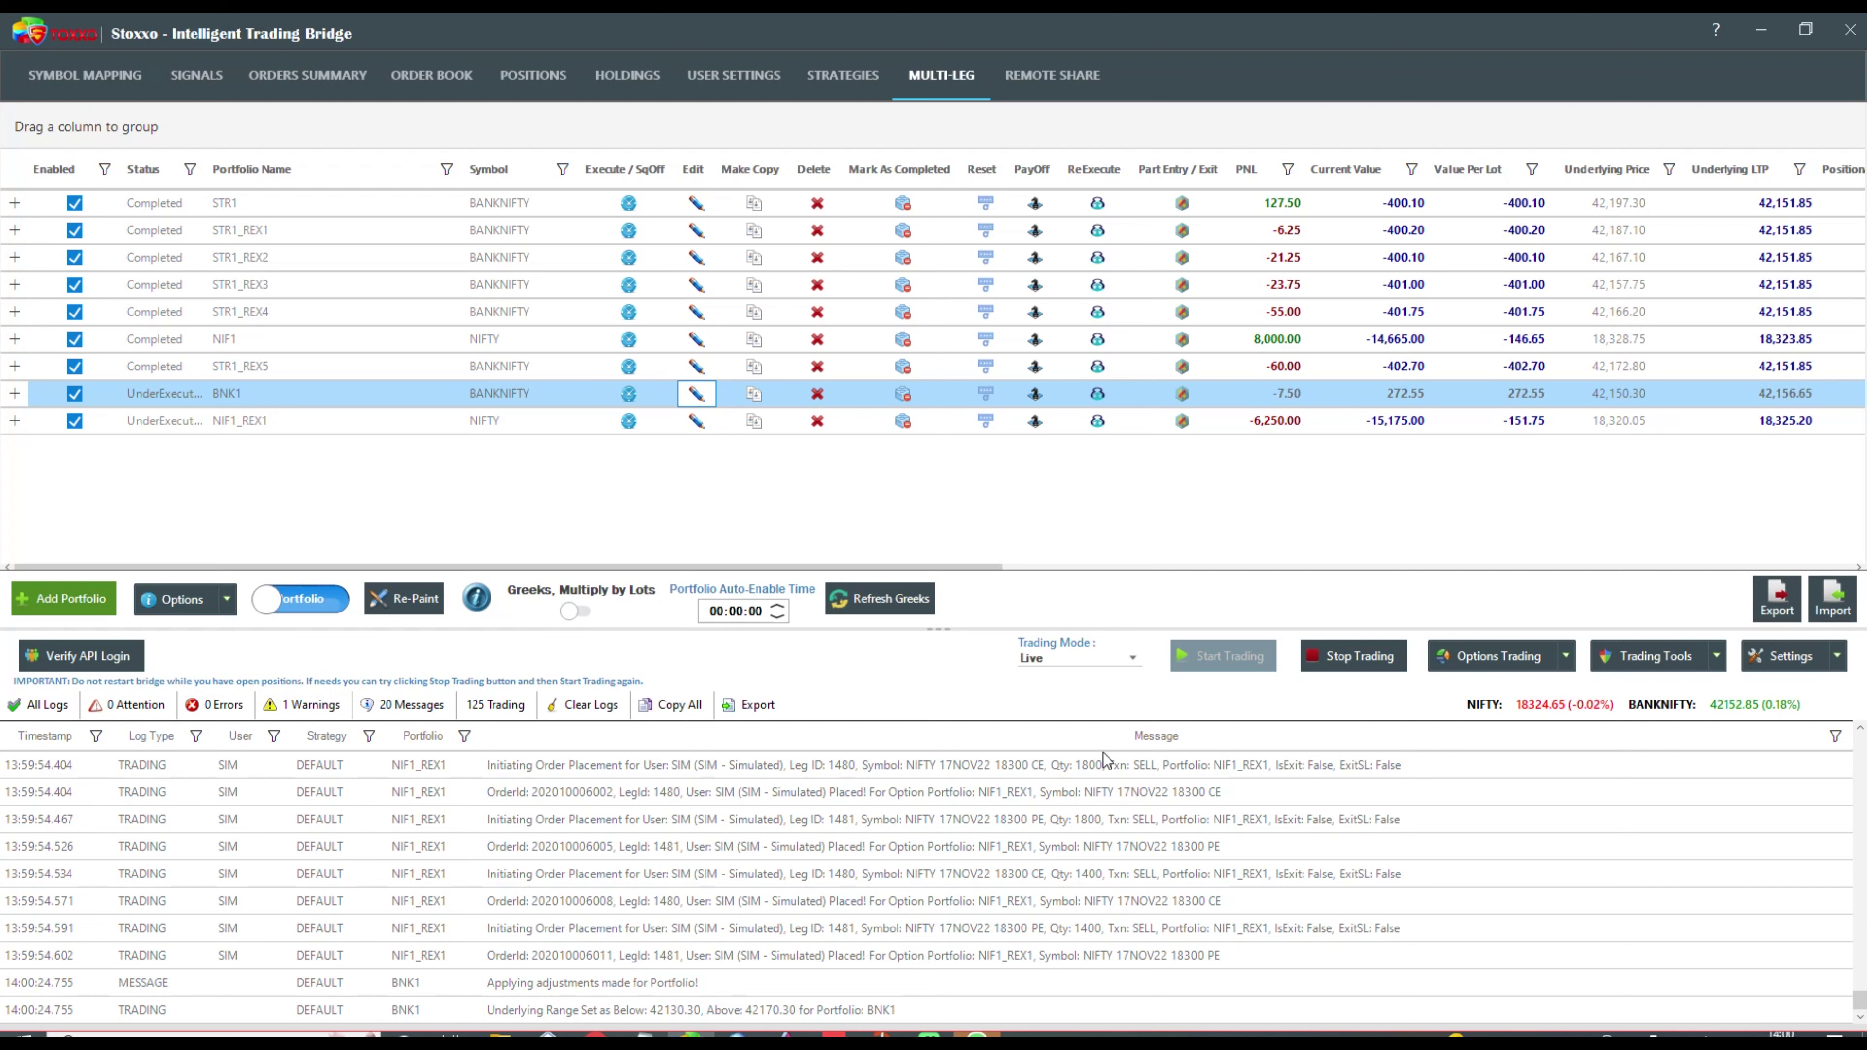
- Examine the log message giving the underlying range set for BNK1
left_click(758, 1015)
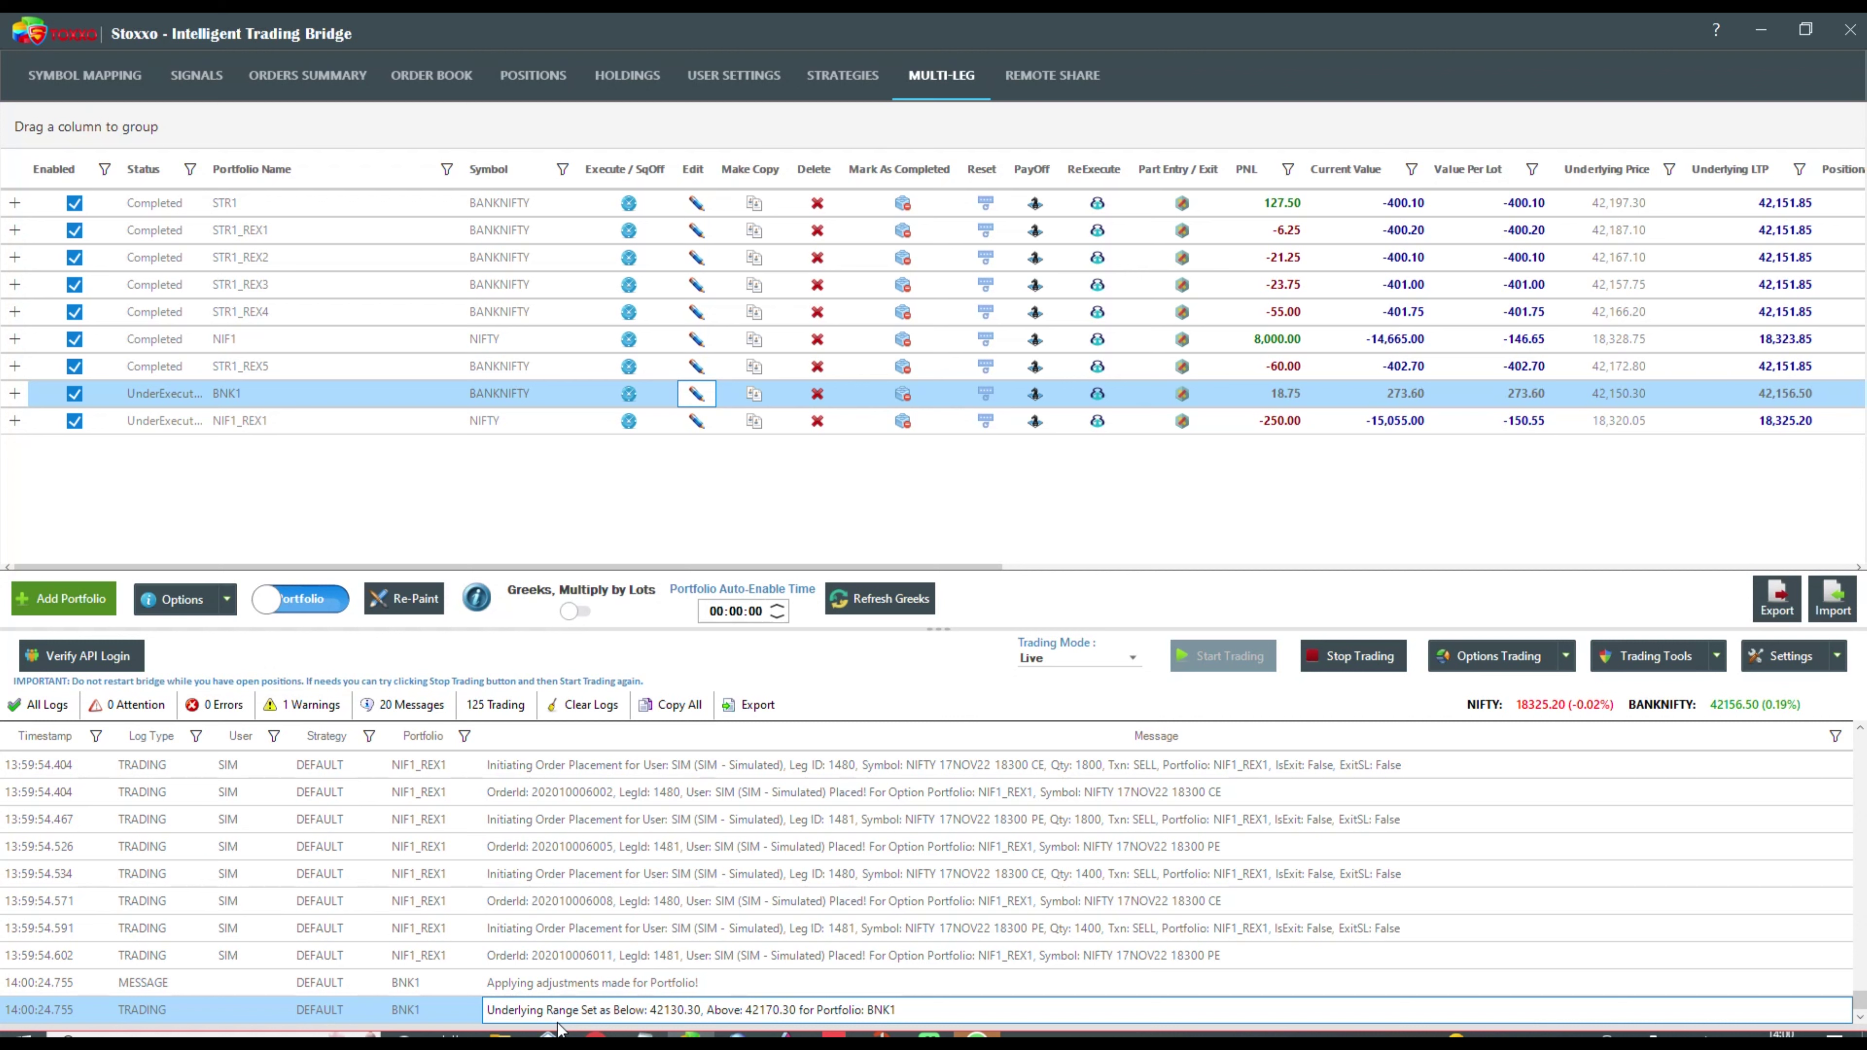
key("Left")
left_click(616, 1018)
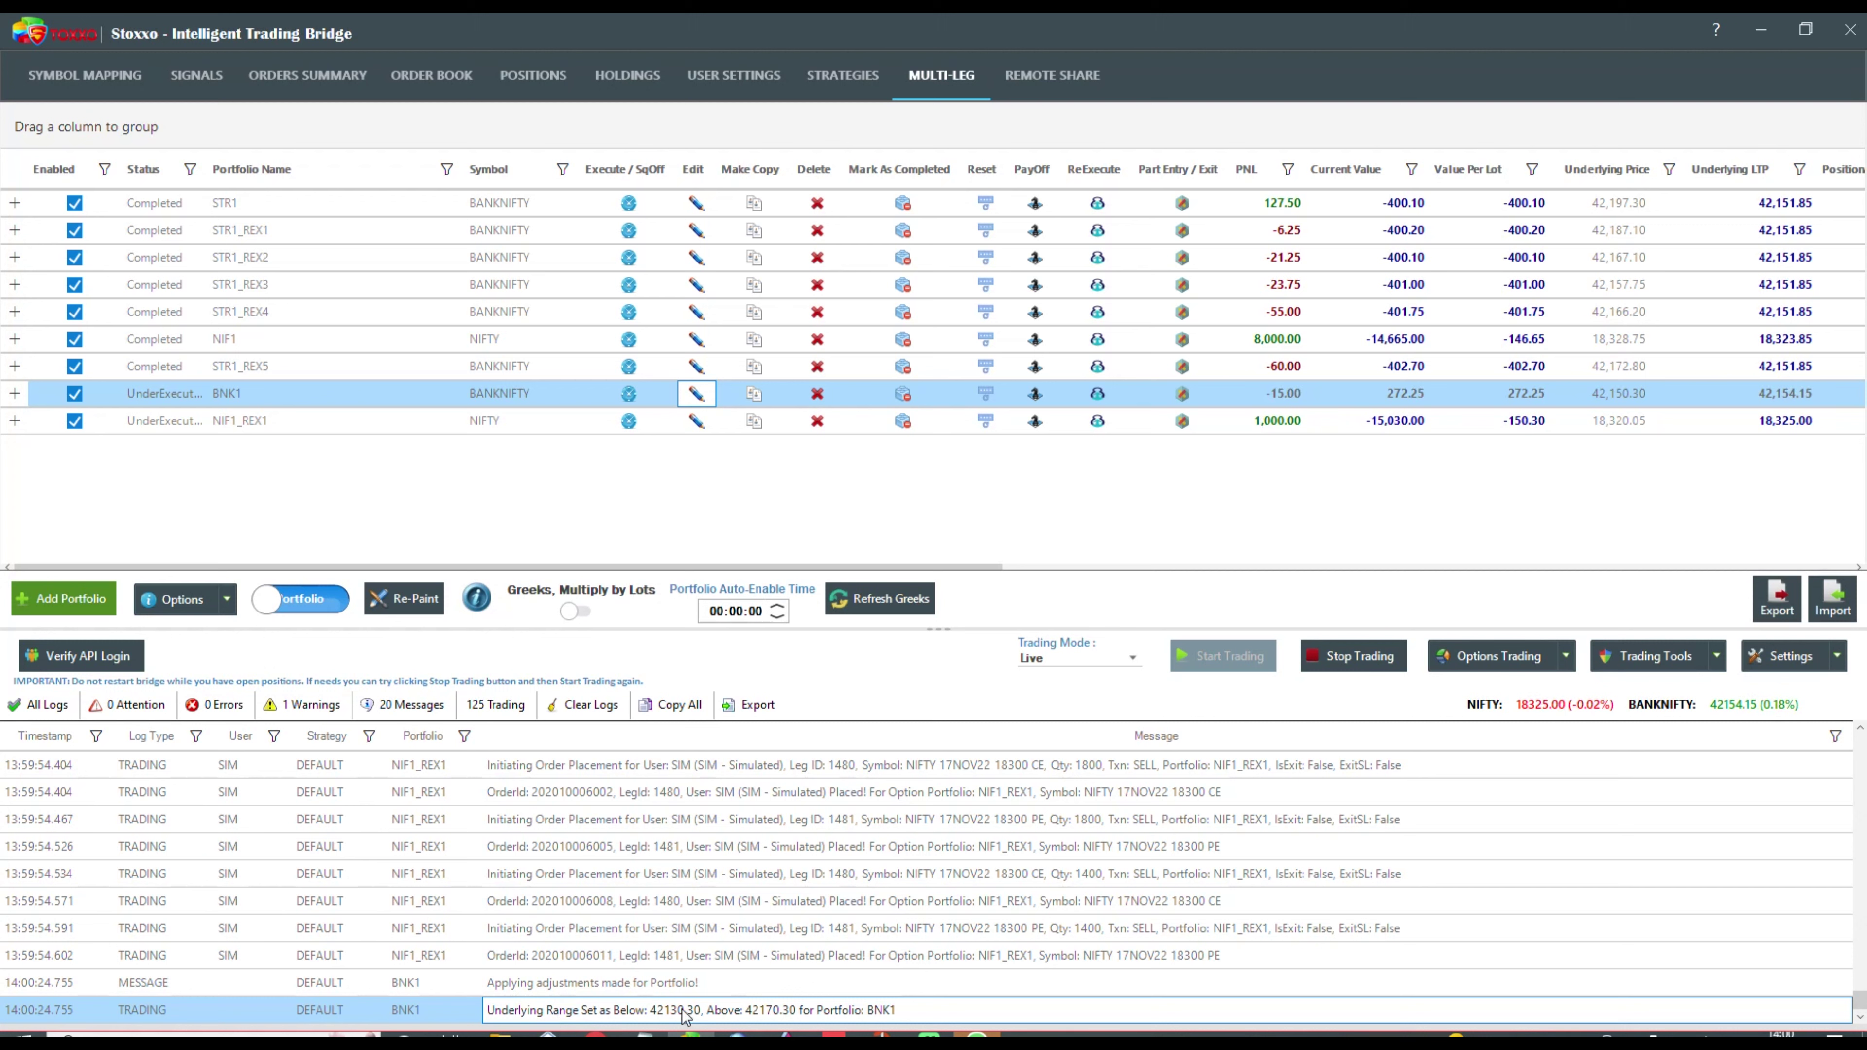